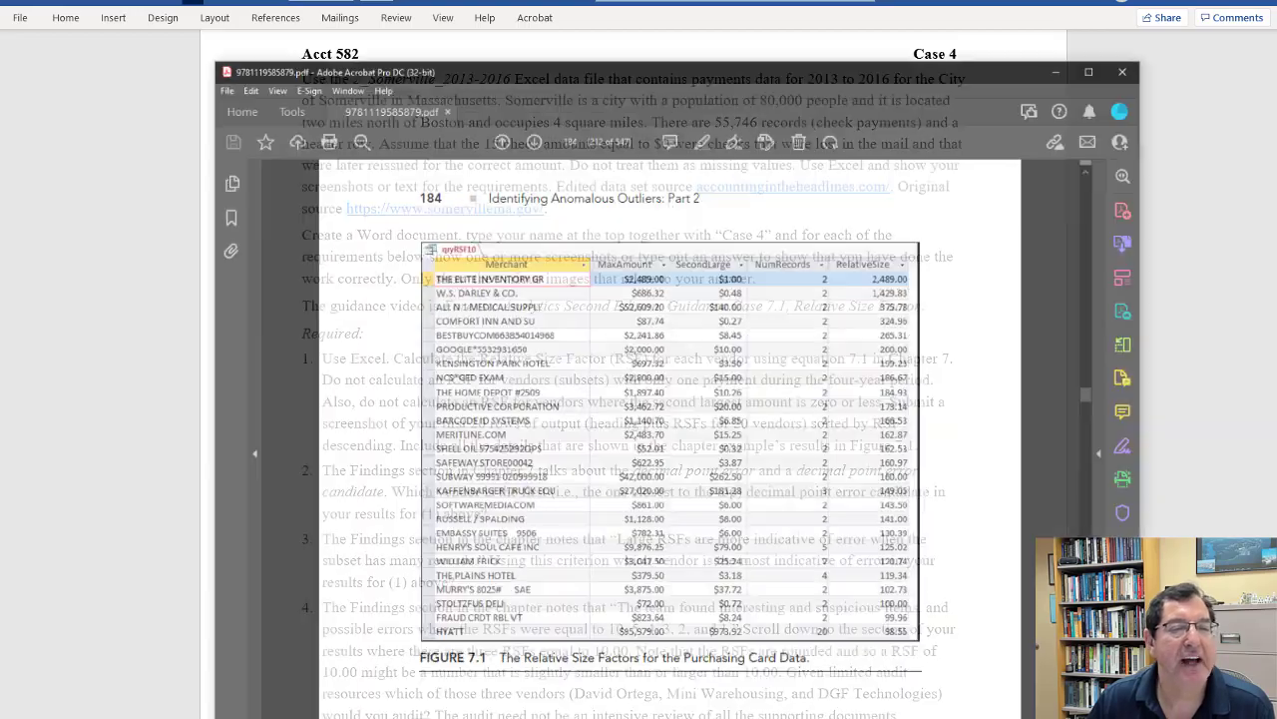
Review equation 7.1 and Figure 7.1 in the PDF, then minimize Acrobat and switch to the Excel workbook.
{"action": "scroll", "coordinate": [571, 483], "scroll_direction": "up", "scroll_amount": 20}
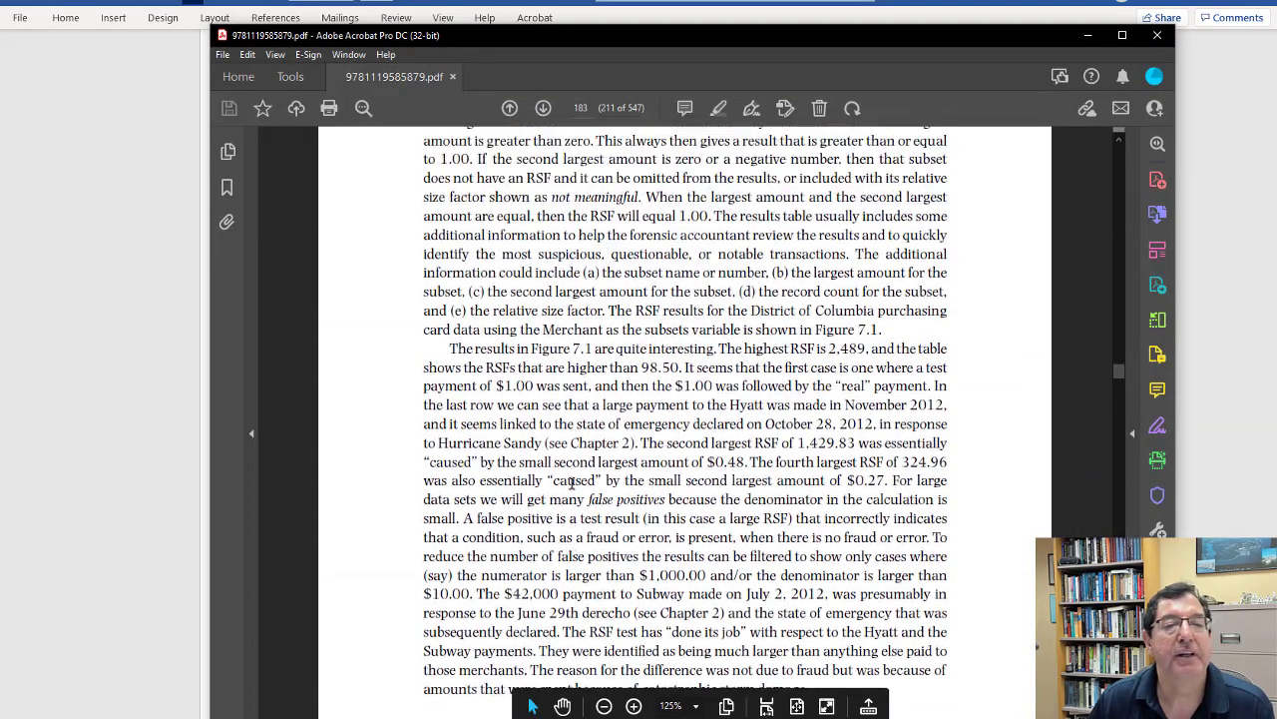
{"action": "scroll", "coordinate": [576, 483], "scroll_direction": "down", "scroll_amount": 6}
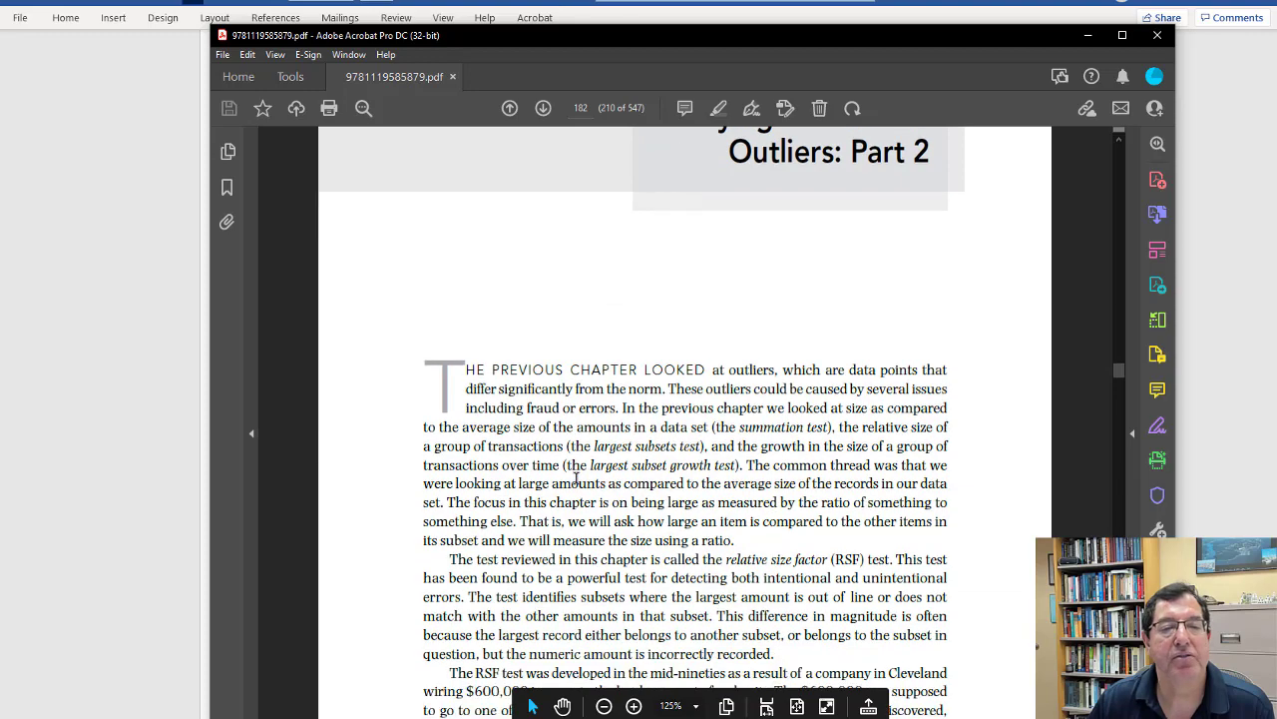
{"action": "scroll", "coordinate": [579, 477], "scroll_direction": "up", "scroll_amount": 4}
{"action": "scroll", "coordinate": [586, 475], "scroll_direction": "down", "scroll_amount": 8}
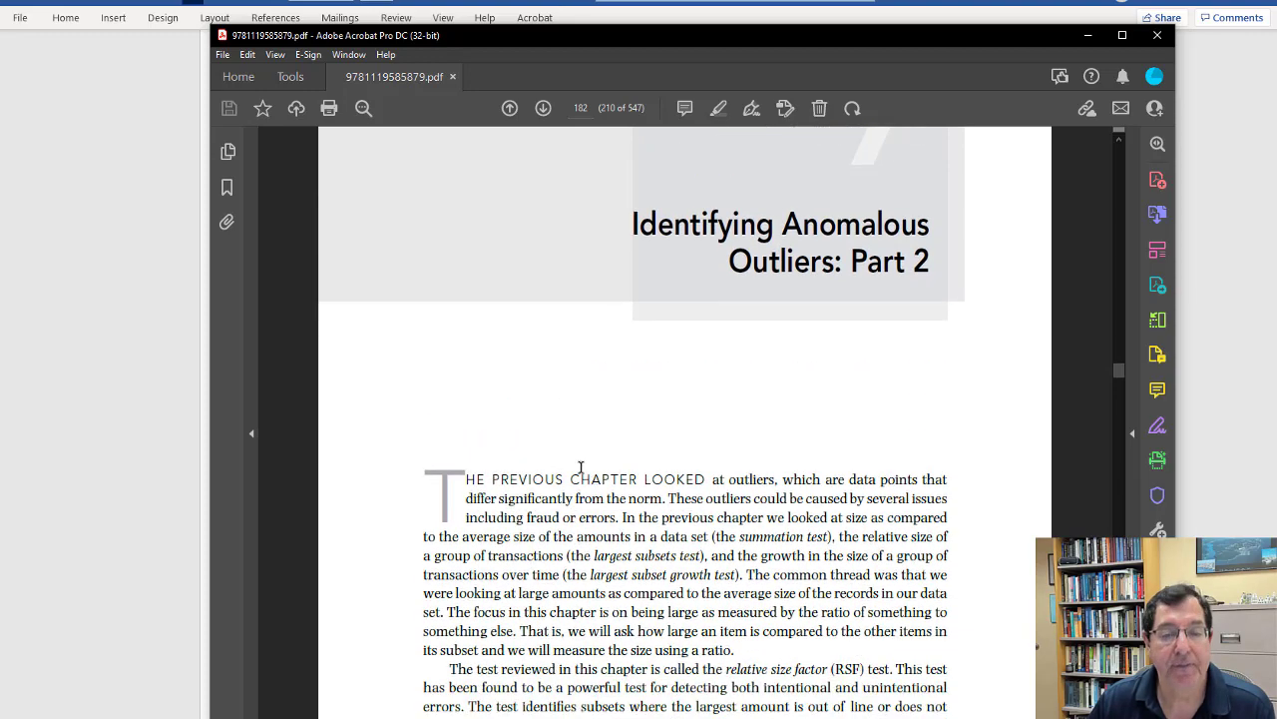
{"action": "scroll", "coordinate": [584, 462], "scroll_direction": "down", "scroll_amount": 12}
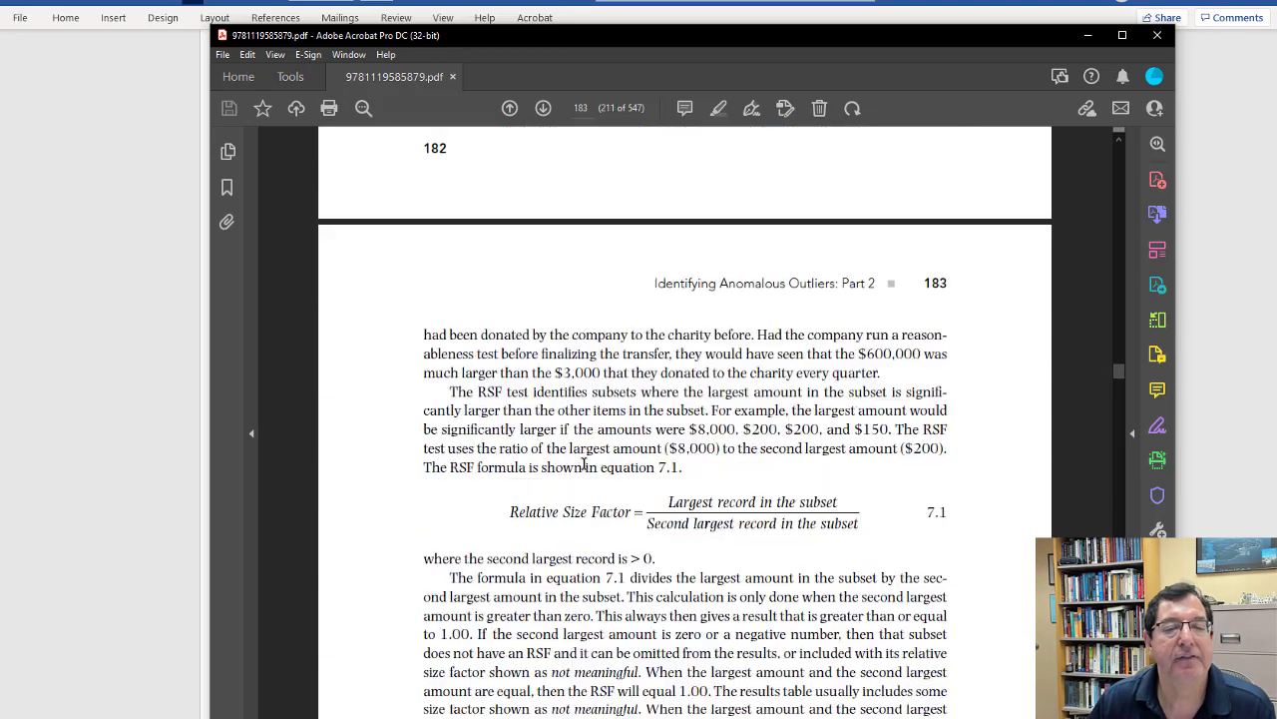
{"action": "scroll", "coordinate": [691, 447], "scroll_direction": "down", "scroll_amount": 15}
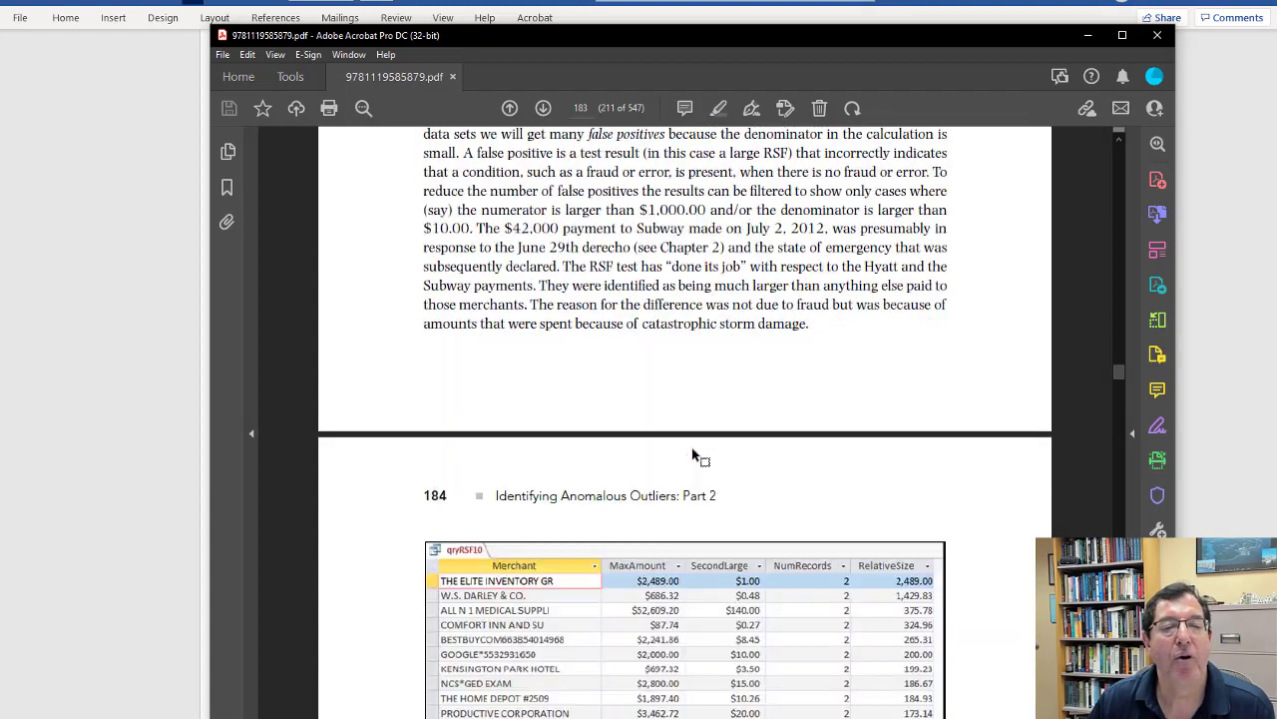
{"action": "scroll", "coordinate": [718, 399], "scroll_direction": "up", "scroll_amount": 4}
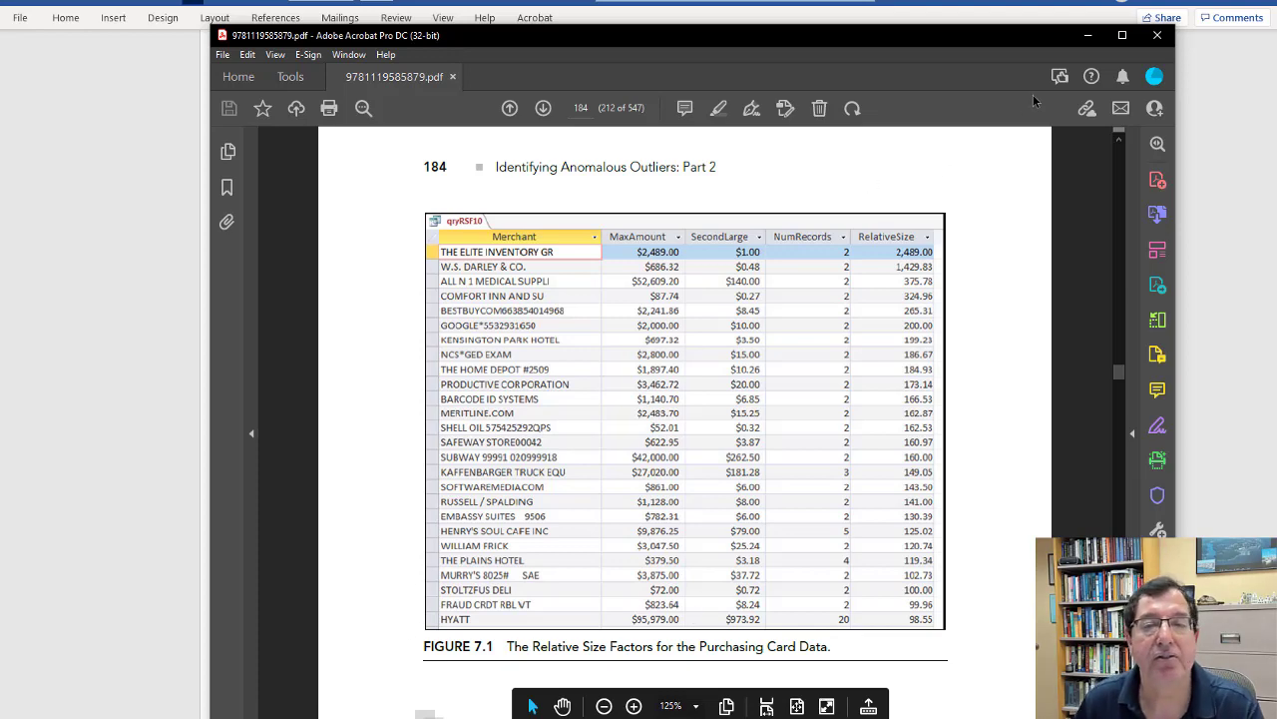
{"action": "left_click", "coordinate": [1090, 37]}
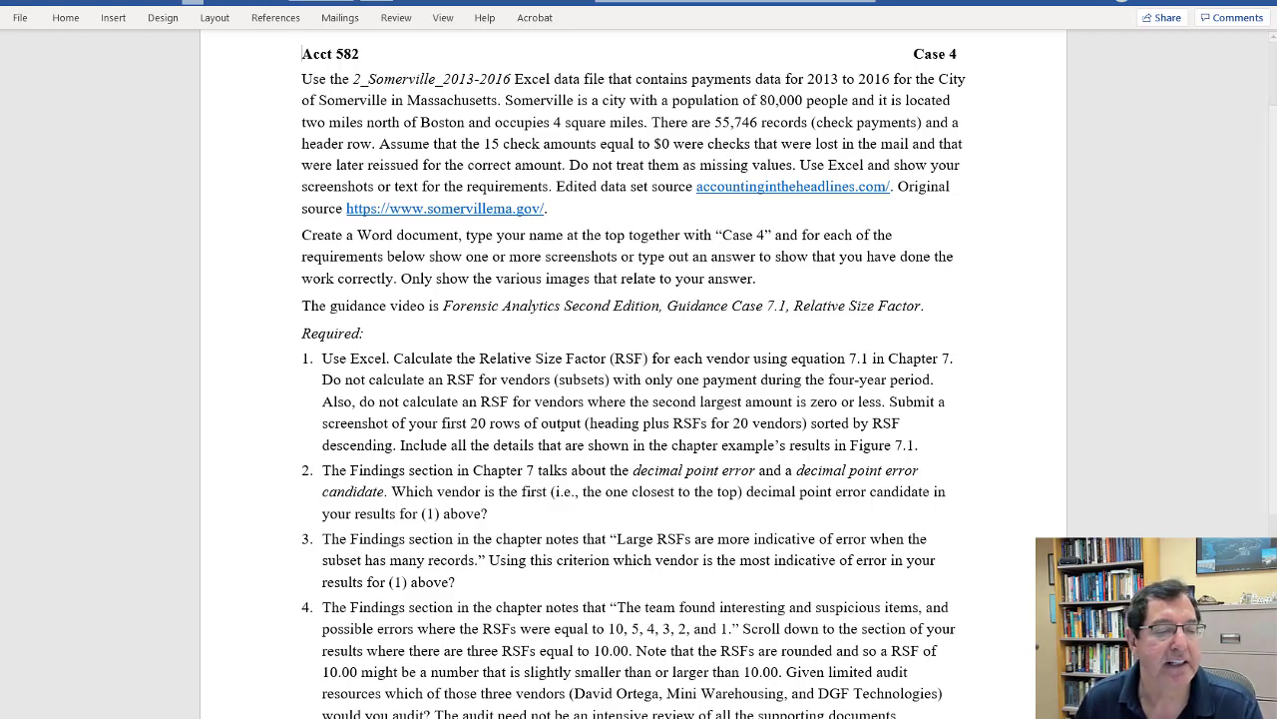
{"action": "key", "text": "alt+Tab"}
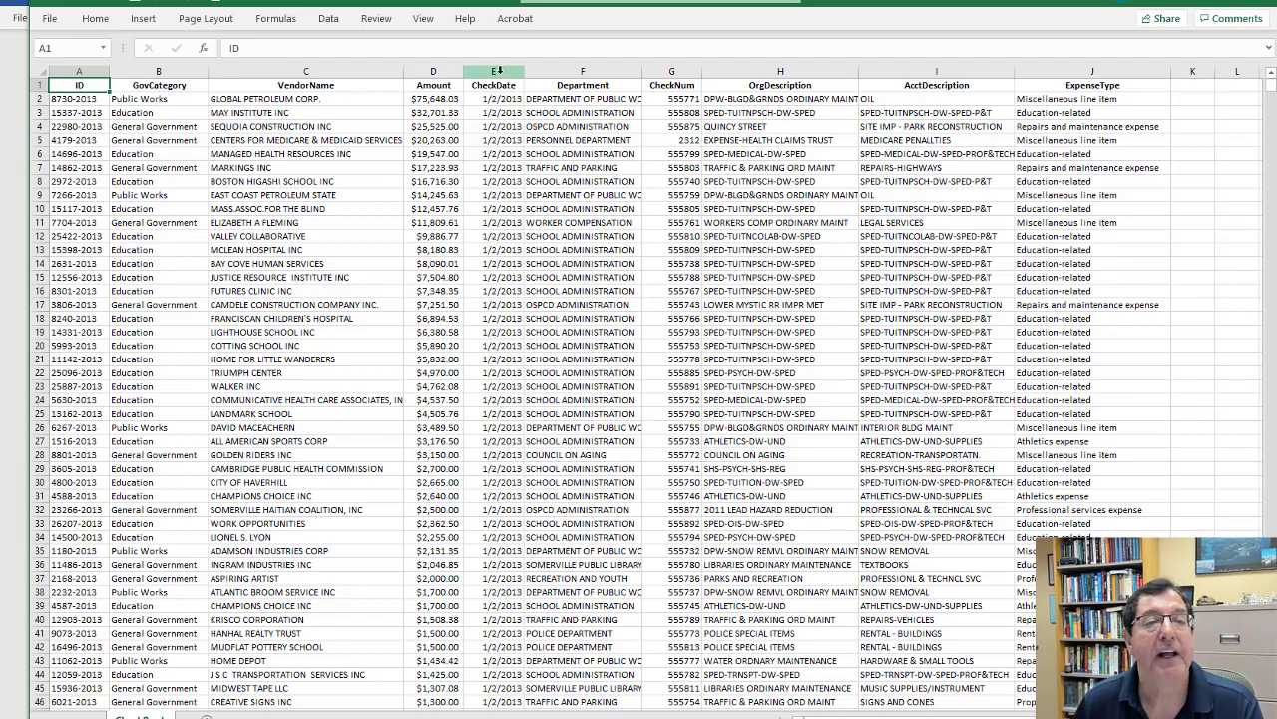
Delete the CheckDate through ExpenseType columns and the ID and GovCategory columns.
{"action": "left_click_drag", "start_coordinate": [497, 70], "coordinate": [1153, 66]}
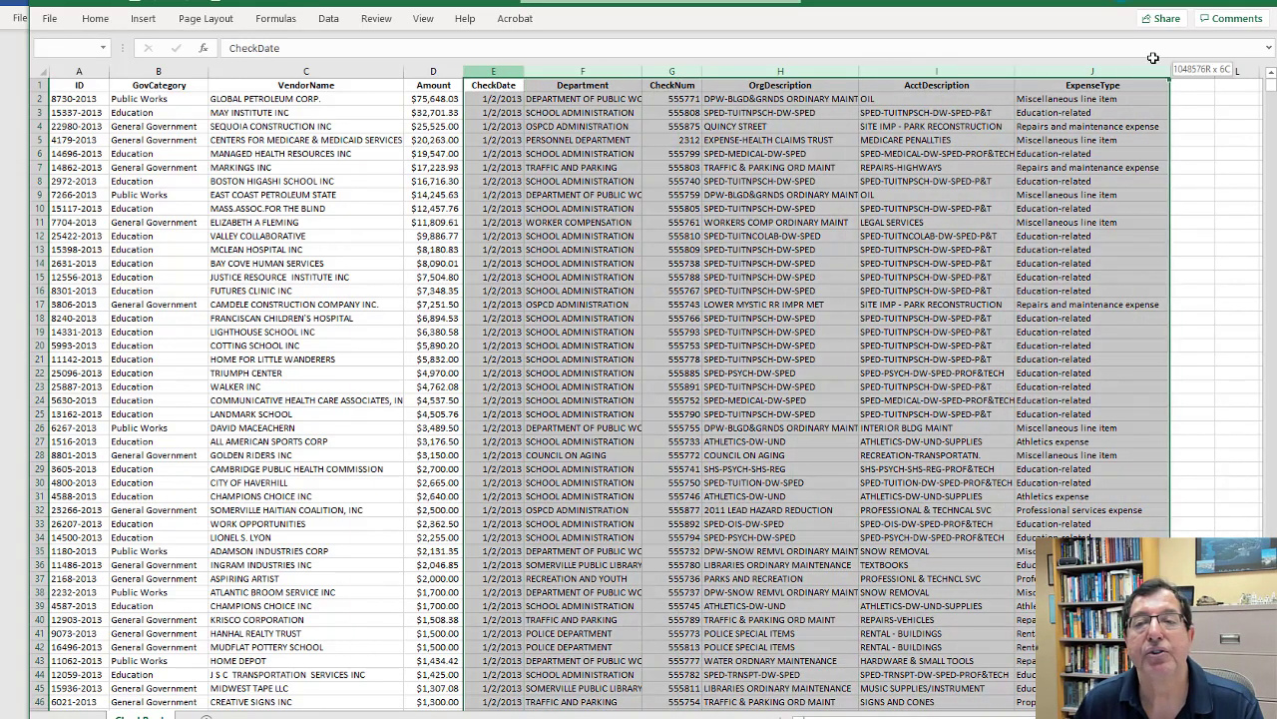
{"action": "right_click", "coordinate": [691, 67]}
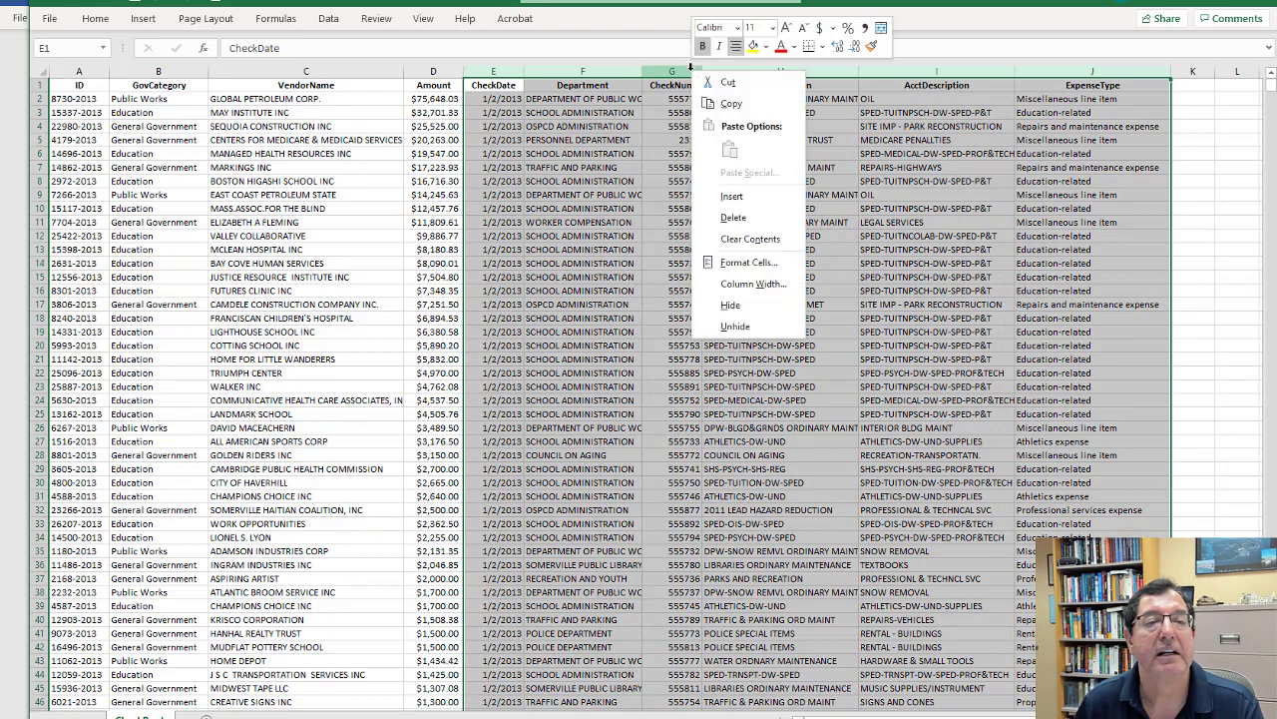
{"action": "left_click", "coordinate": [743, 218]}
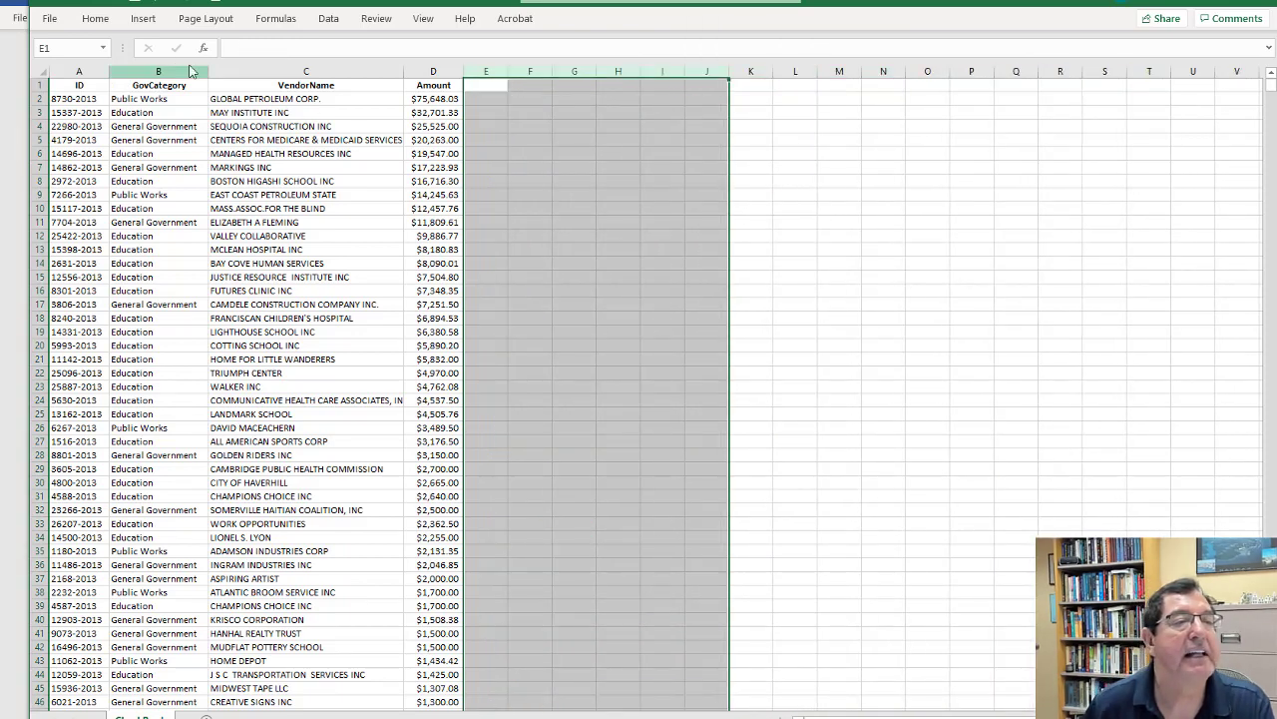
{"action": "left_click_drag", "start_coordinate": [72, 70], "coordinate": [147, 69]}
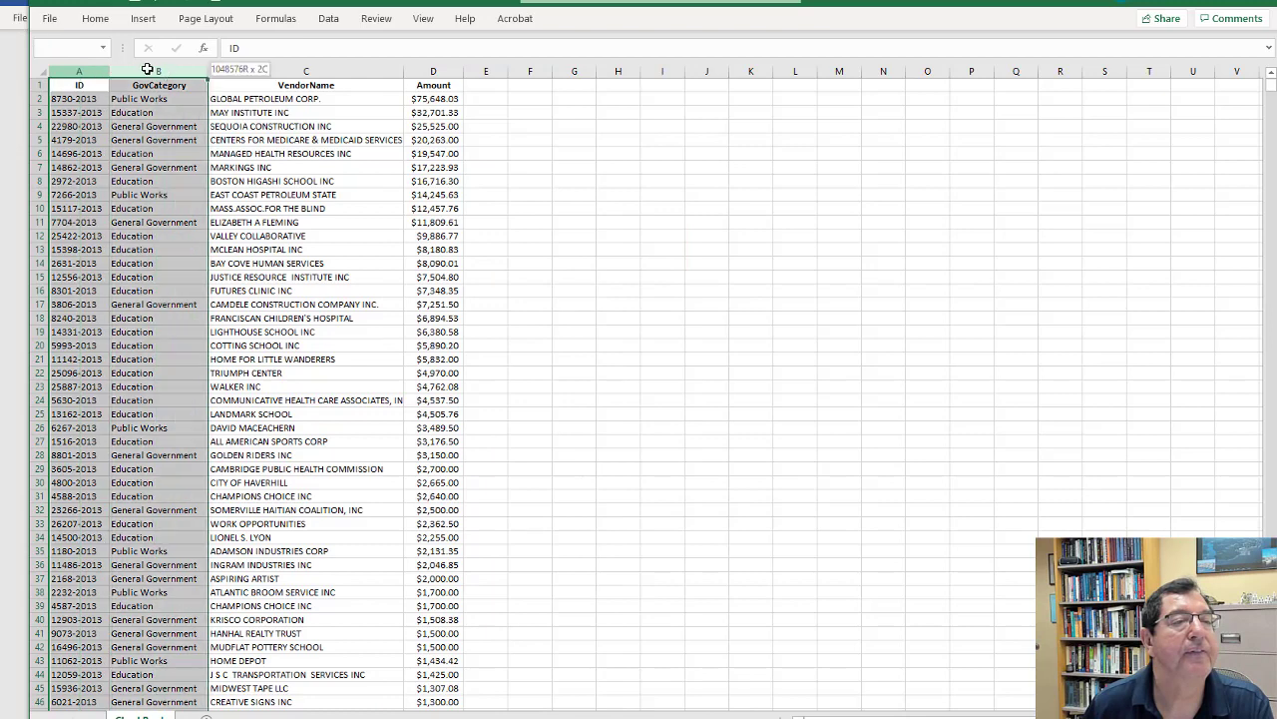
{"action": "right_click", "coordinate": [96, 74]}
{"action": "left_click", "coordinate": [143, 223]}
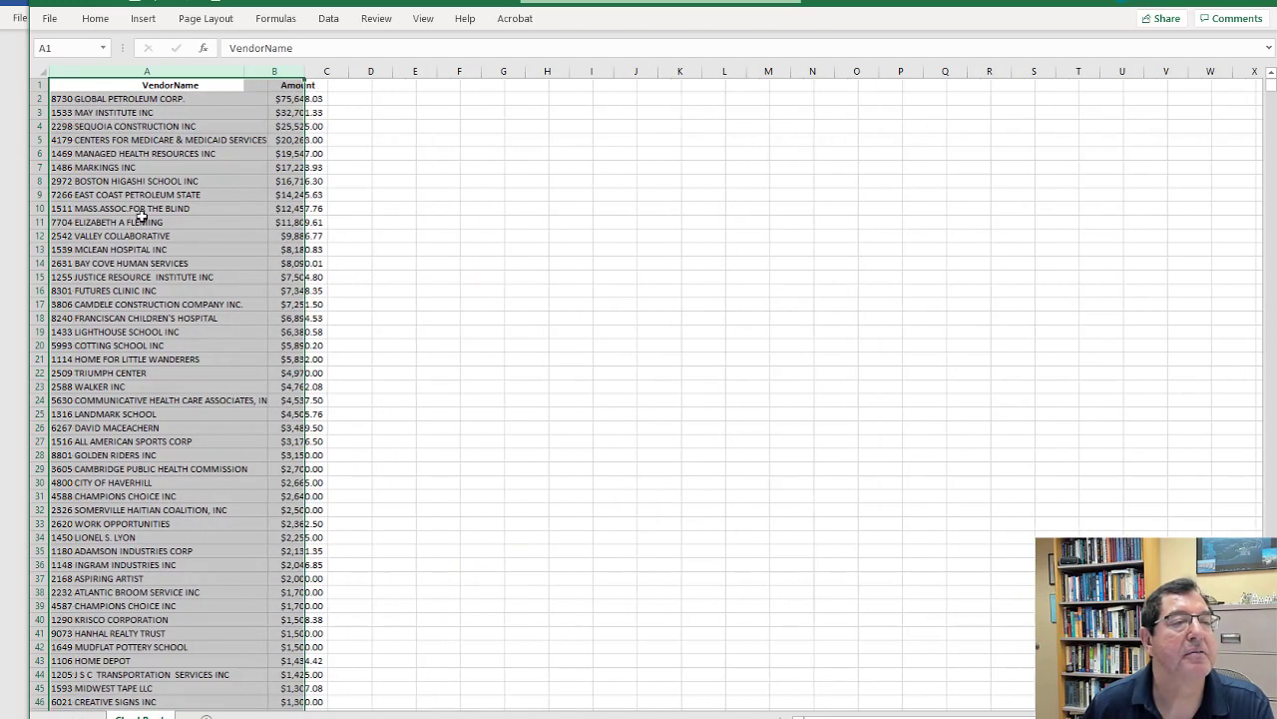
{"action": "left_click", "coordinate": [105, 86]}
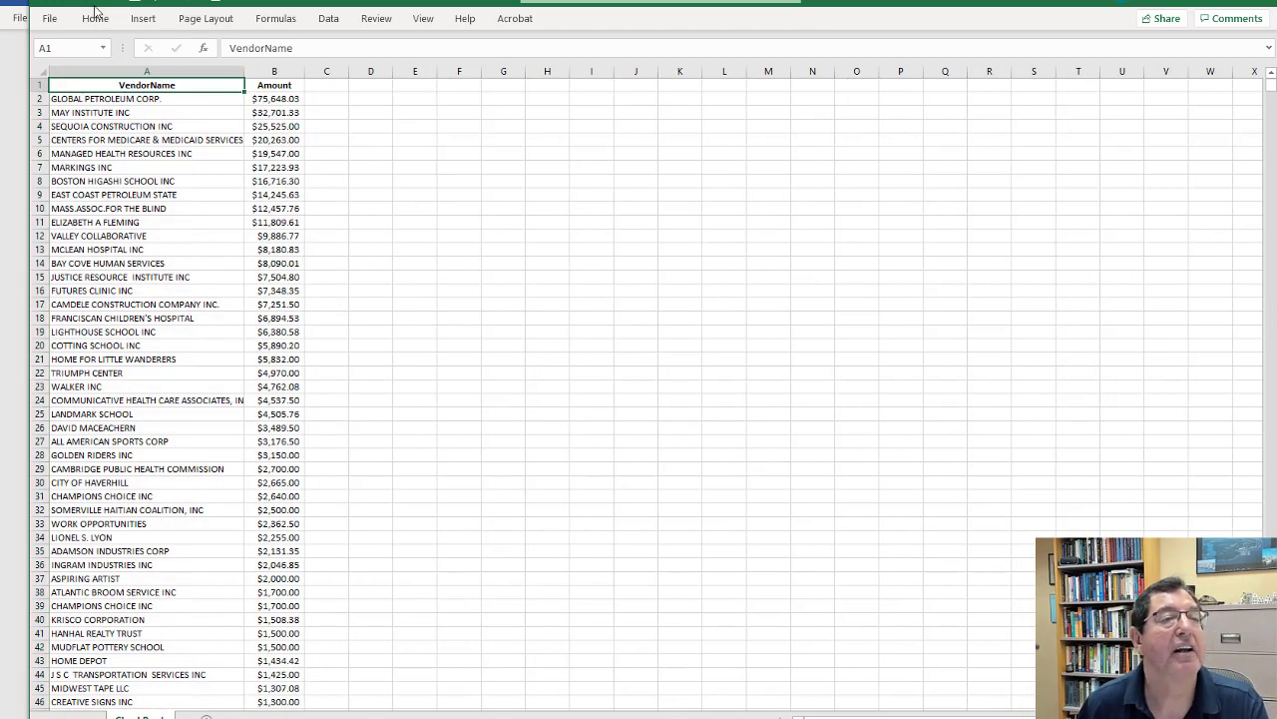
Save the workbook under the new name Somerville_RSF.
{"action": "left_click", "coordinate": [48, 20]}
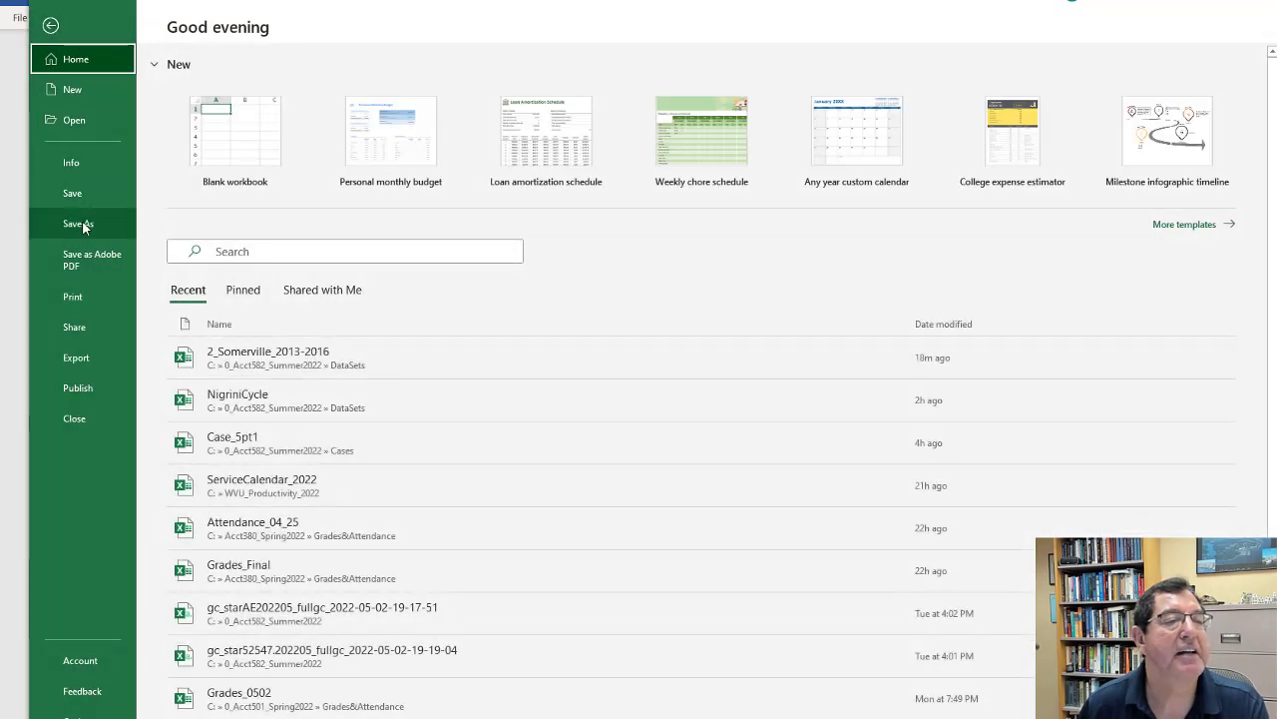
{"action": "left_click", "coordinate": [80, 224]}
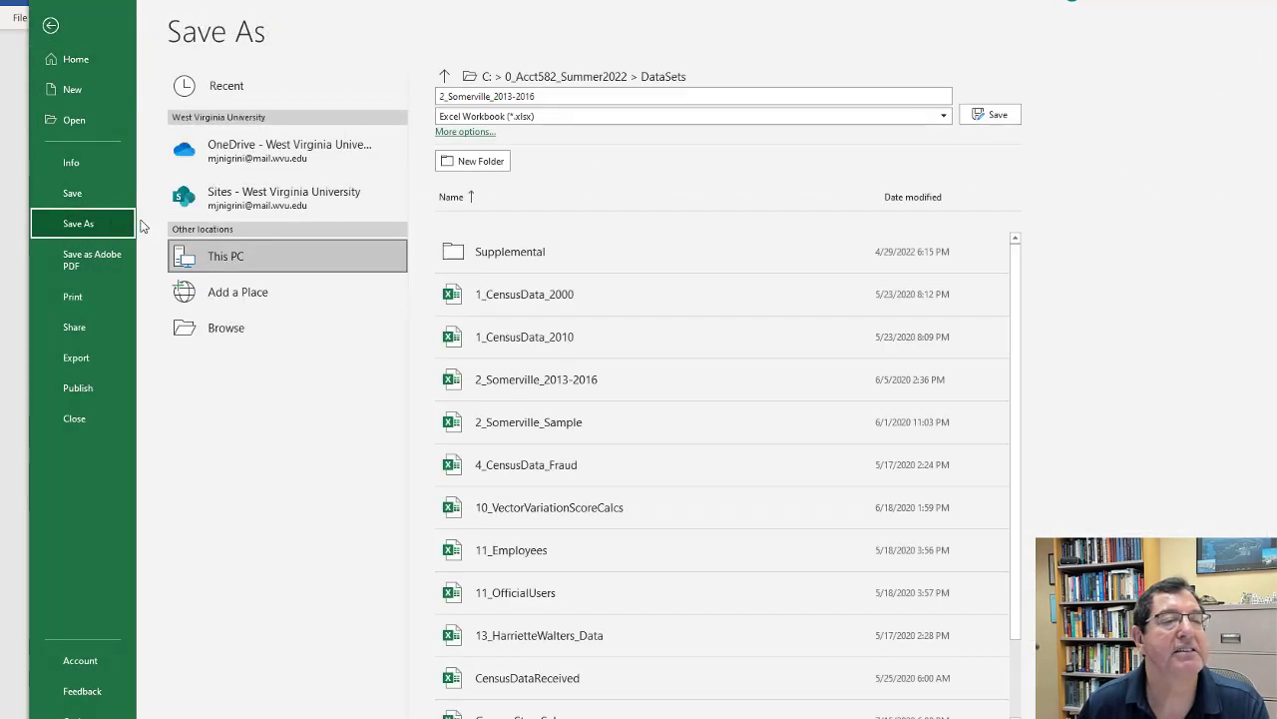
{"action": "left_click", "coordinate": [552, 97]}
{"action": "left_click", "coordinate": [552, 97]}
{"action": "key", "text": "BackSpace"}
{"action": "key", "text": "BackSpace"}
{"action": "key", "text": "BackSpace"}
{"action": "key", "text": "BackSpace"}
{"action": "key", "text": "BackSpace"}
{"action": "key", "text": "BackSpace"}
{"action": "key", "text": "BackSpace"}
{"action": "key", "text": "BackSpace"}
{"action": "type", "text": "RSF"}
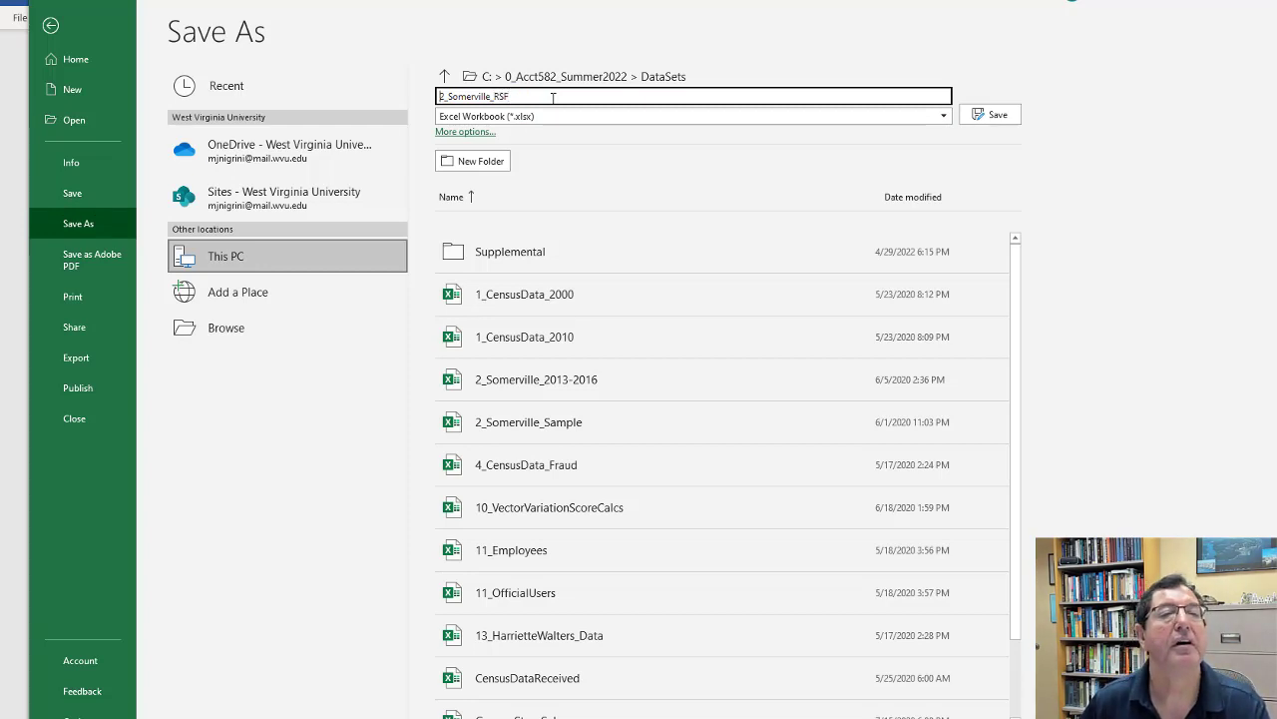
{"action": "key", "text": "Delete"}
{"action": "key", "text": "Delete"}
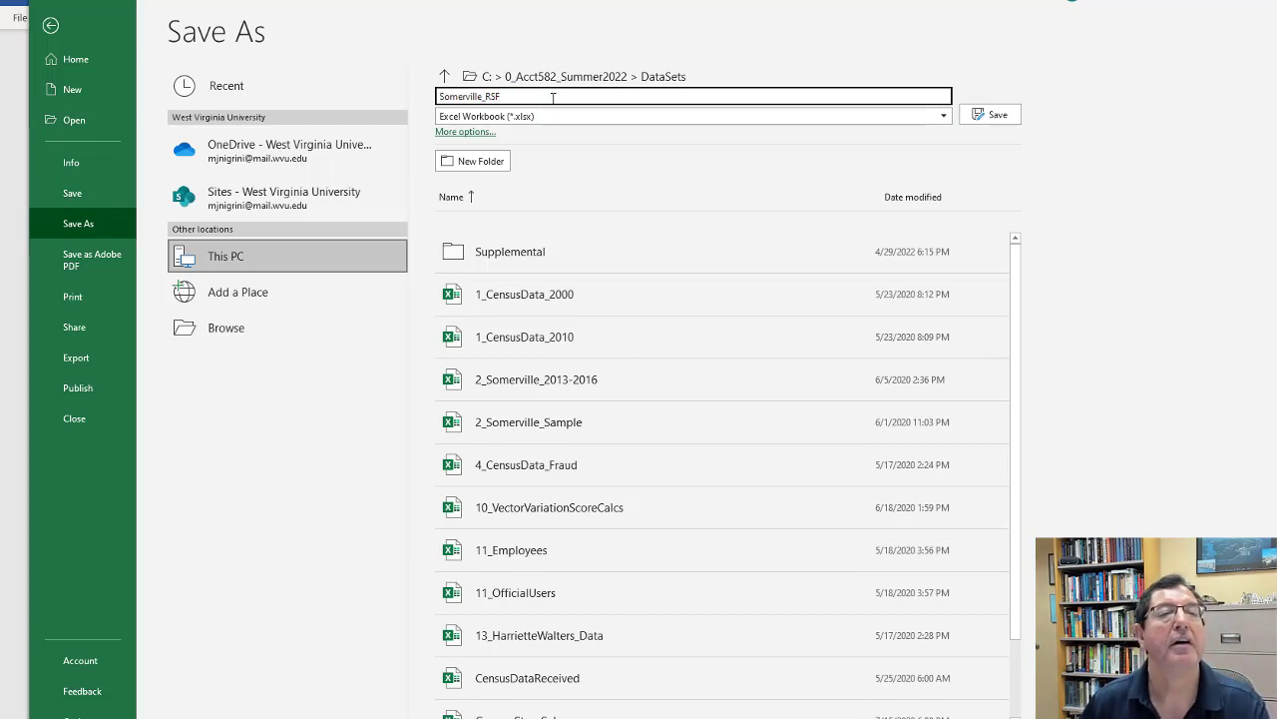
{"action": "left_click", "coordinate": [989, 114]}
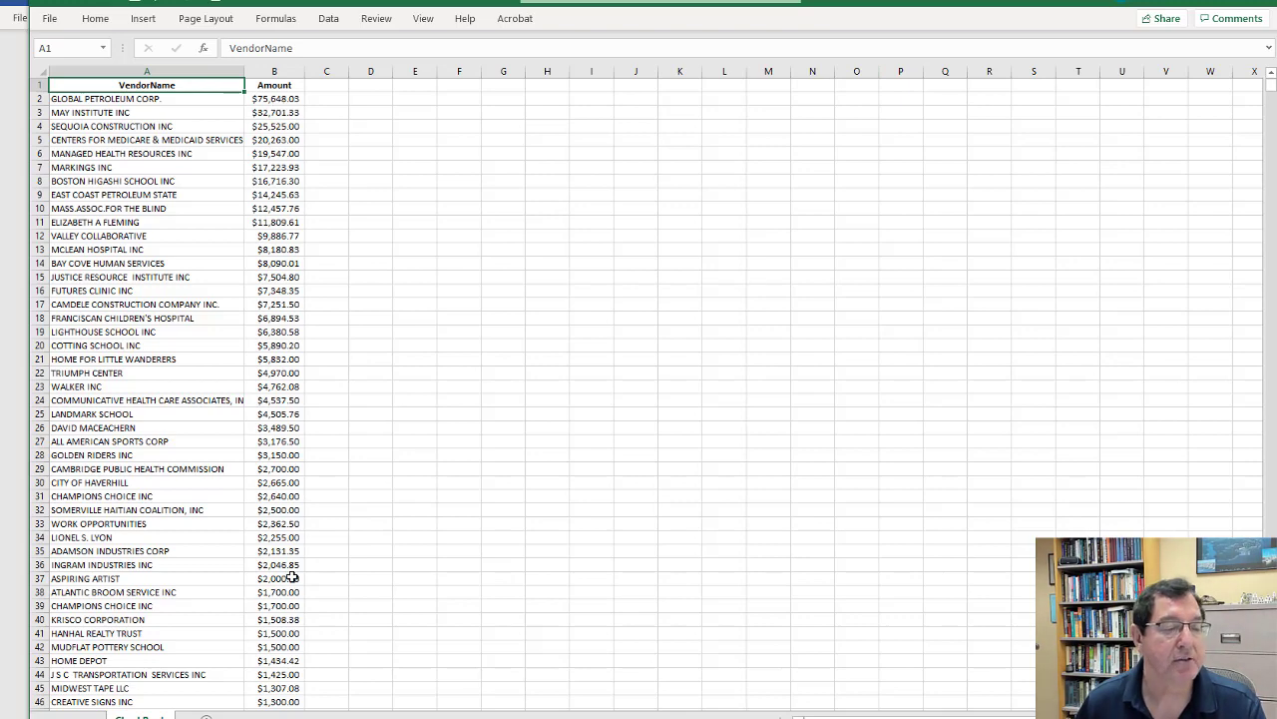
In the Word instructions, highlight requirement 1's phrase about second largest amounts of zero.
{"action": "key", "text": "alt+Tab"}
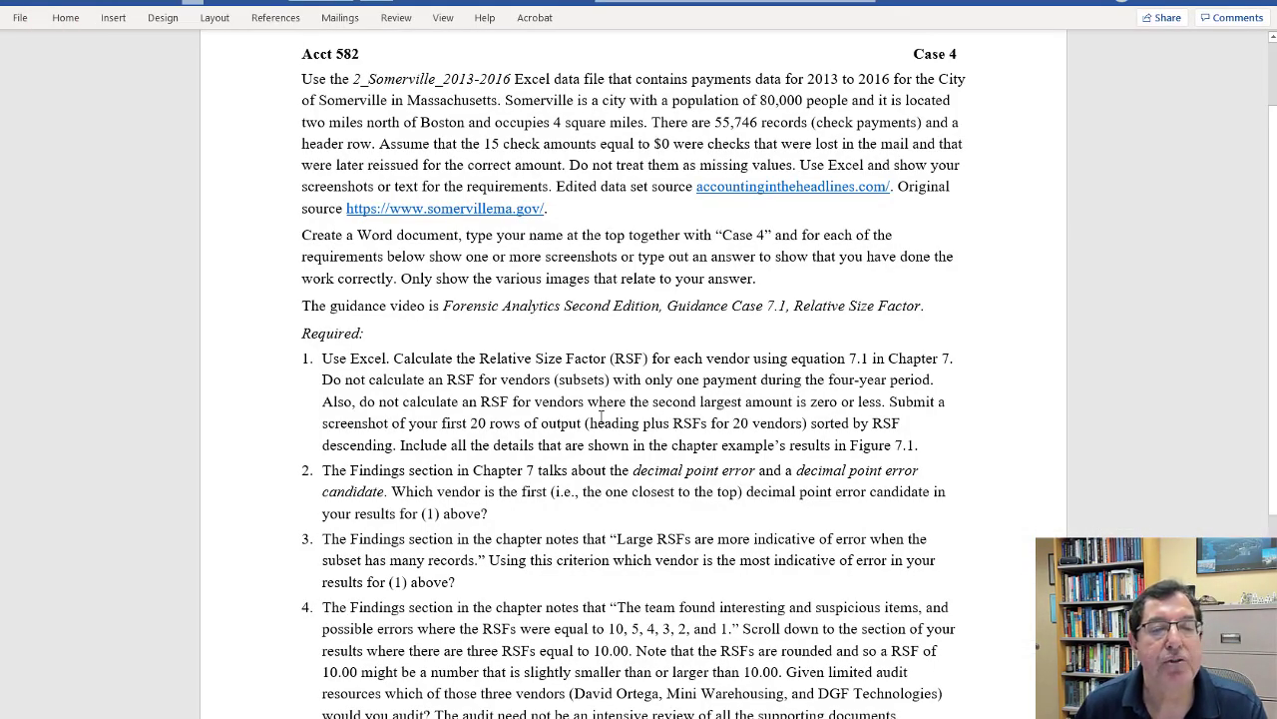
{"action": "left_click_drag", "start_coordinate": [732, 401], "coordinate": [888, 400]}
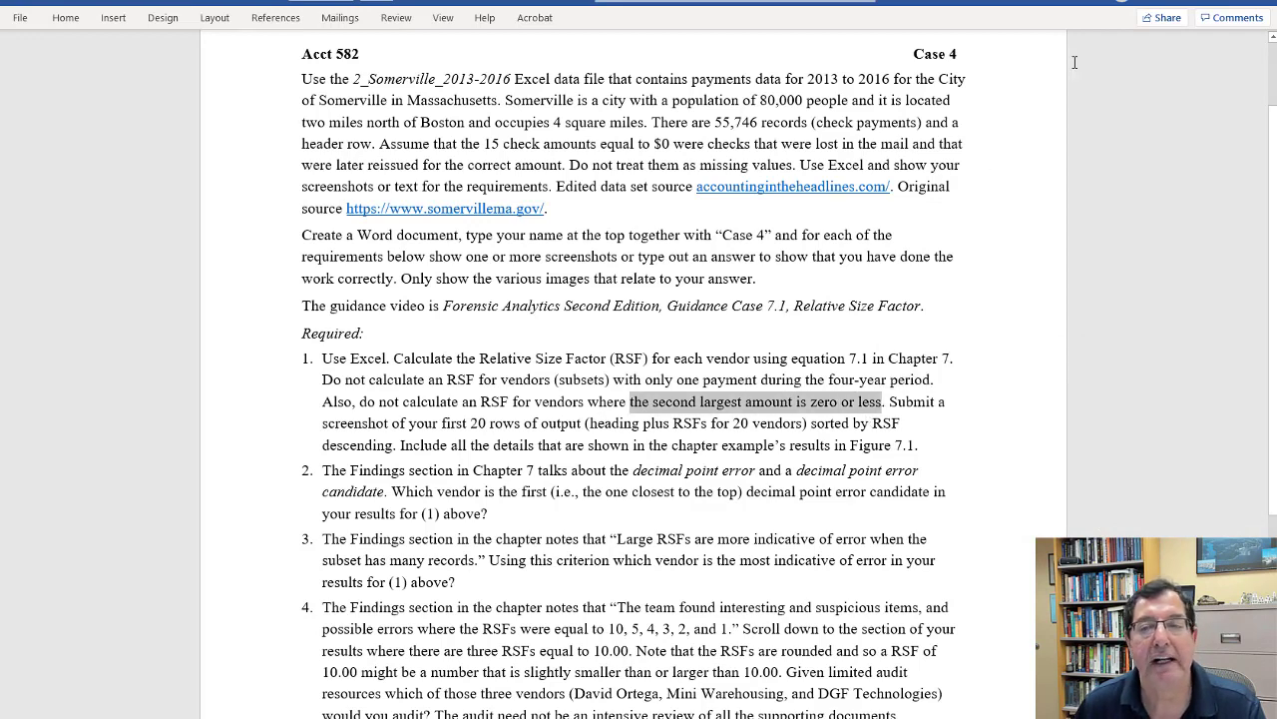
Back in Excel, sort the Amount column from largest to smallest.
{"action": "key", "text": "alt+Tab"}
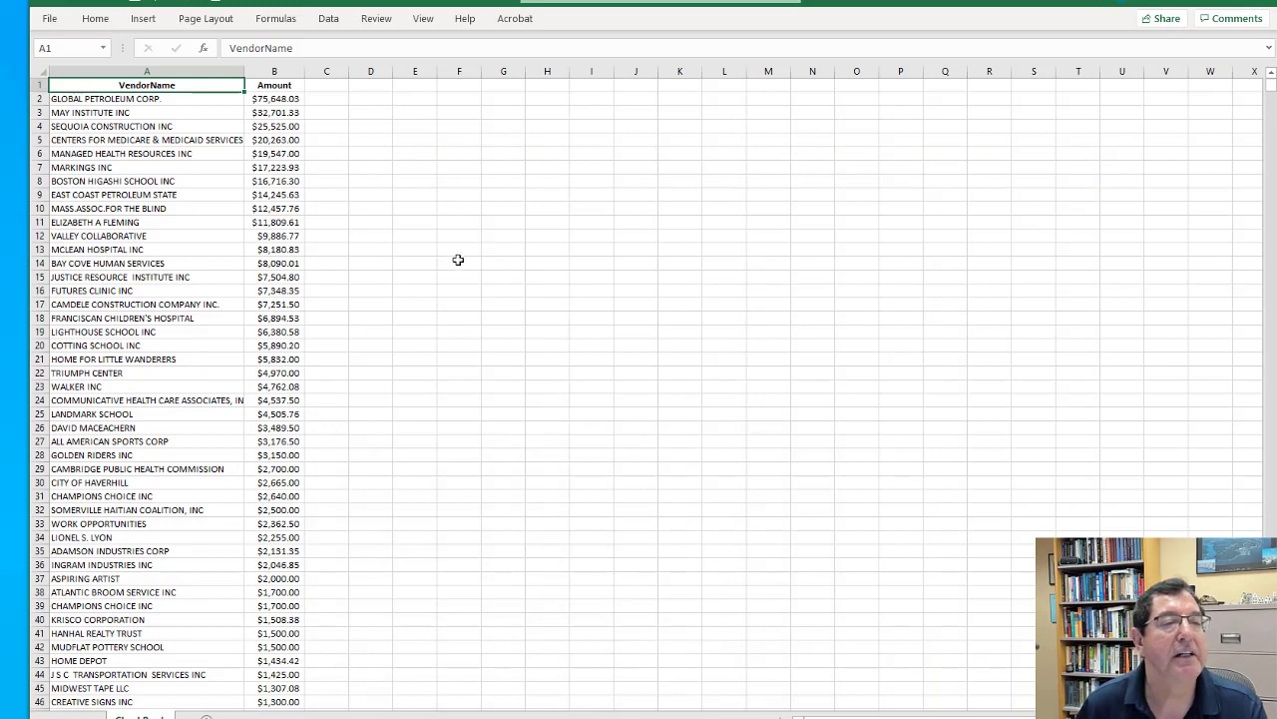
{"action": "left_click", "coordinate": [278, 98]}
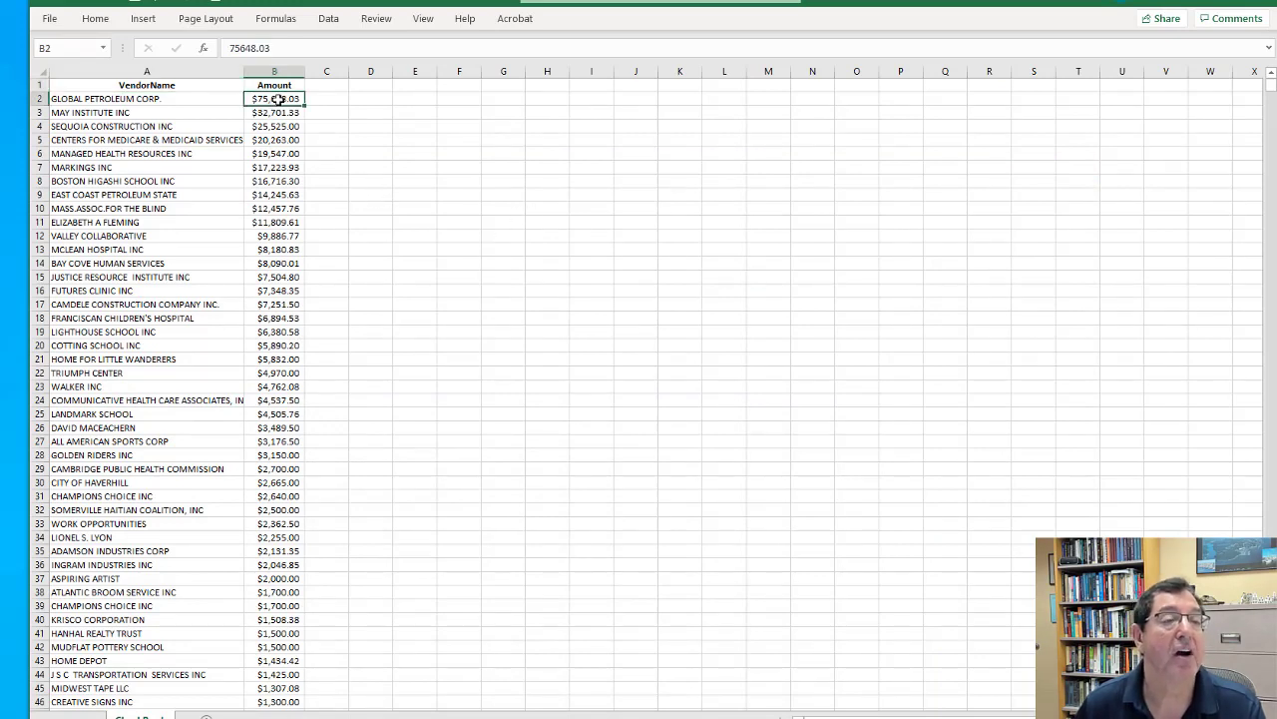
{"action": "right_click", "coordinate": [279, 99]}
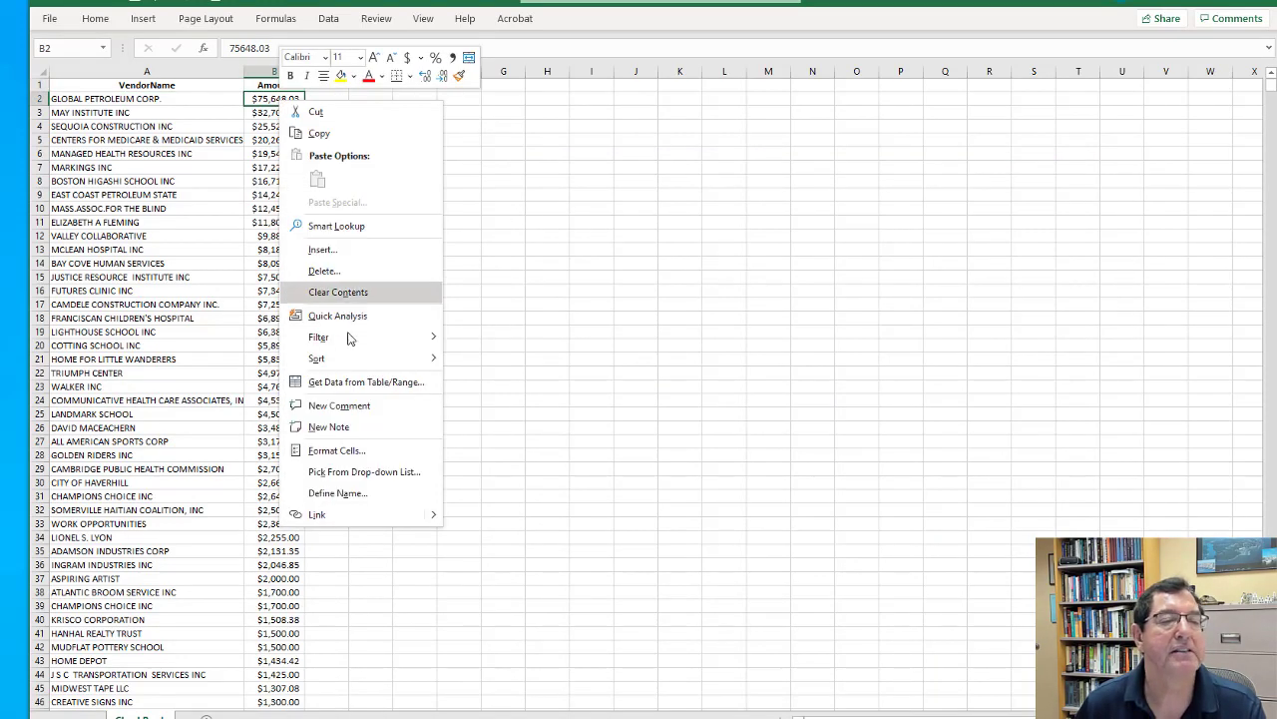
{"action": "mouse_move", "coordinate": [414, 357]}
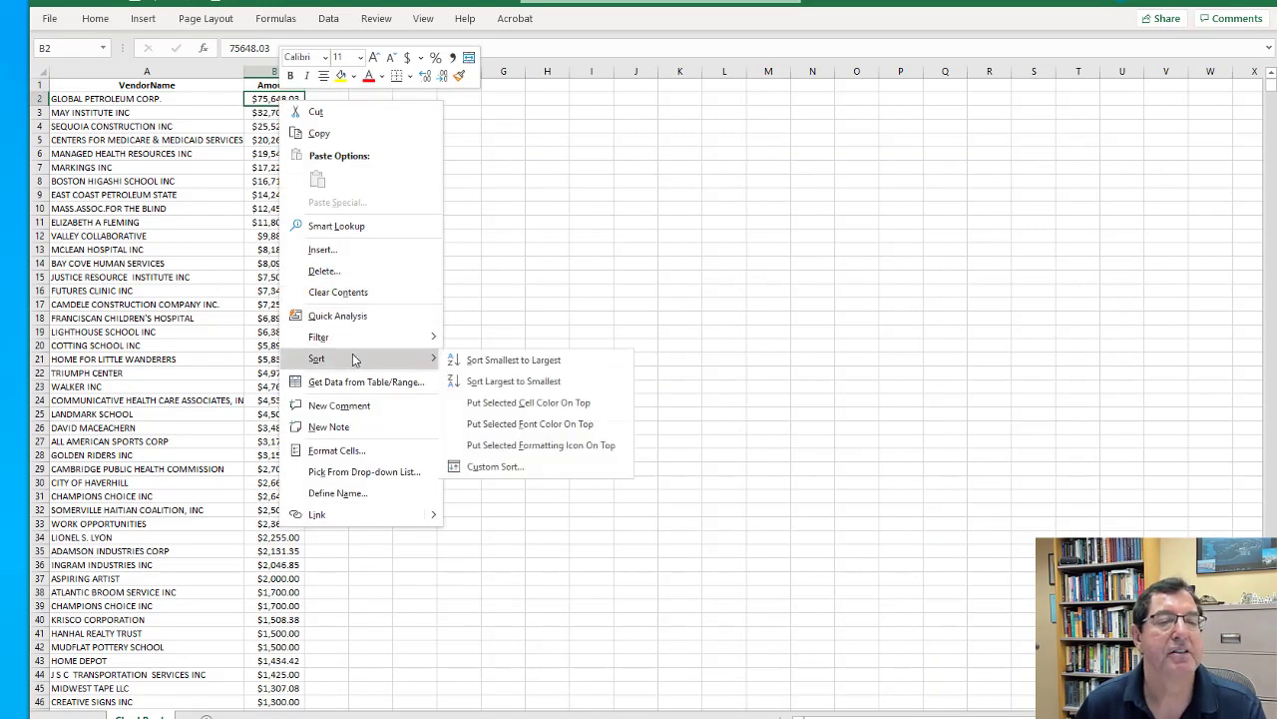
{"action": "left_click", "coordinate": [521, 381]}
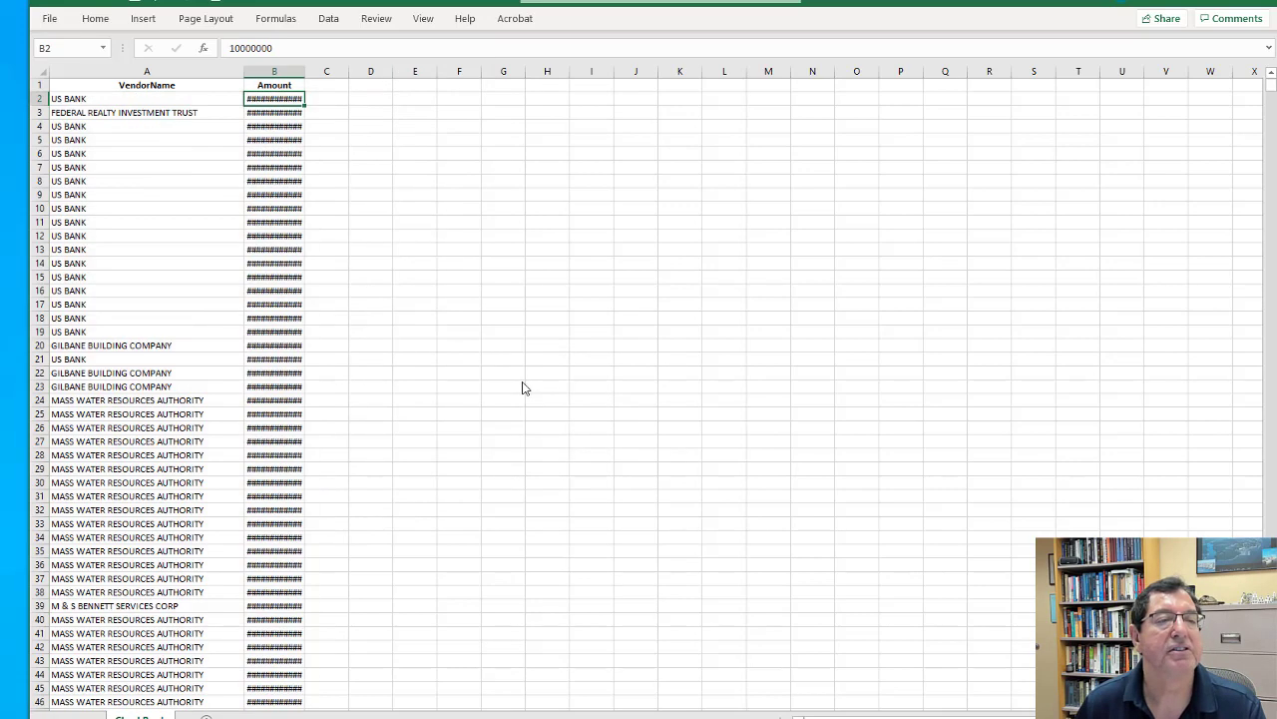
Set the Amount column width to 16 so the amounts display.
{"action": "left_click", "coordinate": [272, 71]}
{"action": "right_click", "coordinate": [272, 72]}
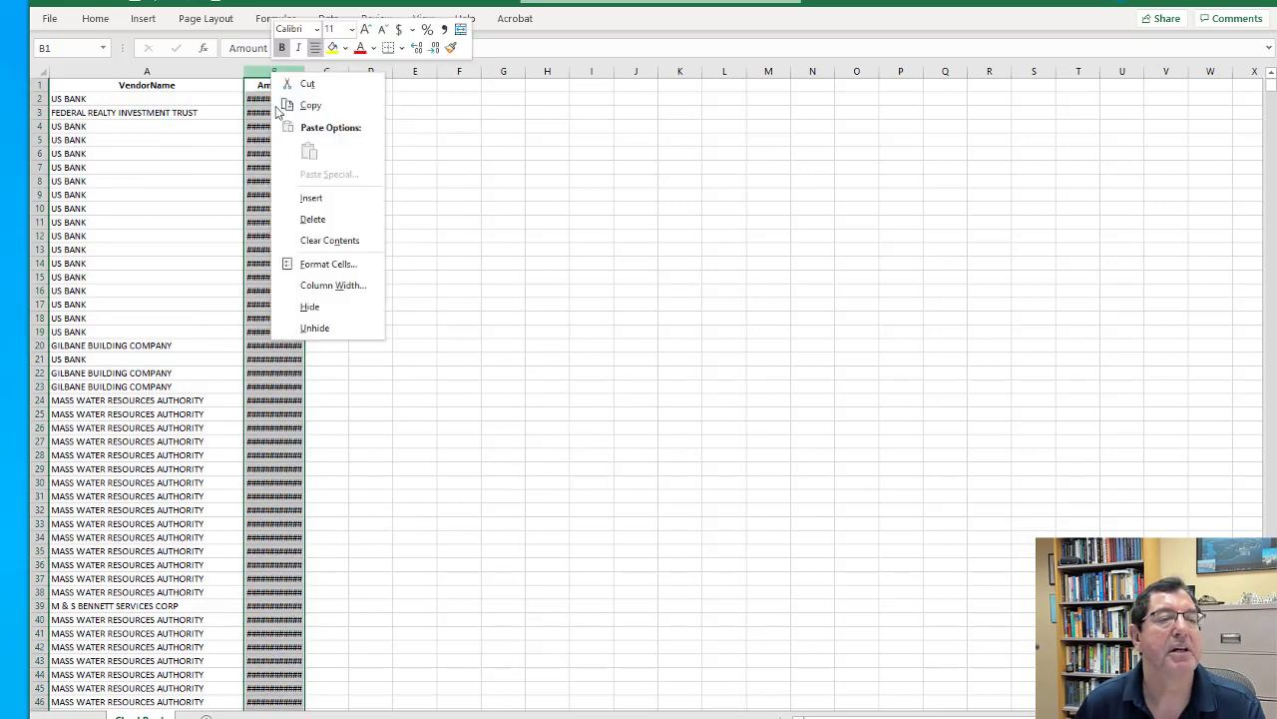
{"action": "left_click", "coordinate": [333, 286]}
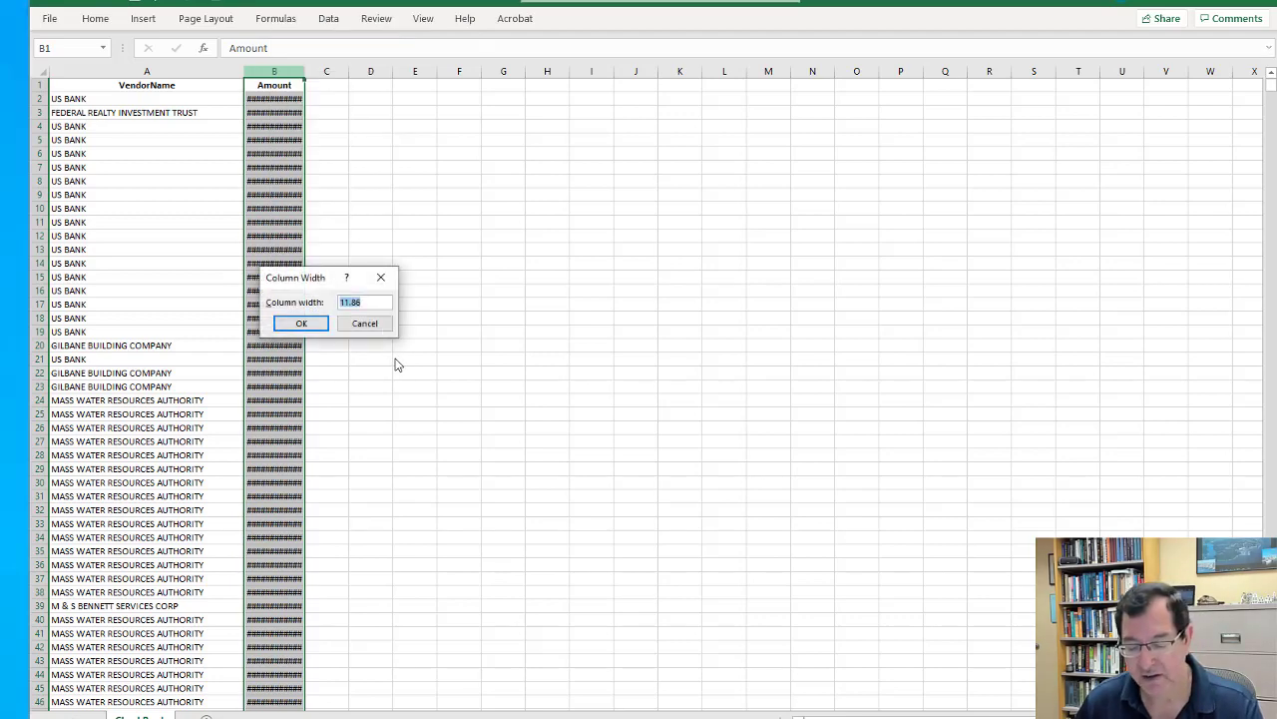
{"action": "type", "text": "16"}
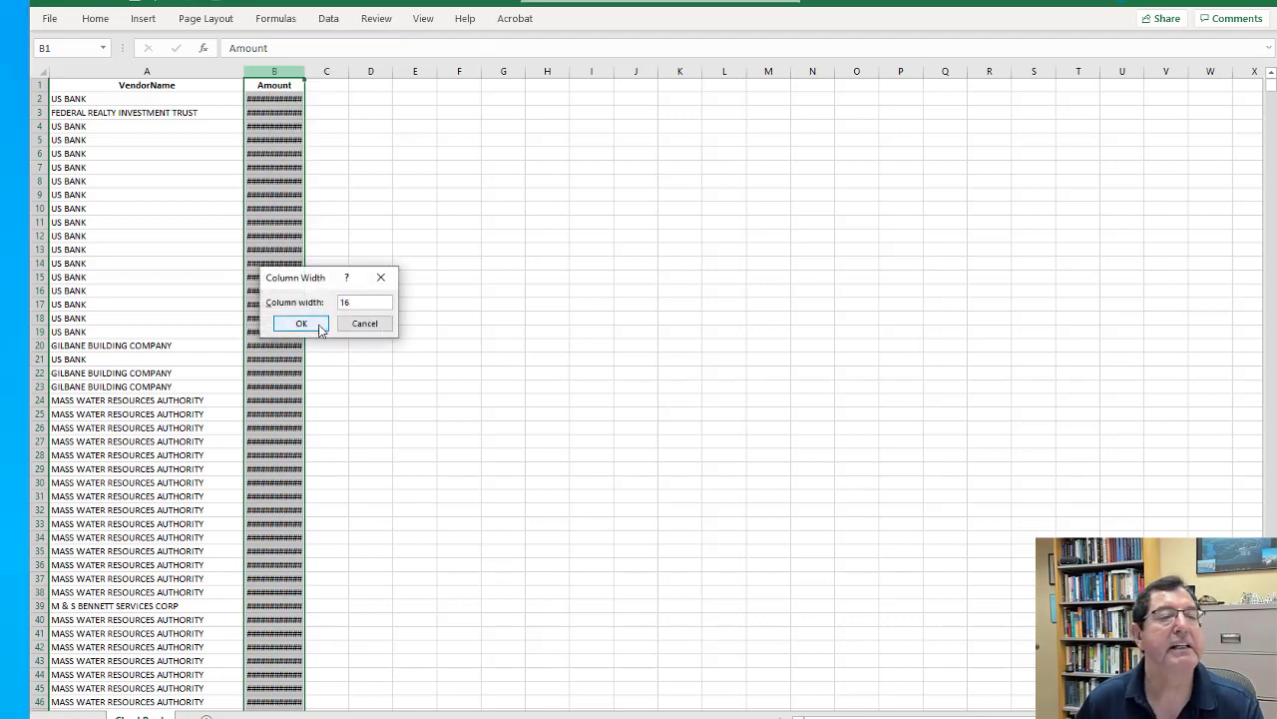
{"action": "left_click", "coordinate": [318, 328]}
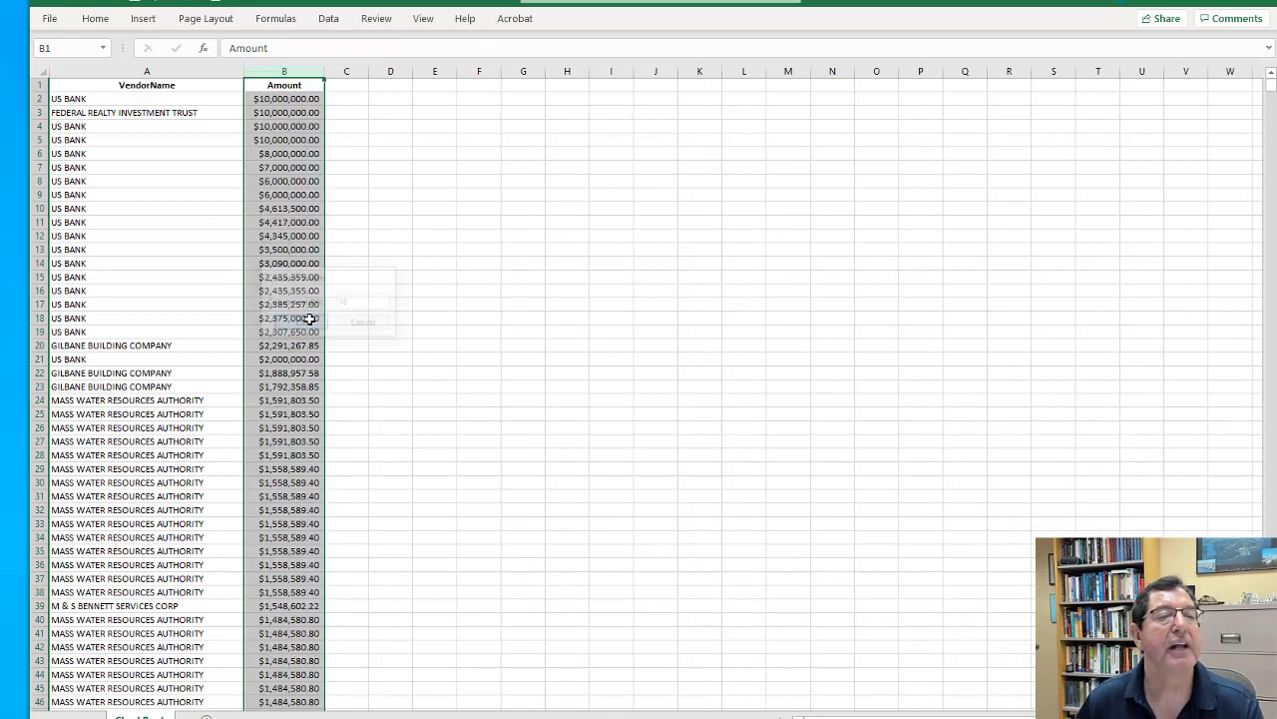
Jump to the last data row, row 55747.
{"action": "left_click", "coordinate": [283, 88]}
{"action": "key", "text": "Left"}
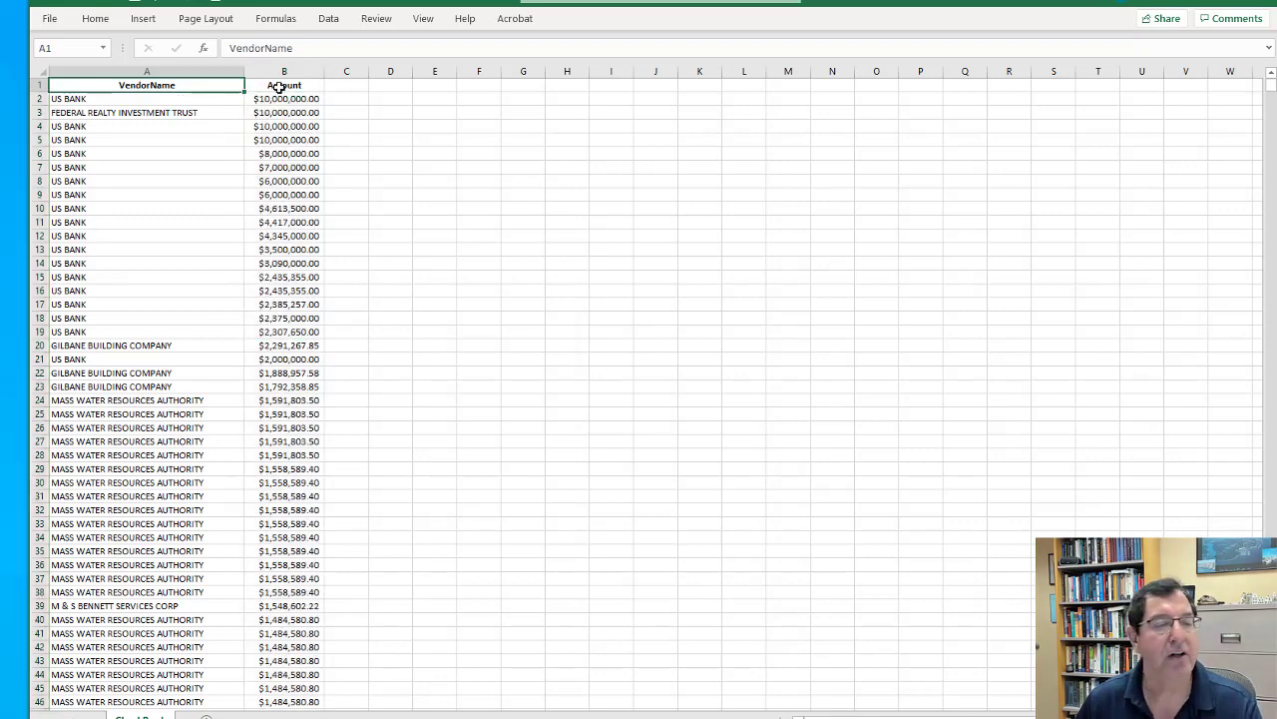
{"action": "key", "text": "ctrl+End"}
Delete rows 55690–55747 with zero or negative amounts, then return to the top of the sheet.
{"action": "scroll", "coordinate": [178, 254], "scroll_direction": "down", "scroll_amount": 3}
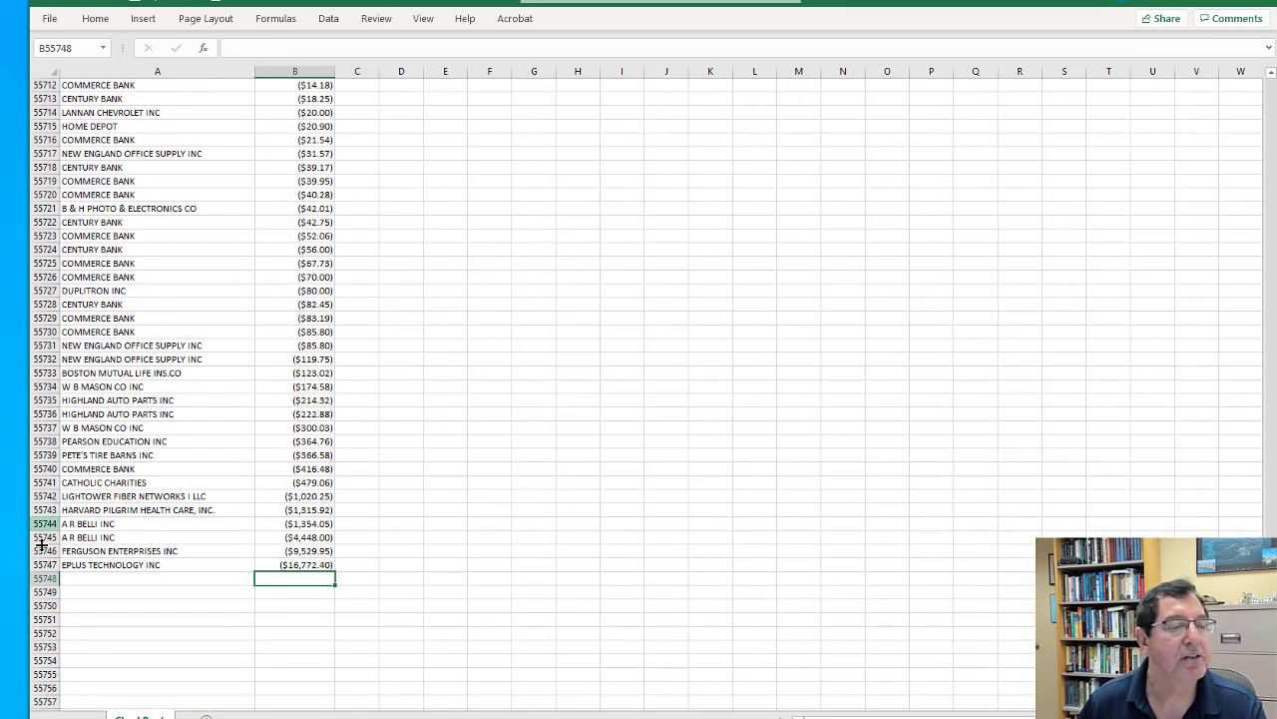
{"action": "left_click_drag", "start_coordinate": [42, 565], "coordinate": [221, 413]}
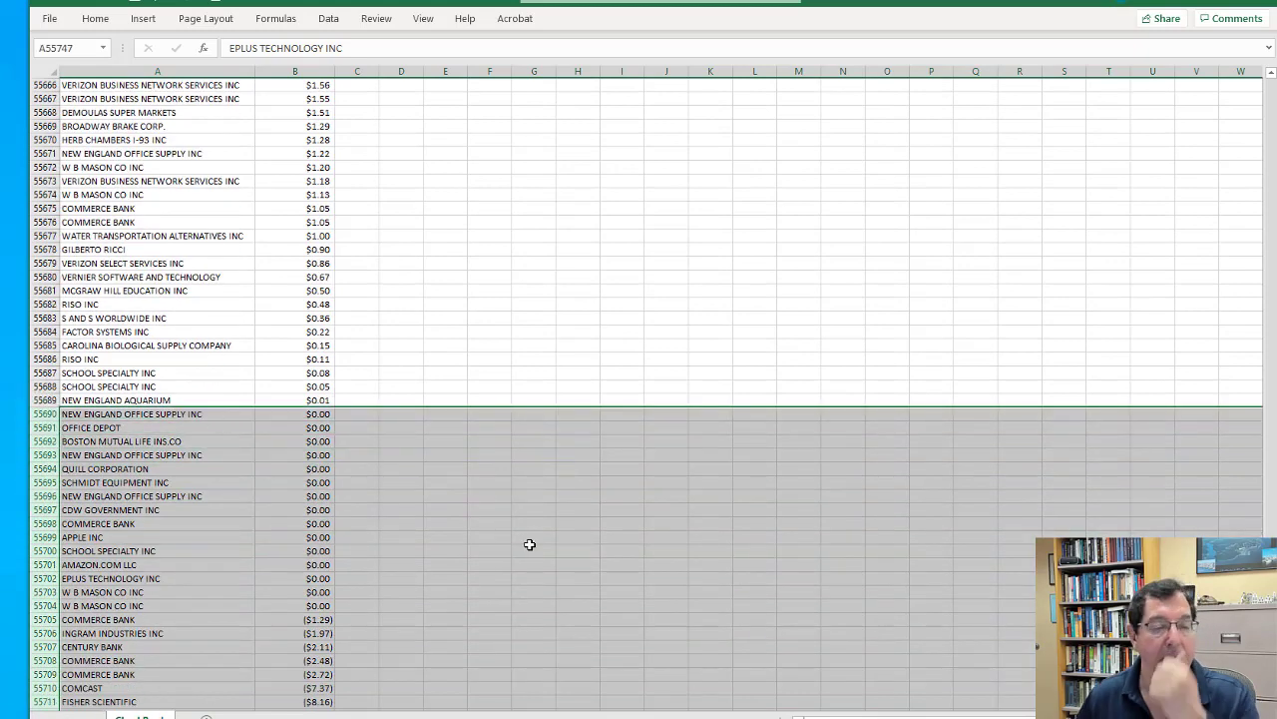
{"action": "right_click", "coordinate": [169, 488]}
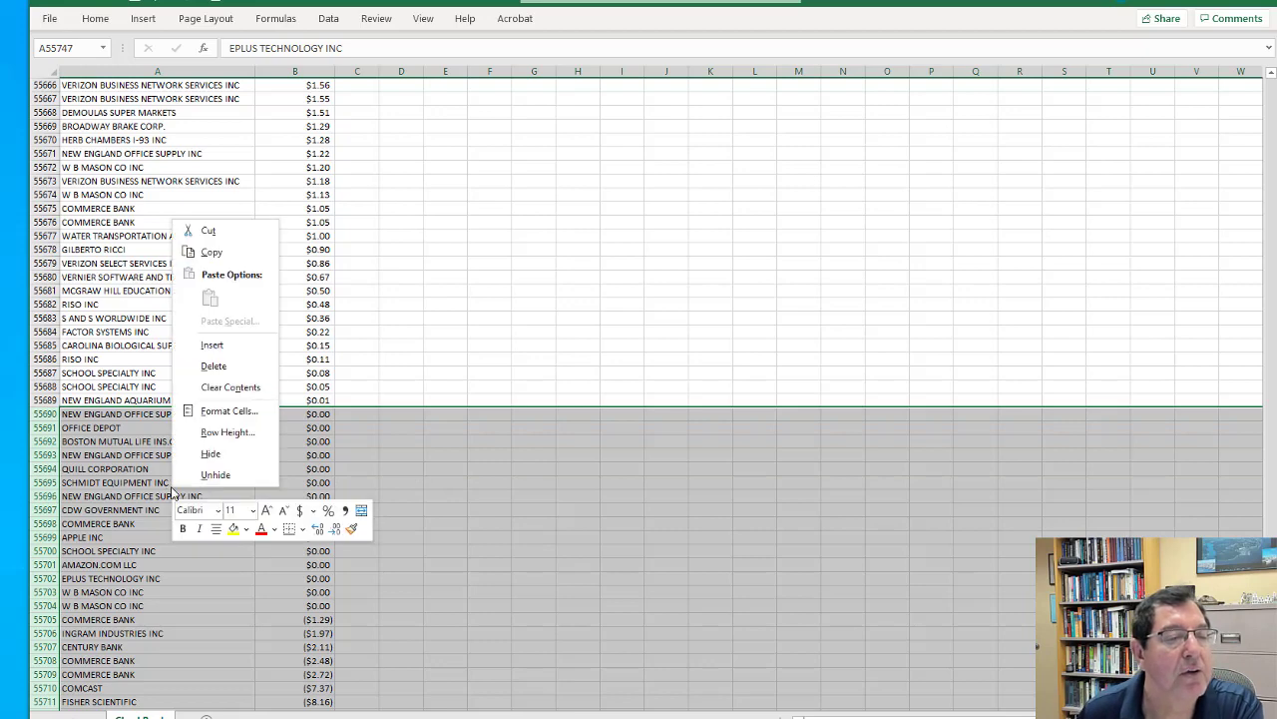
{"action": "left_click", "coordinate": [213, 365]}
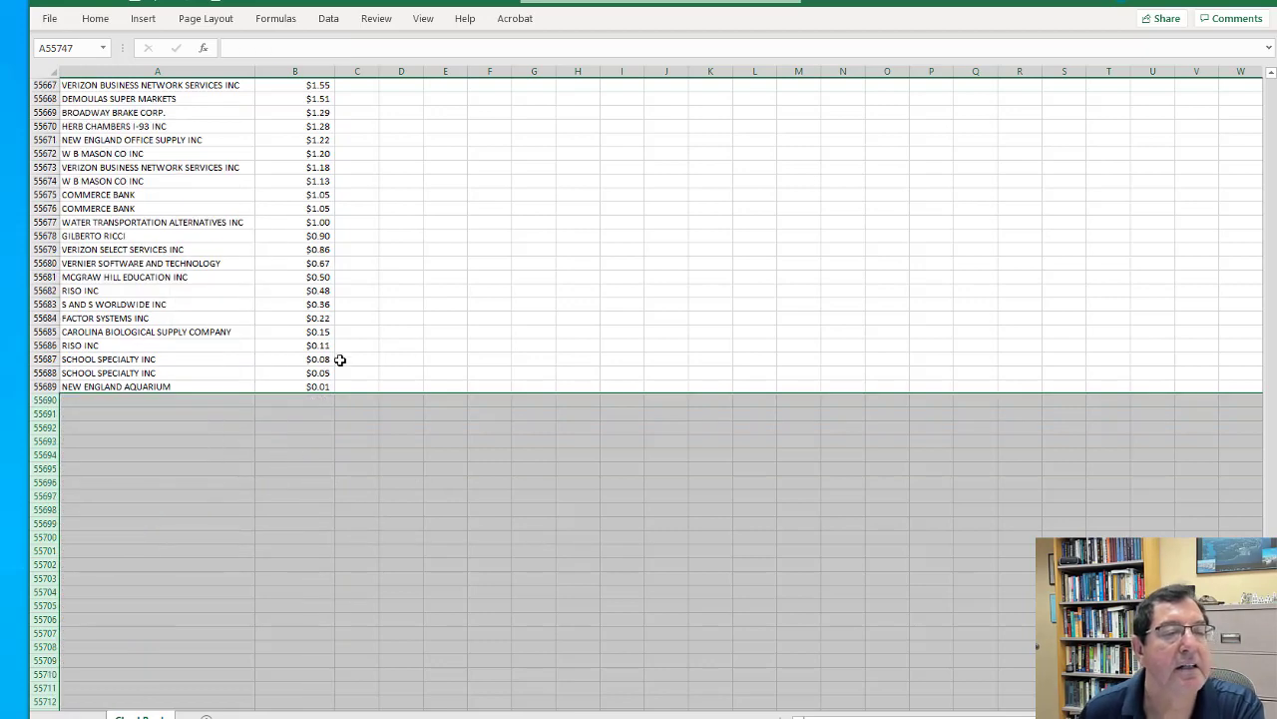
{"action": "left_click", "coordinate": [317, 359]}
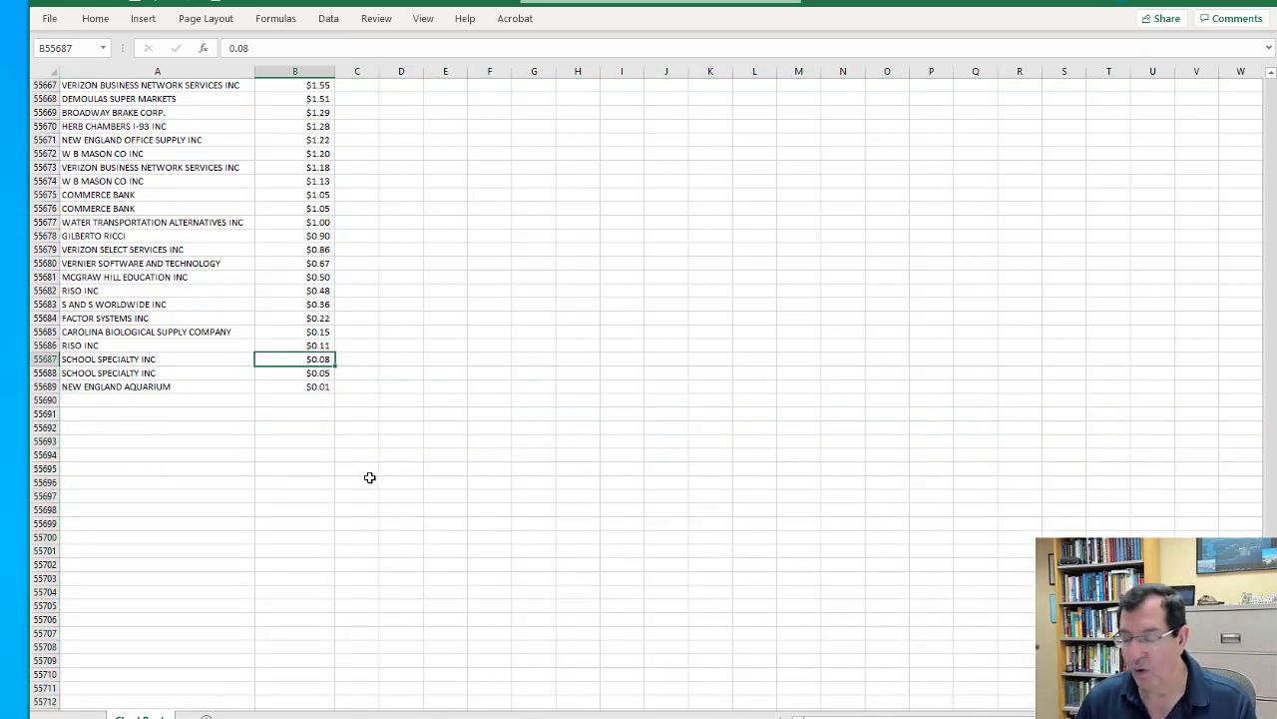
{"action": "key", "text": "ctrl+Home"}
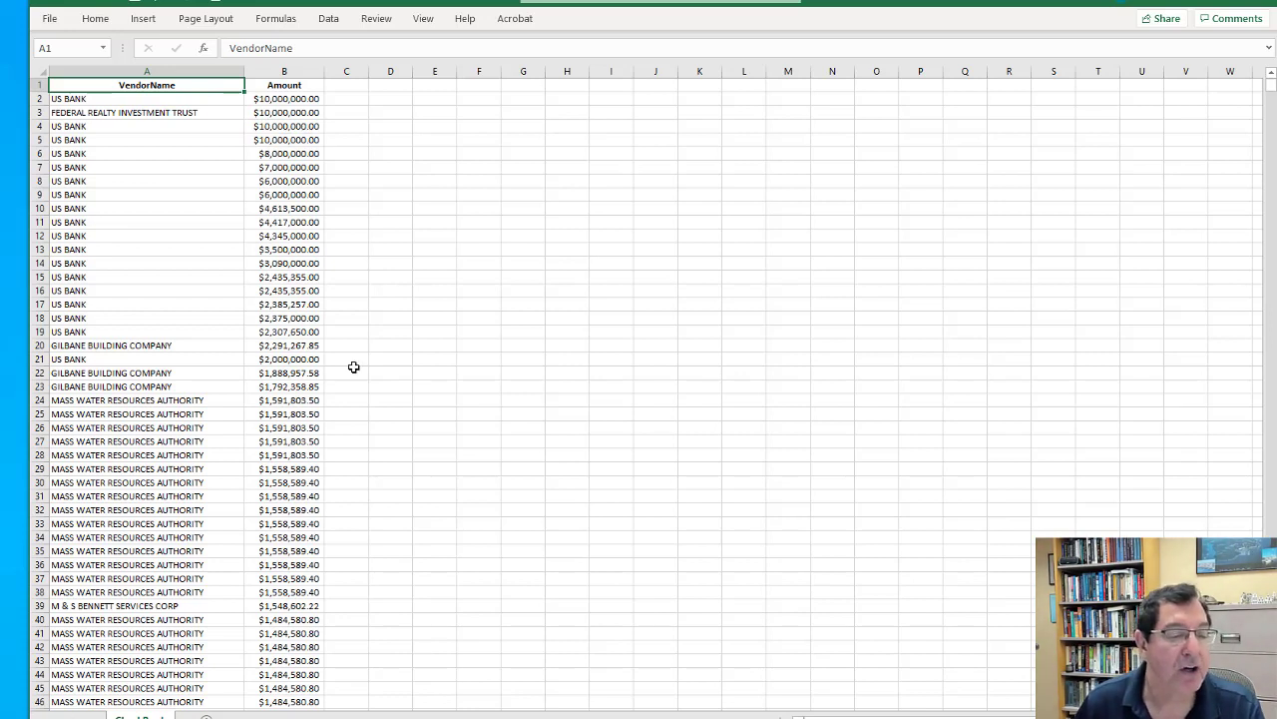
{"action": "key", "text": "alt+Tab"}
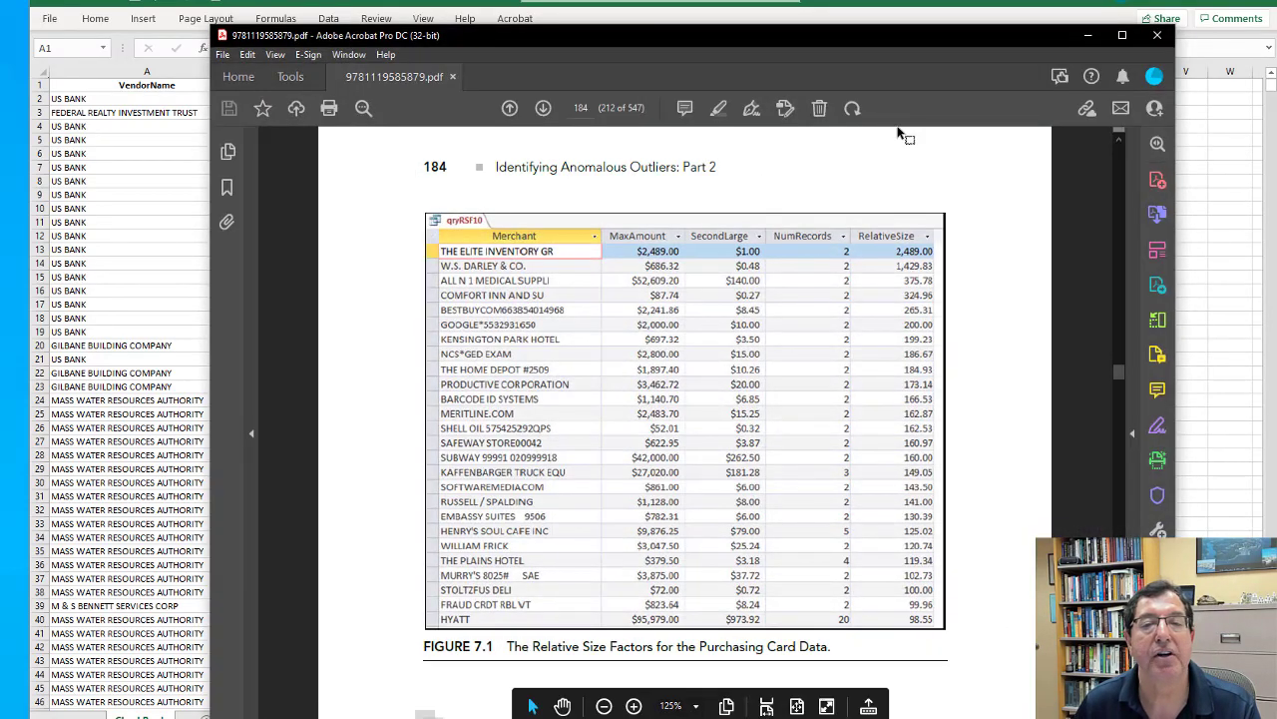
{"action": "left_click", "coordinate": [1086, 36]}
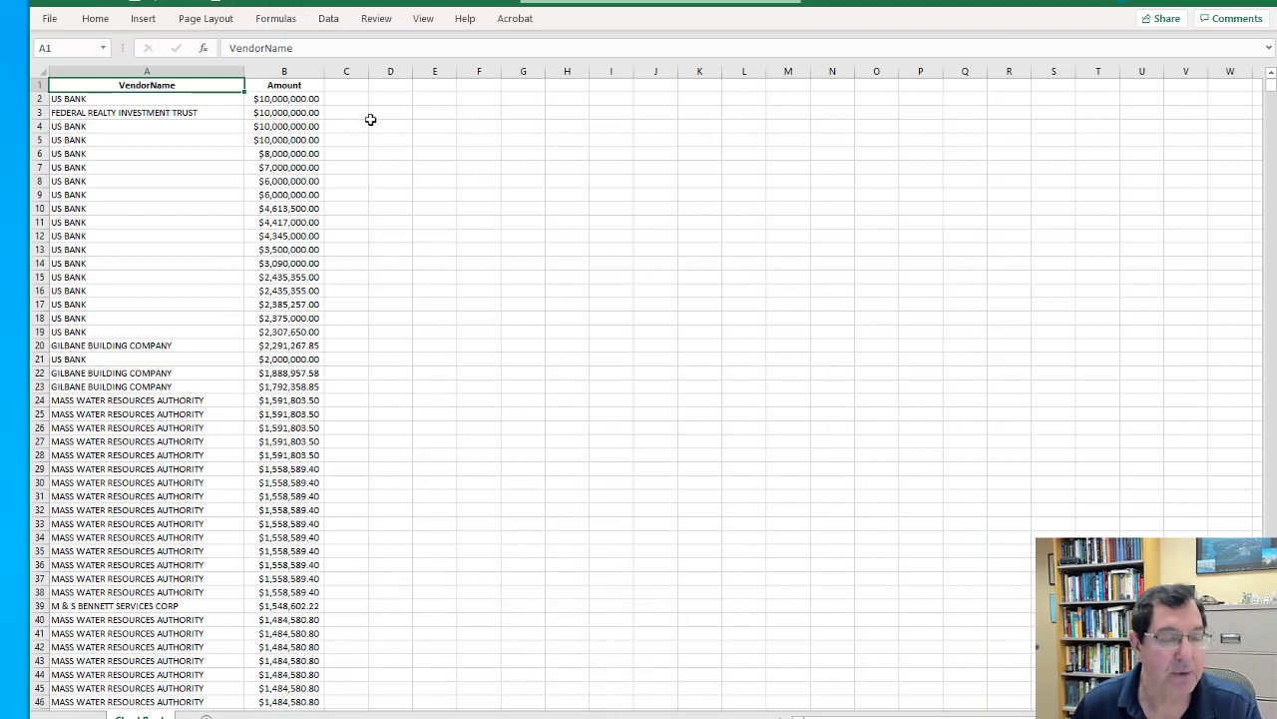
In Custom Sort, order by VendorName A to Z, then Amount smallest to largest.
{"action": "left_click", "coordinate": [168, 99]}
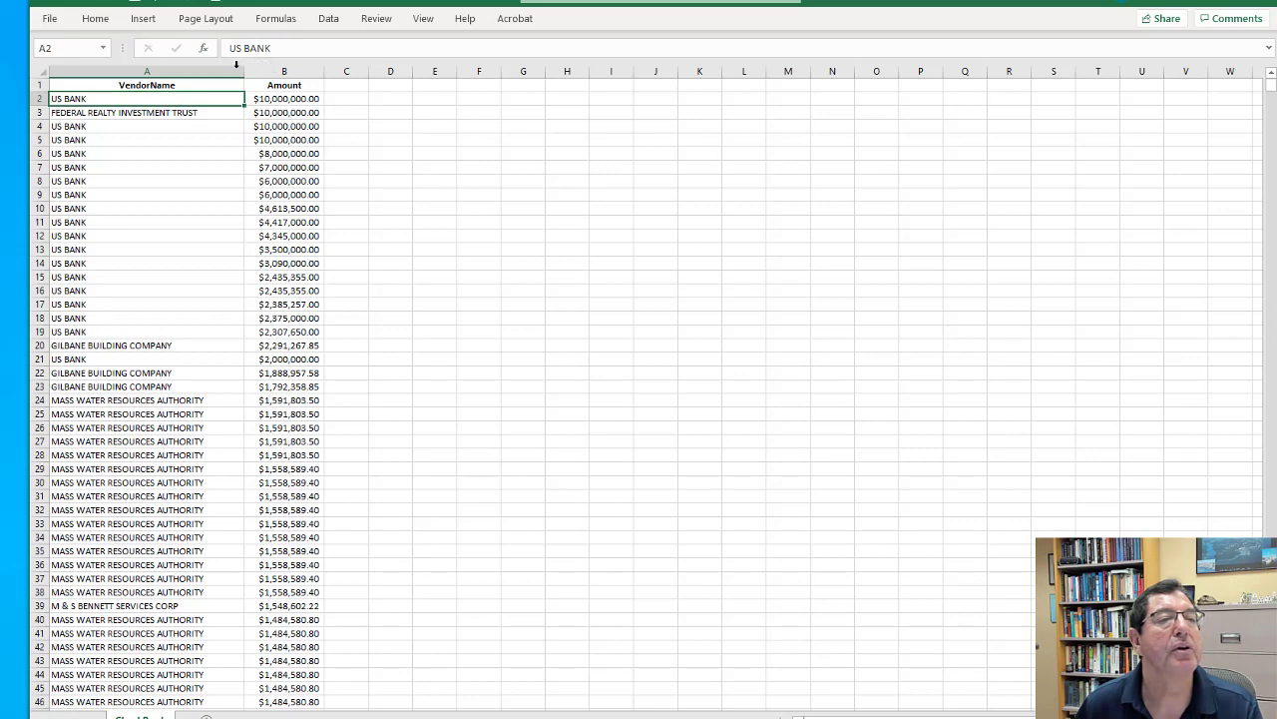
{"action": "right_click", "coordinate": [133, 104]}
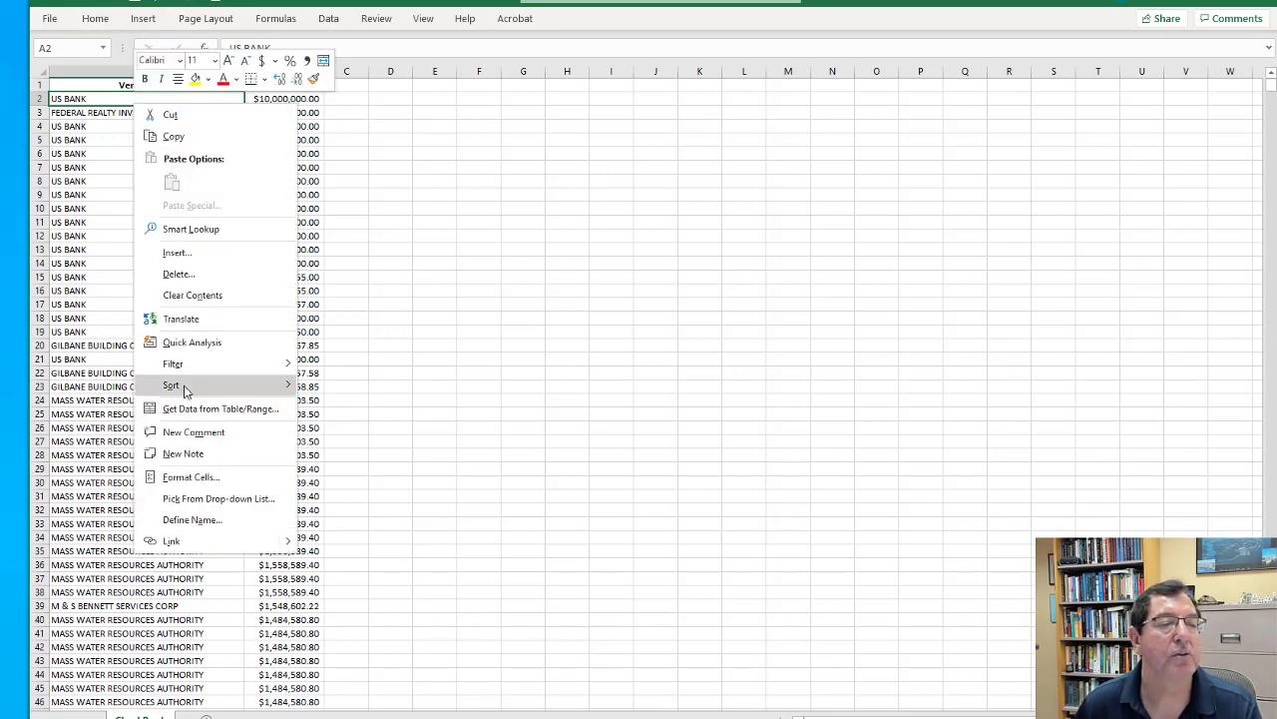
{"action": "mouse_move", "coordinate": [260, 387]}
{"action": "left_click", "coordinate": [356, 493]}
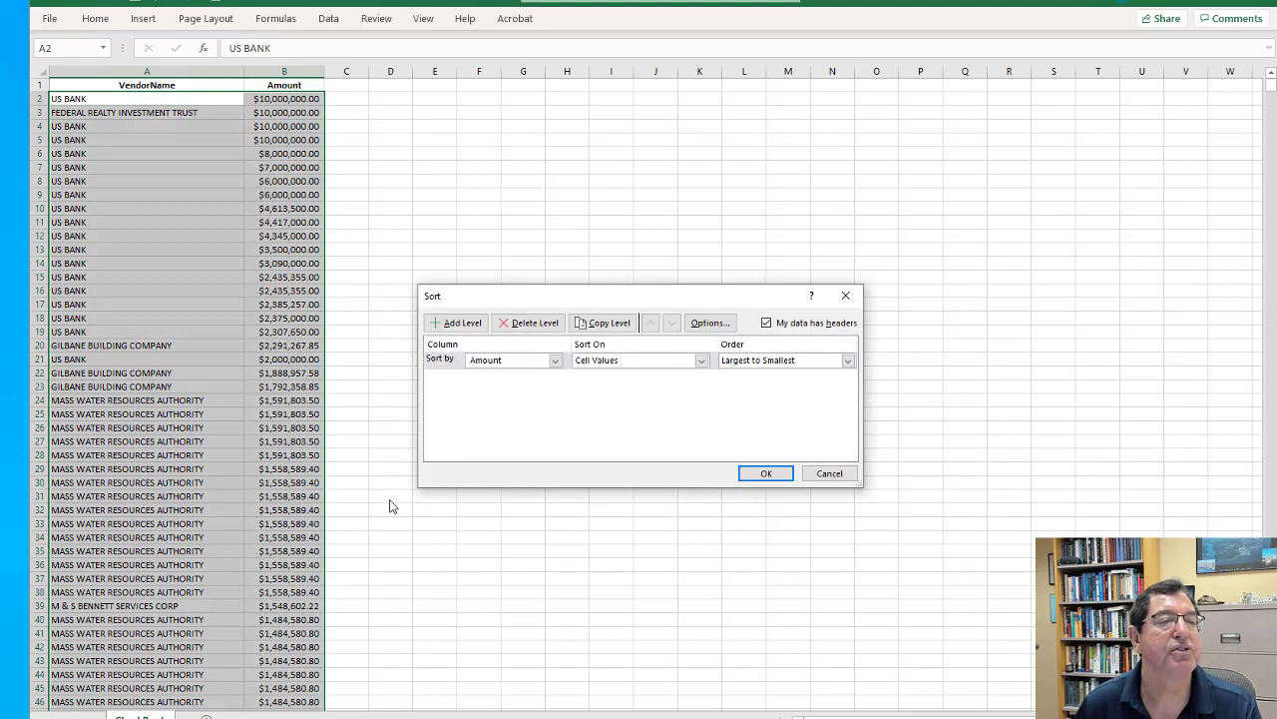
{"action": "left_click", "coordinate": [555, 360]}
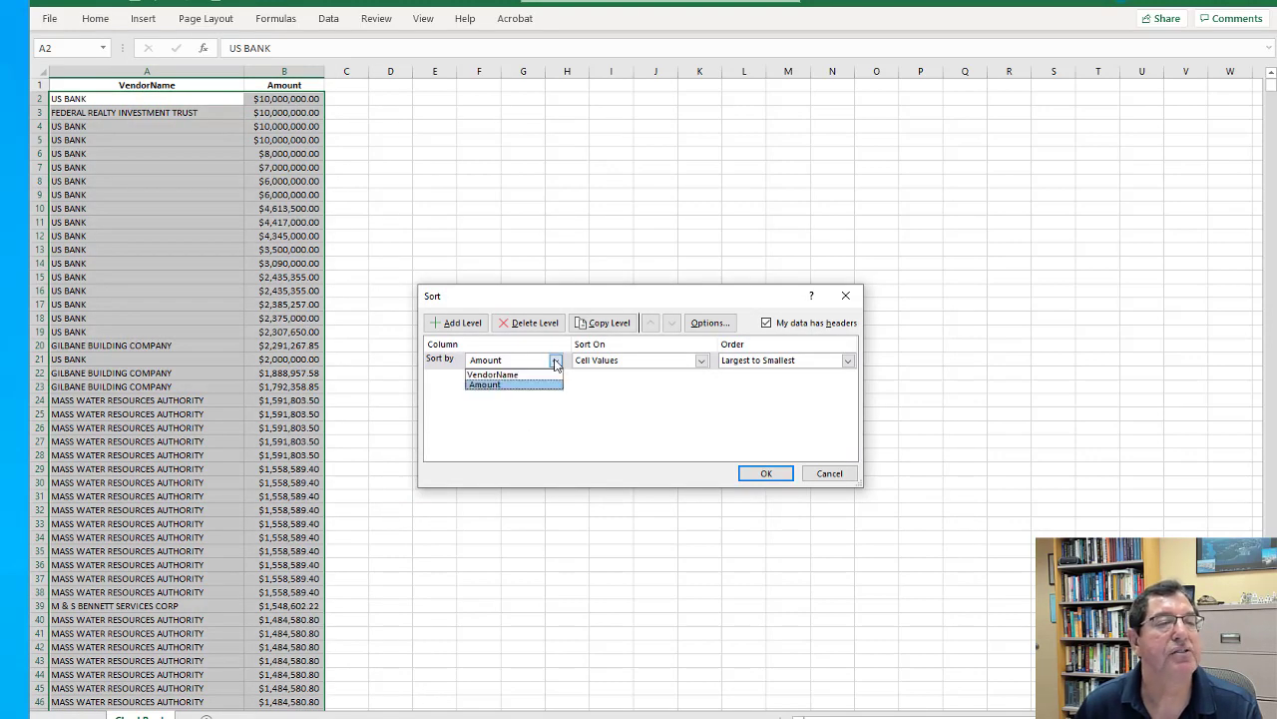
{"action": "left_click", "coordinate": [532, 376]}
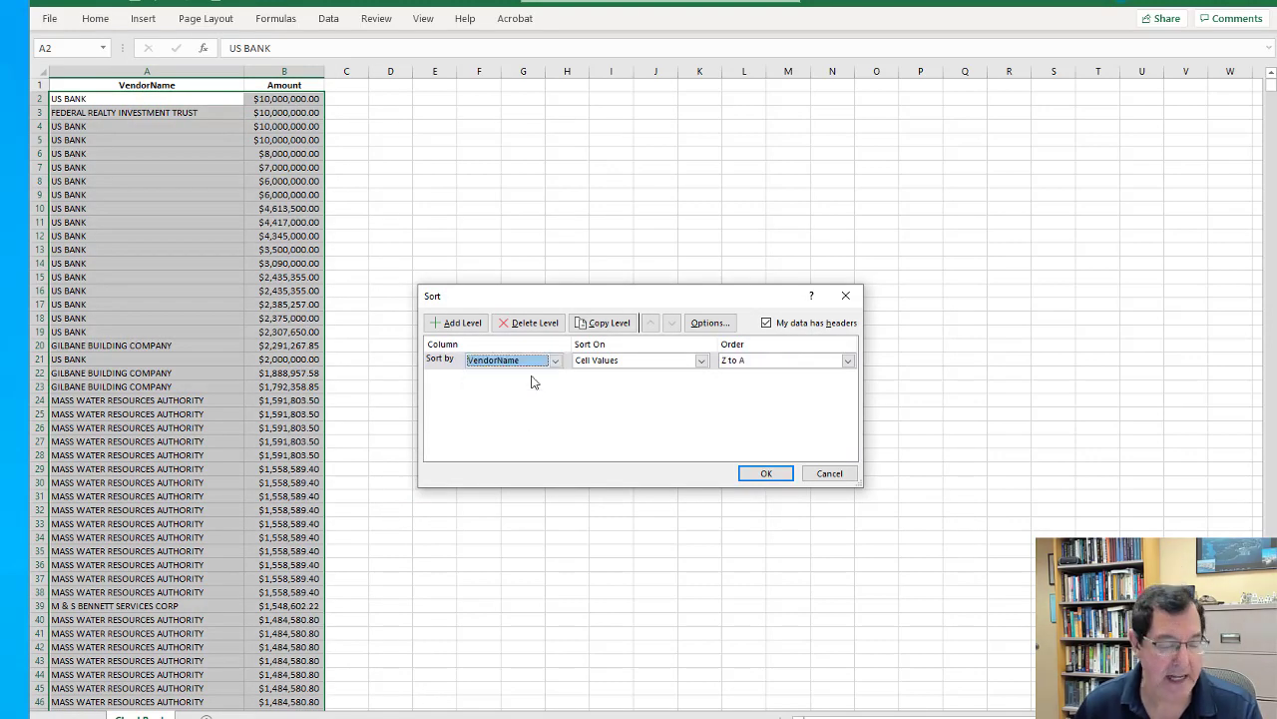
{"action": "left_click", "coordinate": [847, 360]}
{"action": "left_click", "coordinate": [775, 375]}
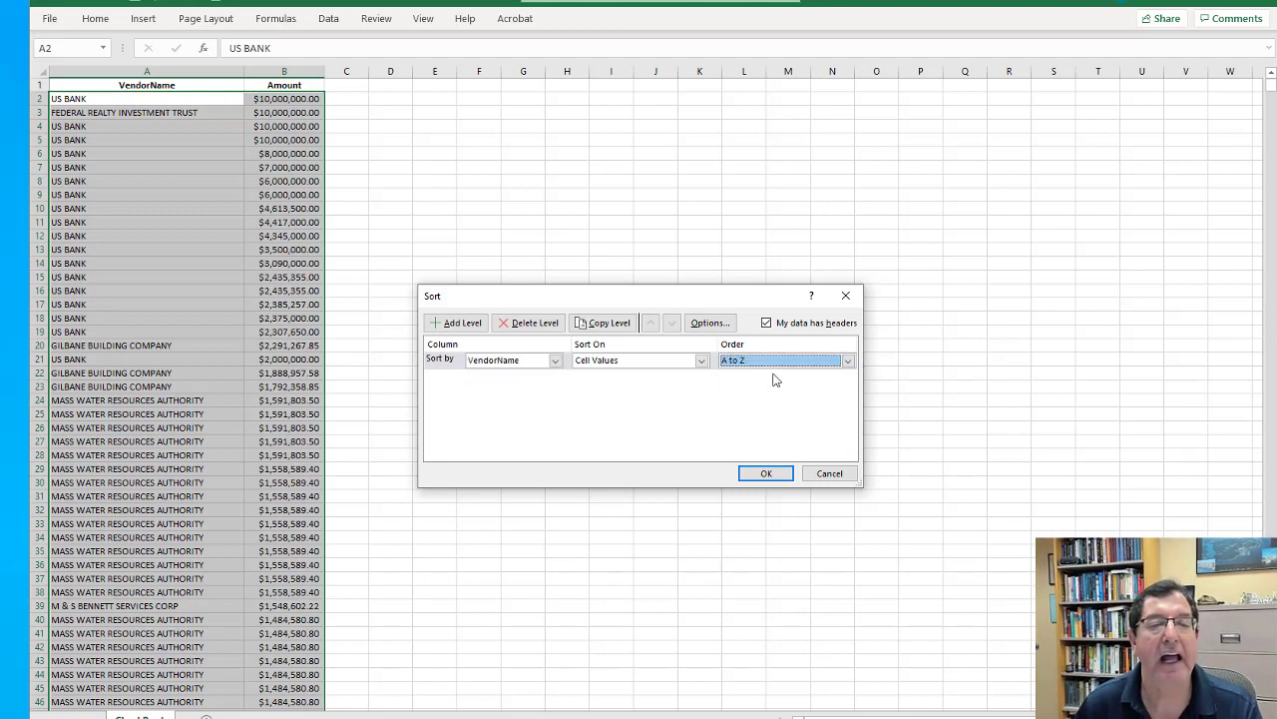
{"action": "left_click", "coordinate": [462, 325]}
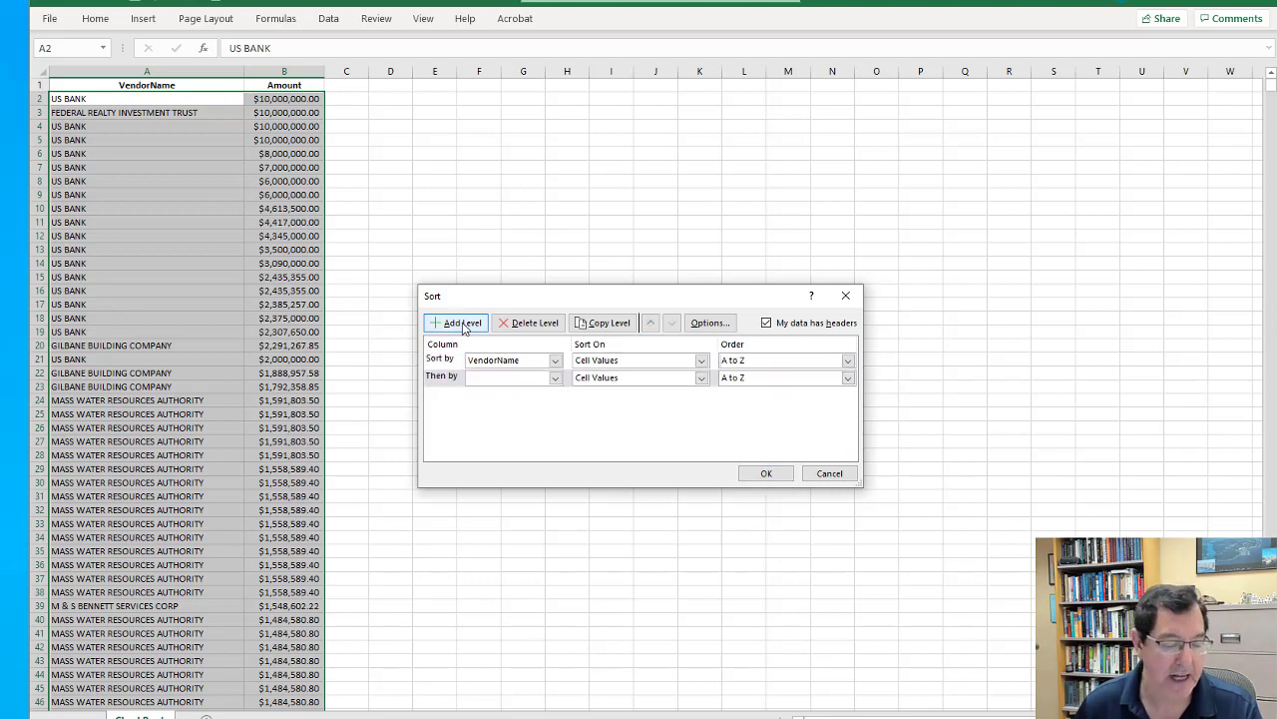
{"action": "left_click", "coordinate": [555, 378]}
{"action": "left_click", "coordinate": [488, 402]}
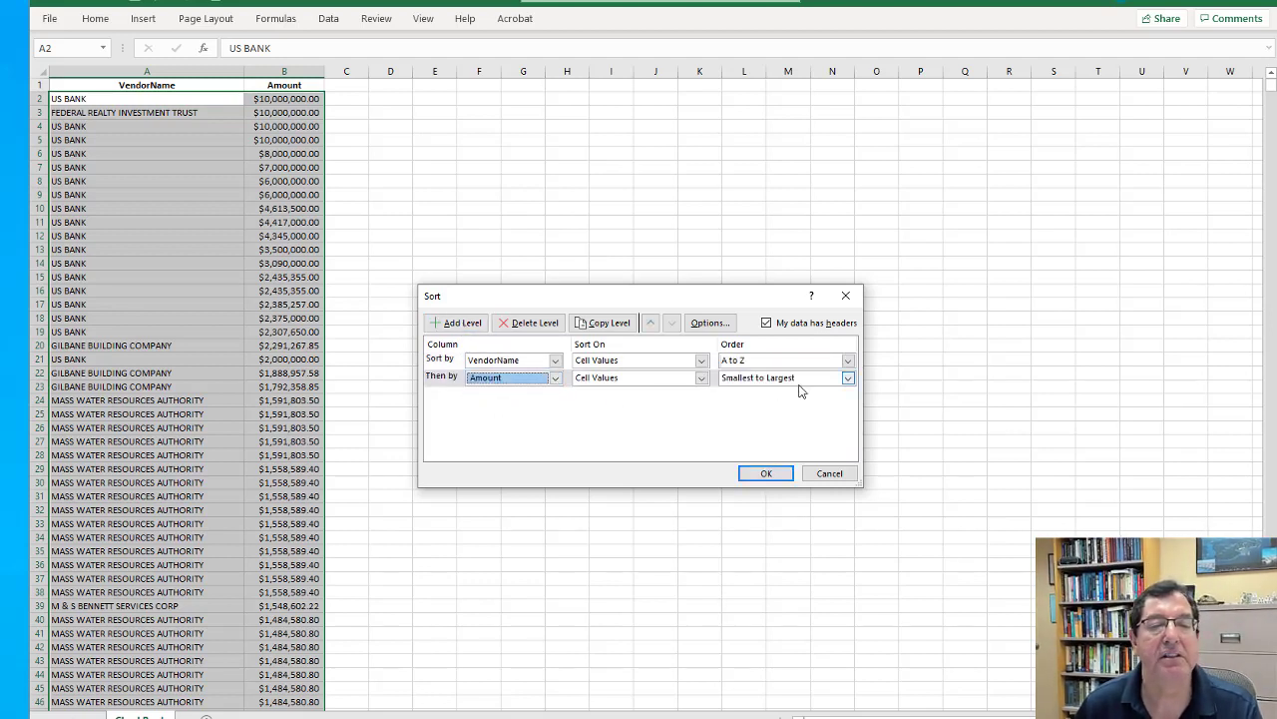
{"action": "left_click", "coordinate": [766, 474]}
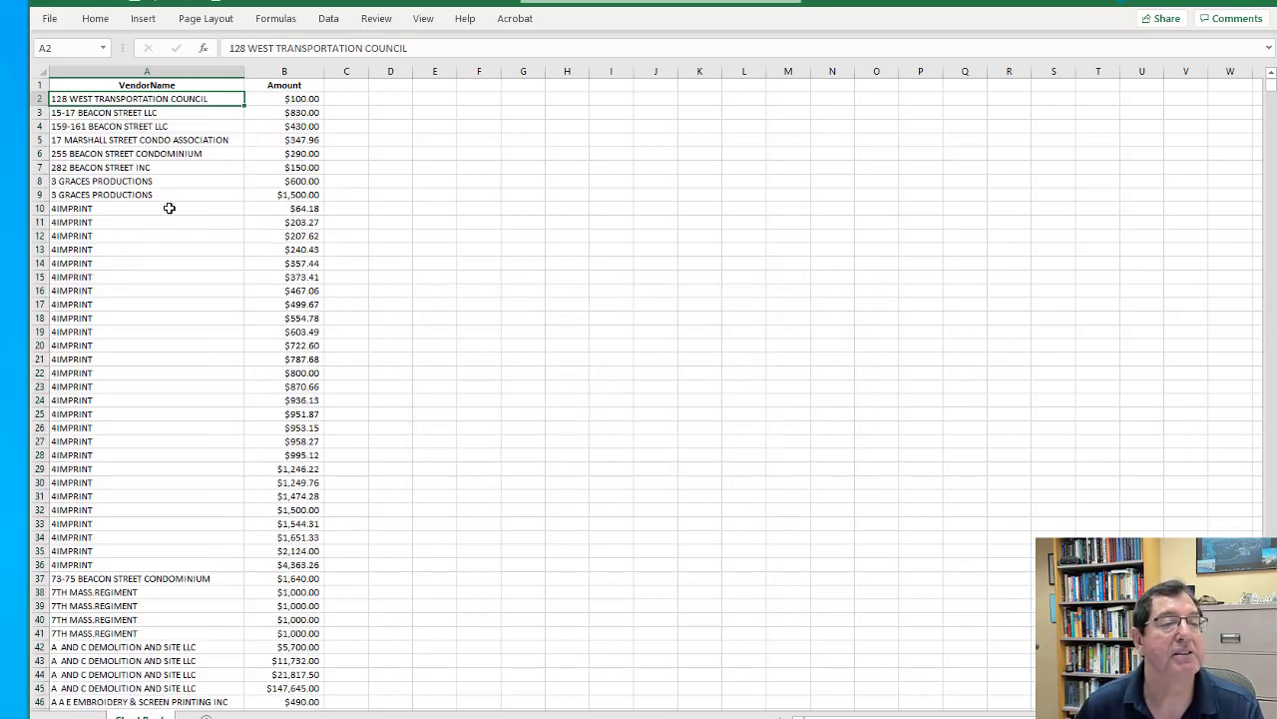
Inspect the 4IMPRINT and 3 GRACES PRODUCTIONS rows and their amounts.
{"action": "left_click_drag", "start_coordinate": [170, 208], "coordinate": [289, 565]}
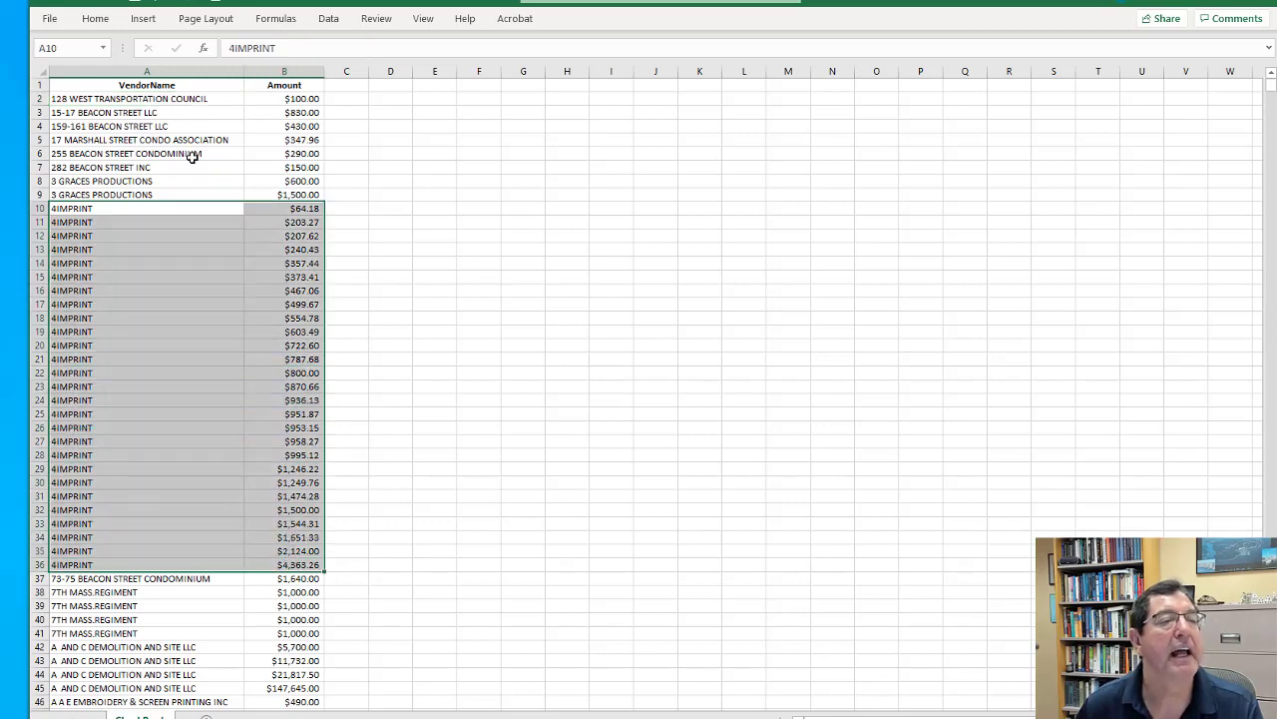
{"action": "left_click_drag", "start_coordinate": [159, 174], "coordinate": [319, 194]}
{"action": "left_click", "coordinate": [289, 289]}
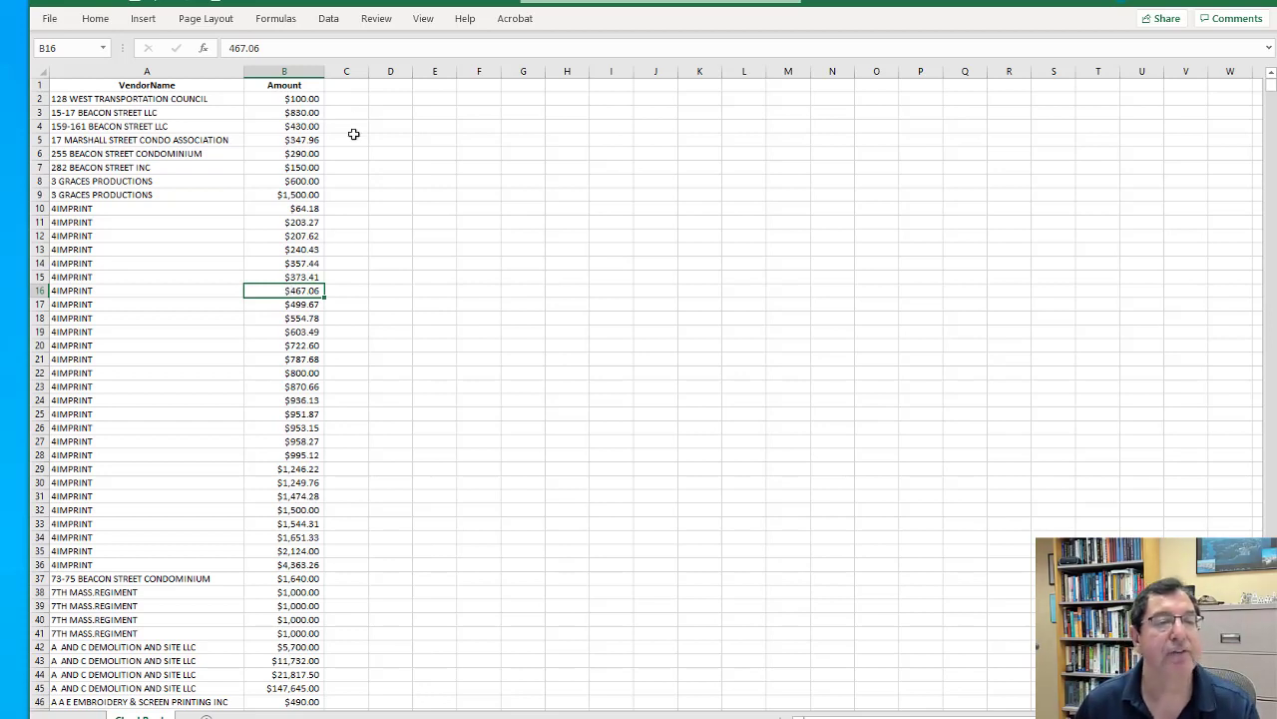
Set columns C through I to a width of 12.
{"action": "left_click", "coordinate": [352, 87]}
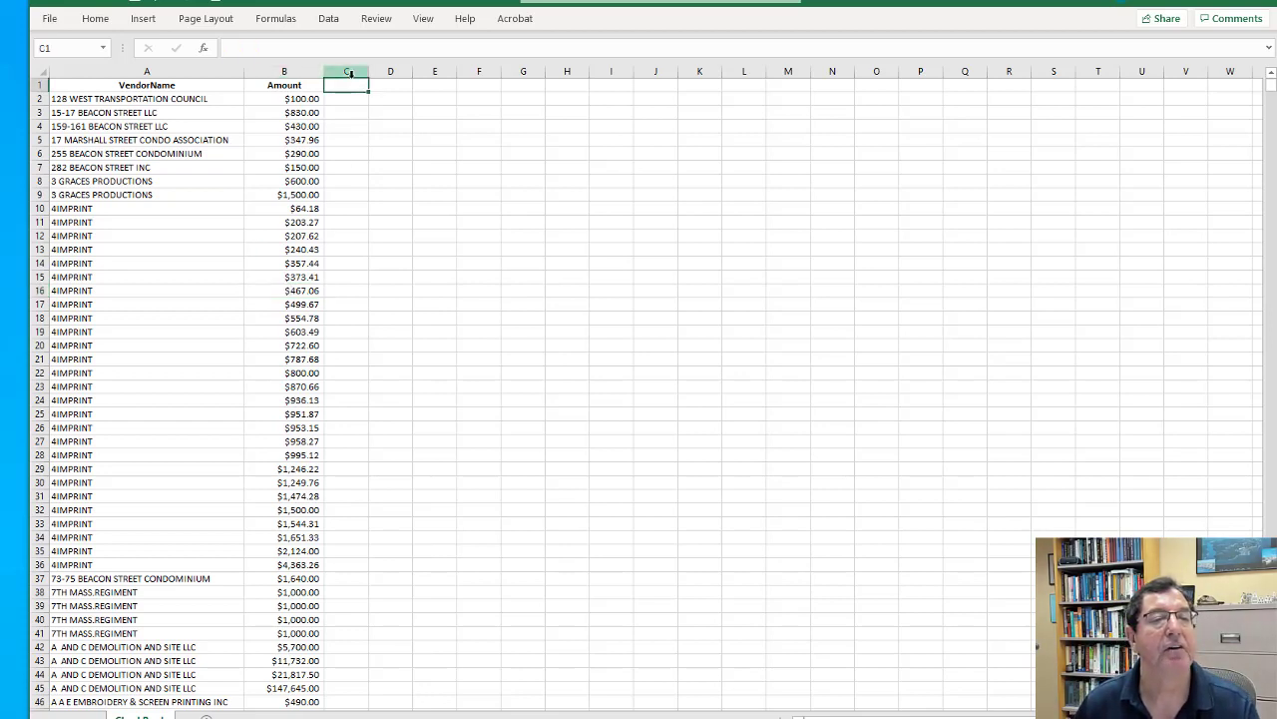
{"action": "left_click_drag", "start_coordinate": [346, 69], "coordinate": [610, 71]}
{"action": "right_click", "coordinate": [353, 70]}
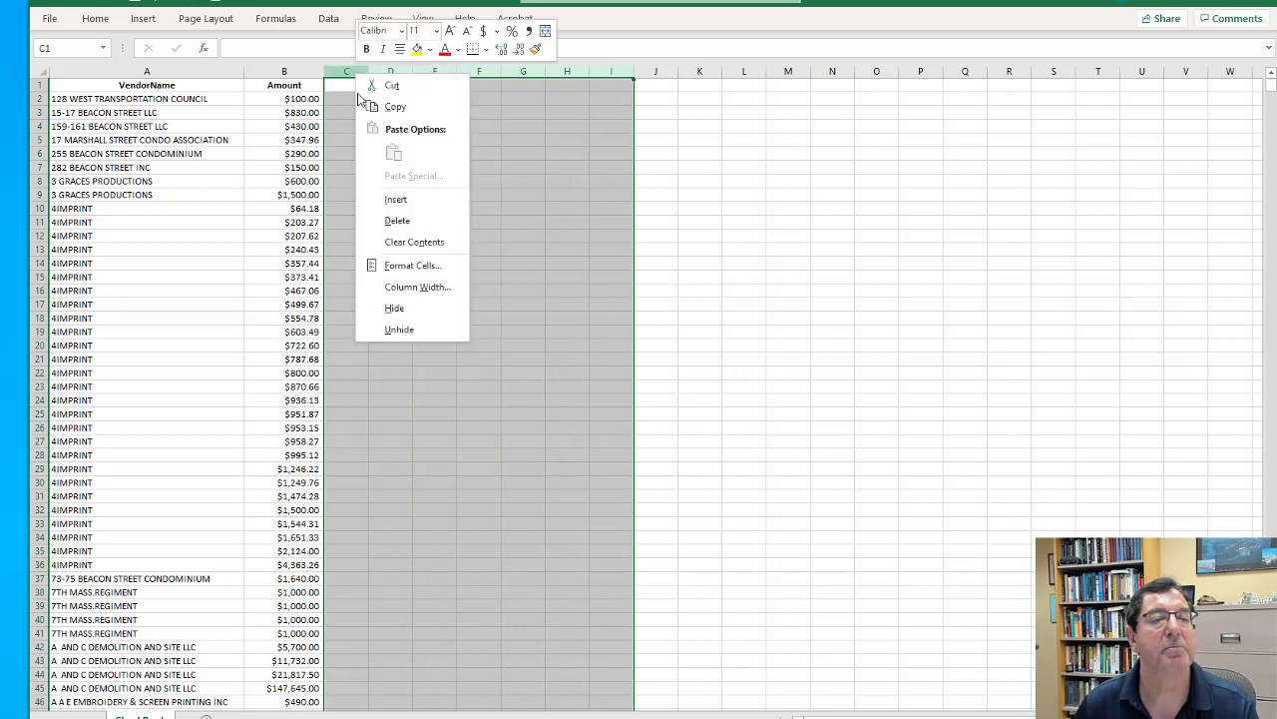
{"action": "left_click", "coordinate": [421, 288]}
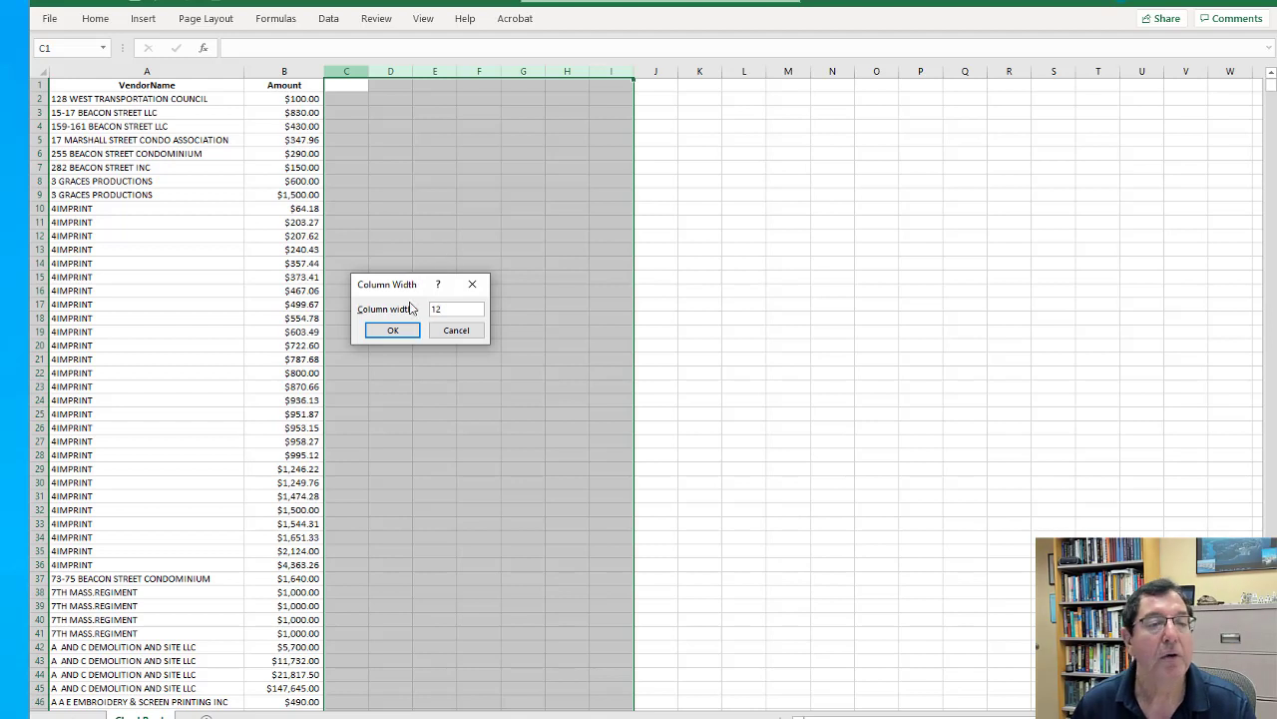
{"action": "left_click", "coordinate": [393, 329]}
{"action": "left_click_drag", "start_coordinate": [370, 86], "coordinate": [371, 87]}
Enter the header NumRecords in C1 and the value 1 in C2.
{"action": "type", "text": "NumRe"}
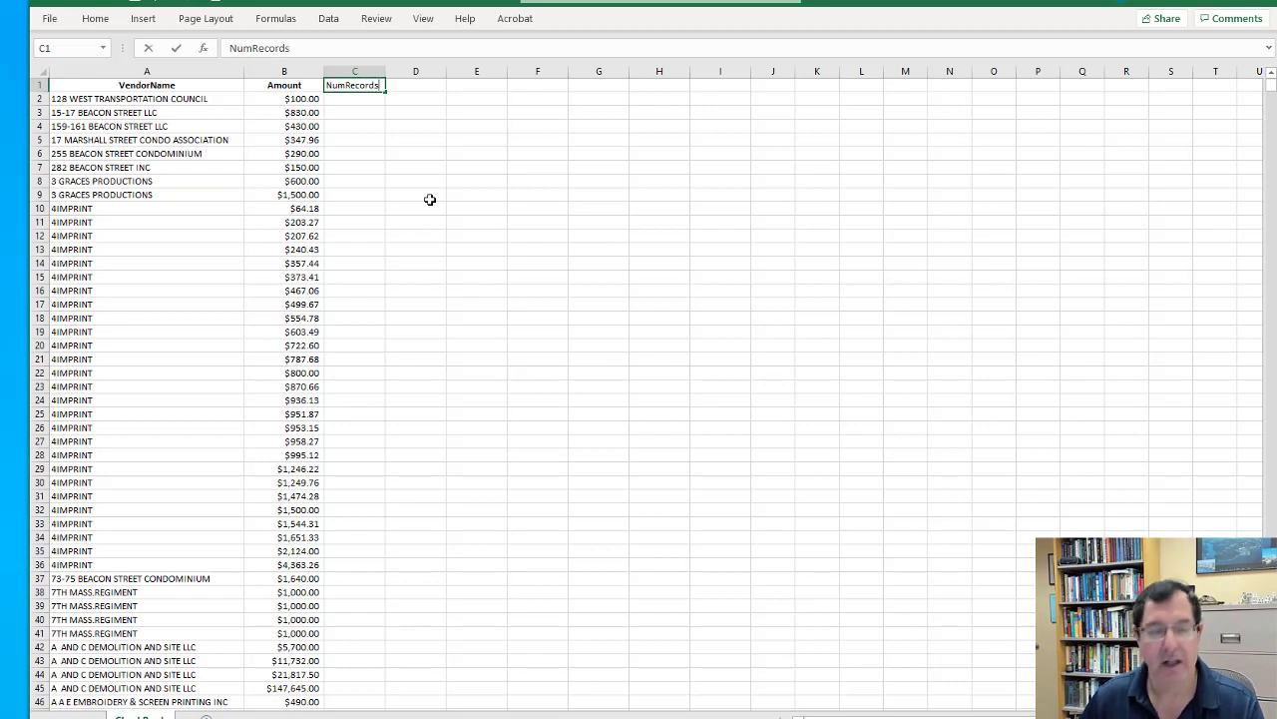
{"action": "type", "text": "cords"}
{"action": "key", "text": "Return"}
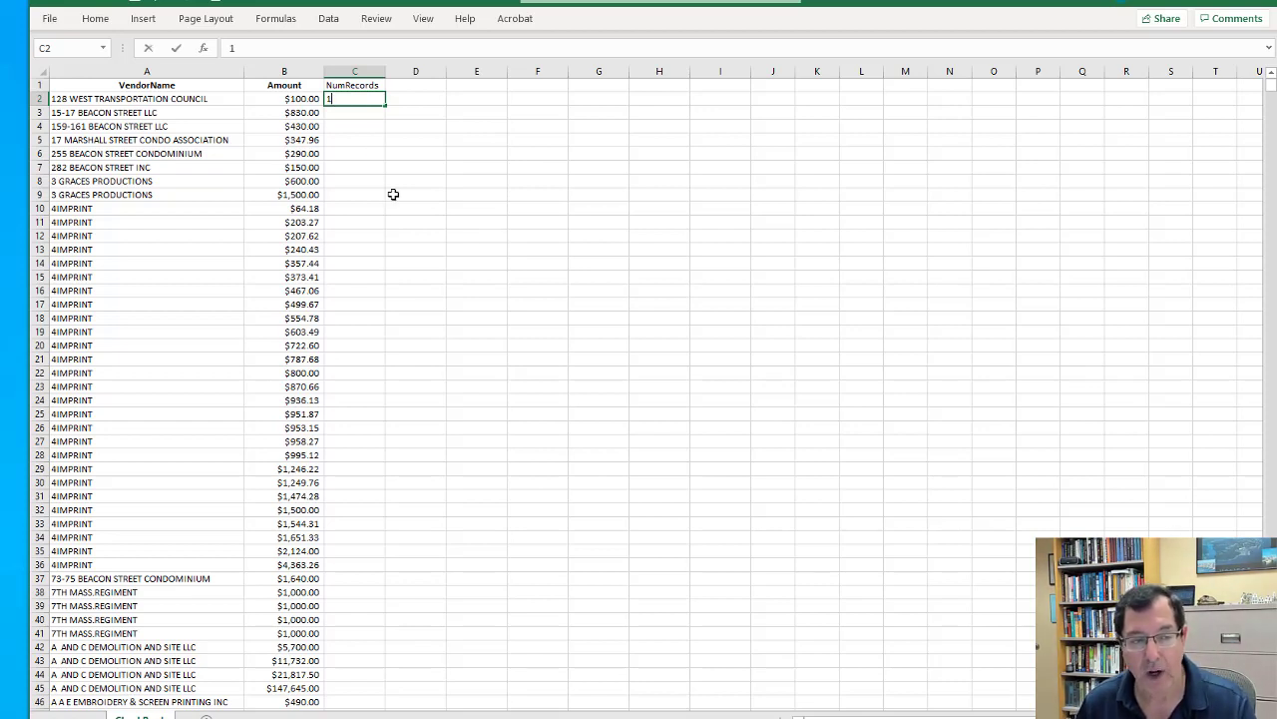
{"action": "type", "text": "1"}
{"action": "key", "text": "Return"}
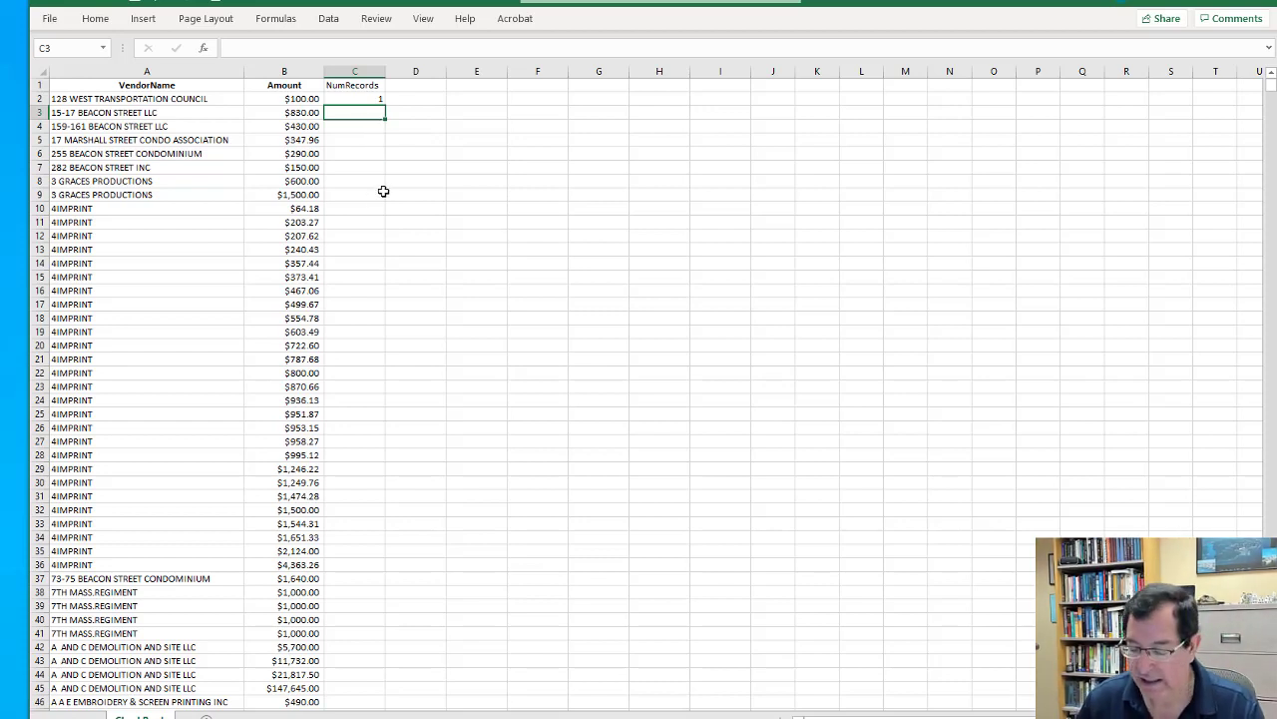
Enter the formula =IF(A3=A2,C2+1,1) in C3.
{"action": "type", "text": "=if("}
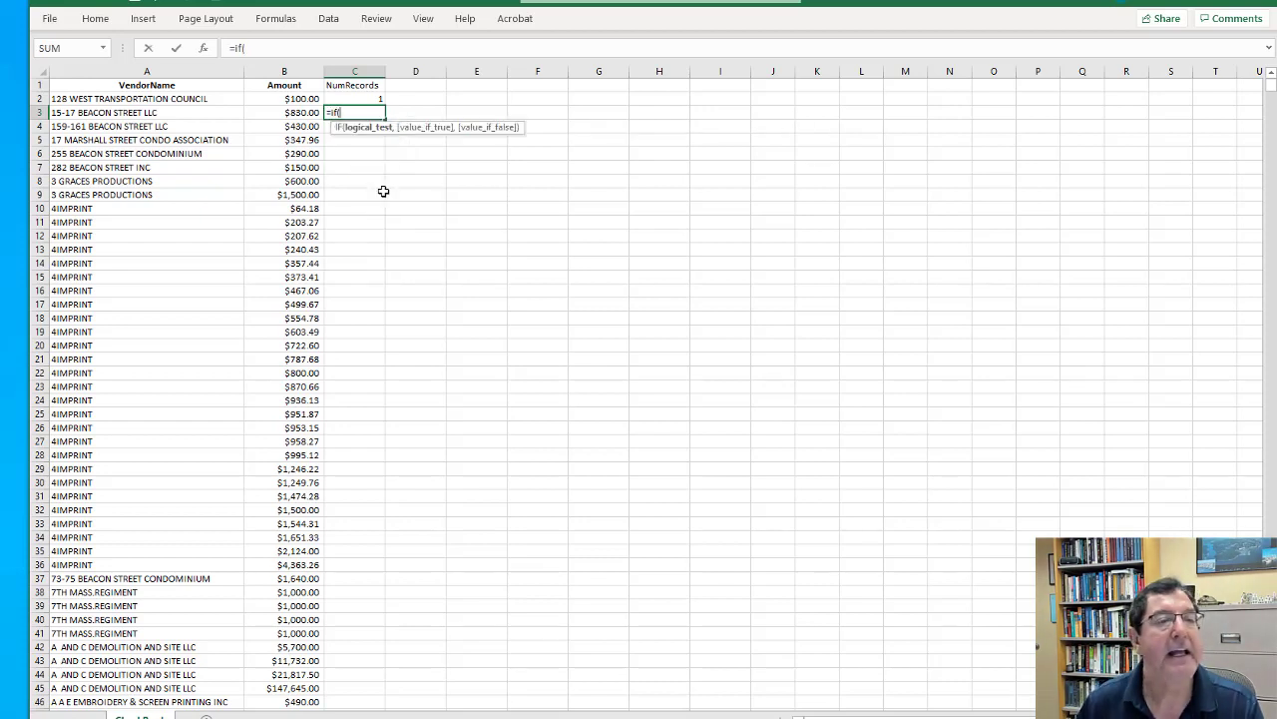
{"action": "key", "text": "Left"}
{"action": "key", "text": "Left"}
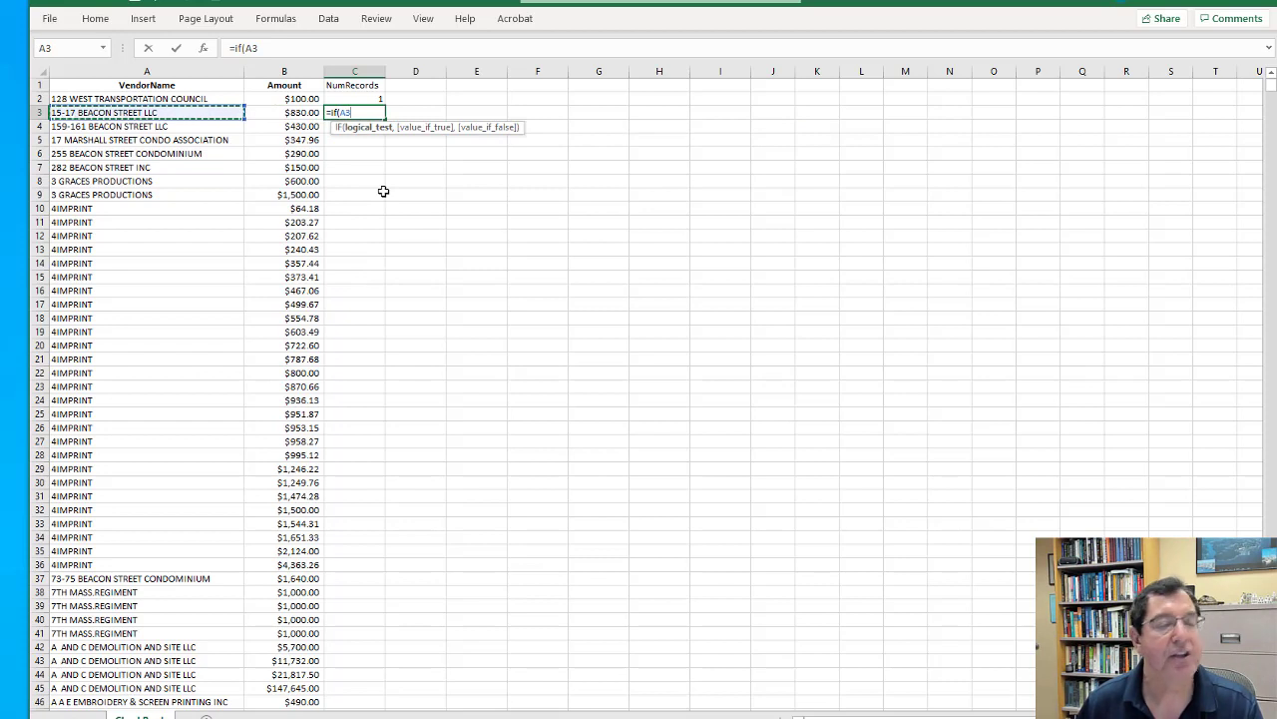
{"action": "type", "text": "="}
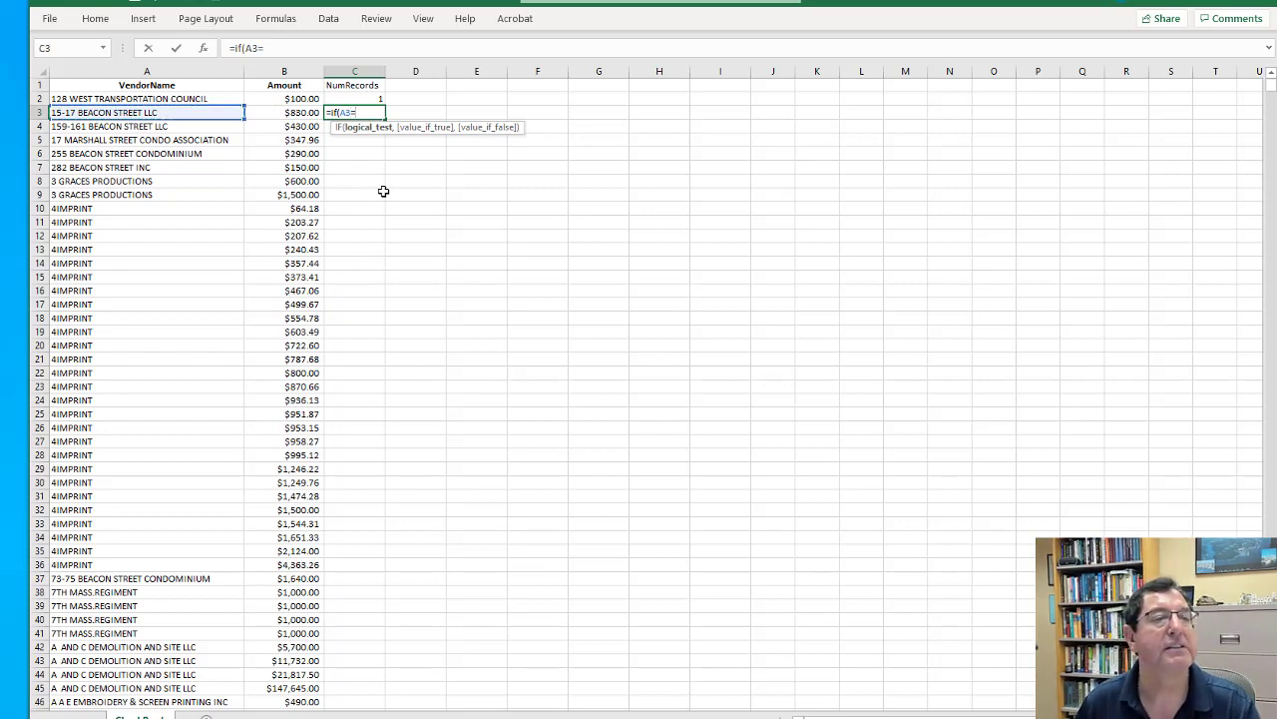
{"action": "key", "text": "Left"}
{"action": "key", "text": "Left"}
{"action": "key", "text": "Up"}
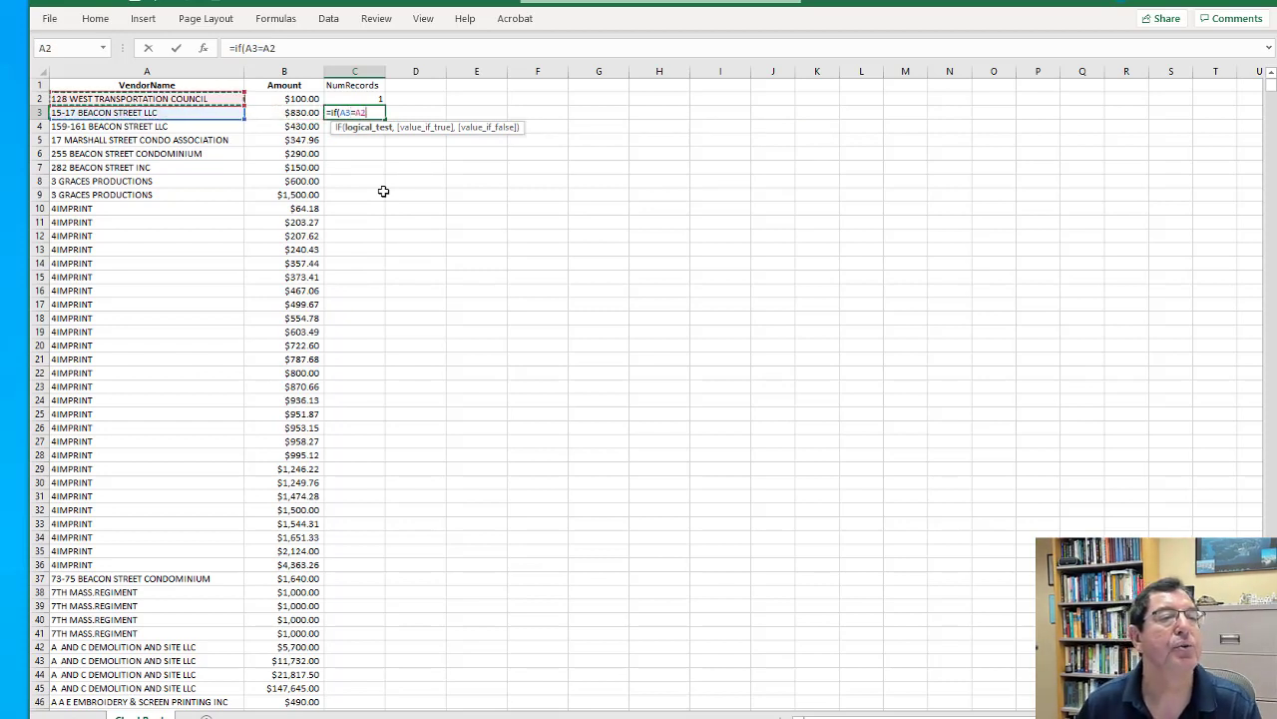
{"action": "type", "text": ","}
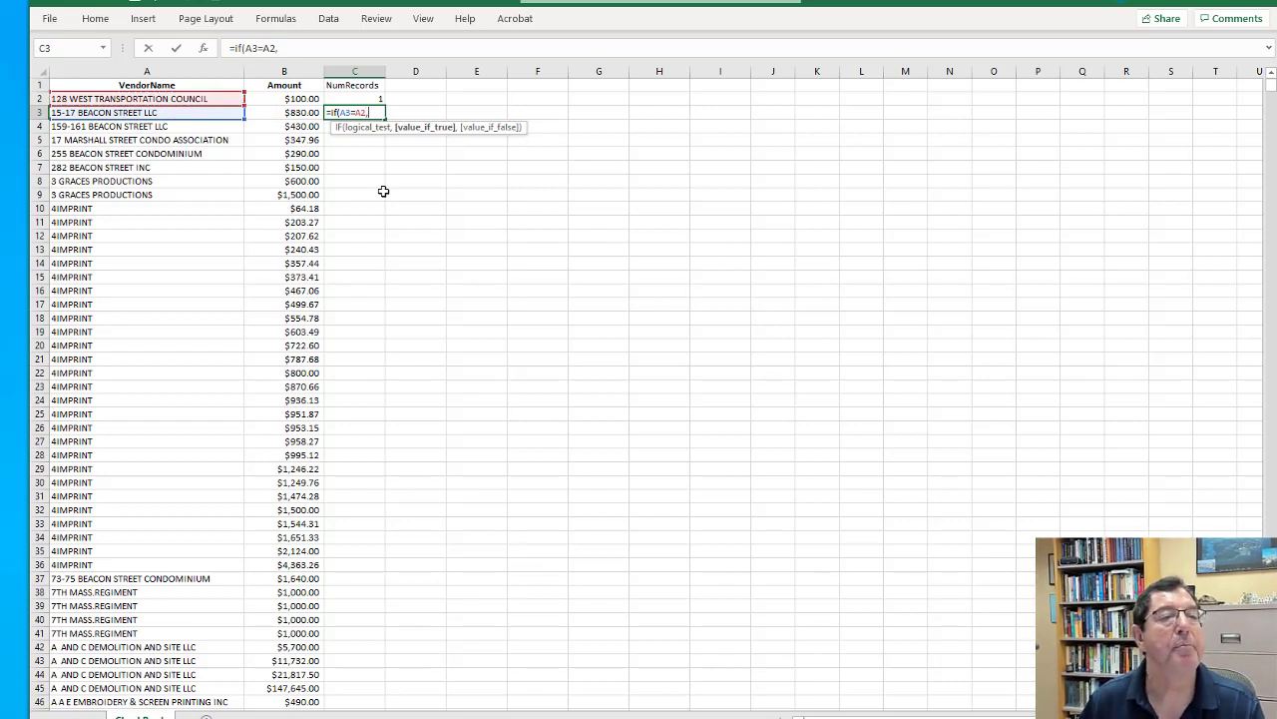
{"action": "type", "text": "c2+1"}
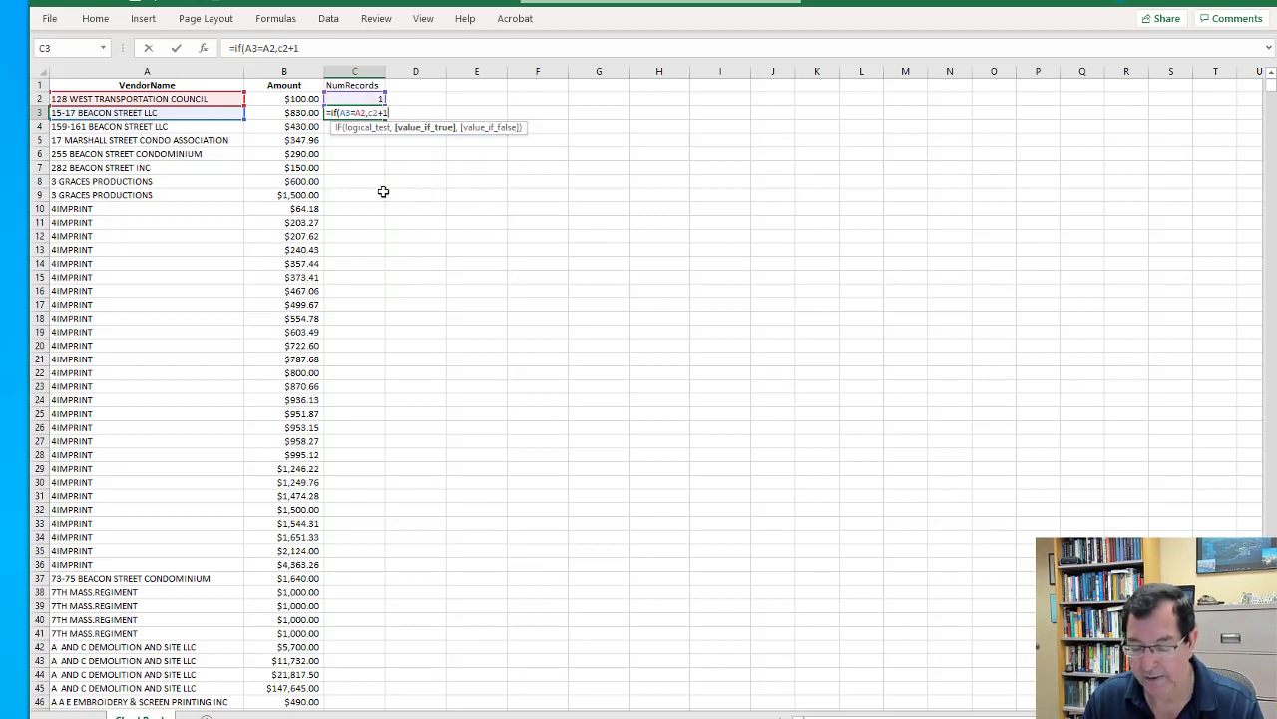
{"action": "type", "text": ","}
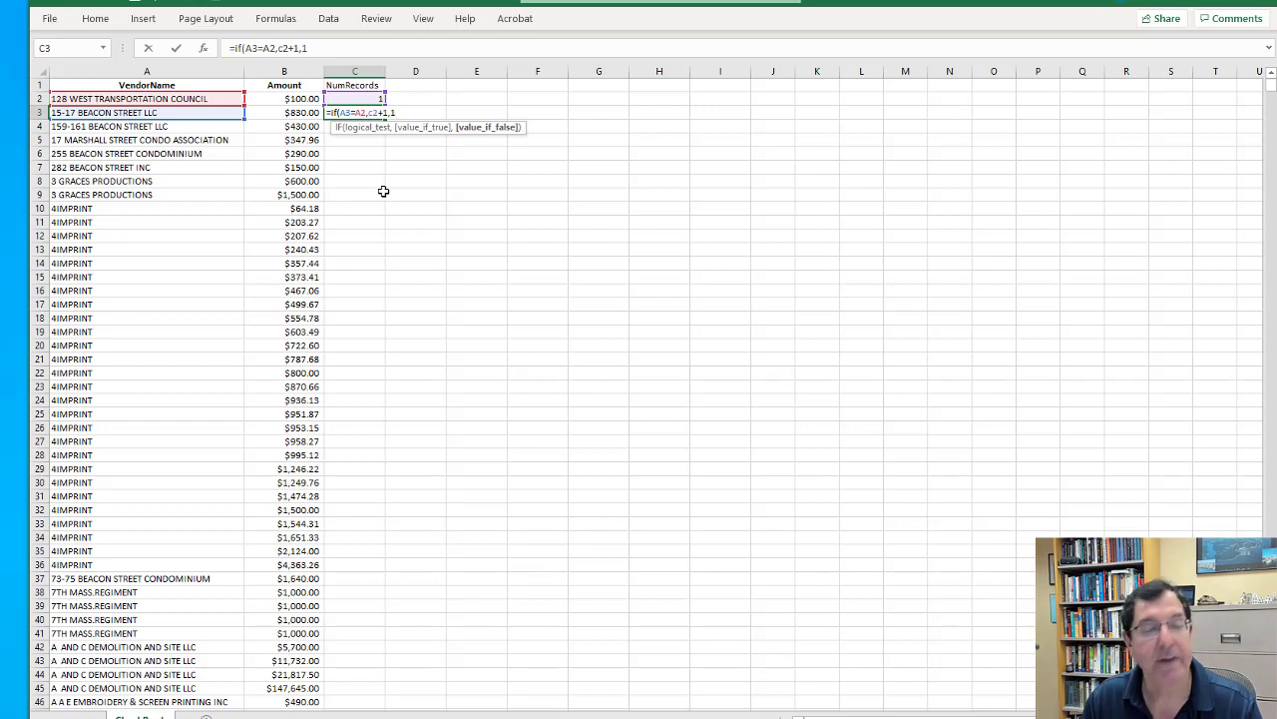
{"action": "type", "text": "1)"}
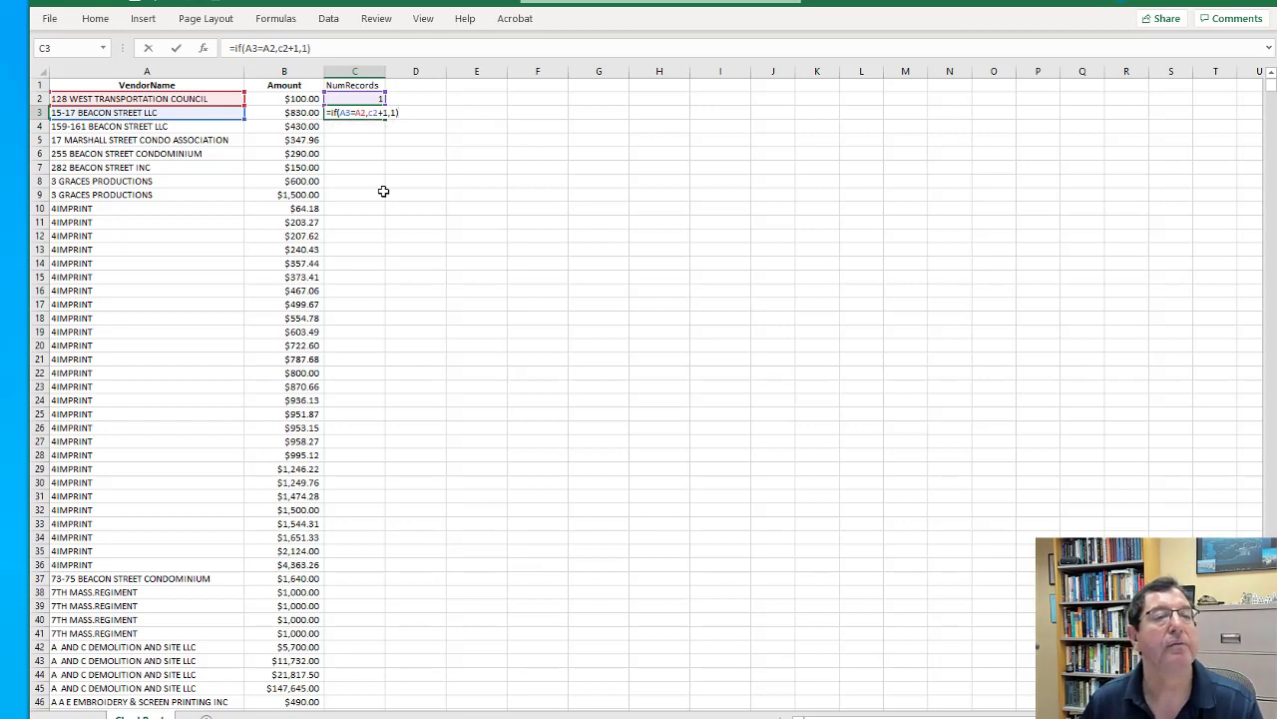
{"action": "key", "text": "Return"}
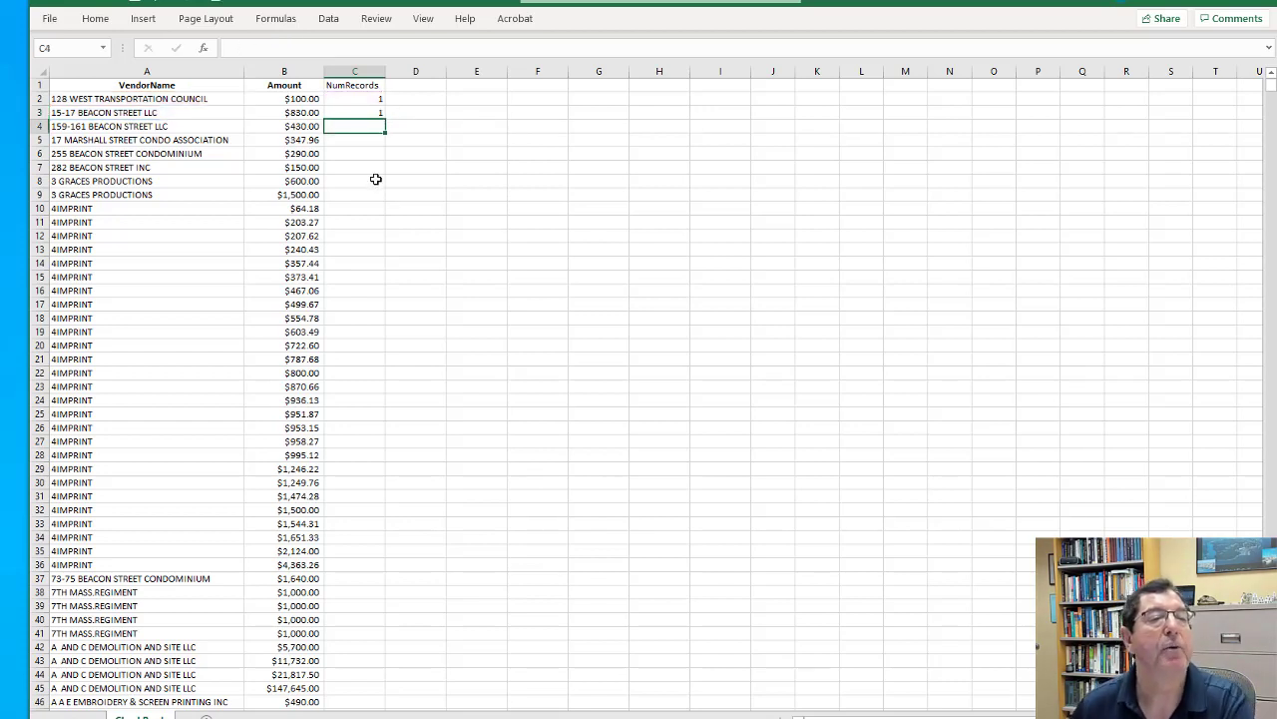
Fill the C3 formula down column C and check the 3 GRACES and 4IMPRINT counts.
{"action": "left_click", "coordinate": [366, 114]}
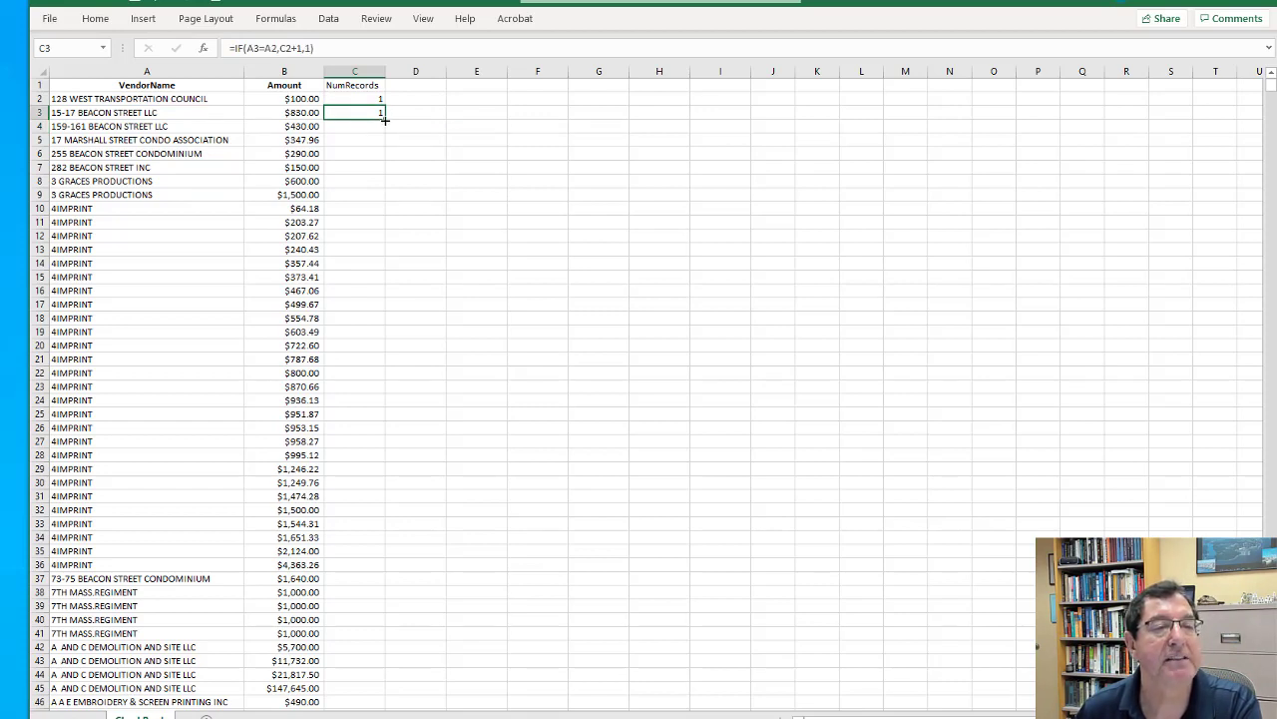
{"action": "double_click", "coordinate": [385, 118]}
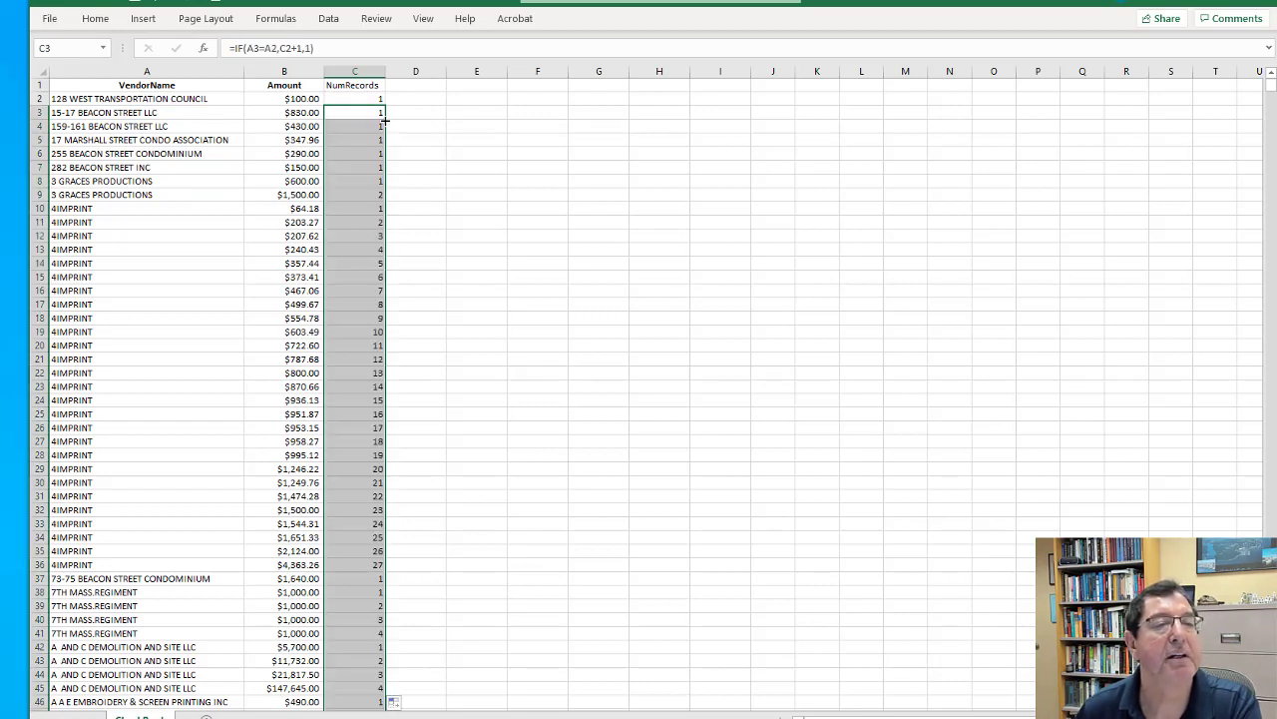
{"action": "left_click_drag", "start_coordinate": [140, 182], "coordinate": [359, 198]}
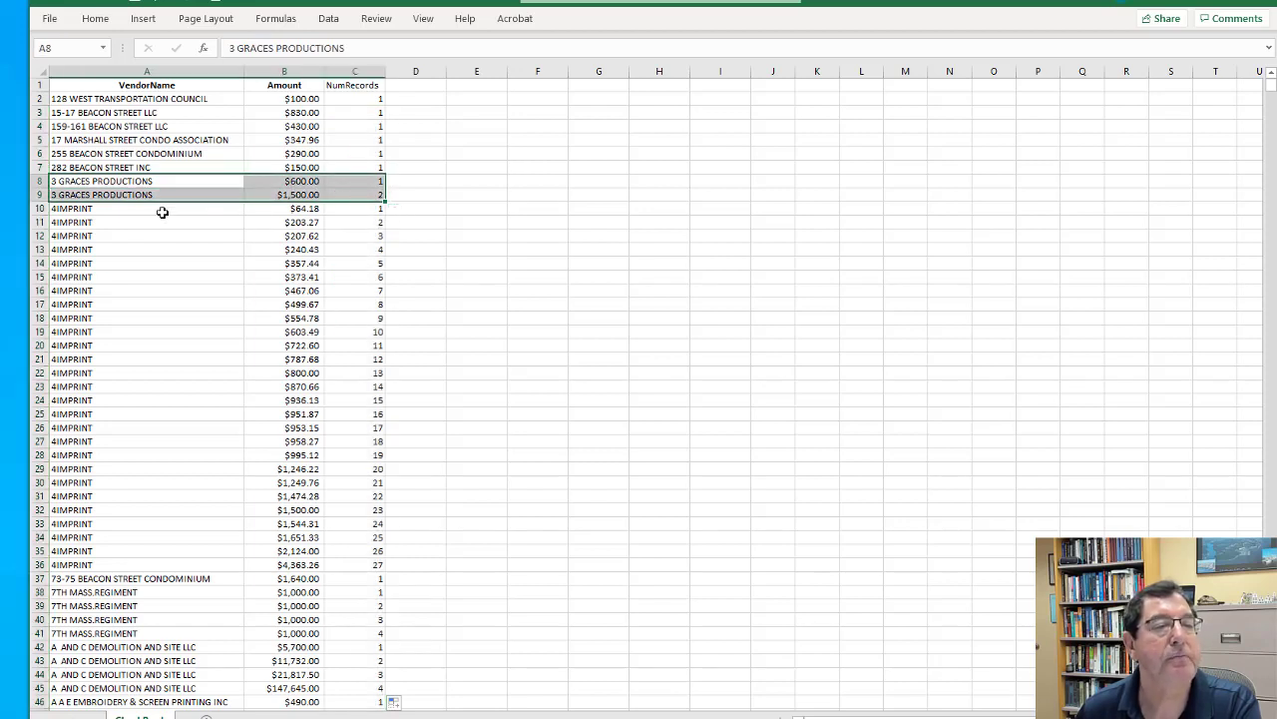
{"action": "left_click_drag", "start_coordinate": [163, 209], "coordinate": [160, 222]}
{"action": "left_click_drag", "start_coordinate": [286, 233], "coordinate": [372, 565]}
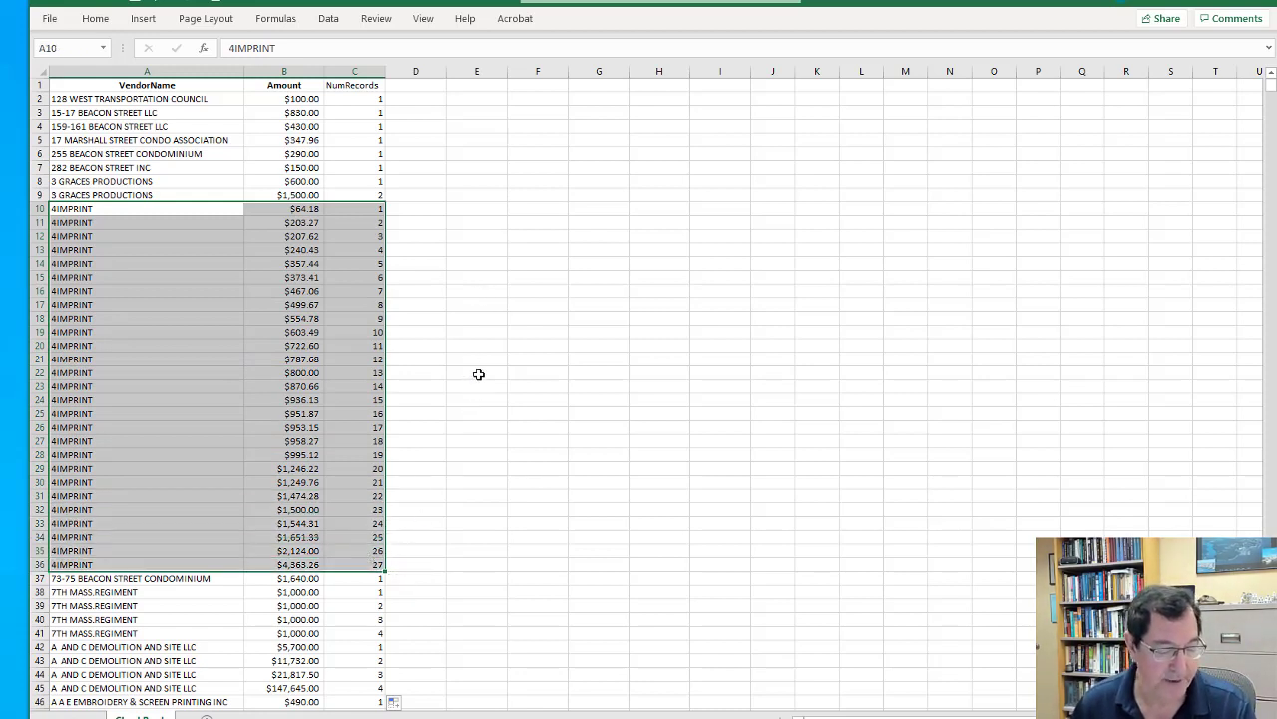
{"action": "left_click", "coordinate": [339, 97]}
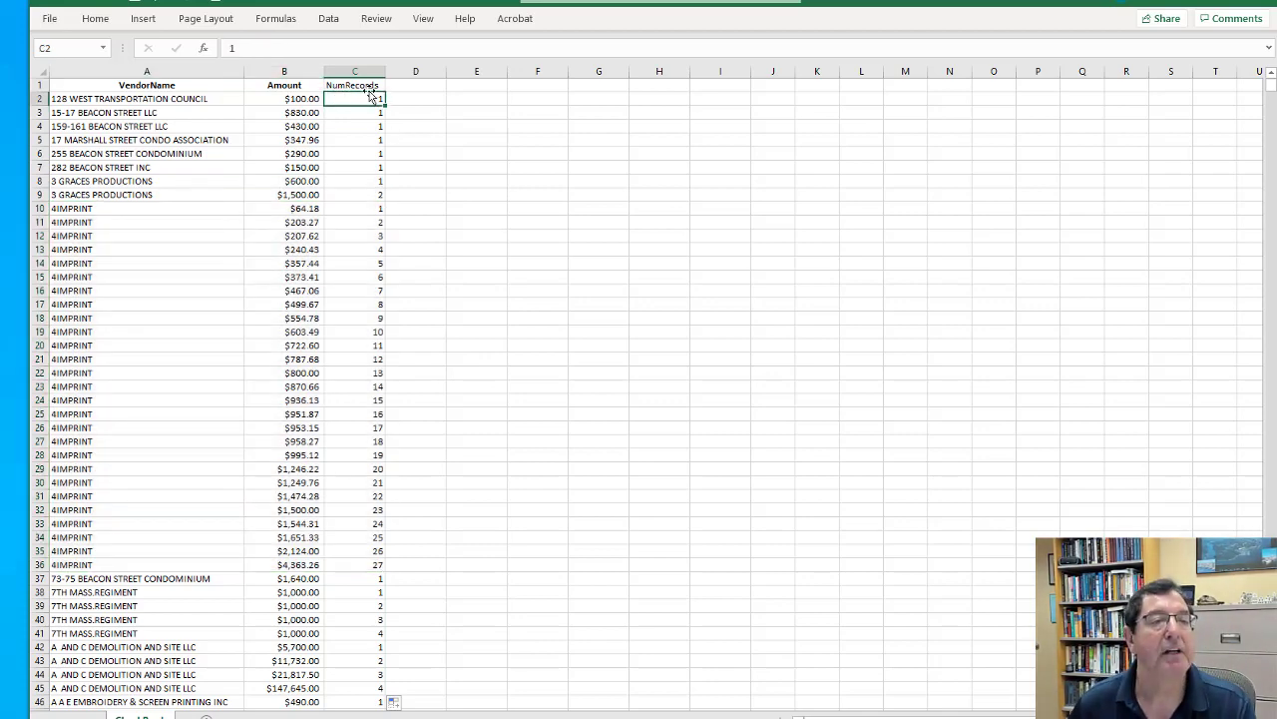
Copy column C and paste it back as values, then confirm the cells hold plain numbers.
{"action": "left_click", "coordinate": [359, 72]}
{"action": "right_click", "coordinate": [361, 74]}
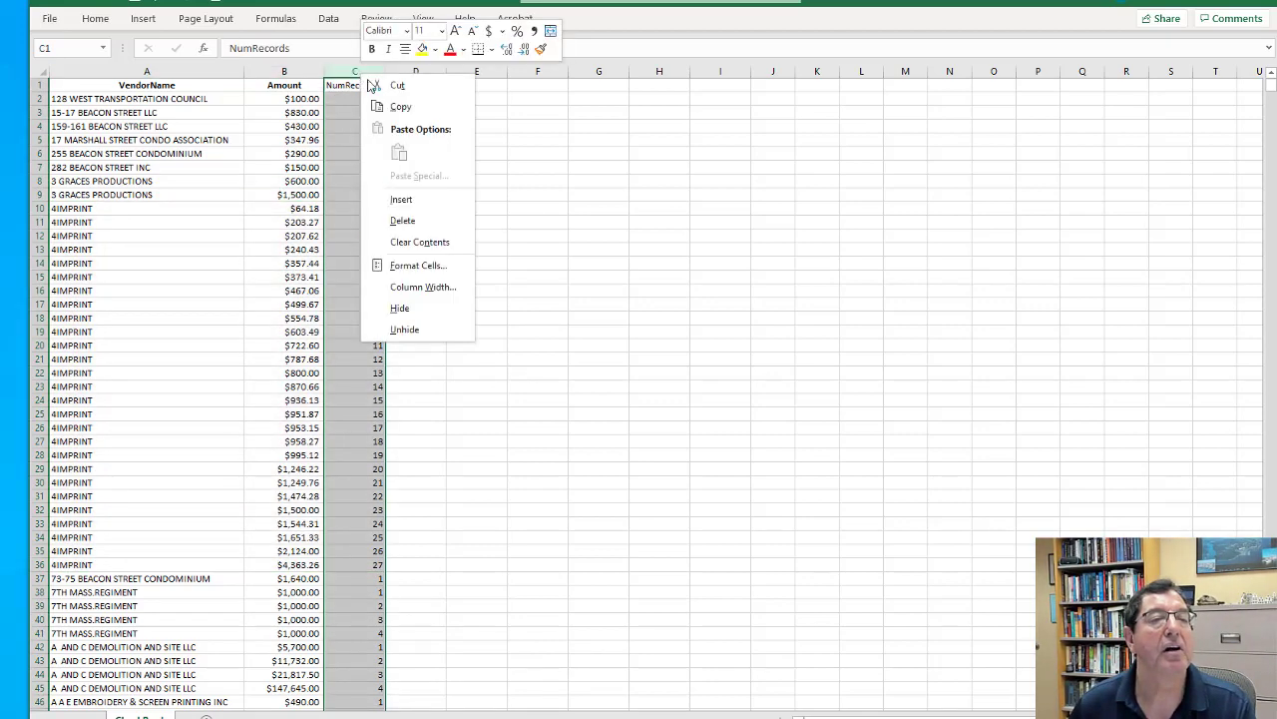
{"action": "left_click", "coordinate": [400, 106]}
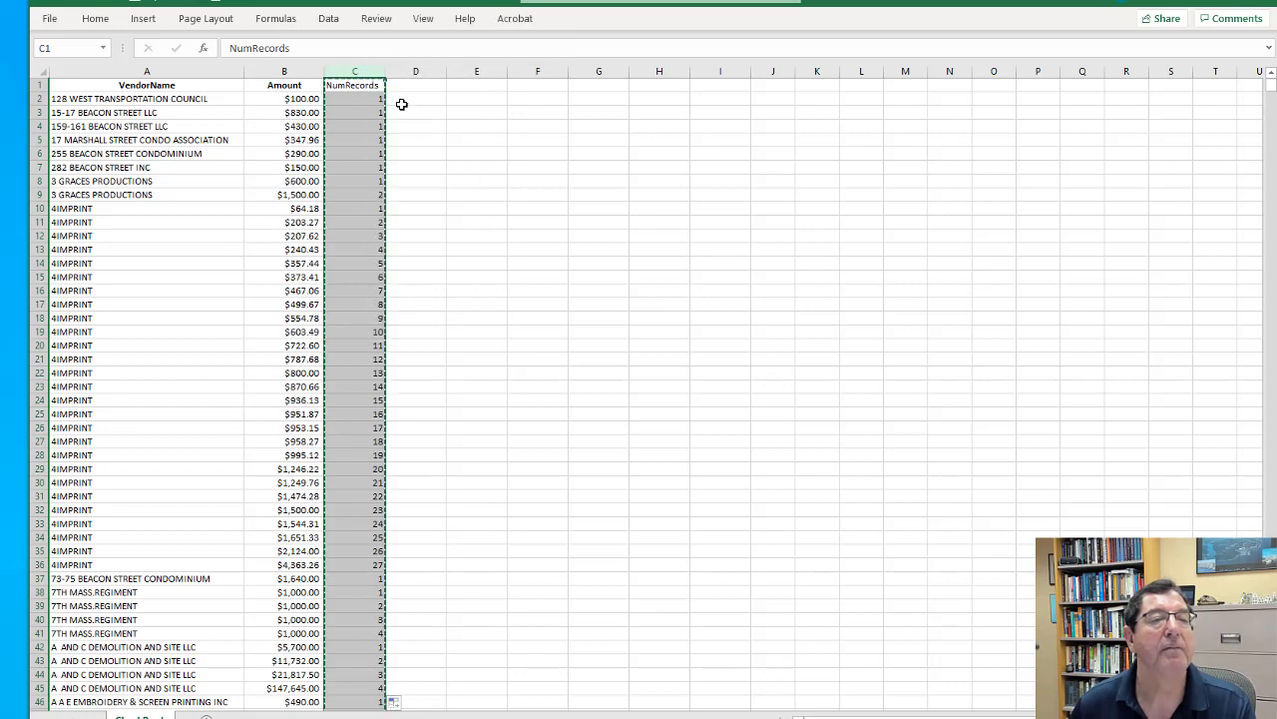
{"action": "right_click", "coordinate": [353, 71]}
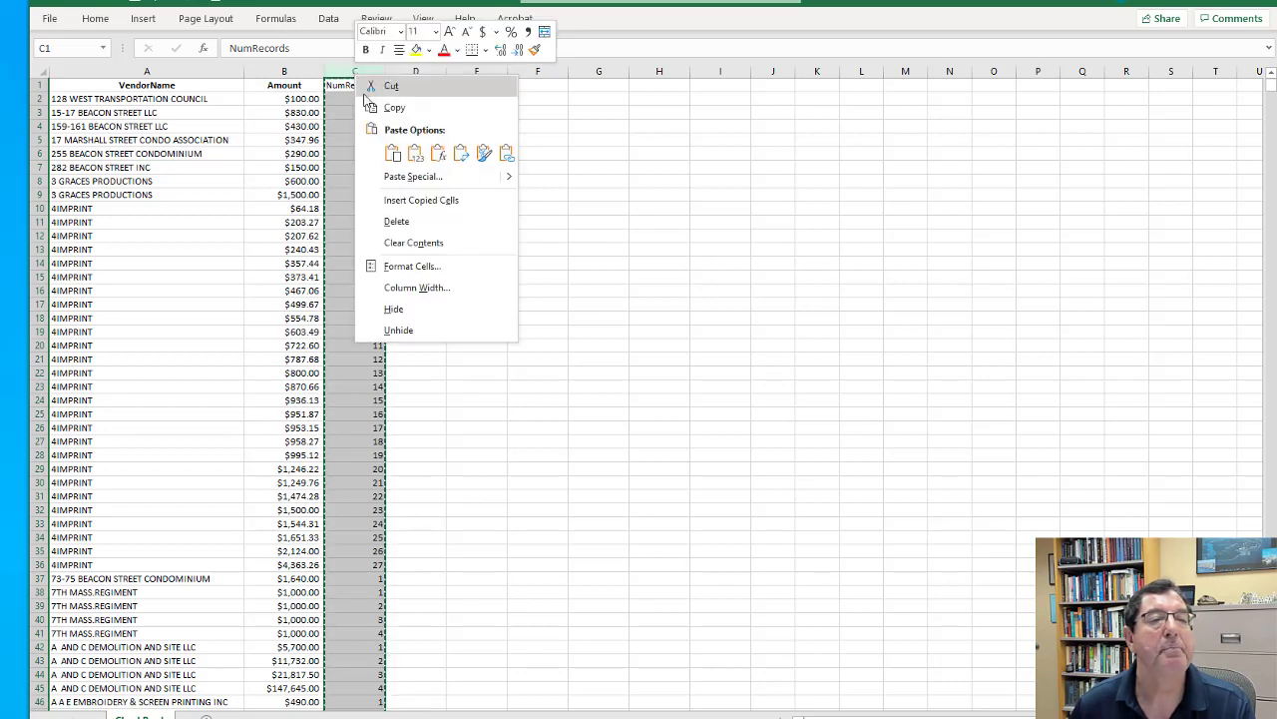
{"action": "left_click", "coordinate": [416, 154]}
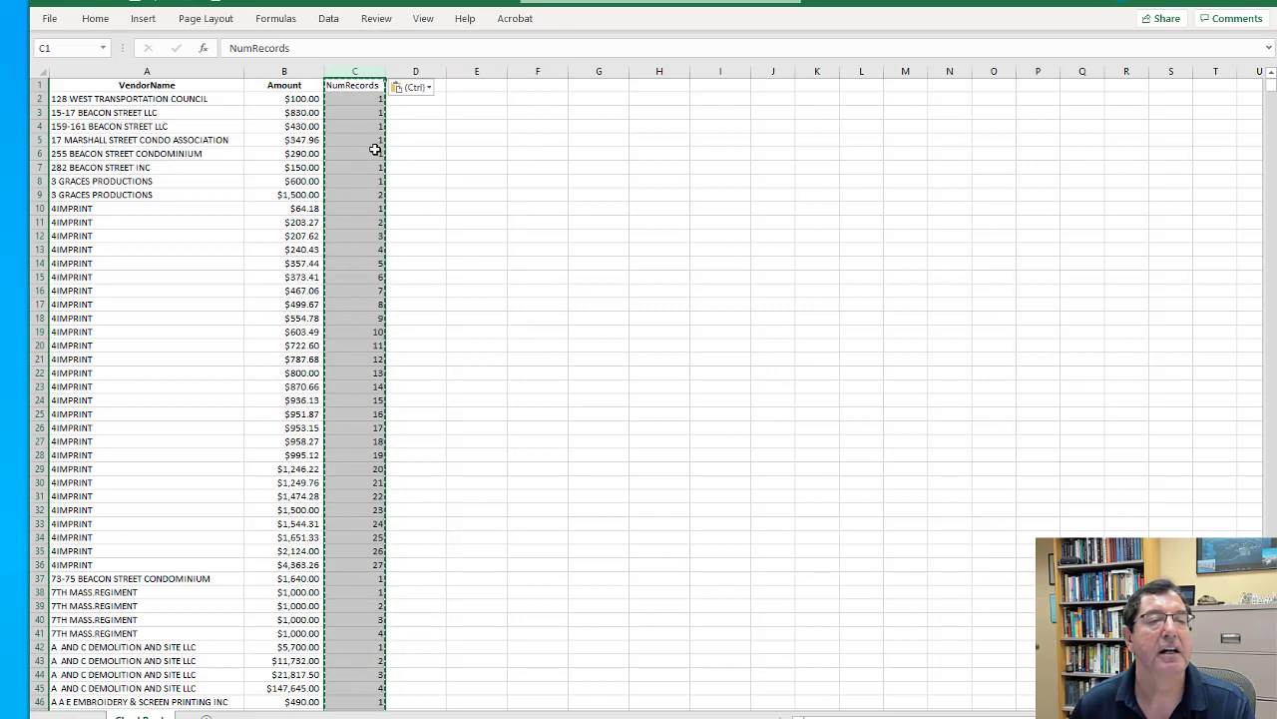
{"action": "left_click_drag", "start_coordinate": [373, 149], "coordinate": [365, 180]}
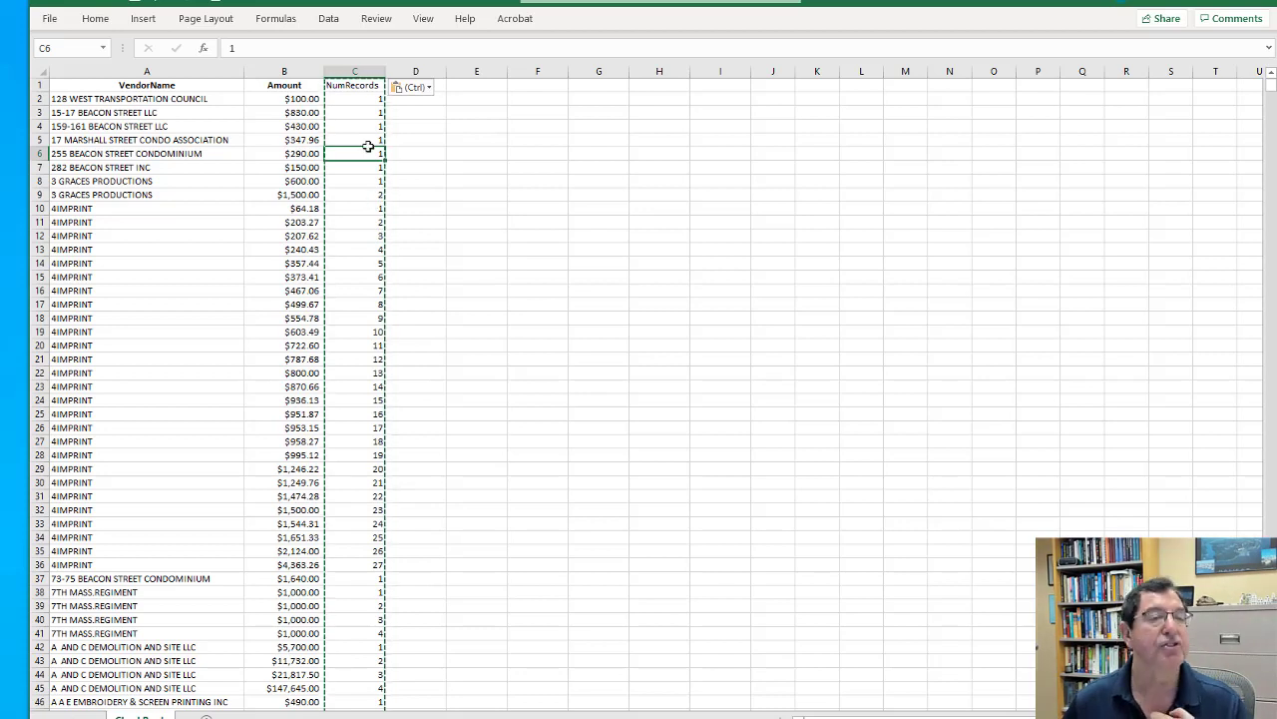
Custom-sort the data by VendorName A to Z, then Amount largest to smallest, and check the results.
{"action": "left_click", "coordinate": [195, 98]}
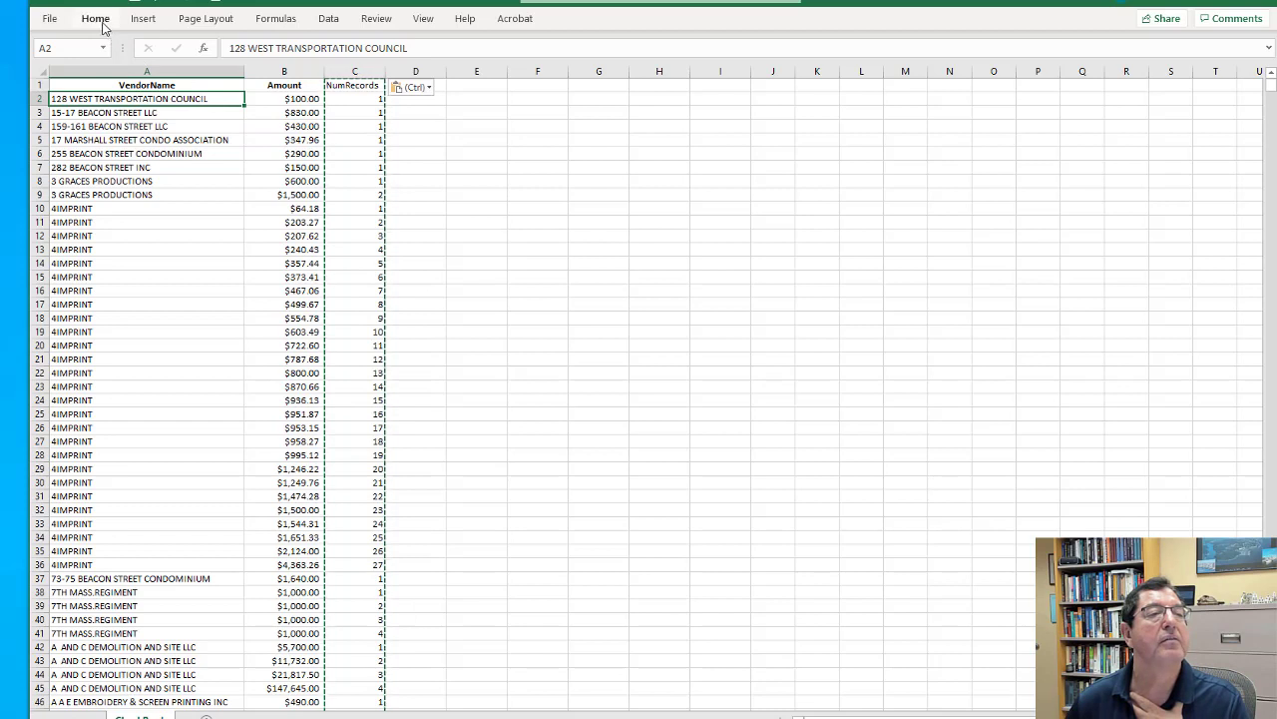
{"action": "right_click", "coordinate": [126, 101]}
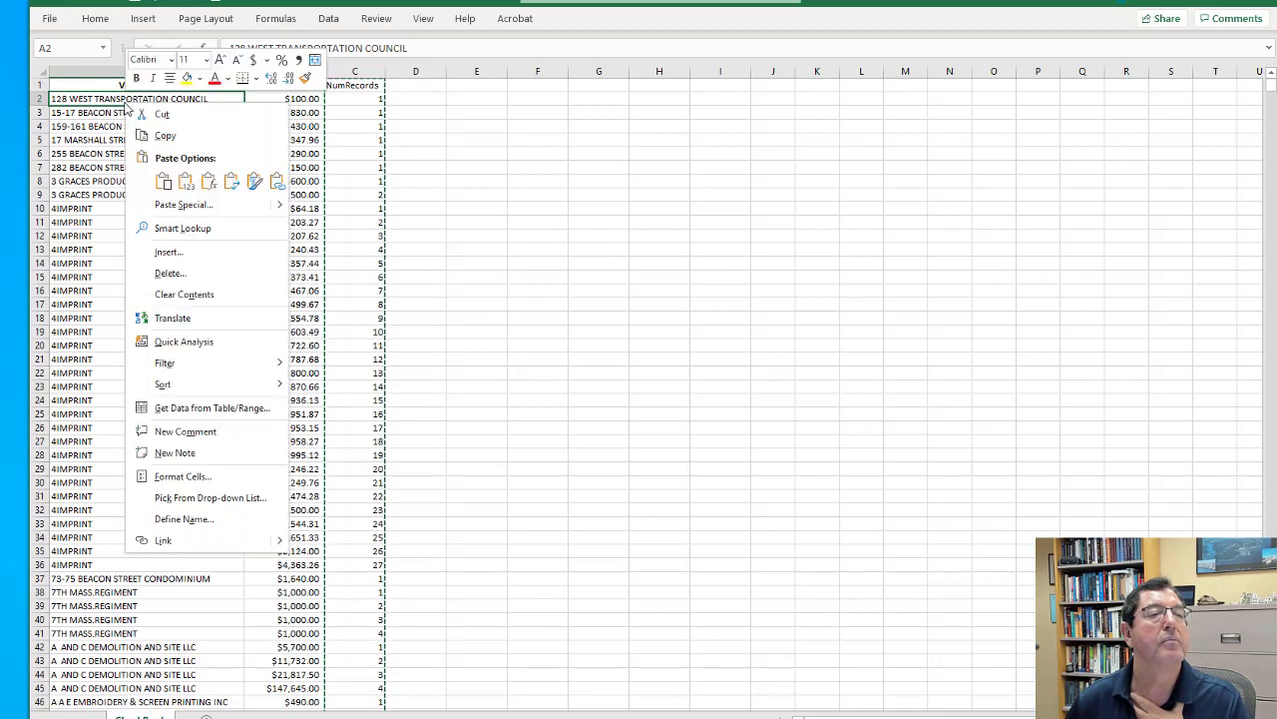
{"action": "mouse_move", "coordinate": [200, 387]}
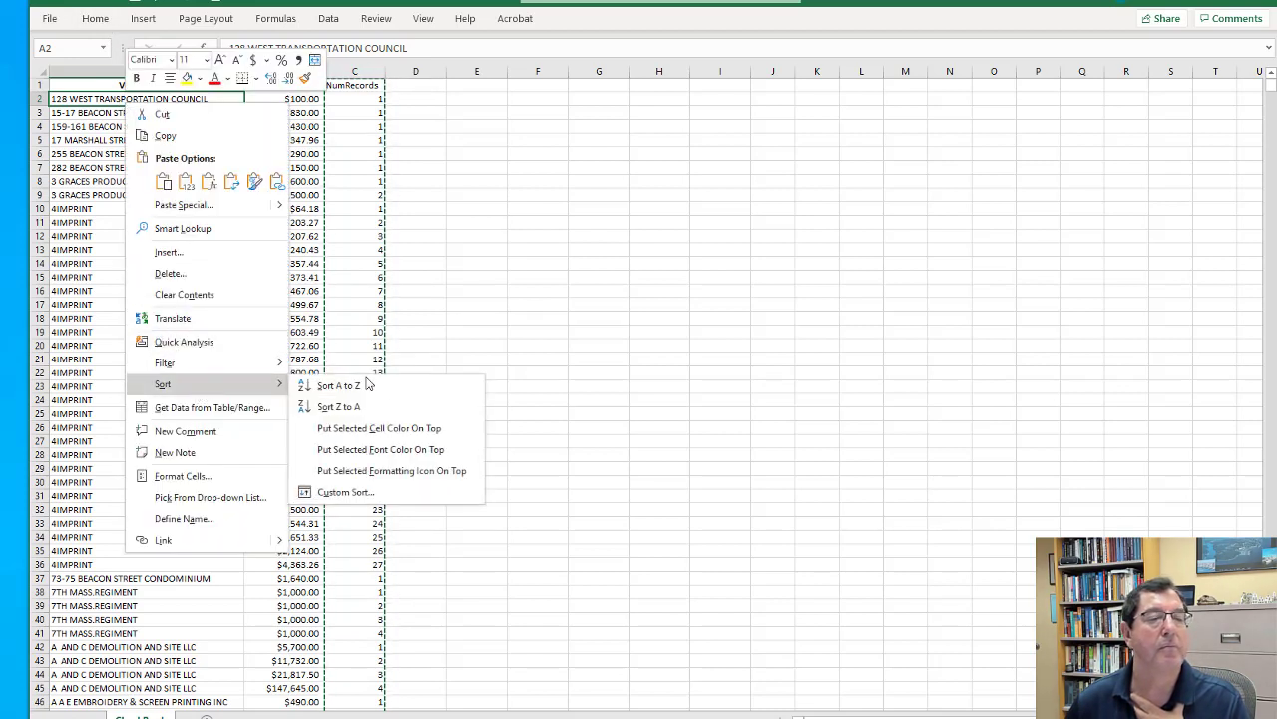
{"action": "left_click", "coordinate": [394, 492]}
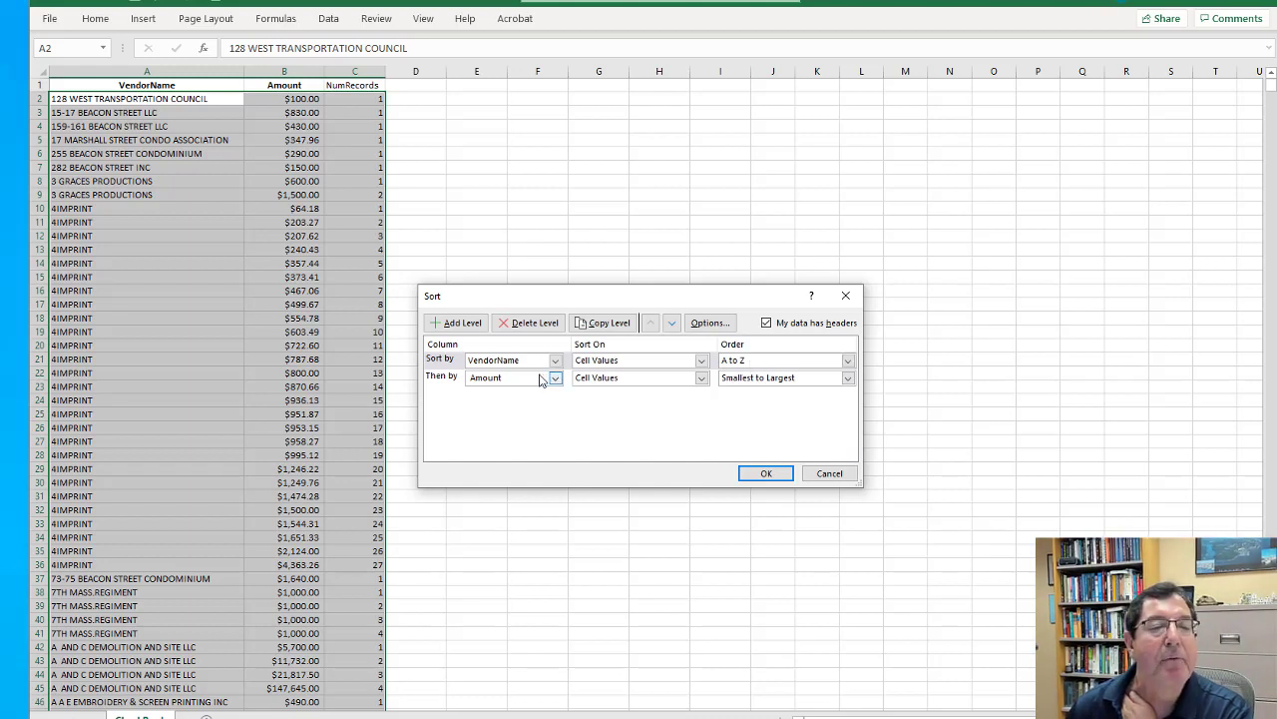
{"action": "left_click", "coordinate": [846, 380]}
{"action": "left_click", "coordinate": [764, 402]}
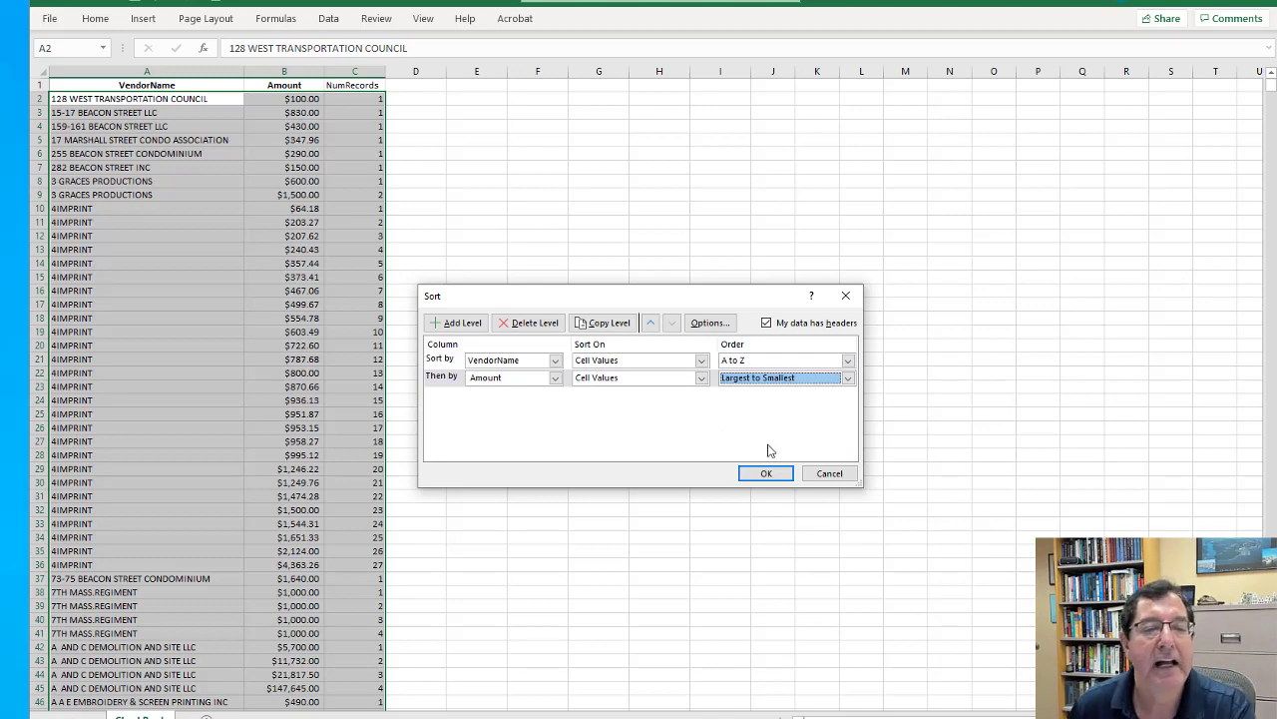
{"action": "left_click", "coordinate": [776, 477]}
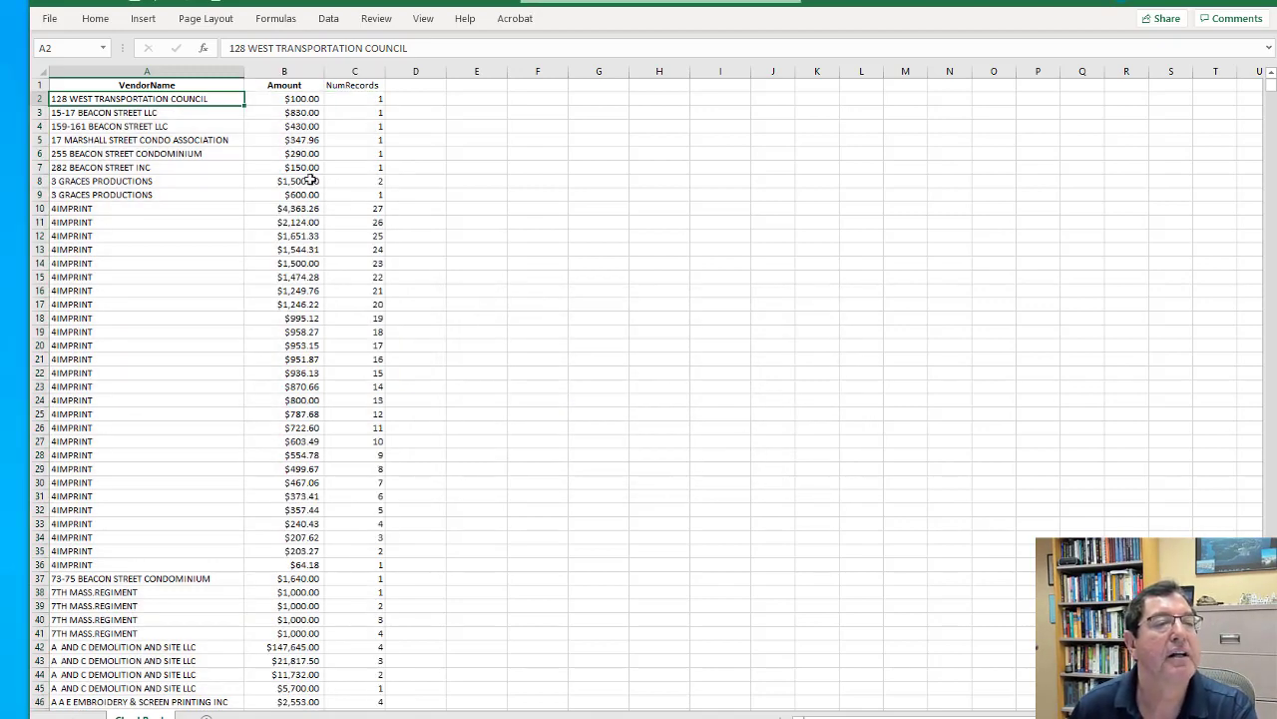
{"action": "left_click_drag", "start_coordinate": [180, 183], "coordinate": [351, 194]}
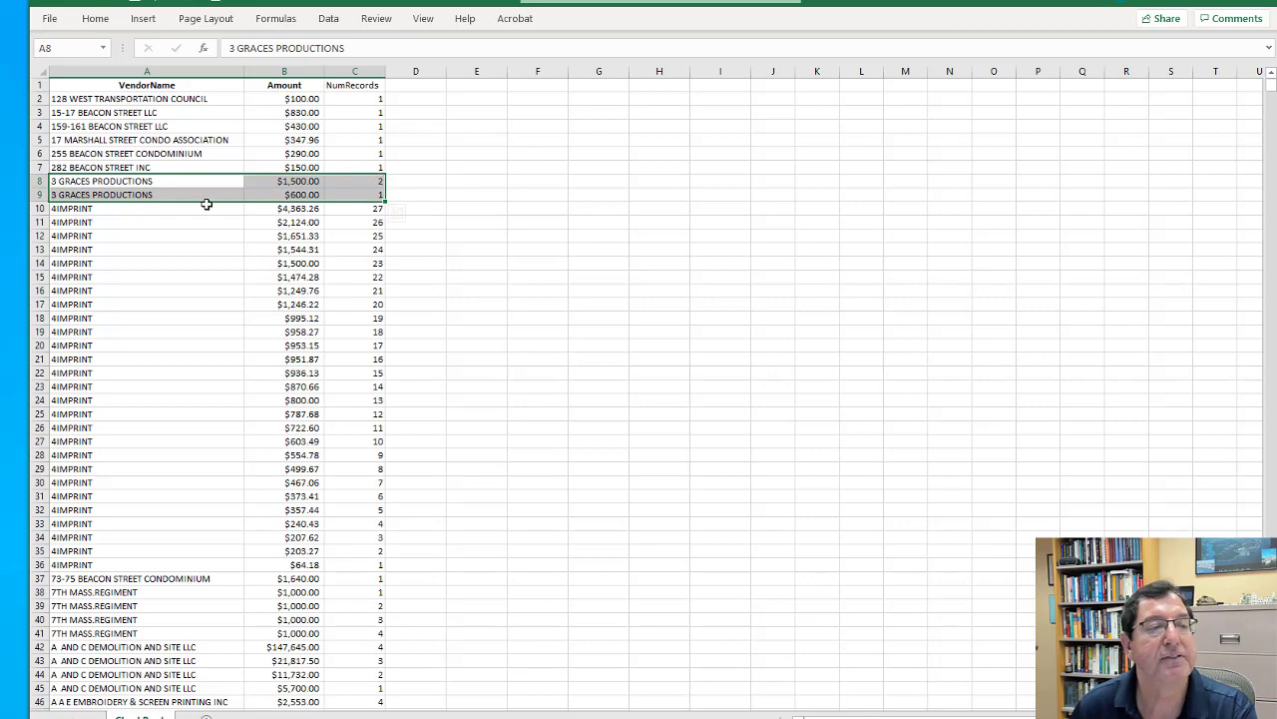
{"action": "left_click_drag", "start_coordinate": [205, 207], "coordinate": [362, 207]}
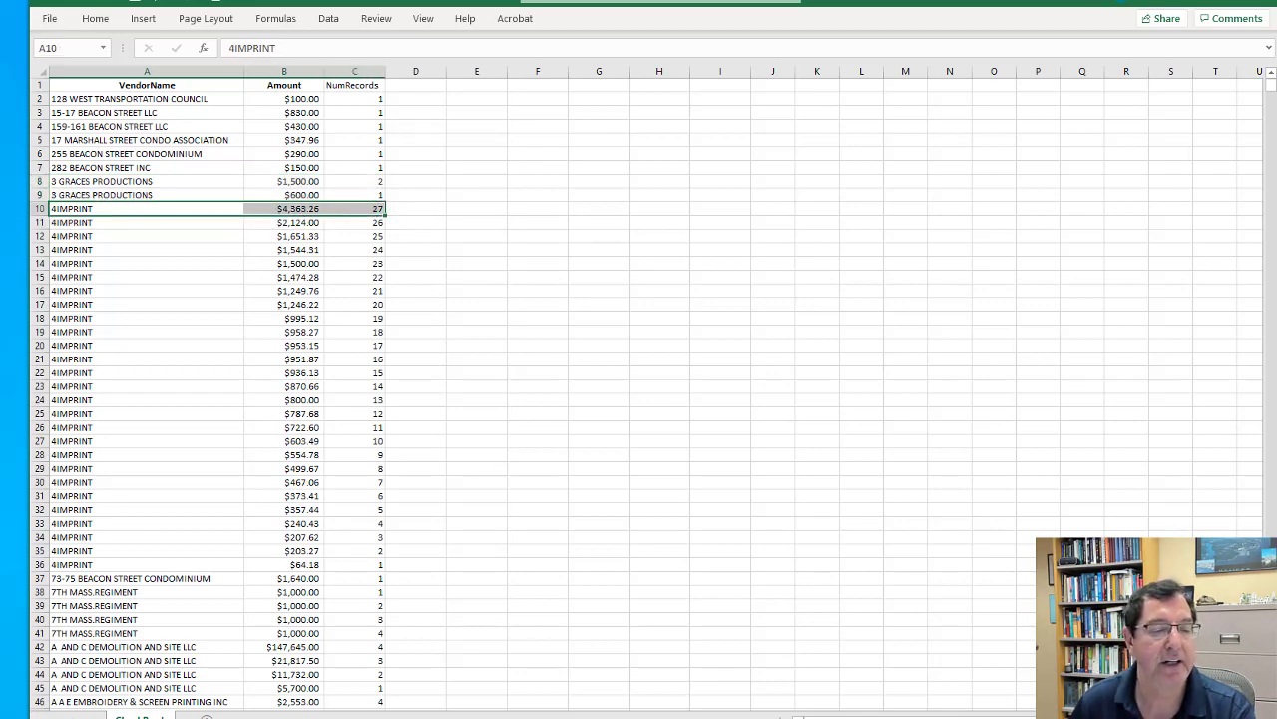
{"action": "left_click", "coordinate": [318, 688]}
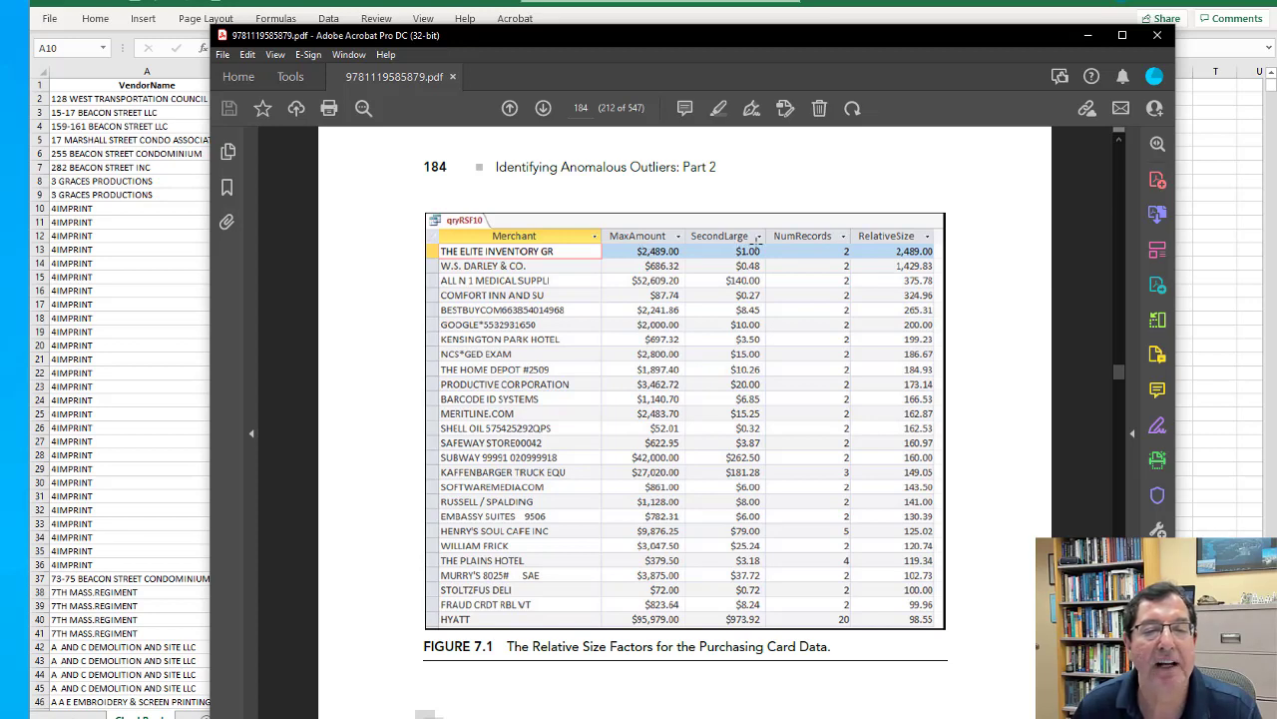
{"action": "left_click", "coordinate": [1092, 40]}
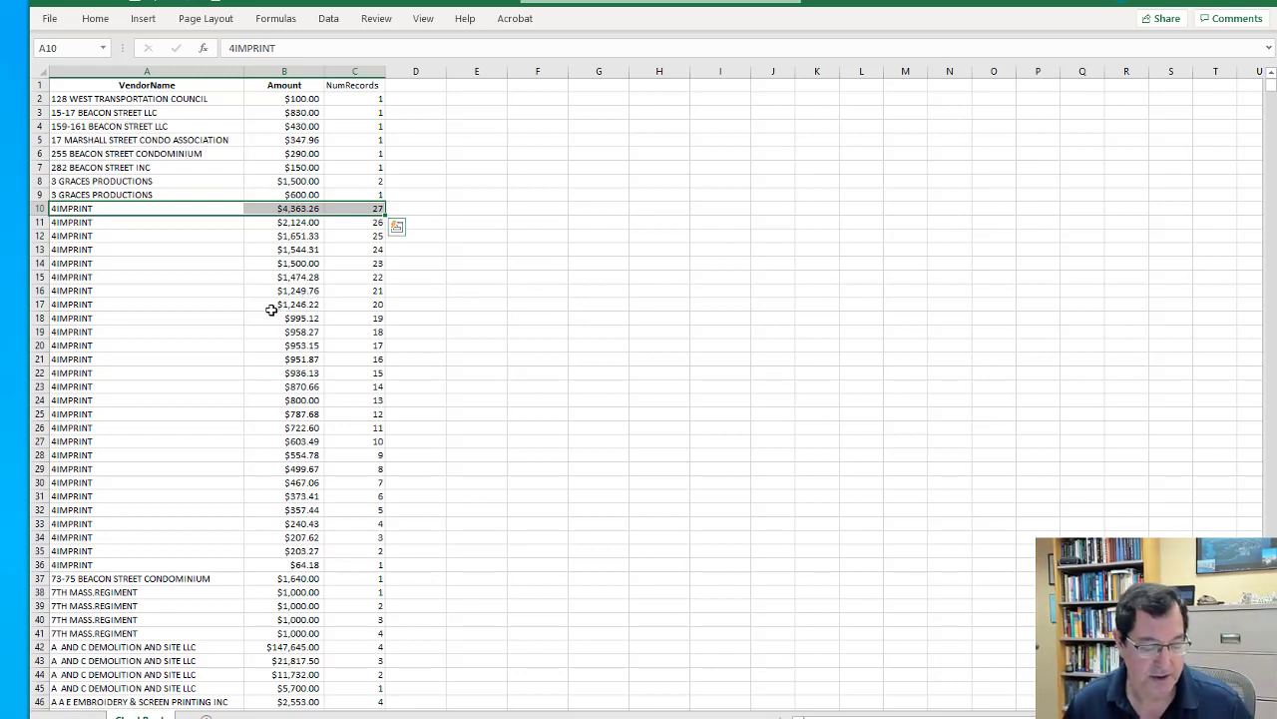
Enter the heading Counter in cell D1.
{"action": "left_click", "coordinate": [429, 89]}
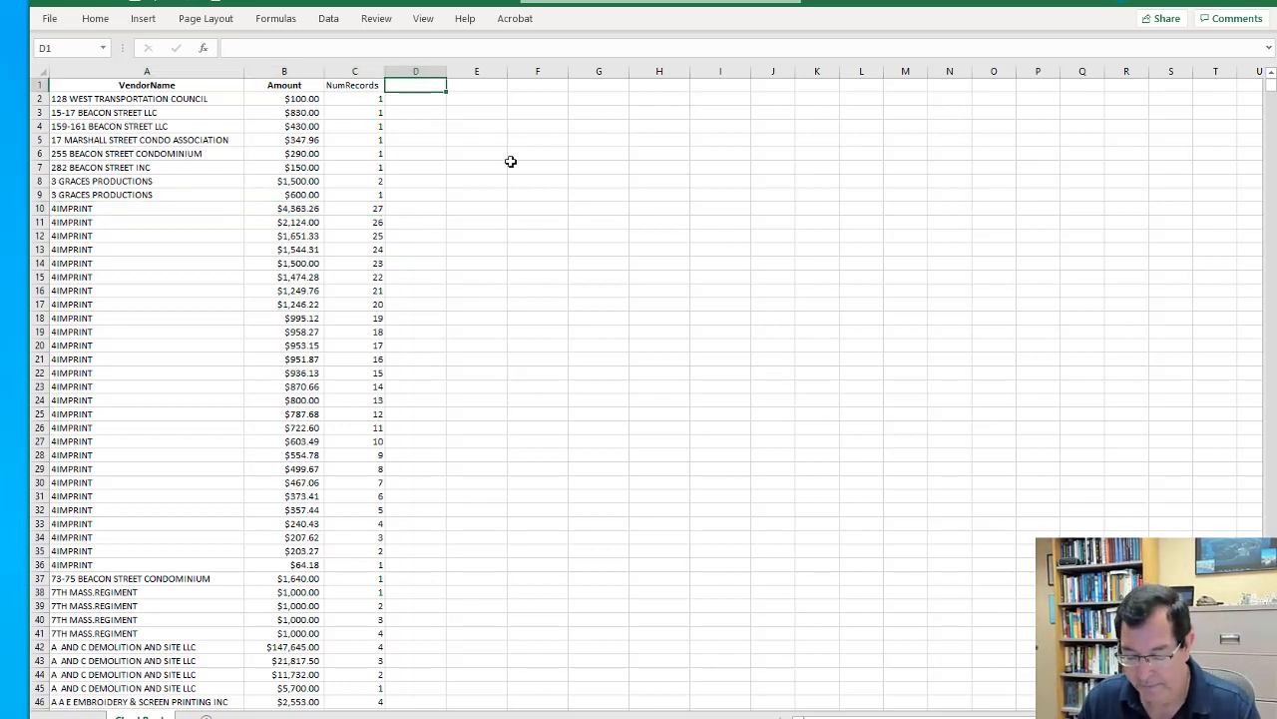
{"action": "type", "text": "Counter"}
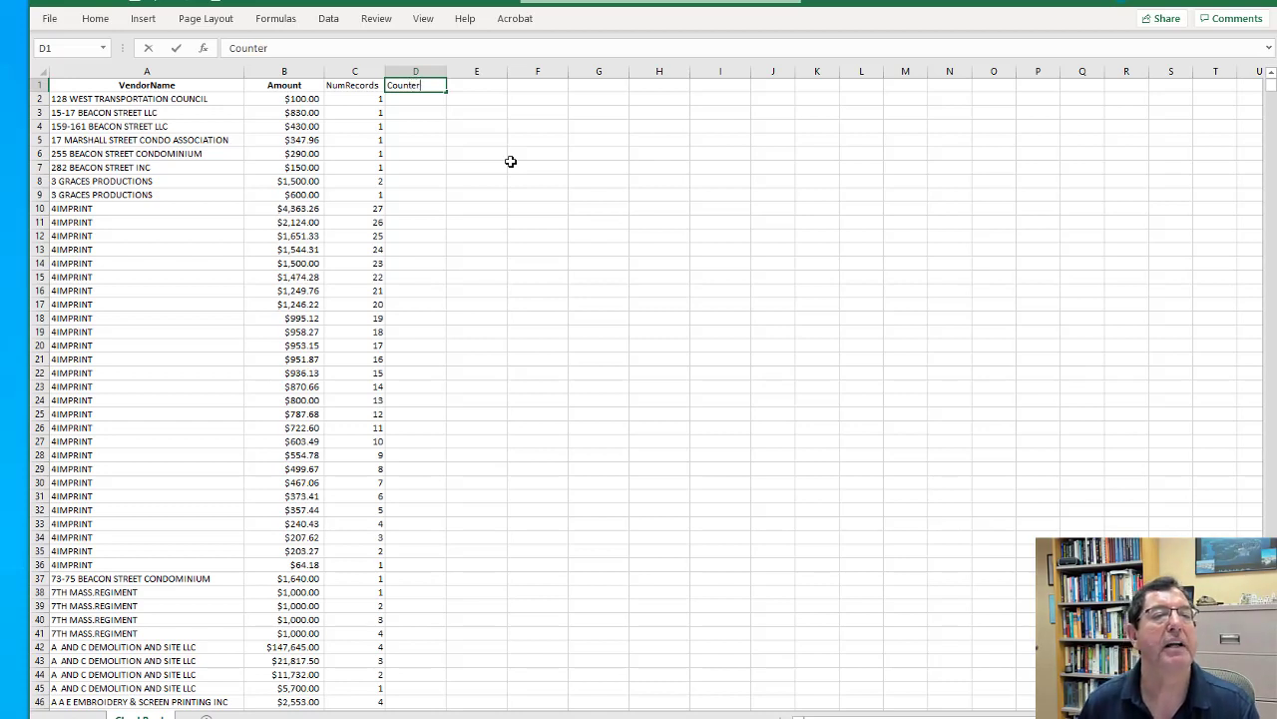
{"action": "key", "text": "Return"}
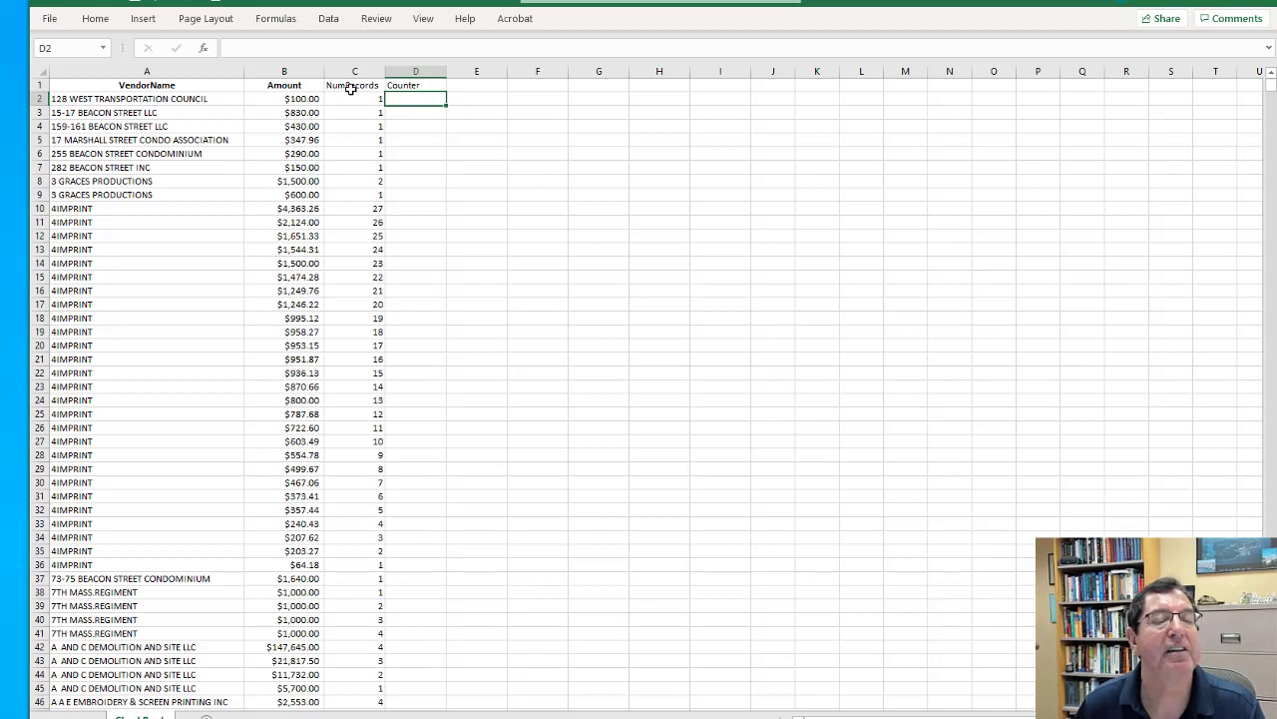
Make the header cells C1:F1 bold and centred.
{"action": "left_click_drag", "start_coordinate": [364, 86], "coordinate": [553, 84]}
{"action": "left_click", "coordinate": [96, 20]}
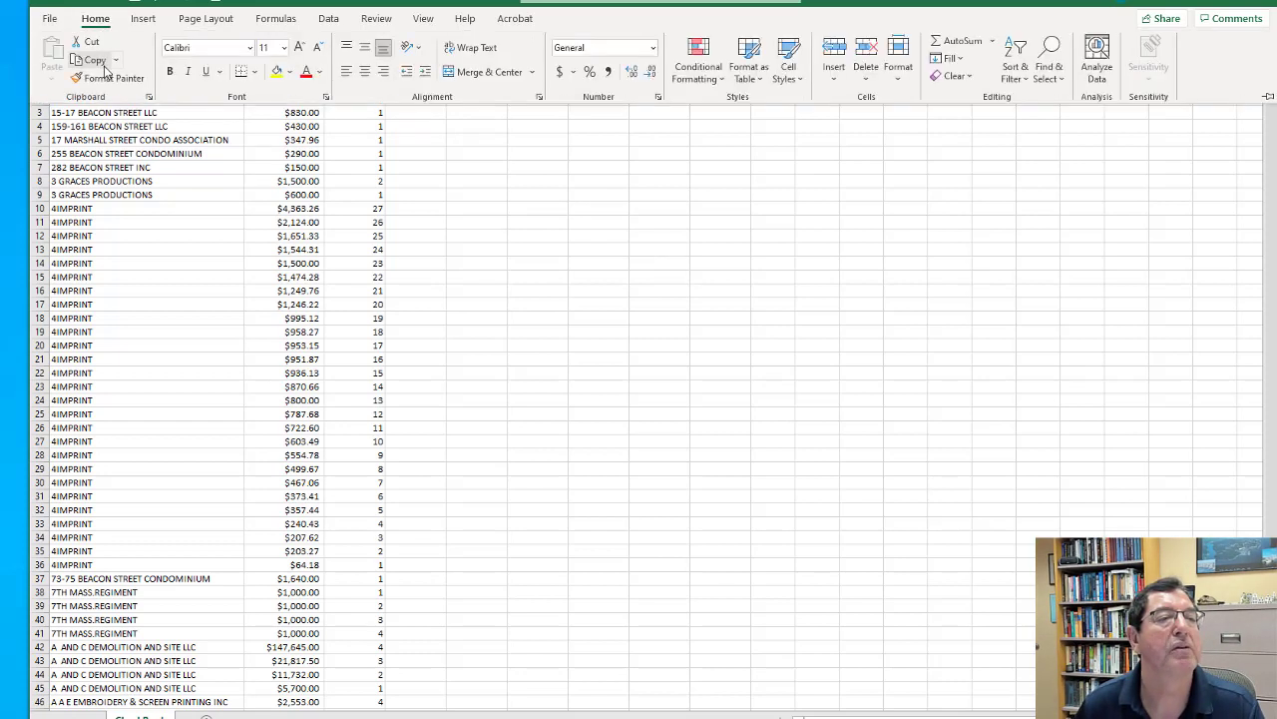
{"action": "left_click", "coordinate": [174, 74]}
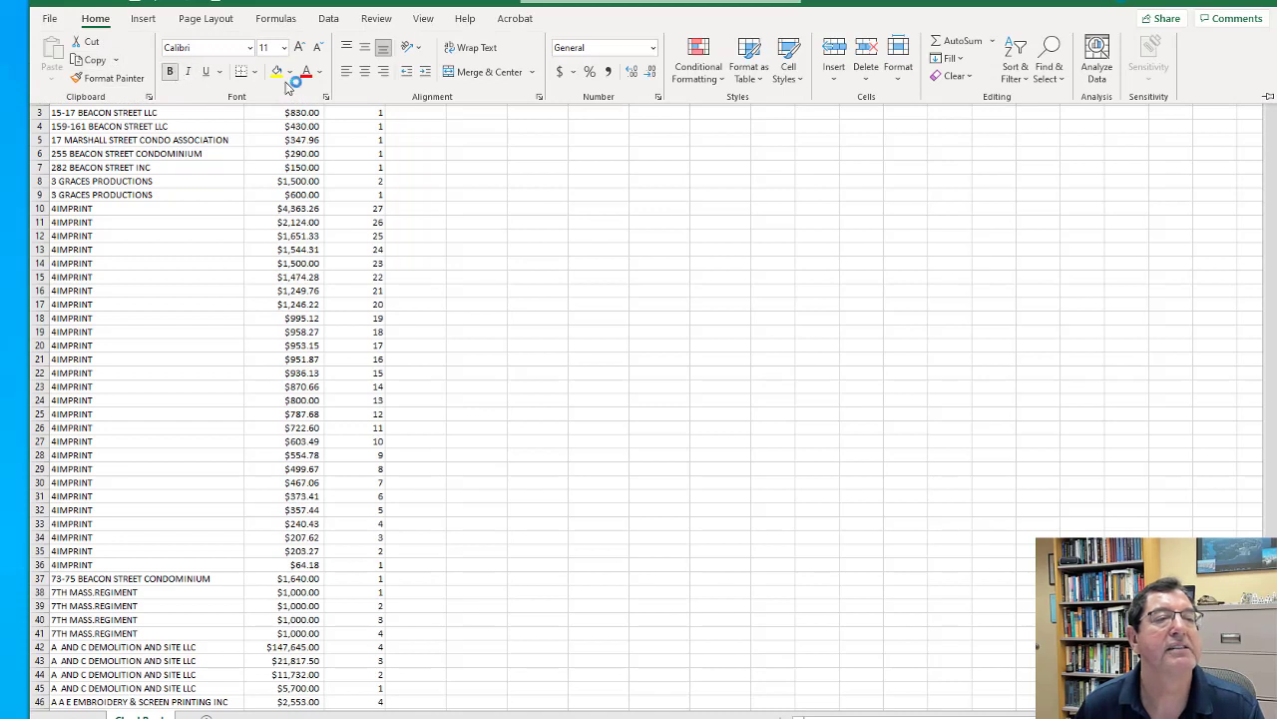
{"action": "left_click", "coordinate": [369, 78]}
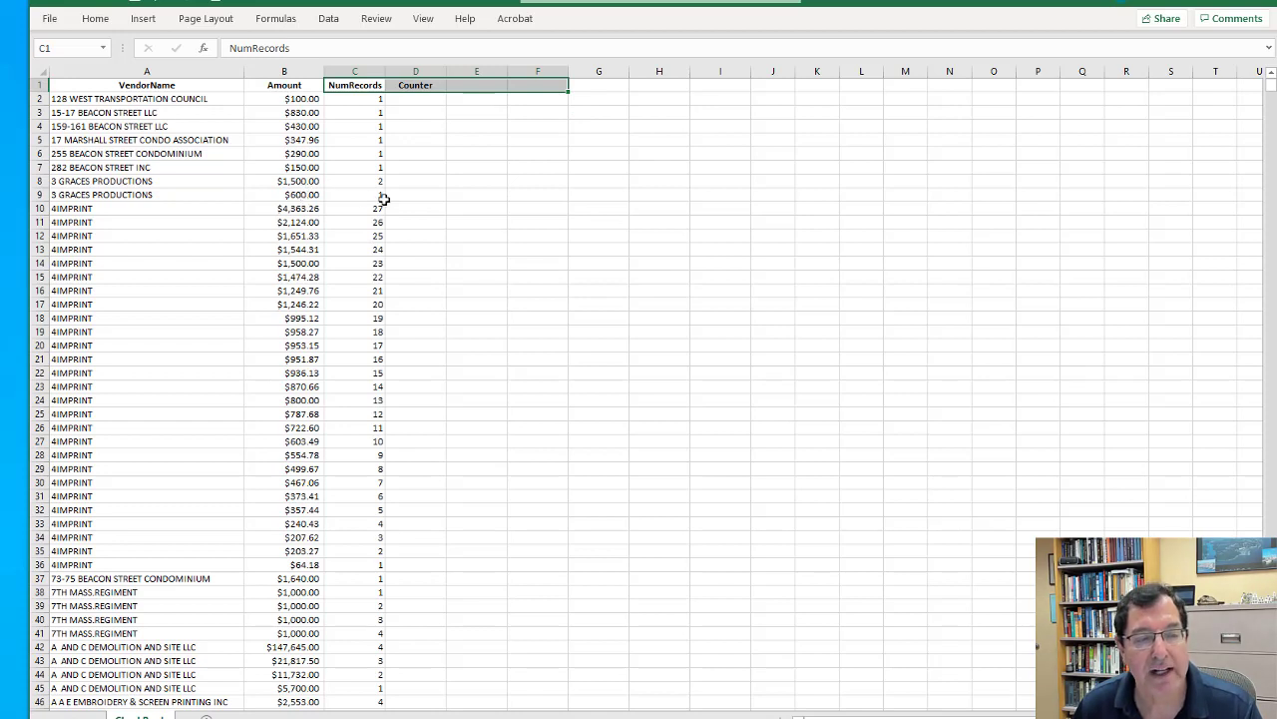
{"action": "left_click", "coordinate": [419, 98]}
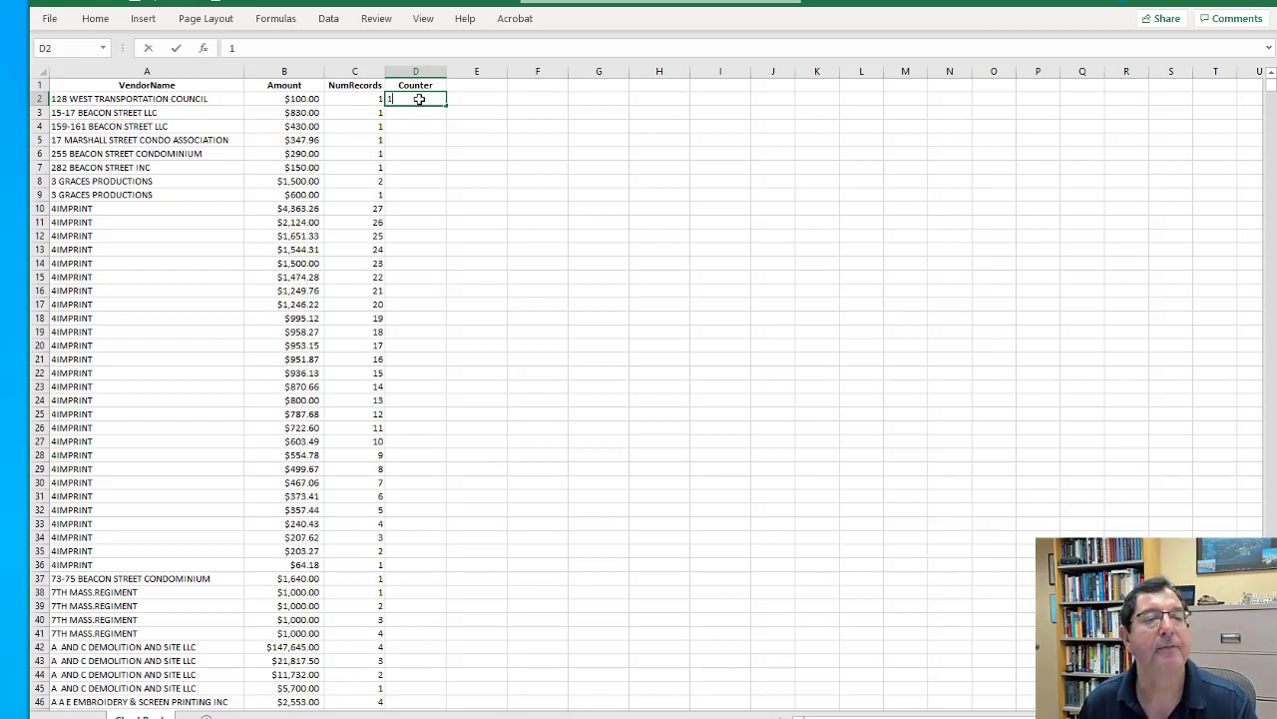
Enter 1 in D2 and the formula =IF(A3=A2,D2+1,1) in D3.
{"action": "key", "text": "Return"}
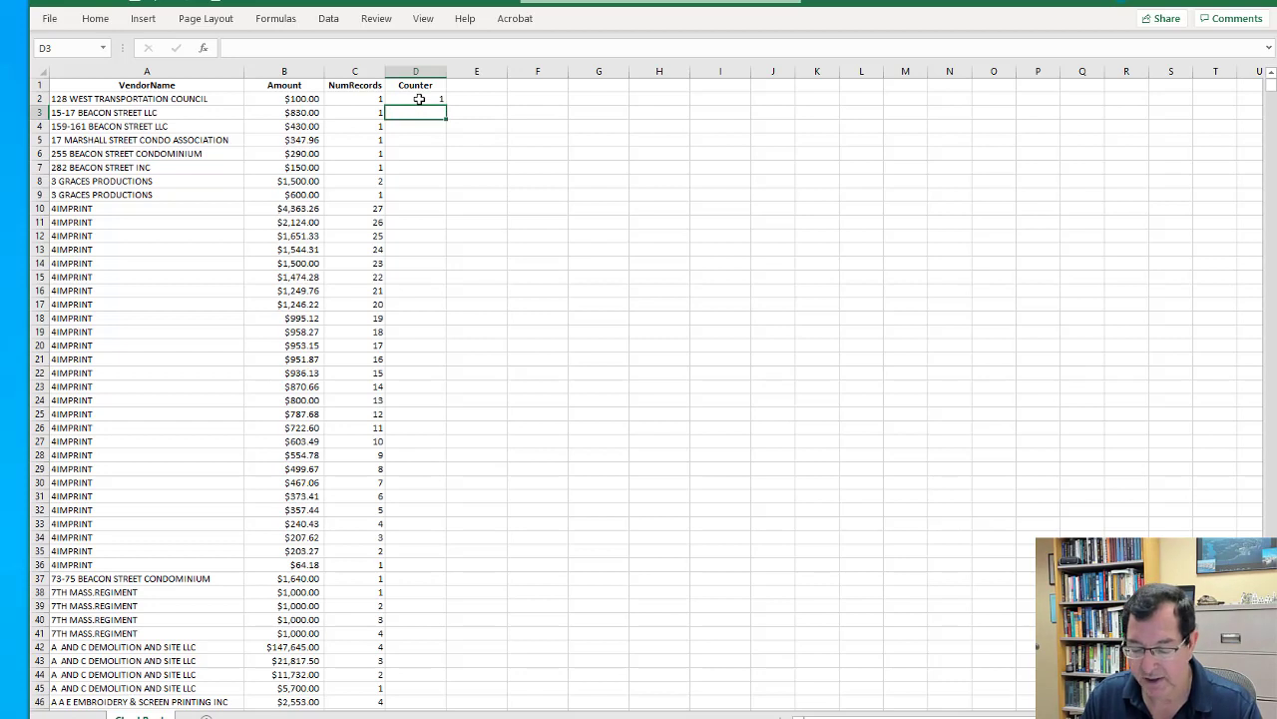
{"action": "type", "text": "="}
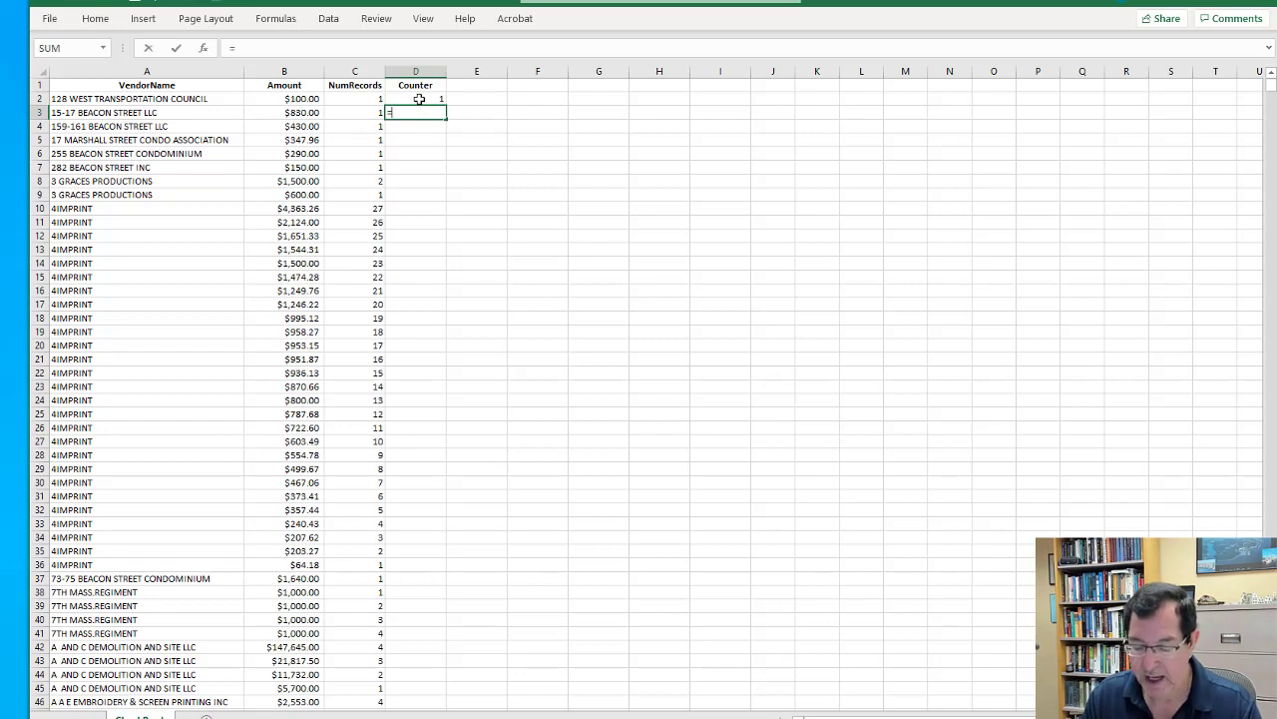
{"action": "type", "text": "if("}
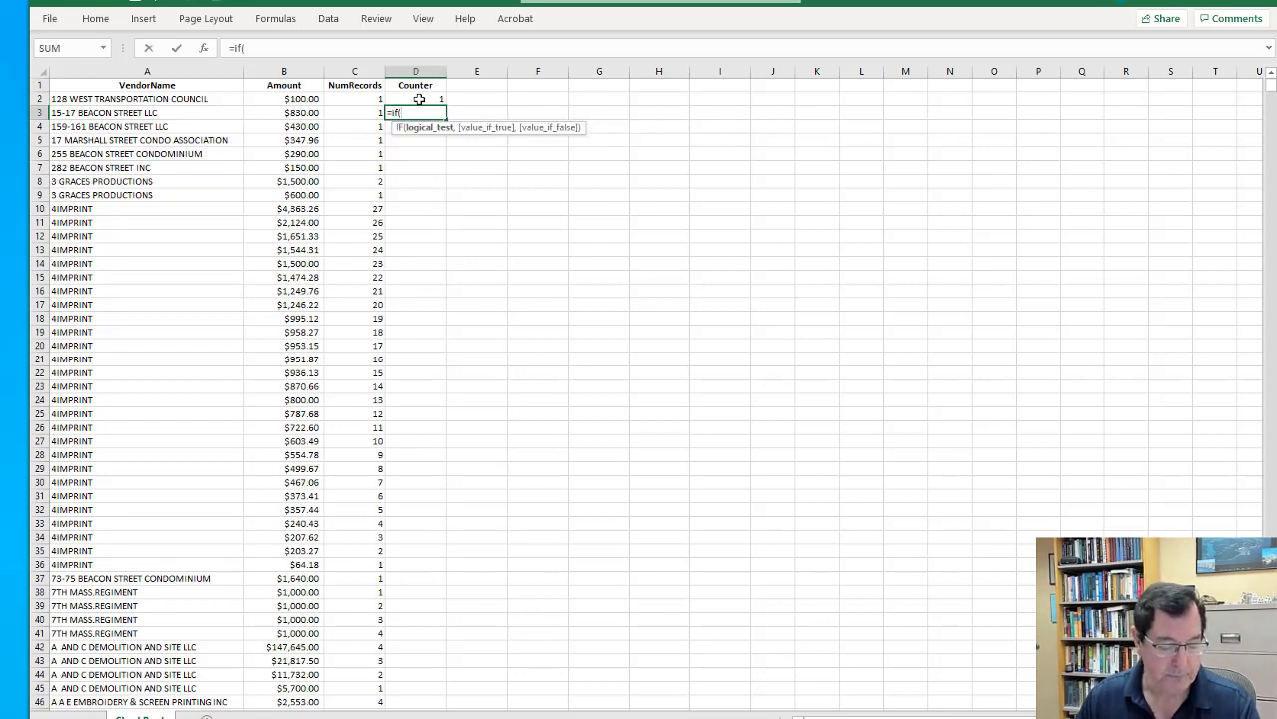
{"action": "left_click", "coordinate": [125, 112]}
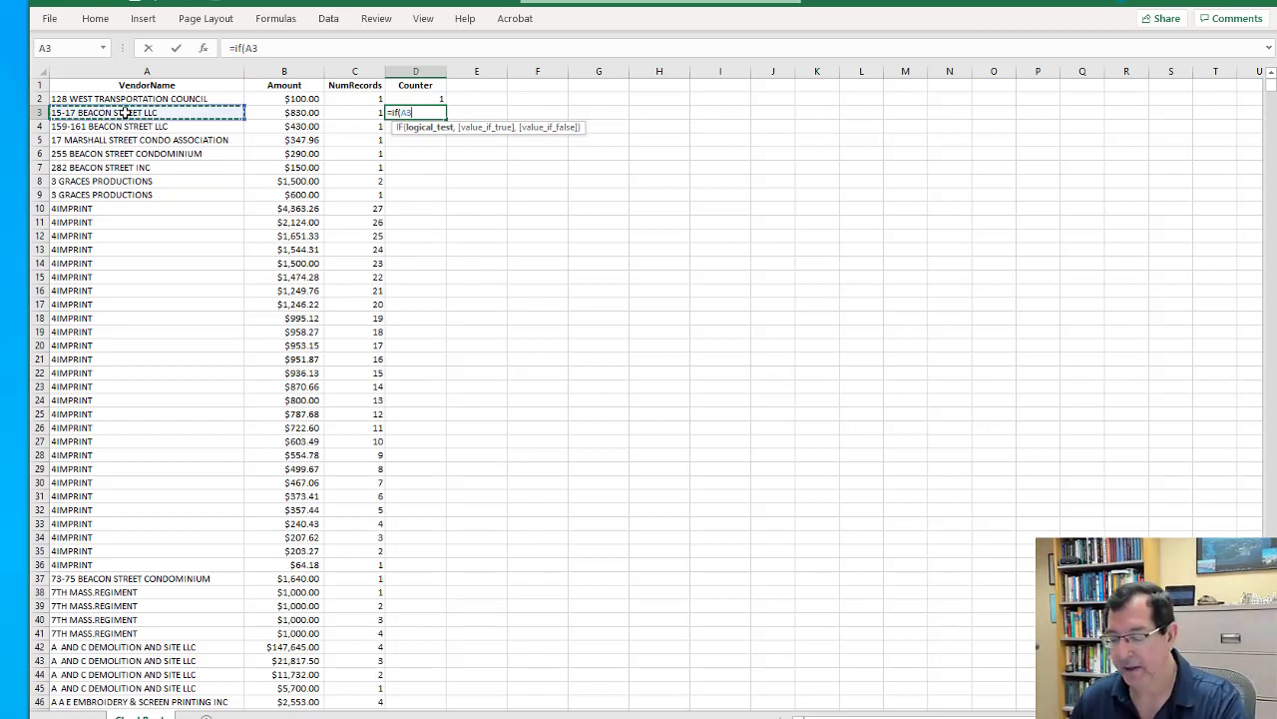
{"action": "type", "text": "="}
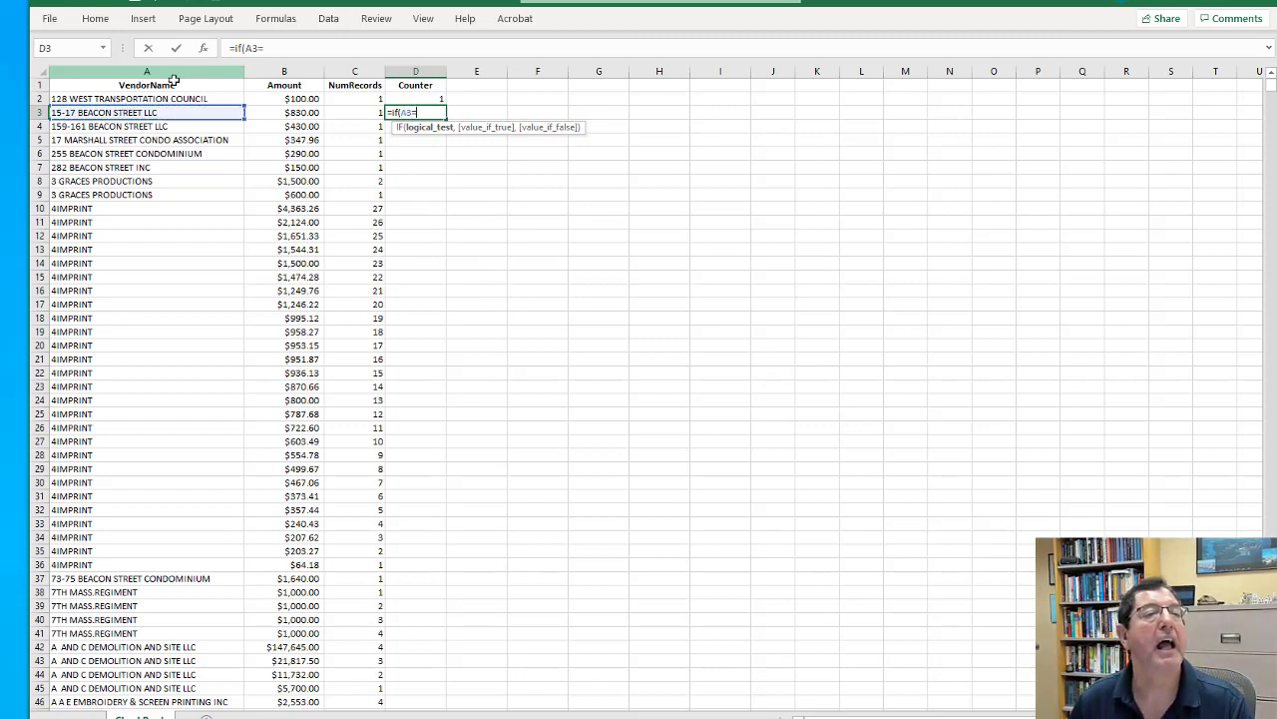
{"action": "left_click", "coordinate": [160, 97]}
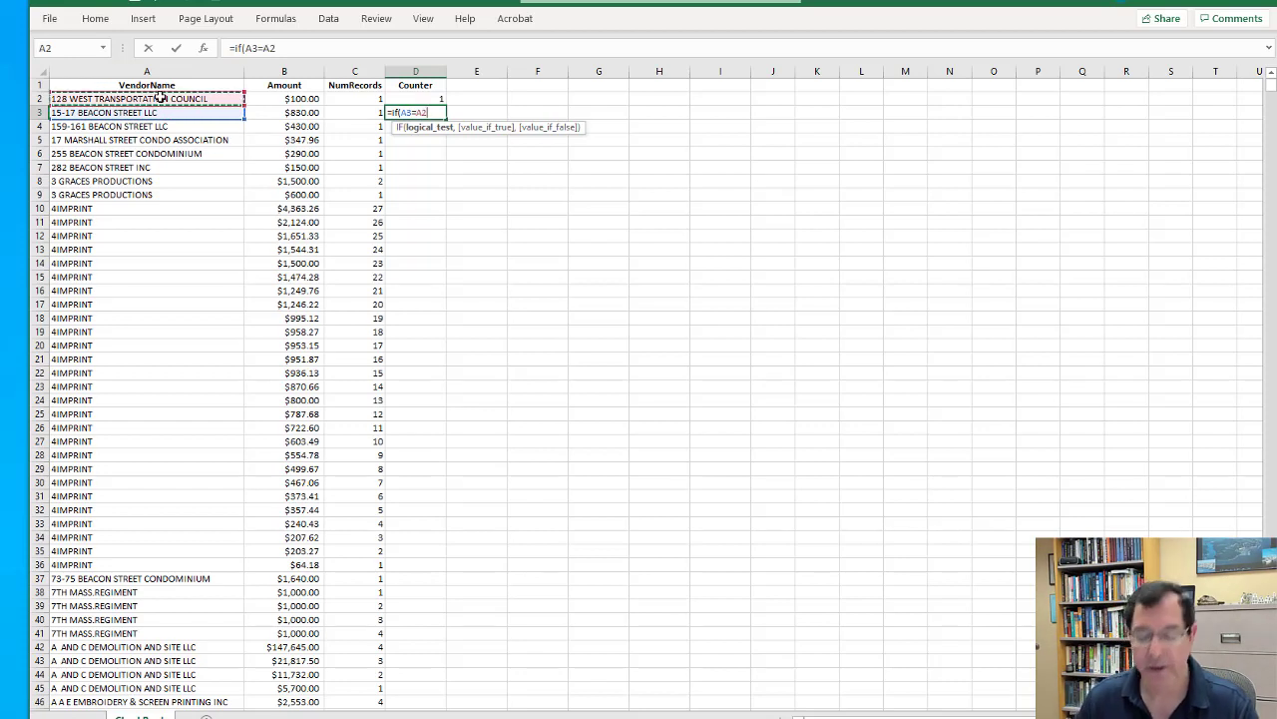
{"action": "type", "text": ","}
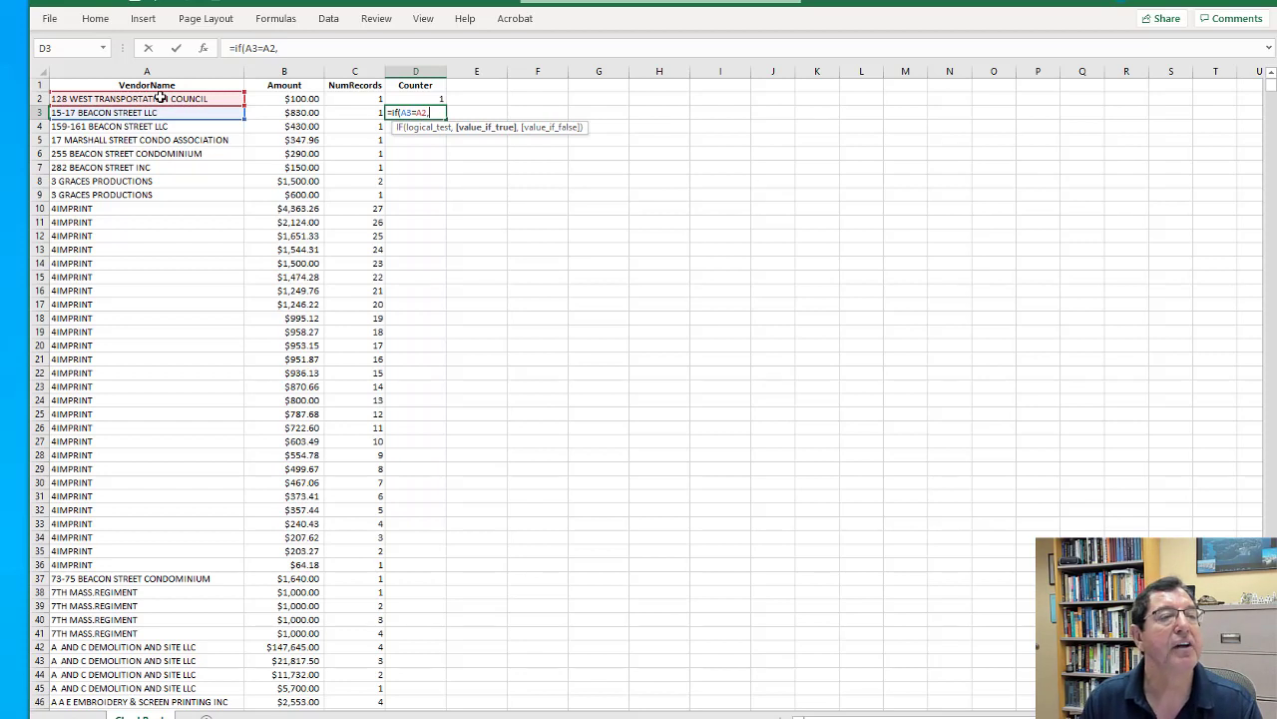
{"action": "type", "text": "d2+1"}
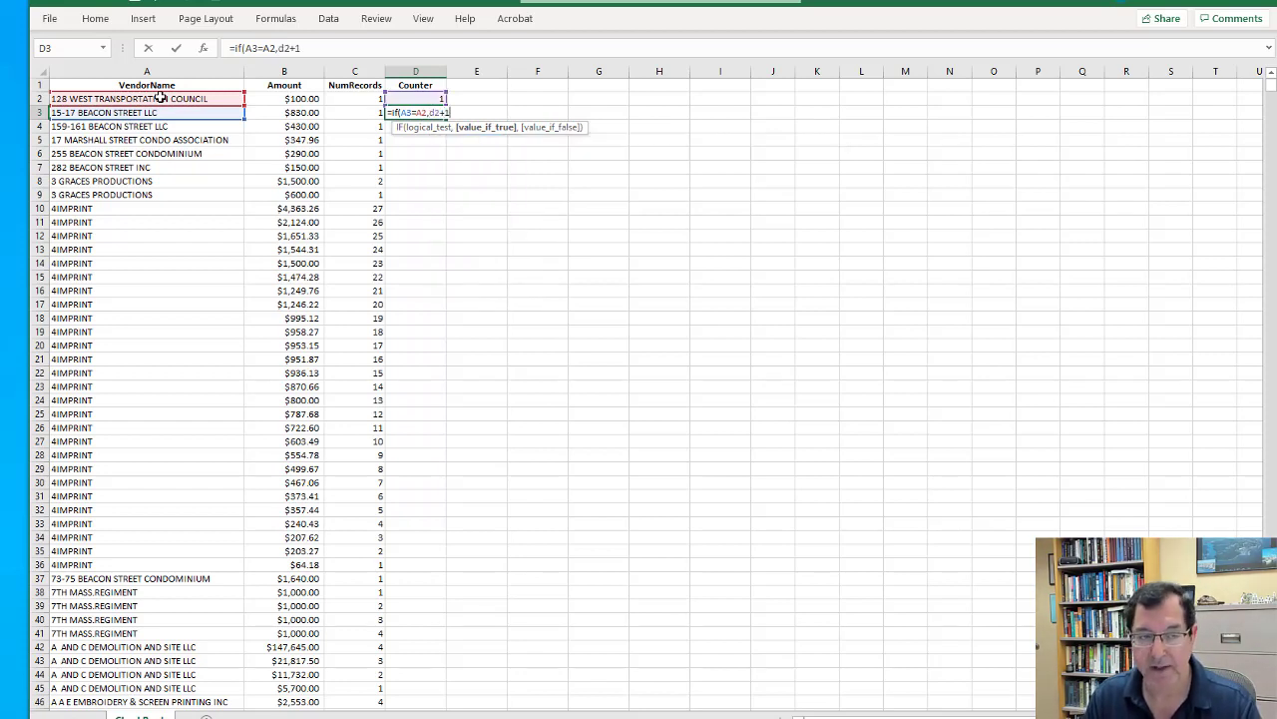
{"action": "type", "text": ",1)"}
{"action": "key", "text": "Return"}
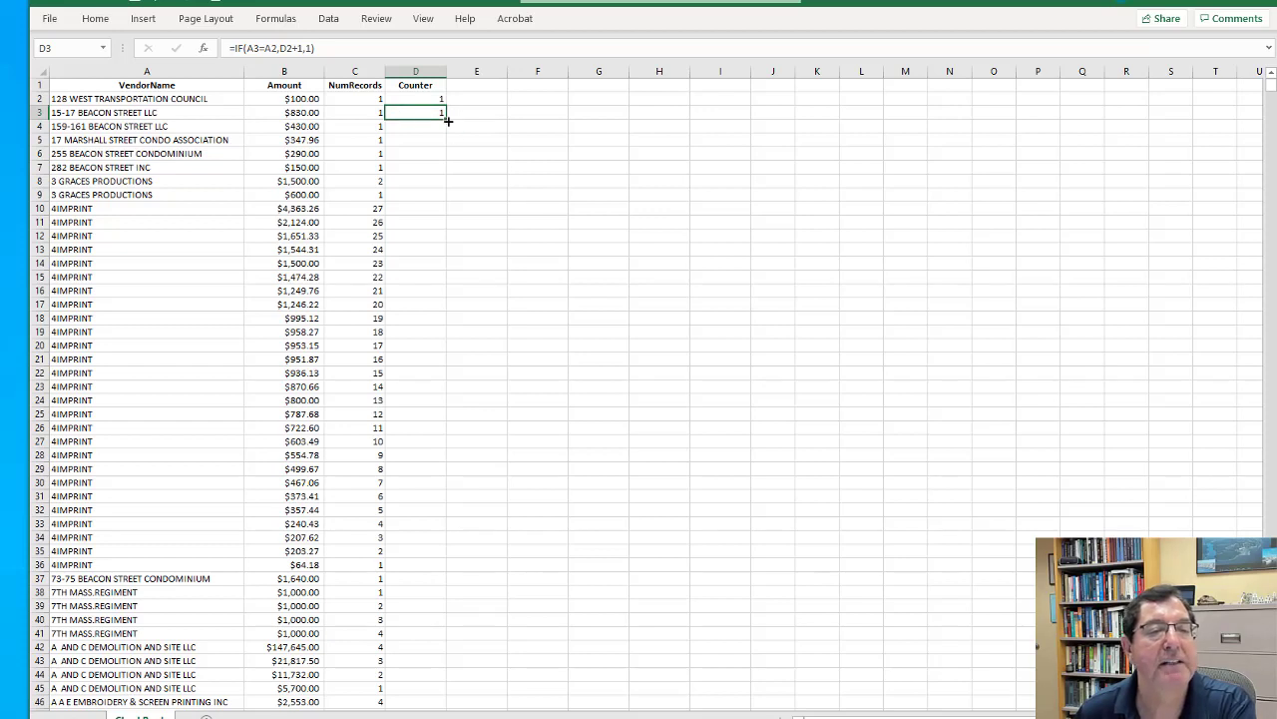
Fill the D3 counter formula down column D and check the 4IMPRINT rows' numbering.
{"action": "double_click", "coordinate": [448, 120]}
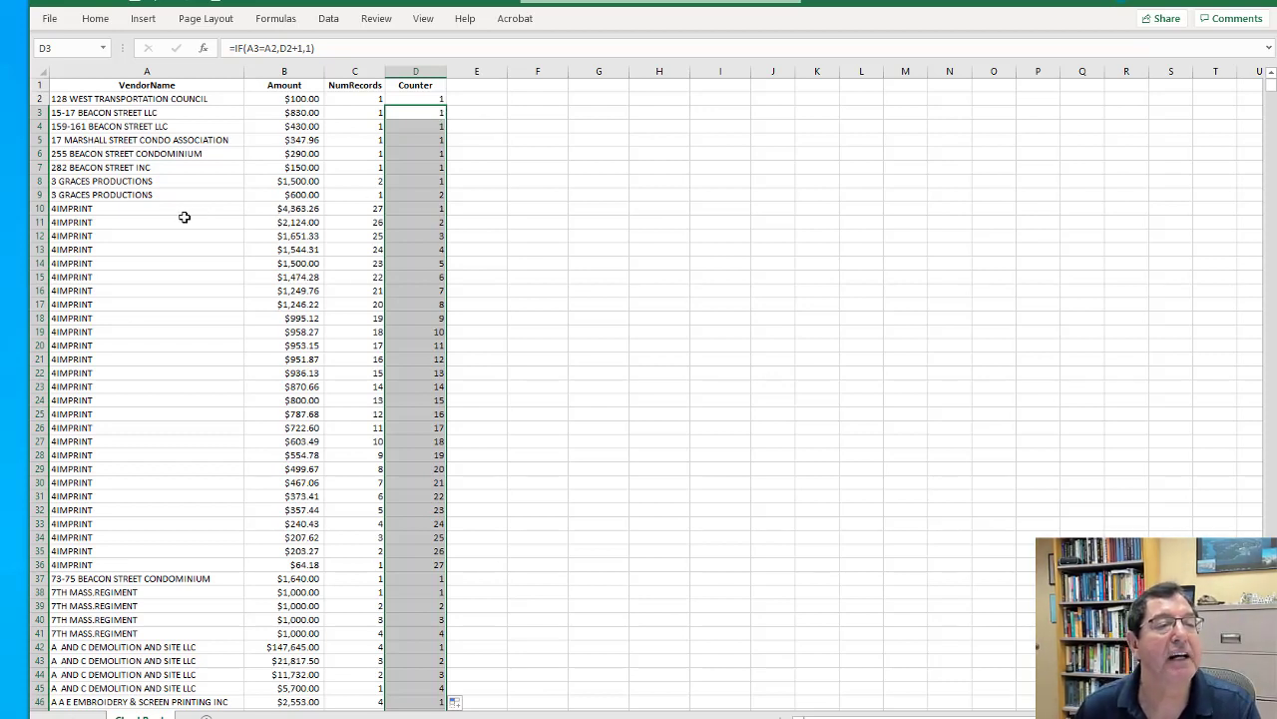
{"action": "left_click_drag", "start_coordinate": [157, 208], "coordinate": [422, 220]}
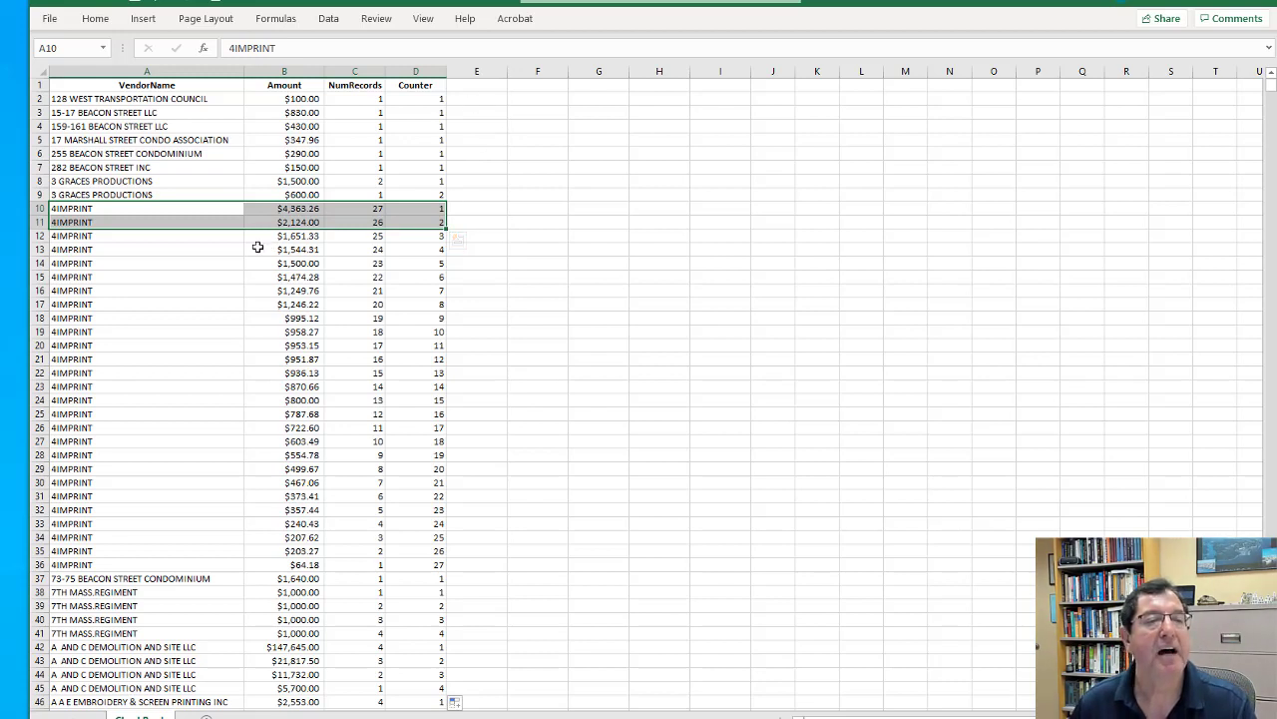
{"action": "left_click", "coordinate": [484, 212]}
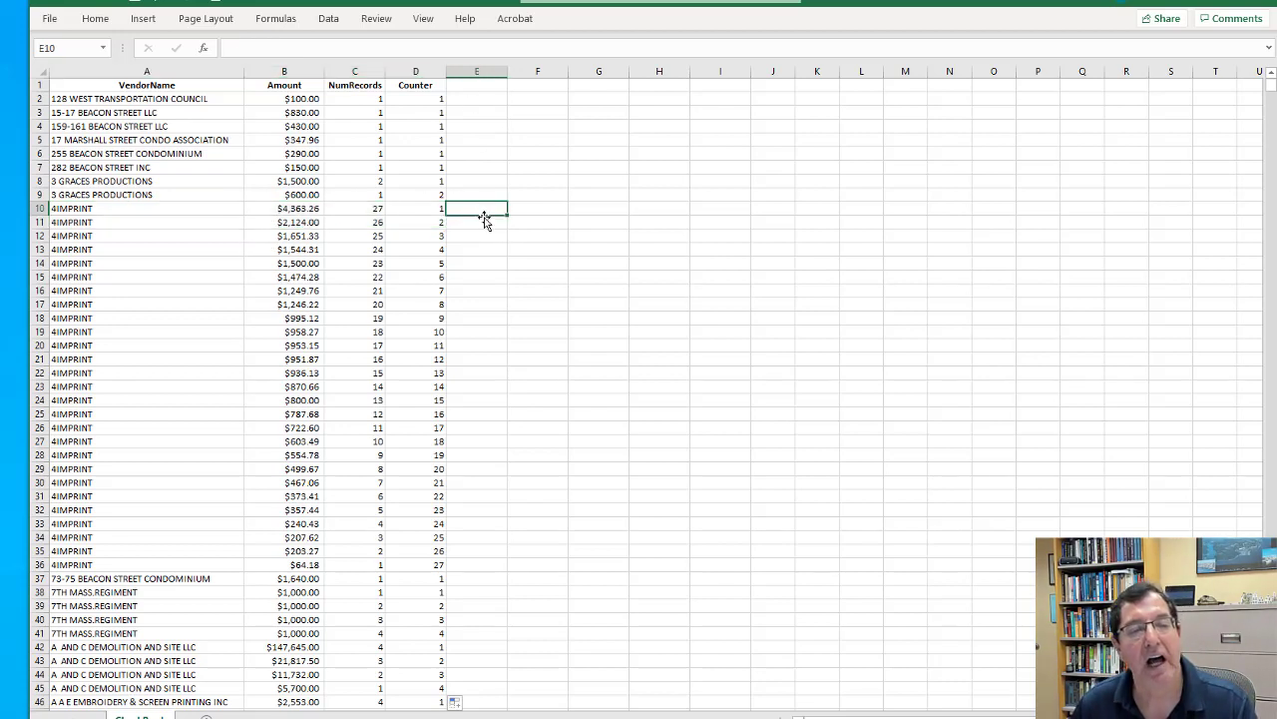
{"action": "left_click", "coordinate": [311, 225]}
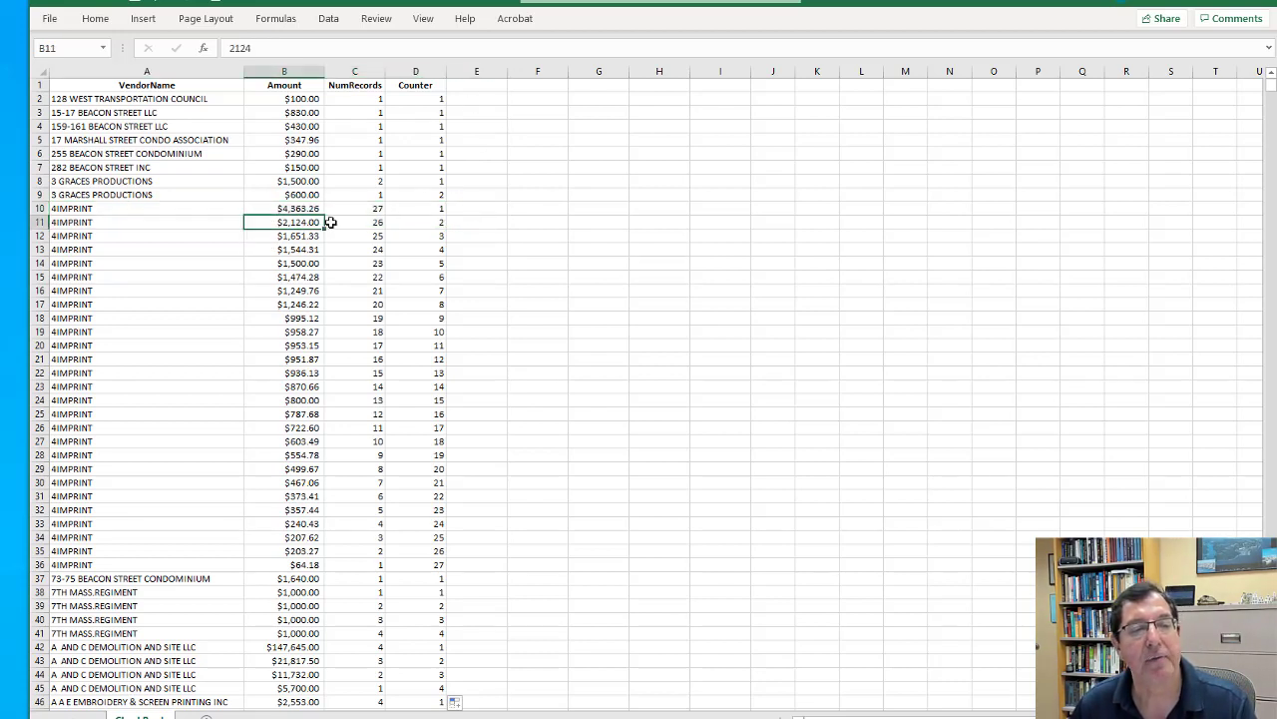
{"action": "left_click", "coordinate": [479, 208]}
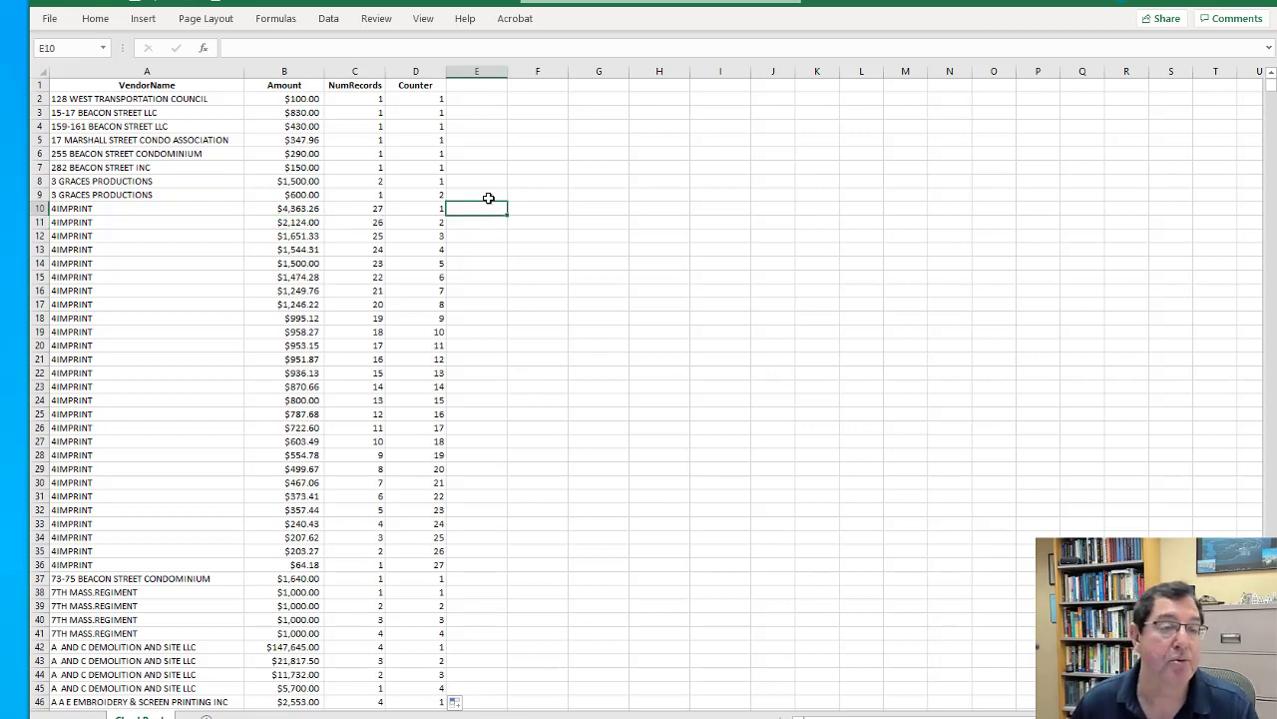
Add the header SecondLarge in cell E1.
{"action": "left_click", "coordinate": [488, 87]}
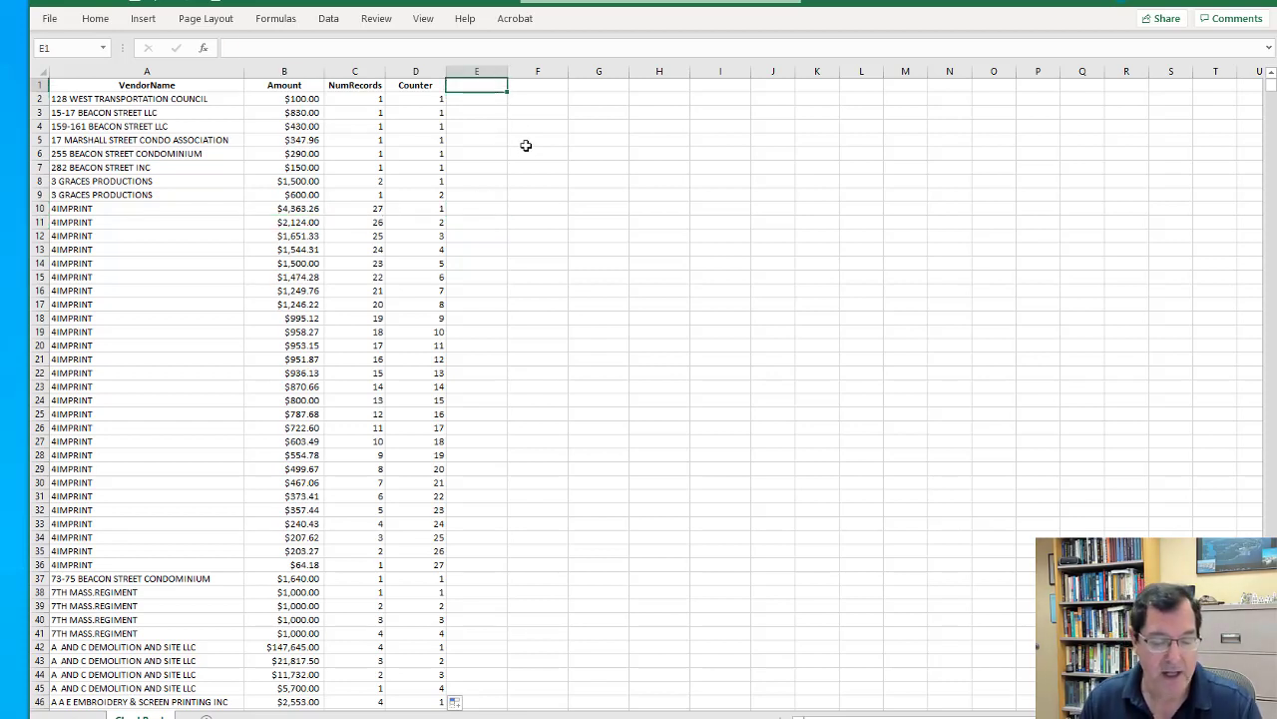
{"action": "type", "text": "SecondLa"}
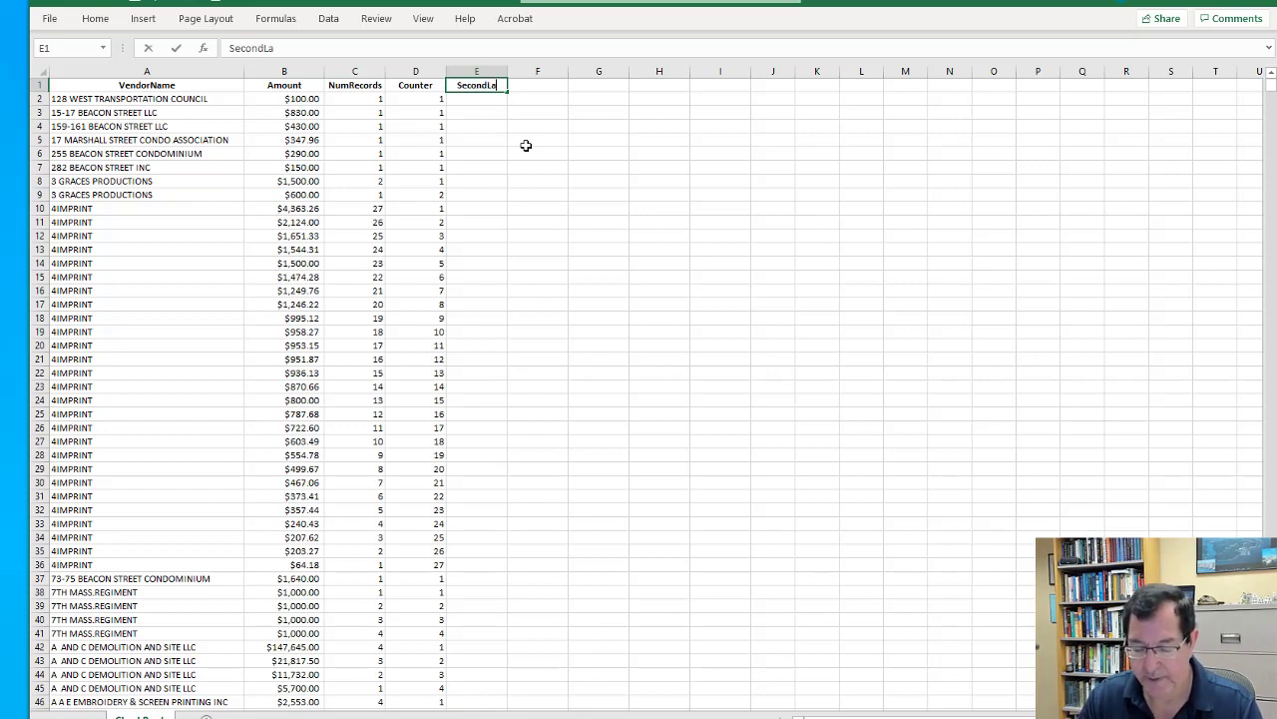
{"action": "type", "text": "rge"}
{"action": "key", "text": "Return"}
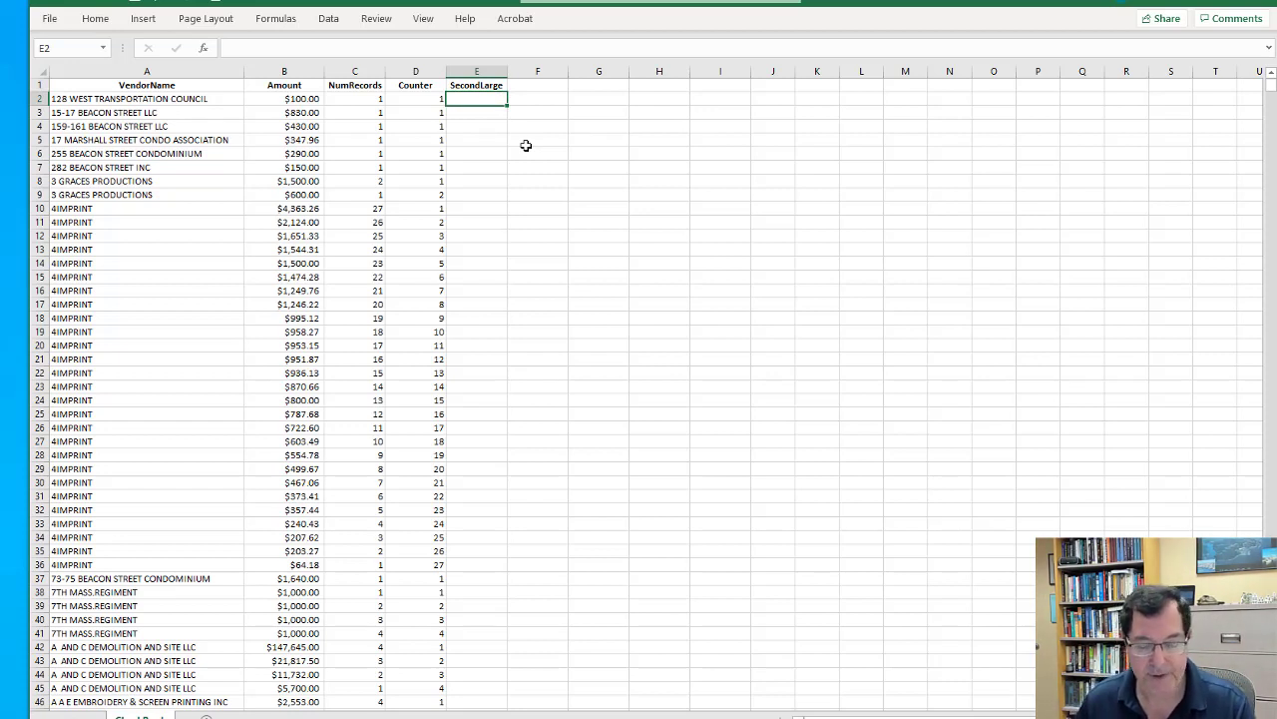
Enter =IF(AND(D2=1,D3=2),B3,"") in cell E2.
{"action": "type", "text": "="}
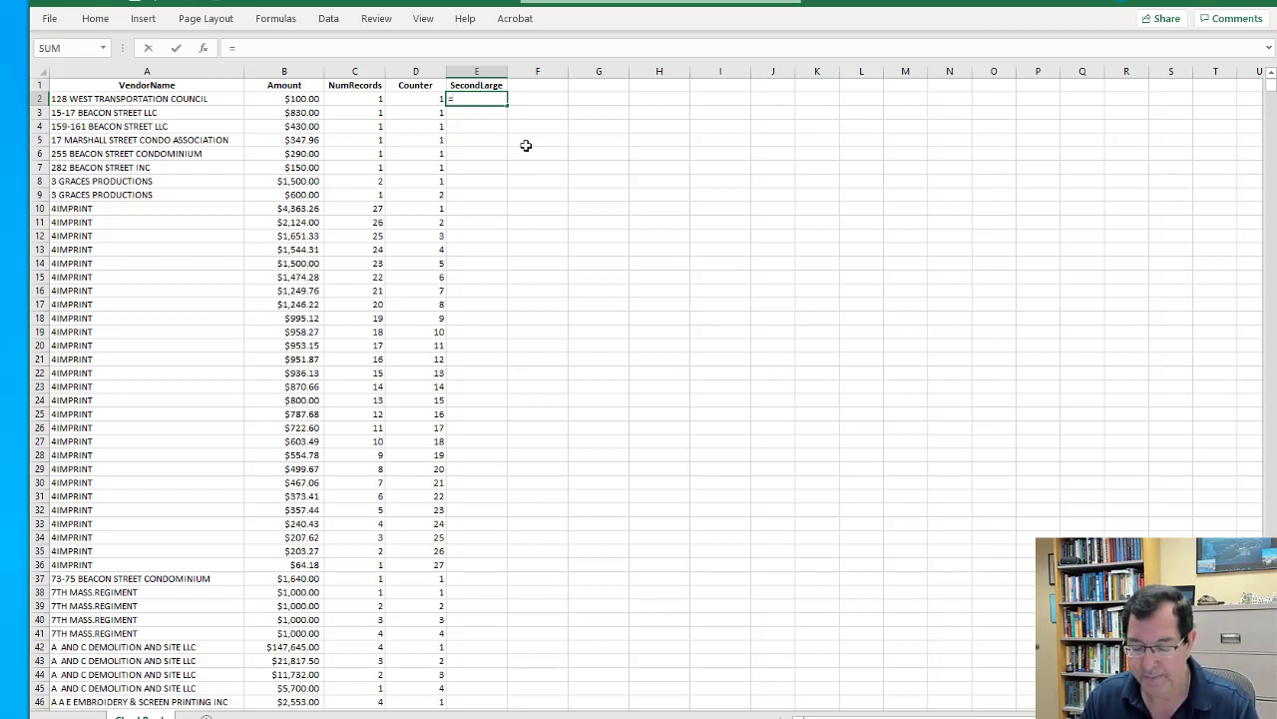
{"action": "type", "text": "if("}
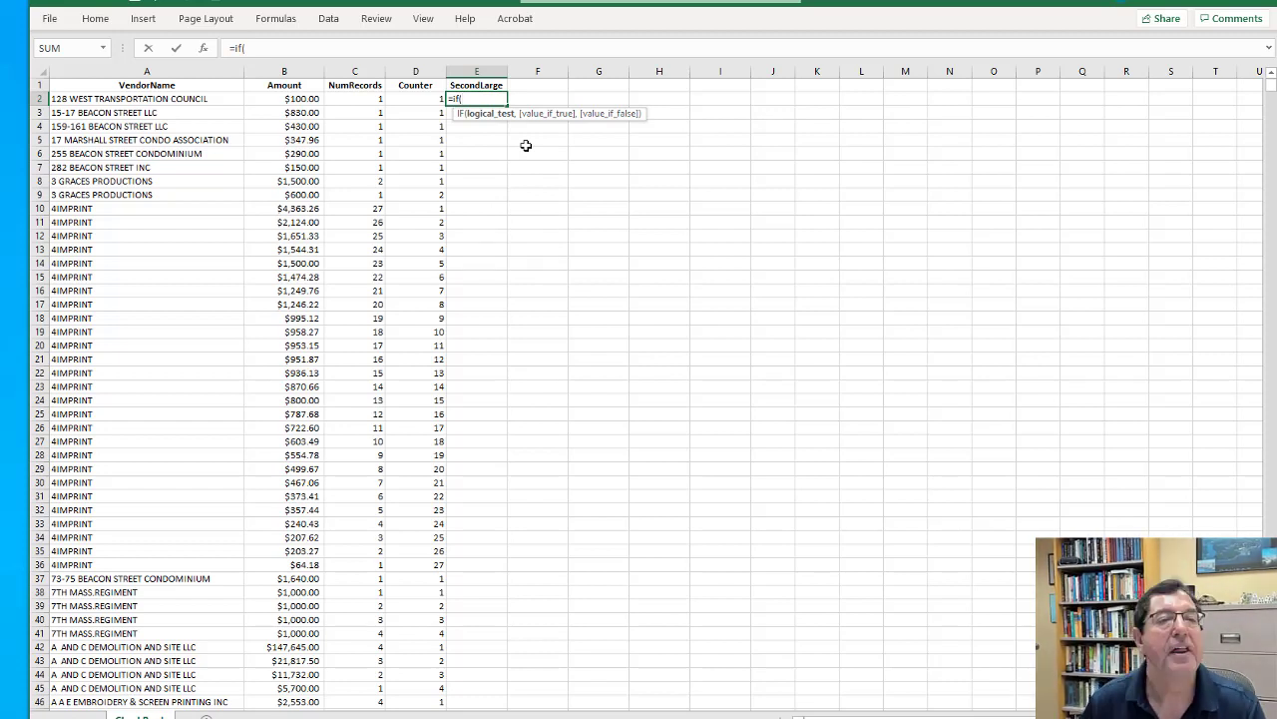
{"action": "type", "text": "and("}
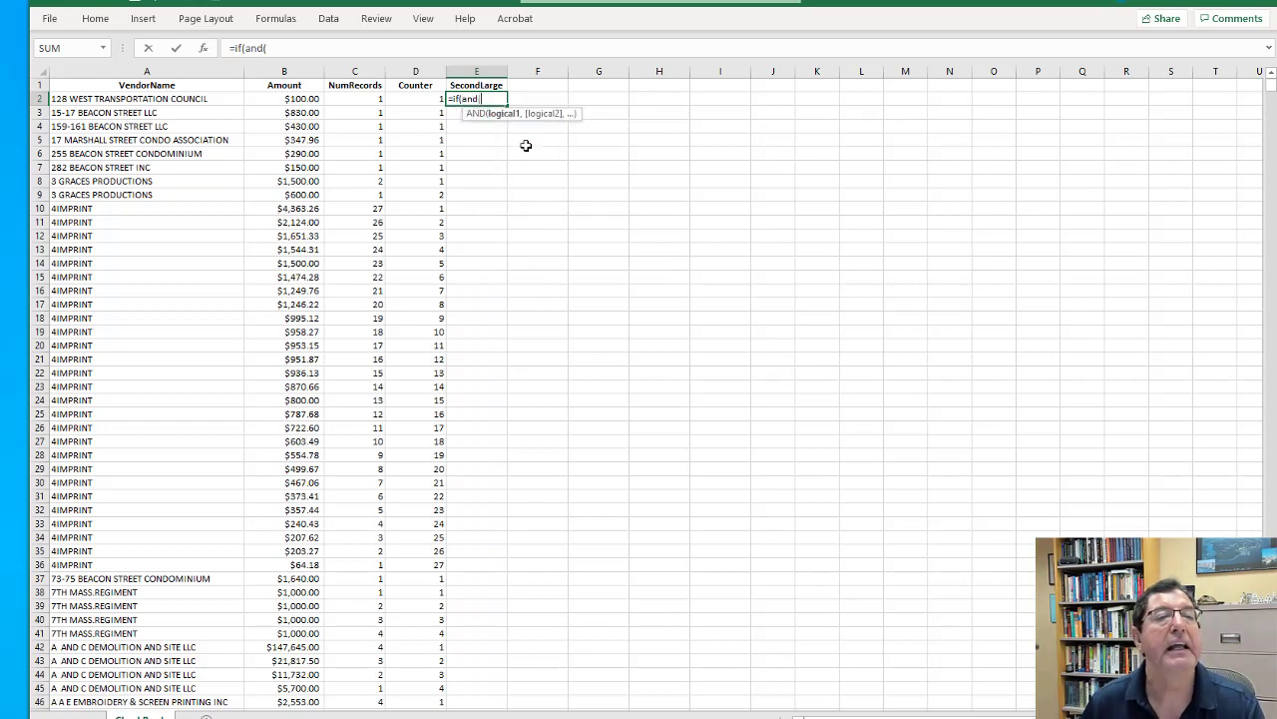
{"action": "key", "text": "Left"}
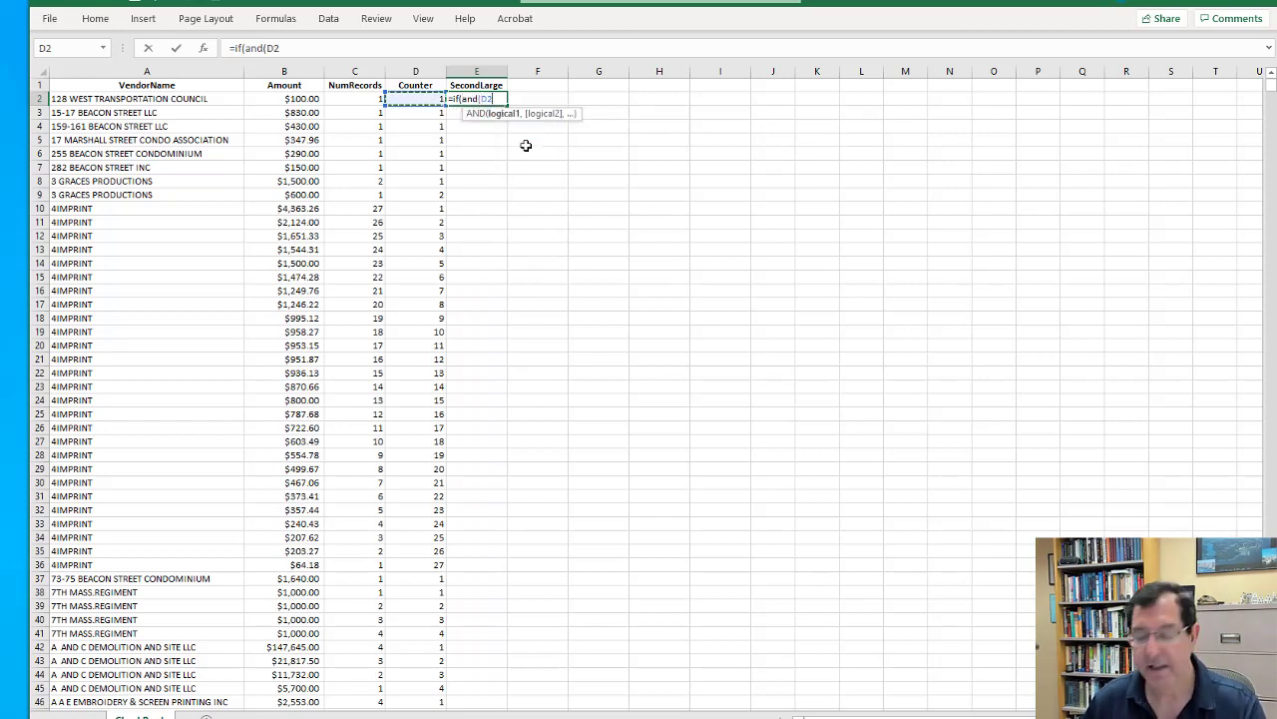
{"action": "type", "text": "="}
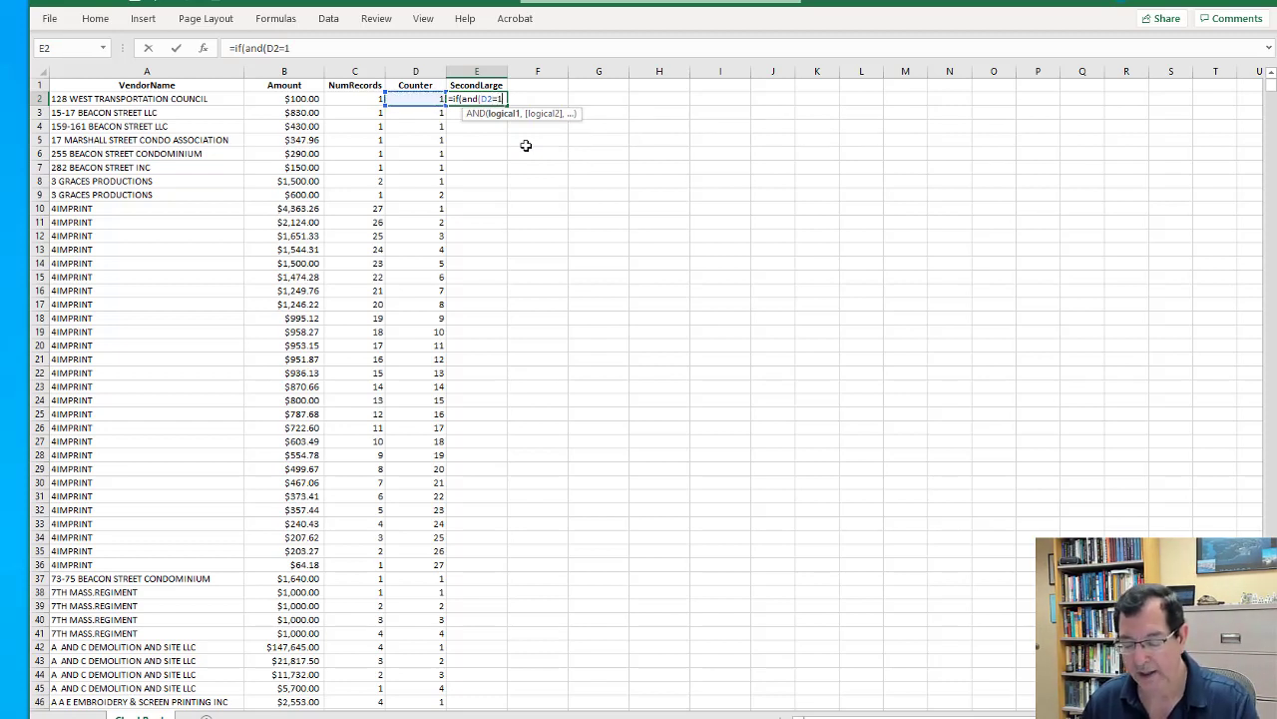
{"action": "type", "text": "1,"}
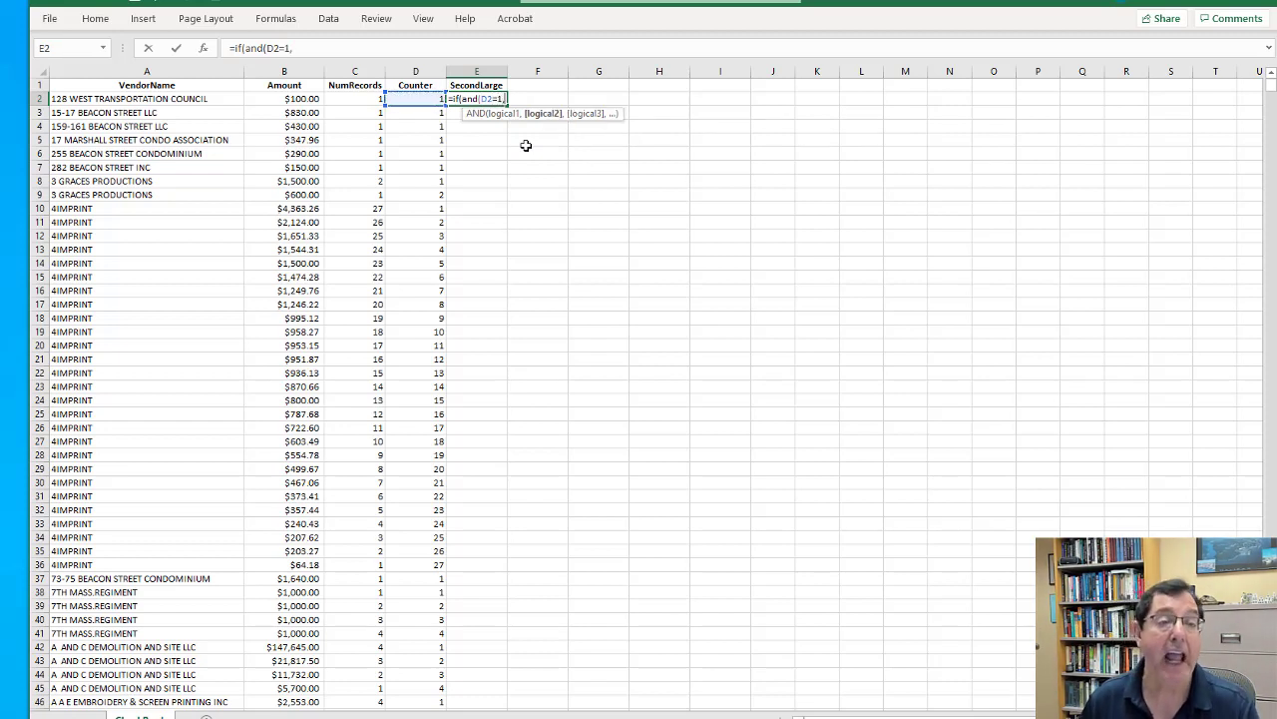
{"action": "key", "text": "Left"}
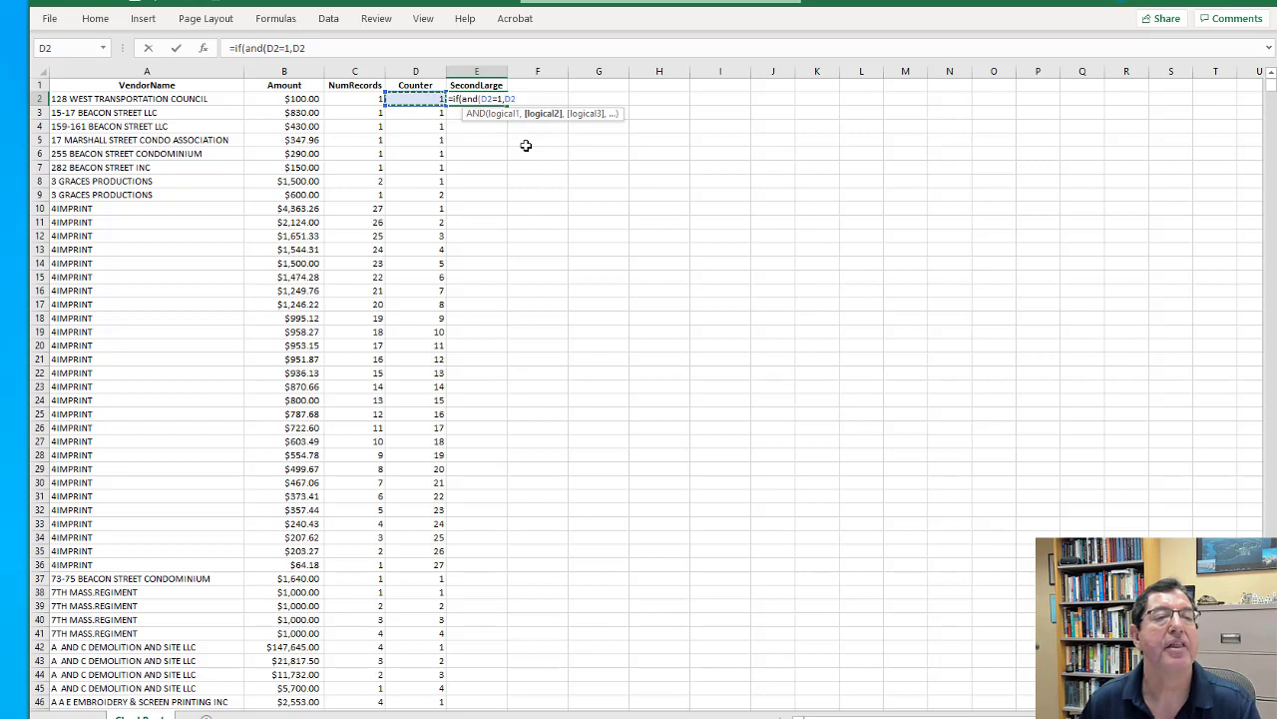
{"action": "key", "text": "Down"}
{"action": "type", "text": "="}
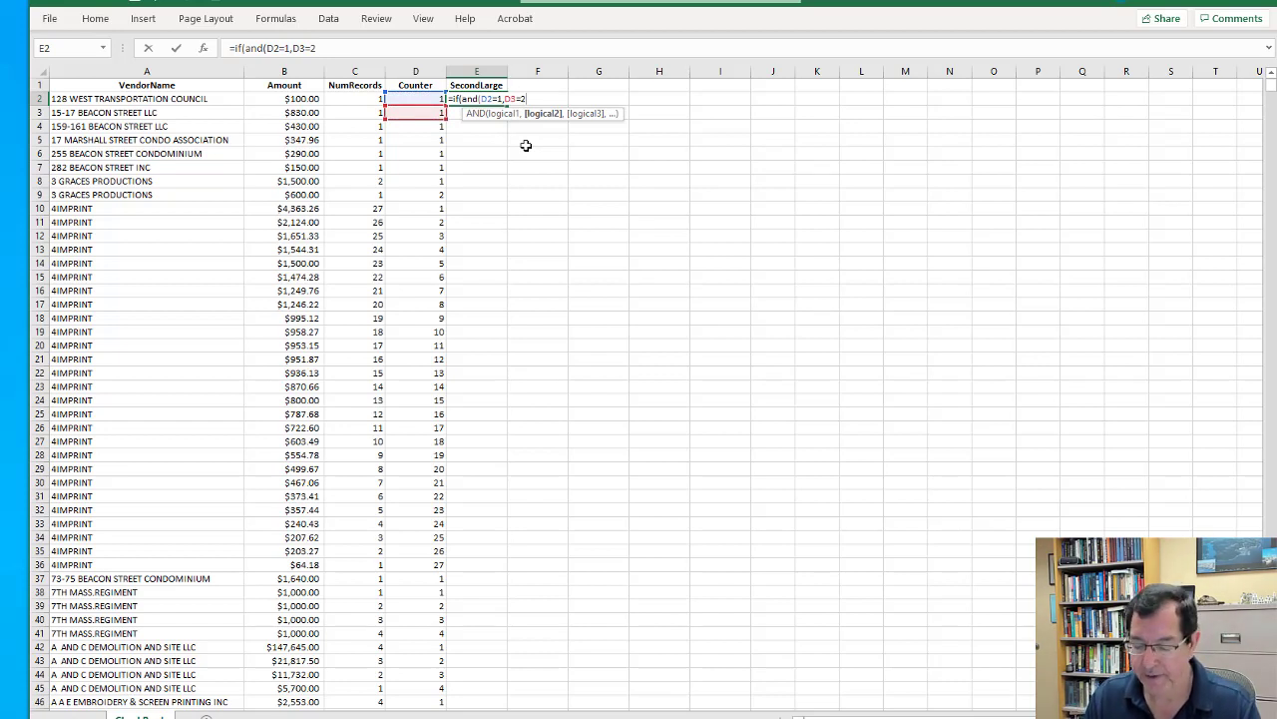
{"action": "type", "text": "2),"}
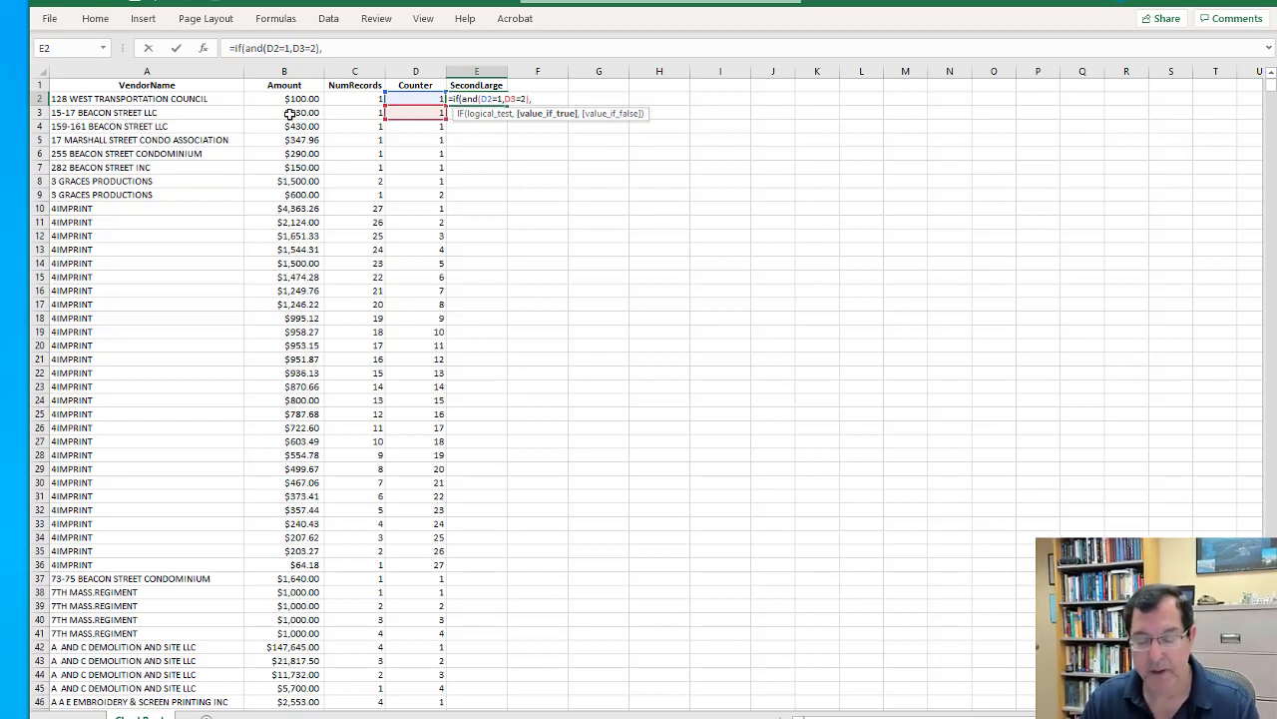
{"action": "type", "text": "b3"}
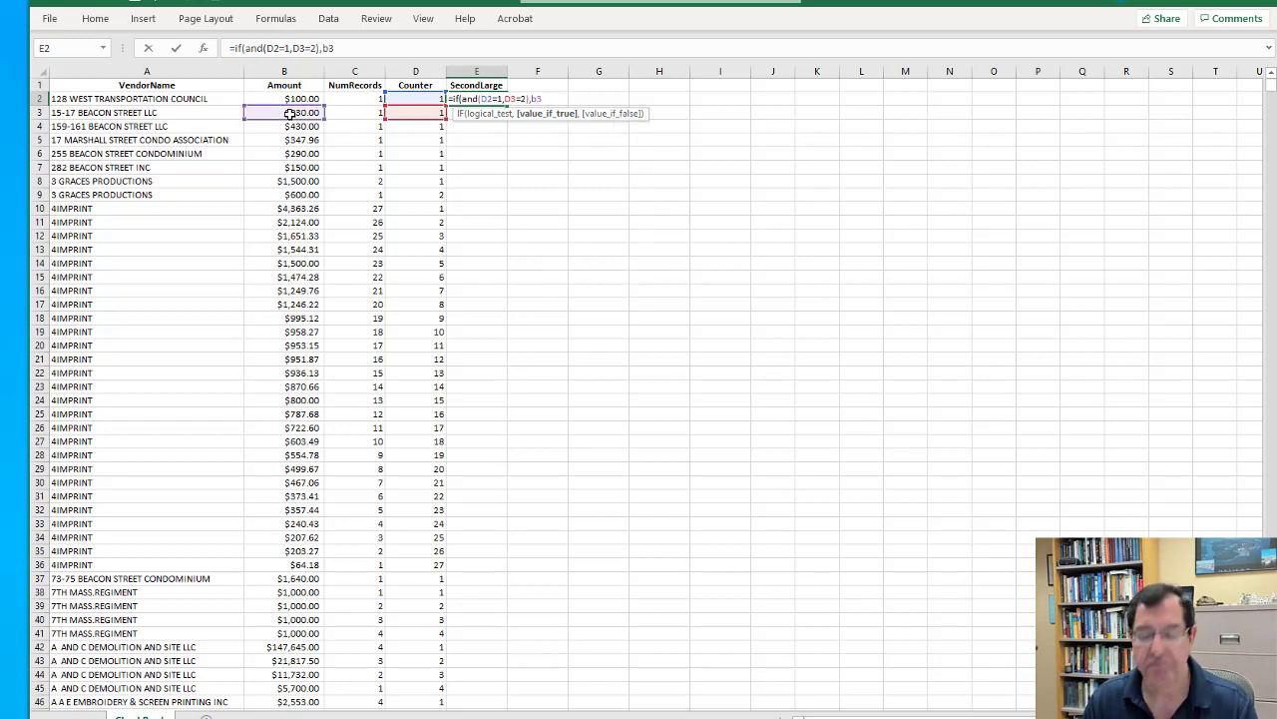
{"action": "type", "text": ","}
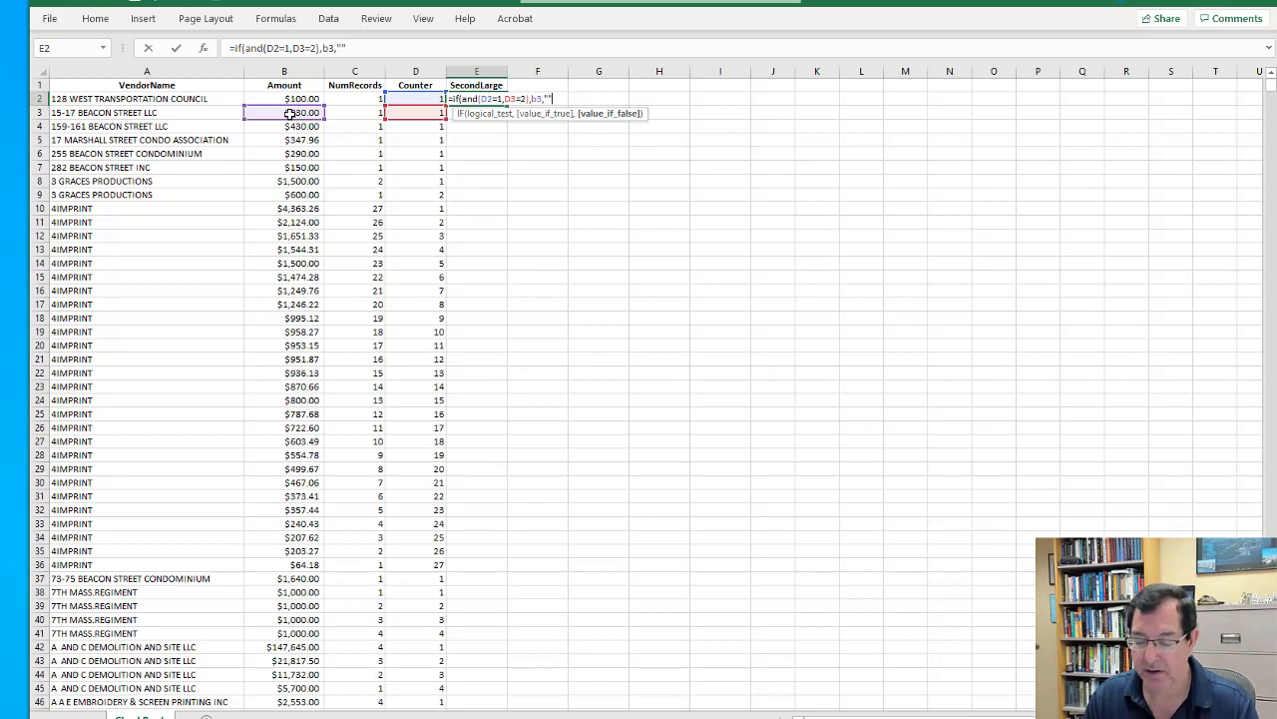
{"action": "type", "text": ")"}
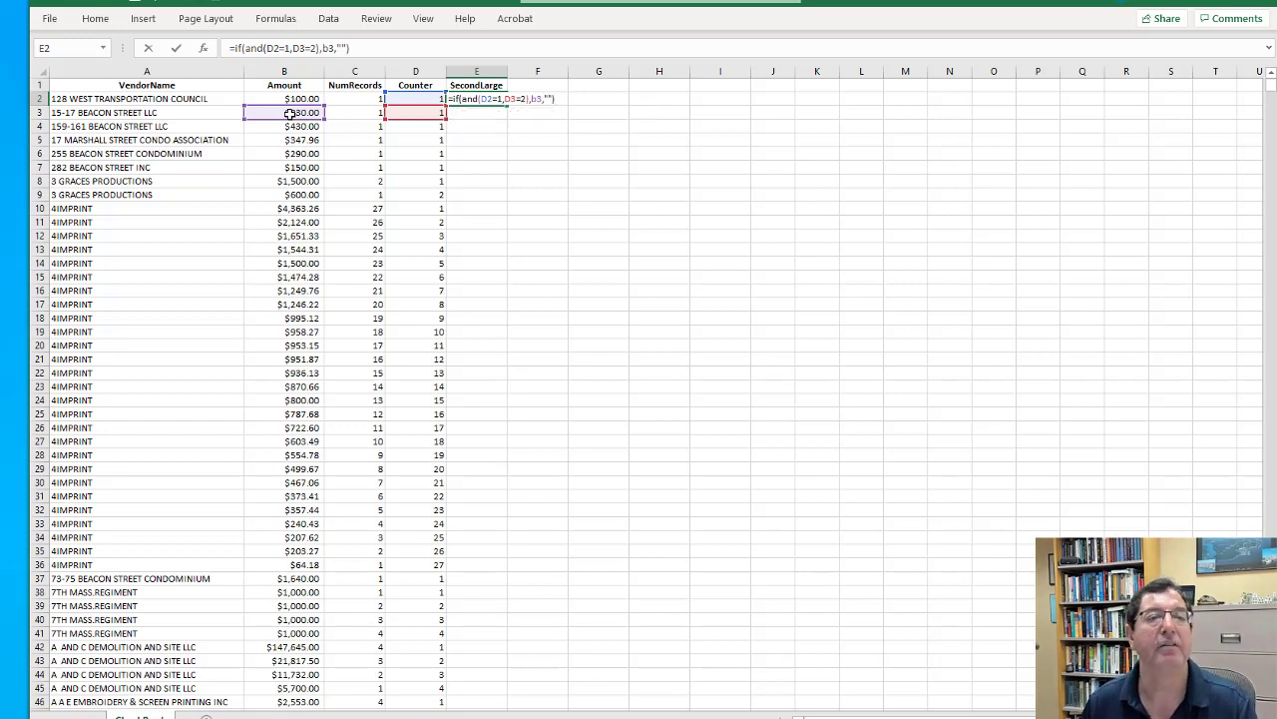
{"action": "key", "text": "Return"}
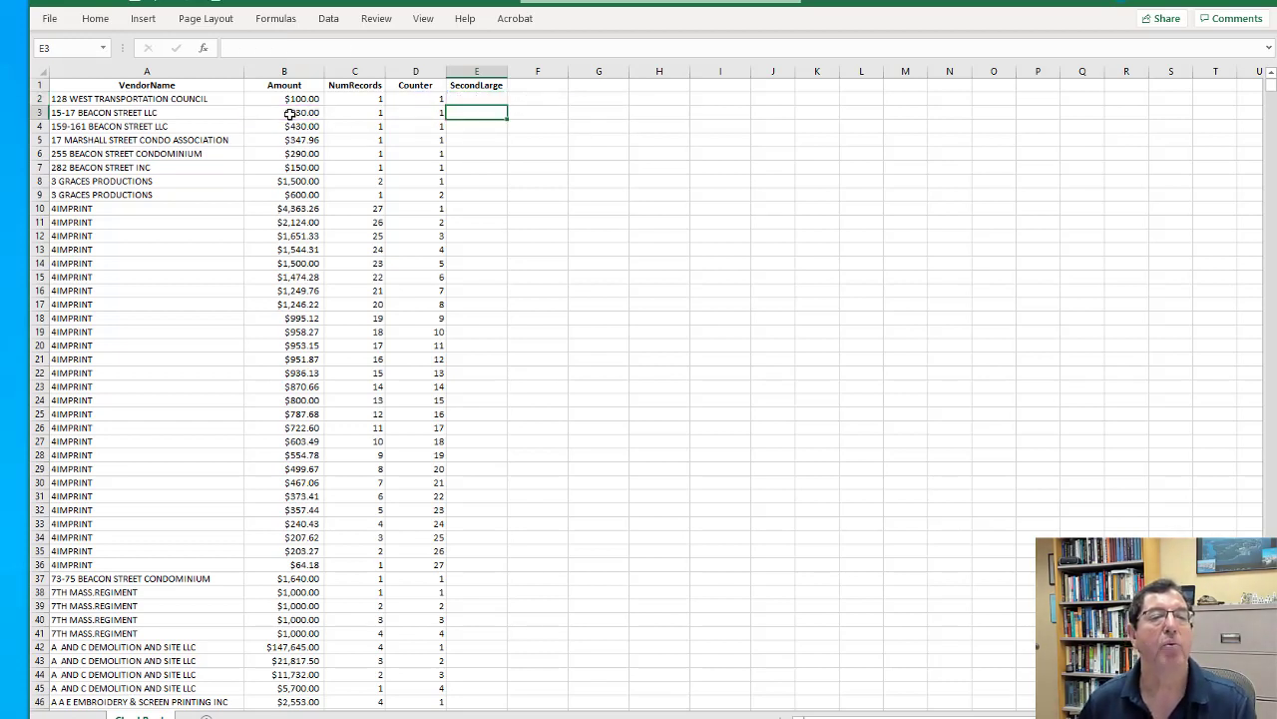
{"action": "left_click", "coordinate": [470, 93]}
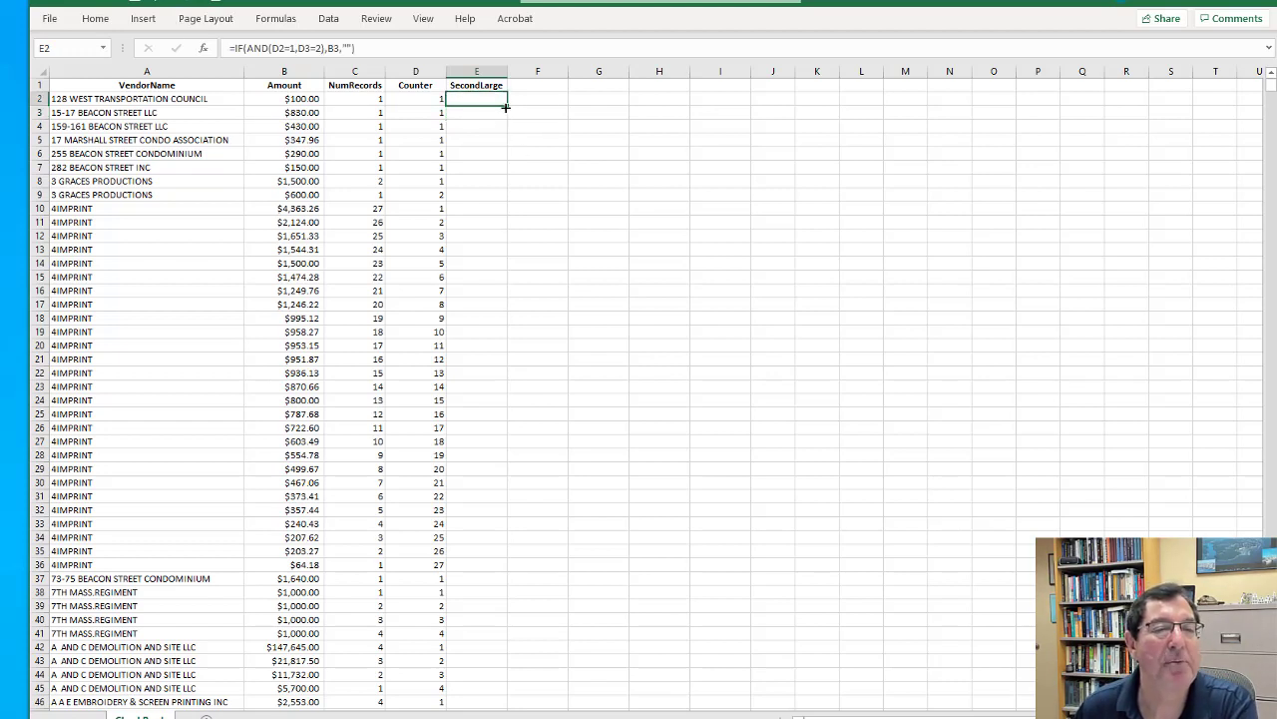
{"action": "double_click", "coordinate": [506, 104]}
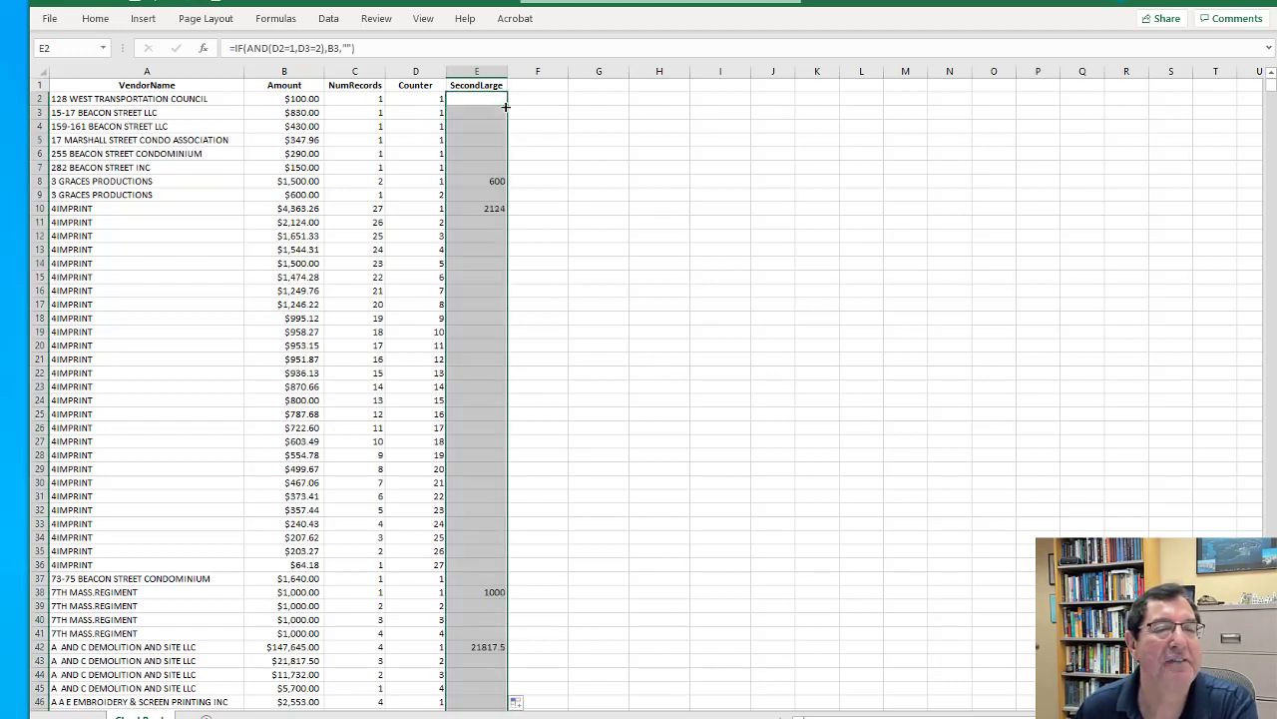
{"action": "left_click", "coordinate": [491, 180]}
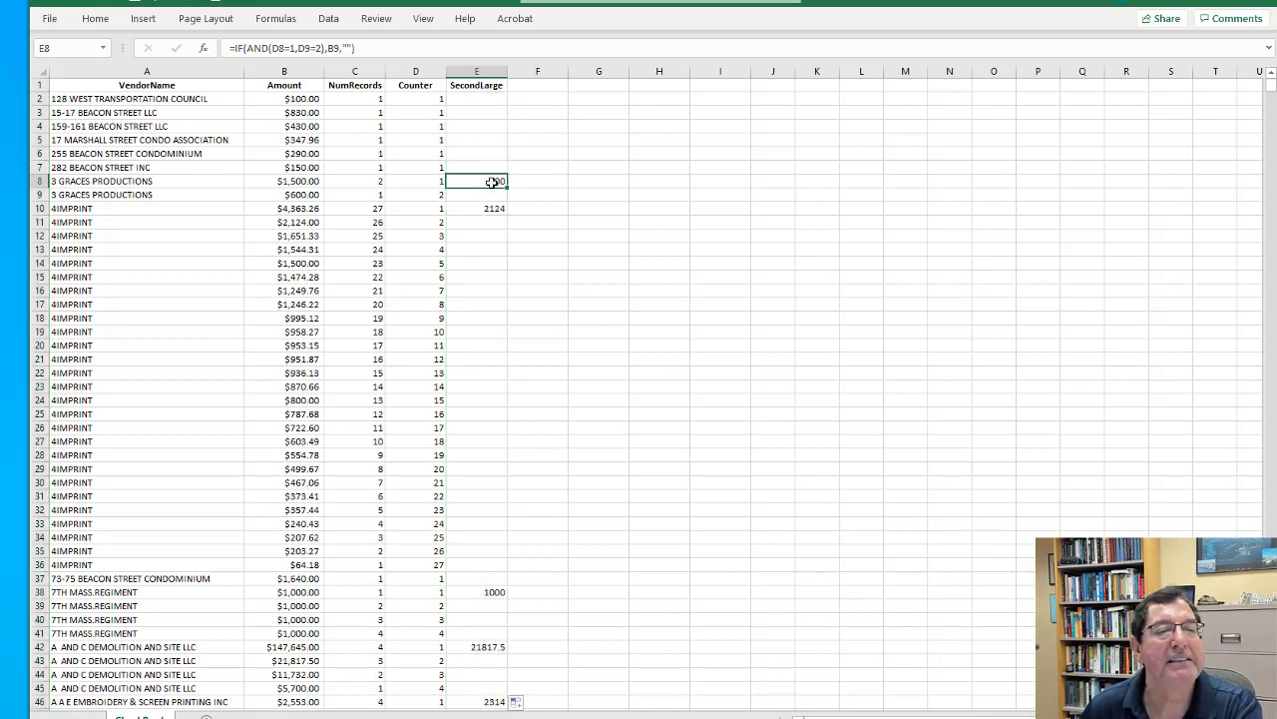
{"action": "left_click", "coordinate": [437, 182]}
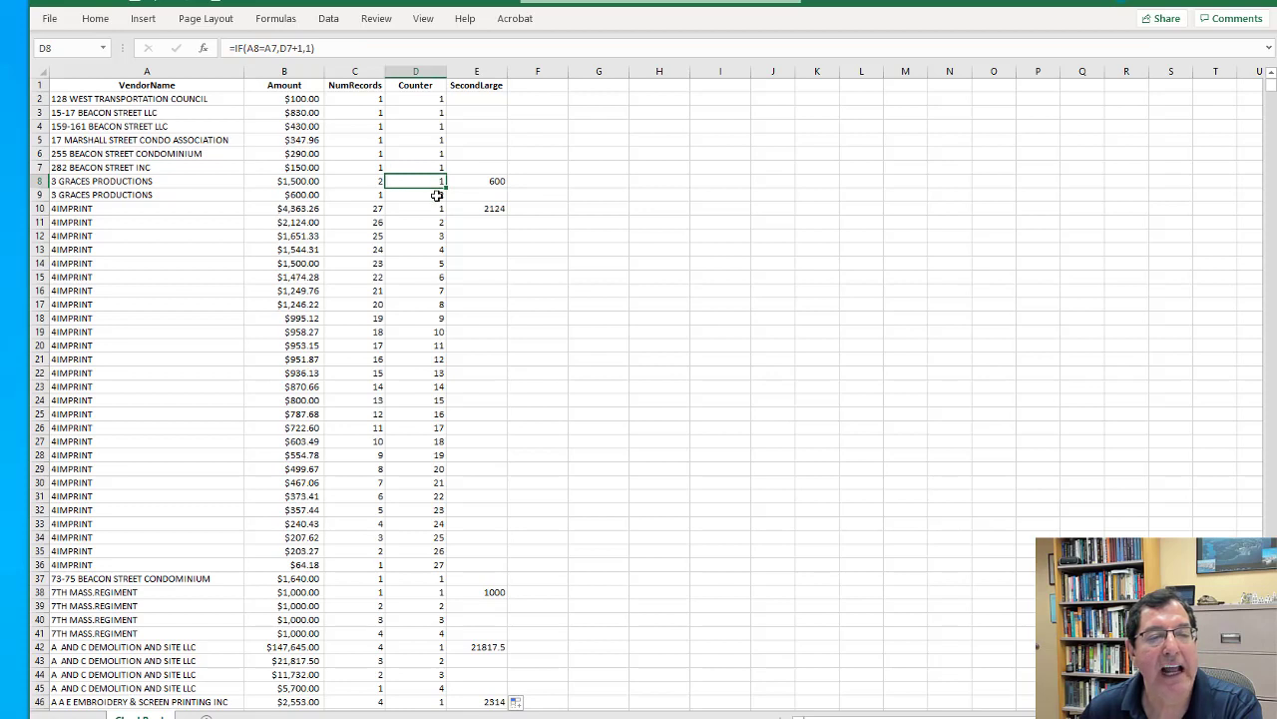
{"action": "left_click", "coordinate": [437, 195]}
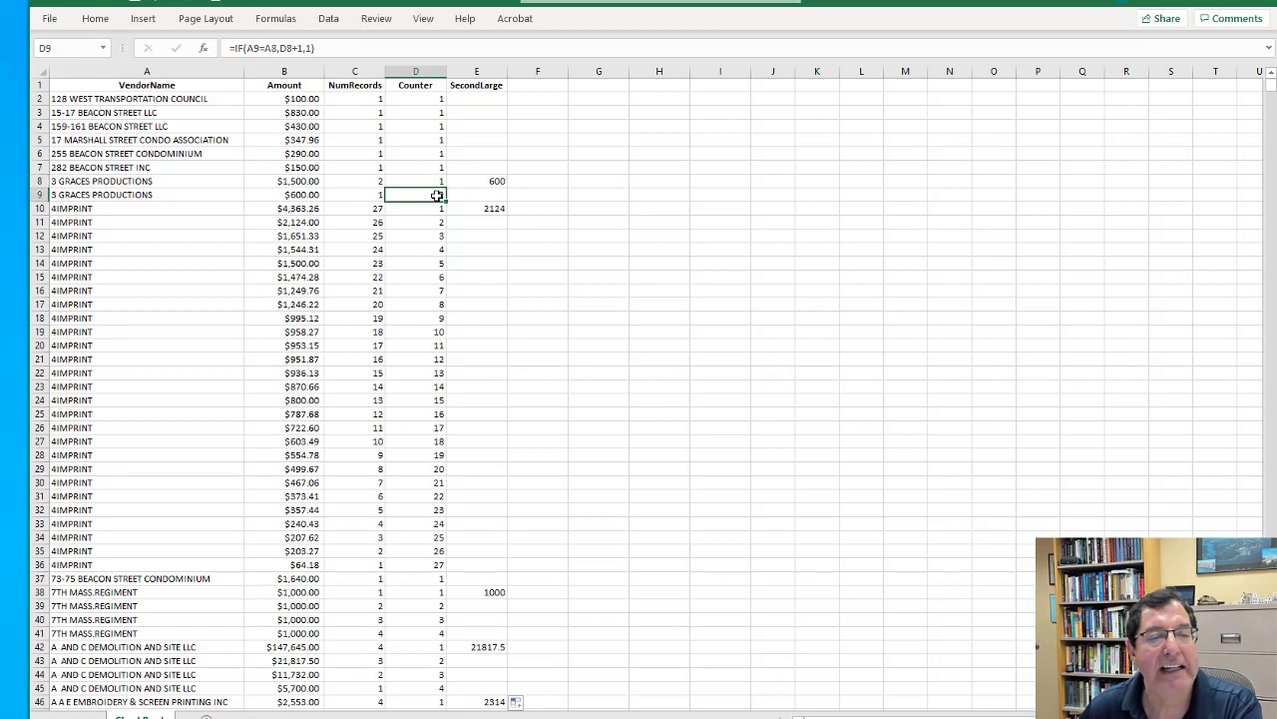
{"action": "left_click", "coordinate": [308, 195]}
{"action": "left_click", "coordinate": [486, 181]}
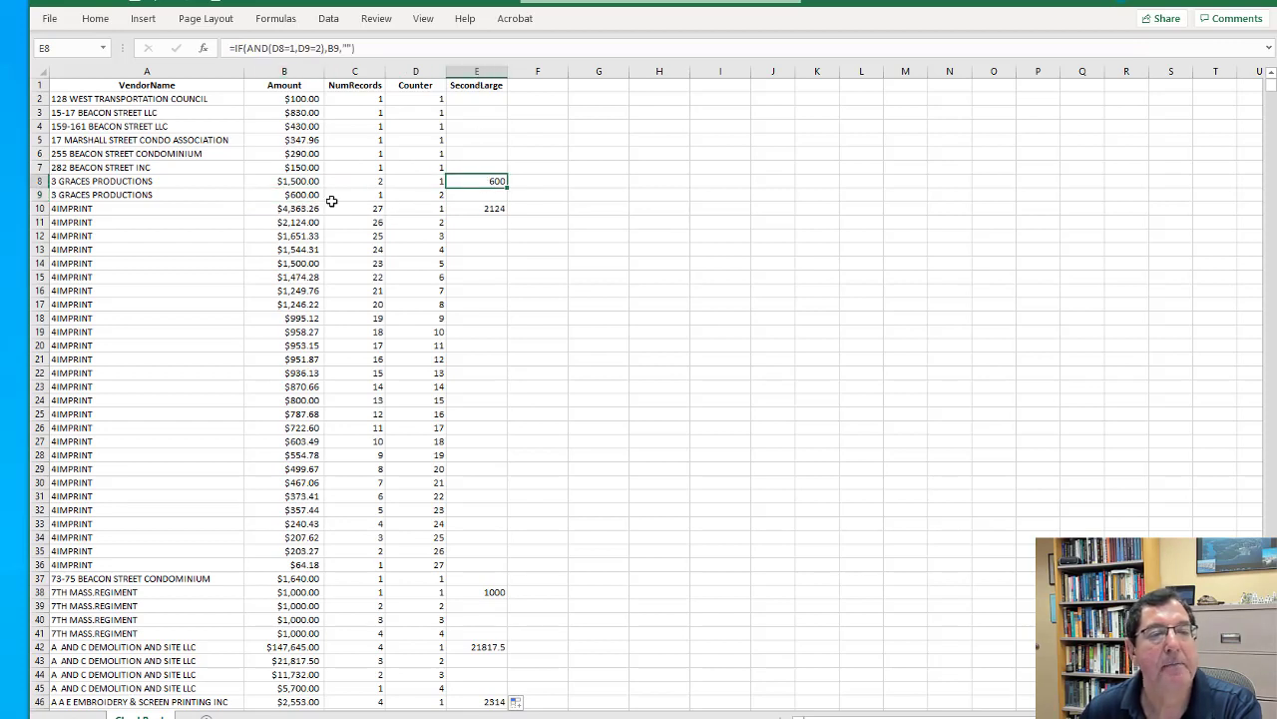
{"action": "left_click", "coordinate": [424, 208]}
{"action": "left_click", "coordinate": [427, 218]}
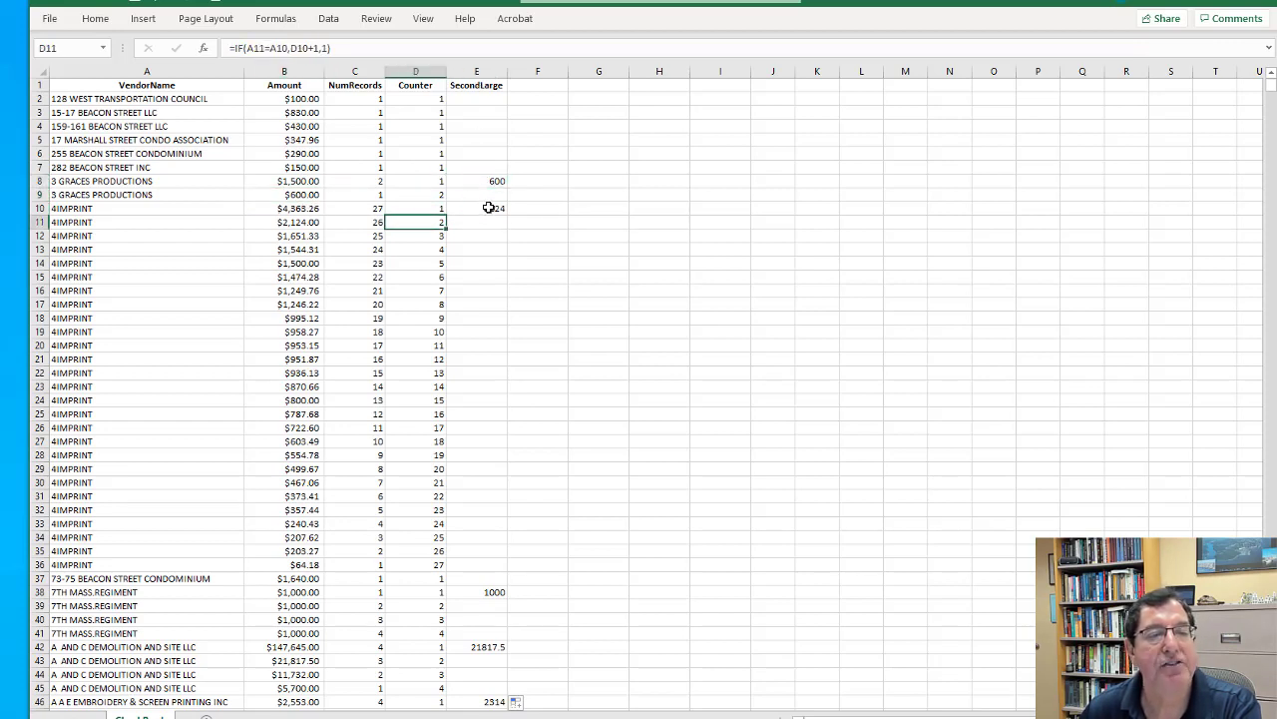
{"action": "left_click", "coordinate": [311, 223]}
{"action": "left_click", "coordinate": [491, 209]}
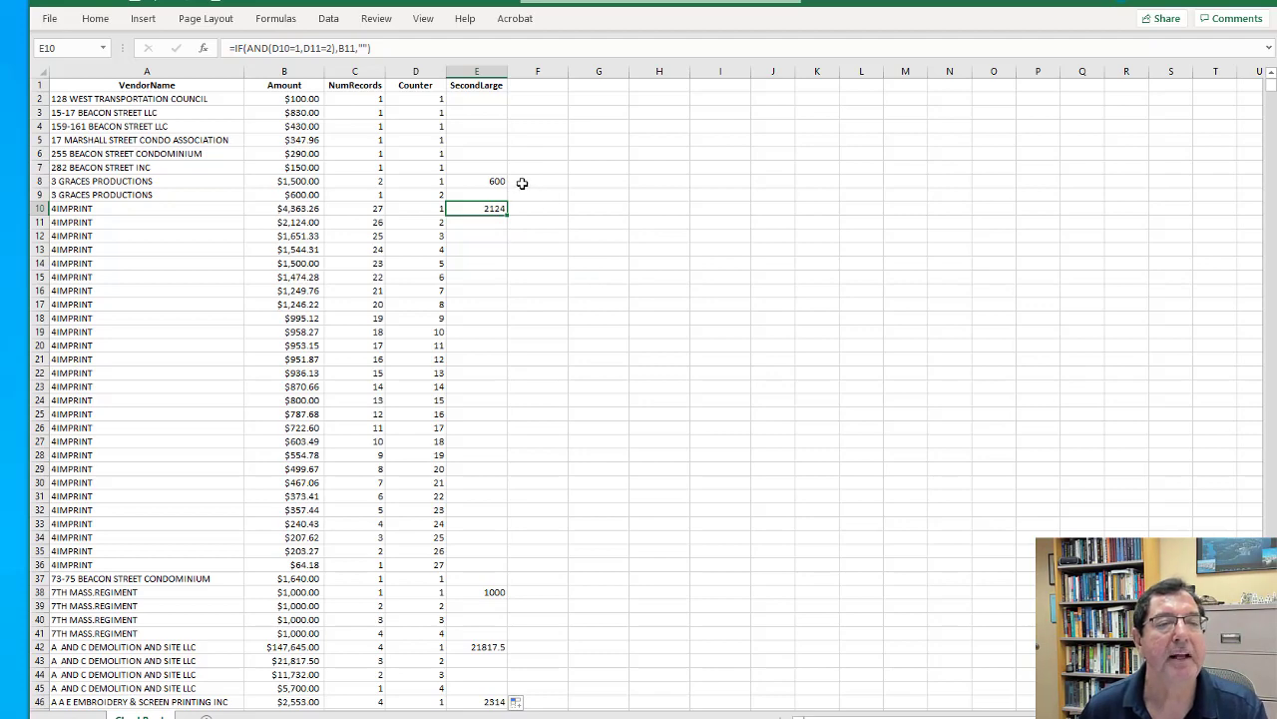
Format column E as Currency with 2 decimal places.
{"action": "right_click", "coordinate": [479, 74]}
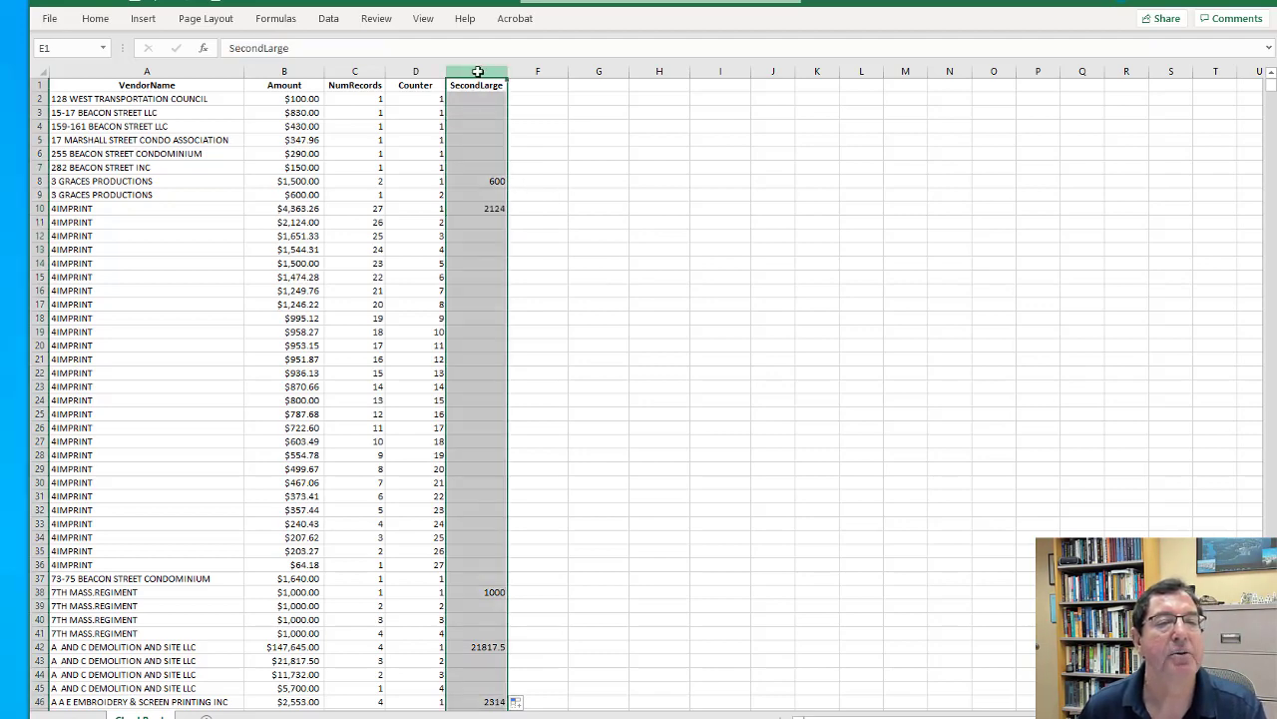
{"action": "left_click", "coordinate": [536, 263]}
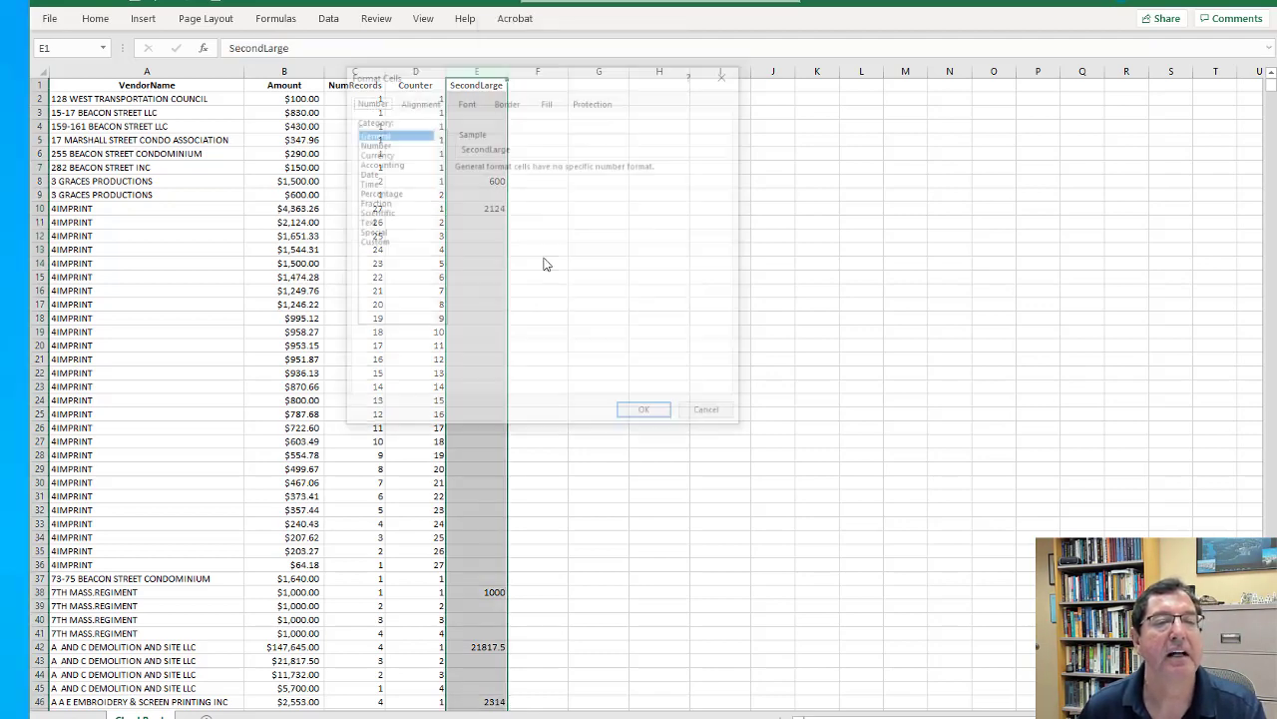
{"action": "left_click", "coordinate": [385, 154]}
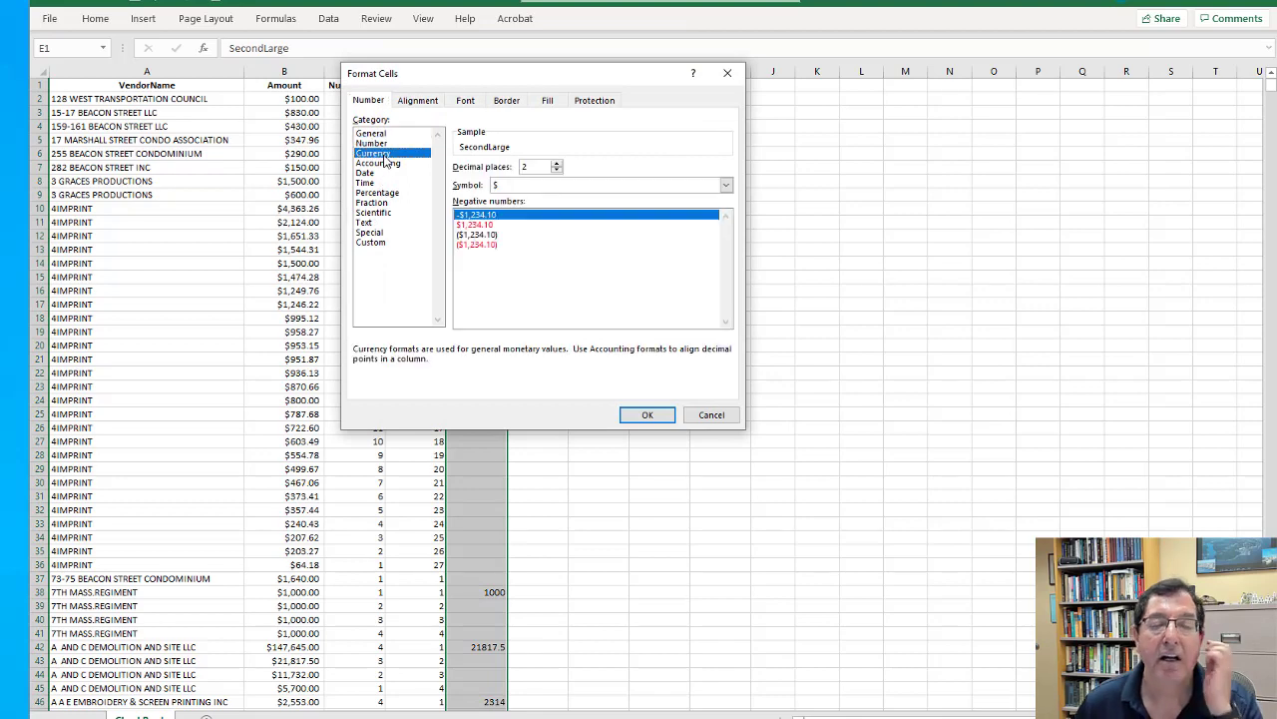
{"action": "left_click", "coordinate": [650, 416]}
{"action": "left_click", "coordinate": [481, 250]}
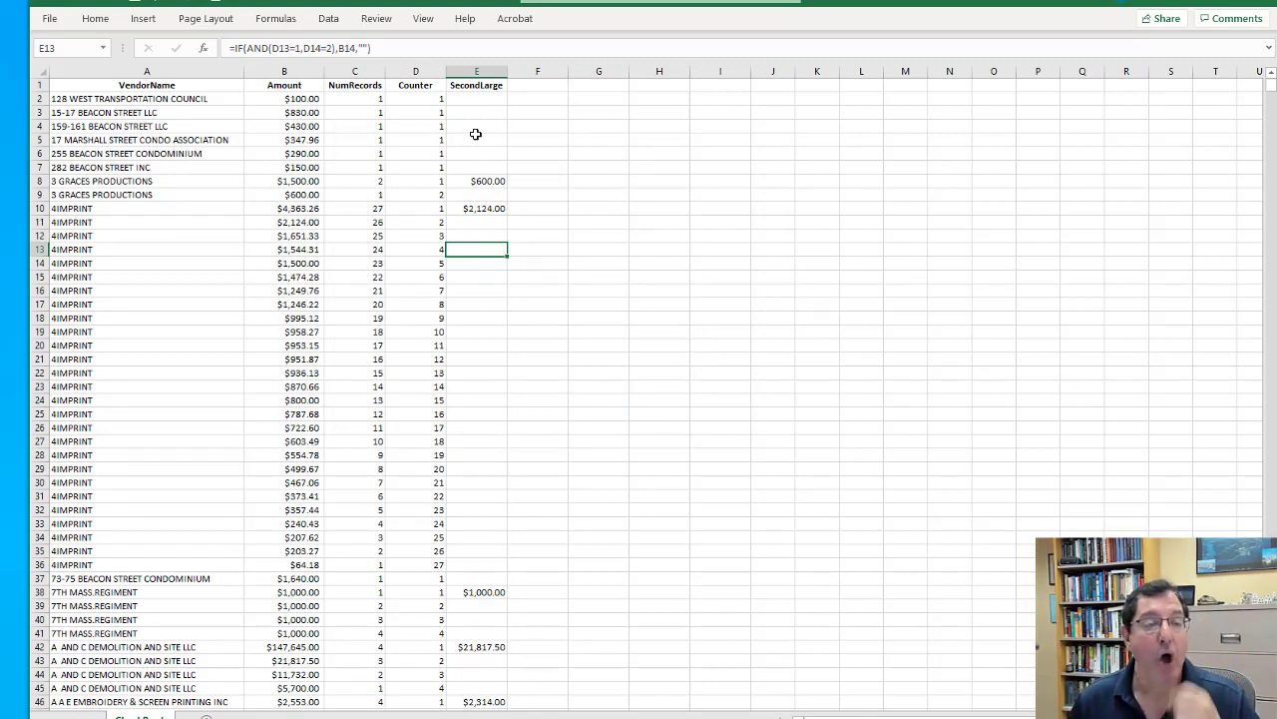
Inspect row 8's values, the SecondLarge formula in E10 and NumRecords in C9.
{"action": "left_click", "coordinate": [40, 180]}
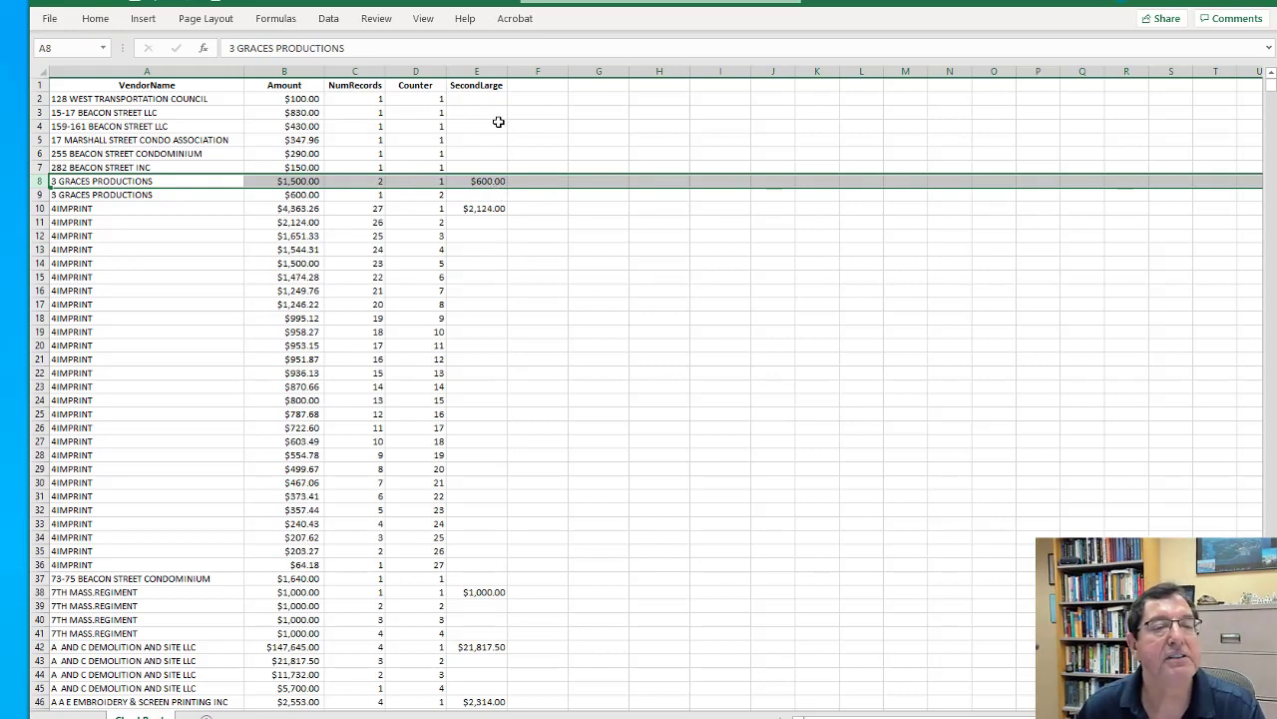
{"action": "left_click", "coordinate": [483, 209]}
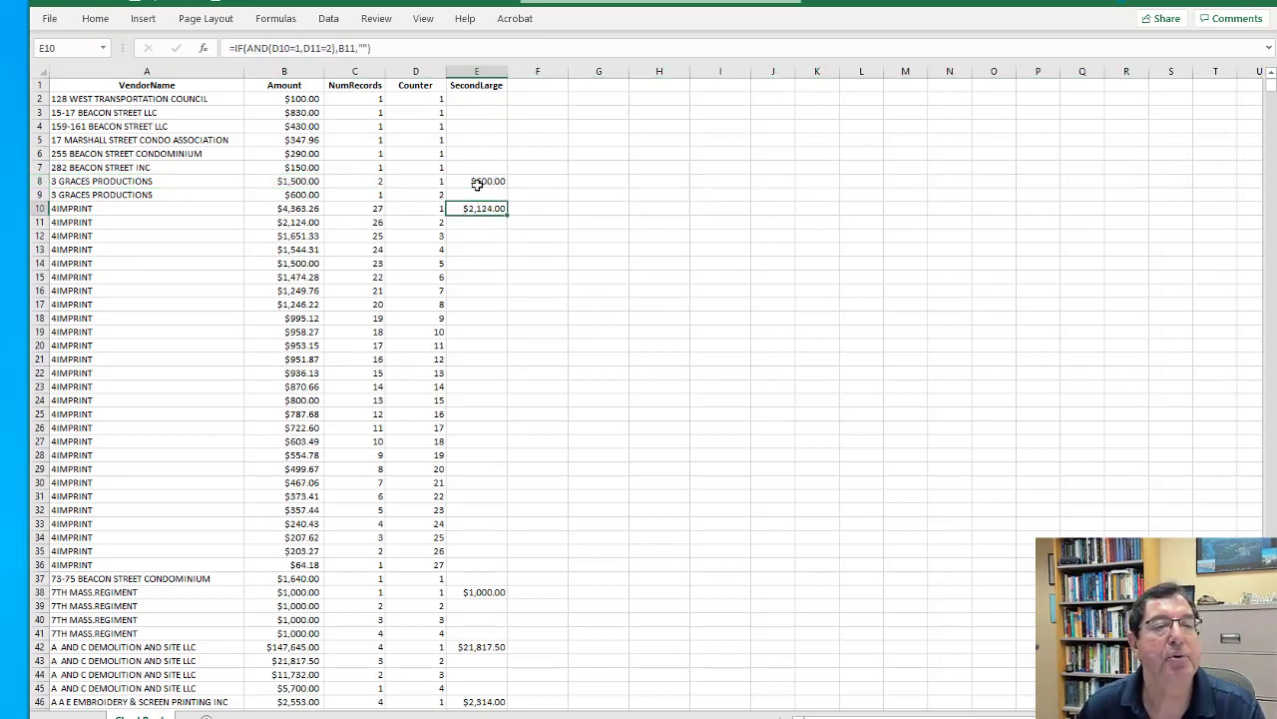
{"action": "left_click", "coordinate": [348, 193]}
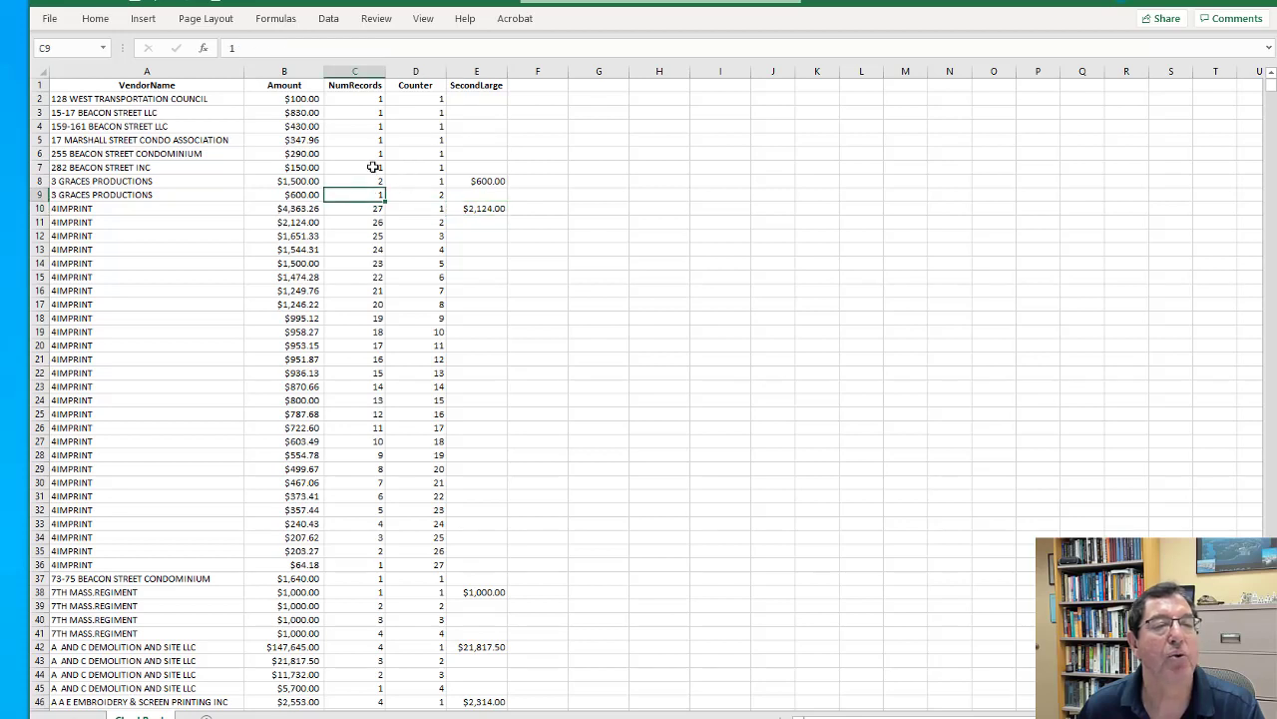
Convert the Counter and SecondLarge columns to plain values with Copy and Paste Values.
{"action": "left_click_drag", "start_coordinate": [417, 70], "coordinate": [473, 71]}
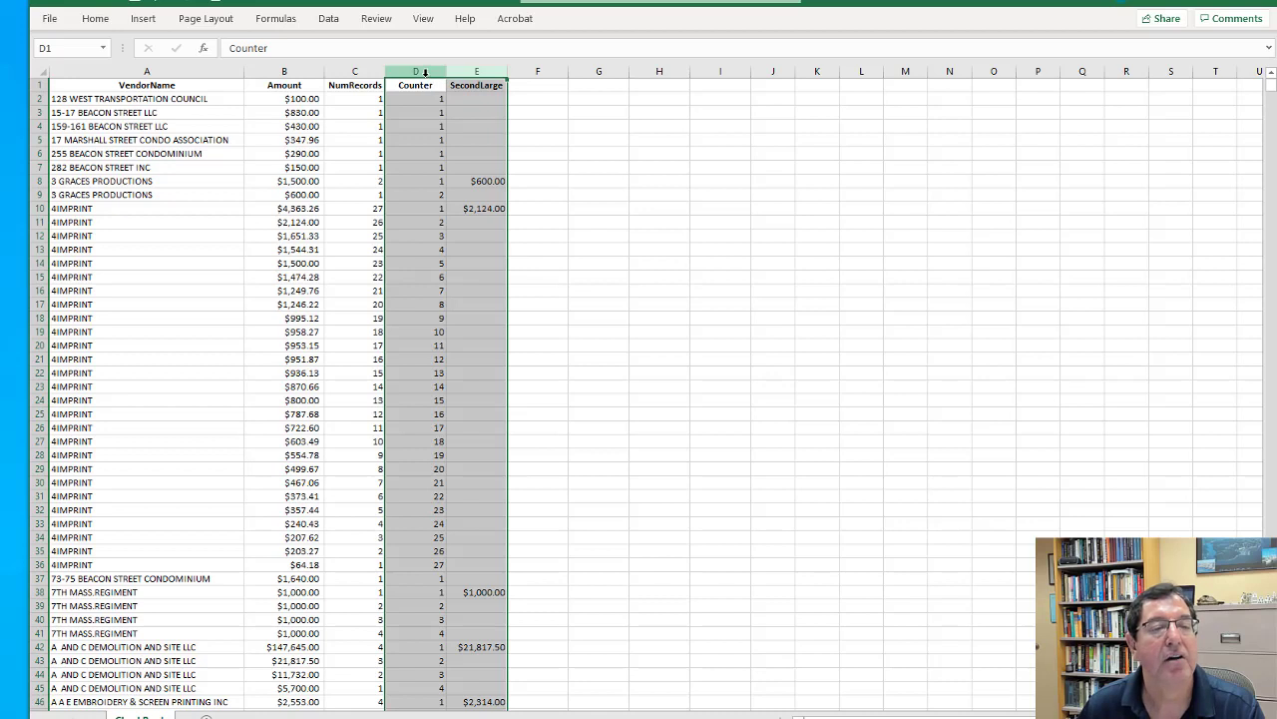
{"action": "right_click", "coordinate": [424, 72]}
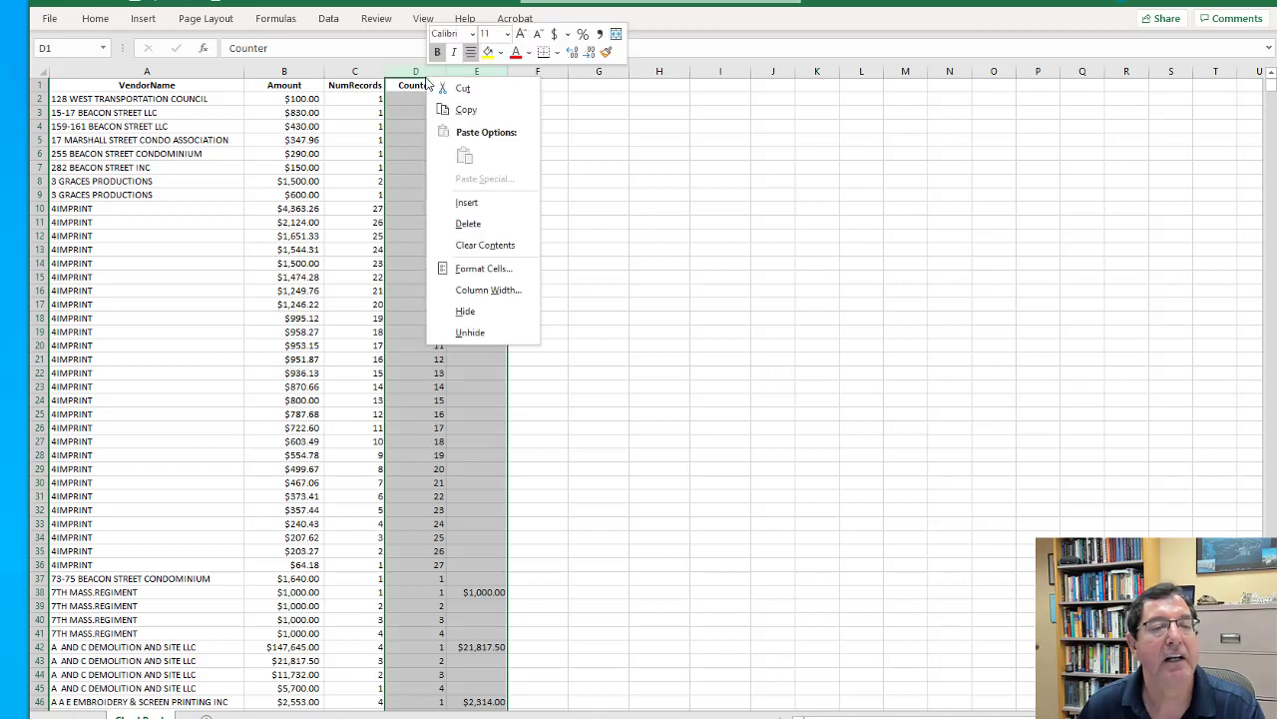
{"action": "left_click", "coordinate": [475, 115]}
{"action": "right_click", "coordinate": [426, 146]}
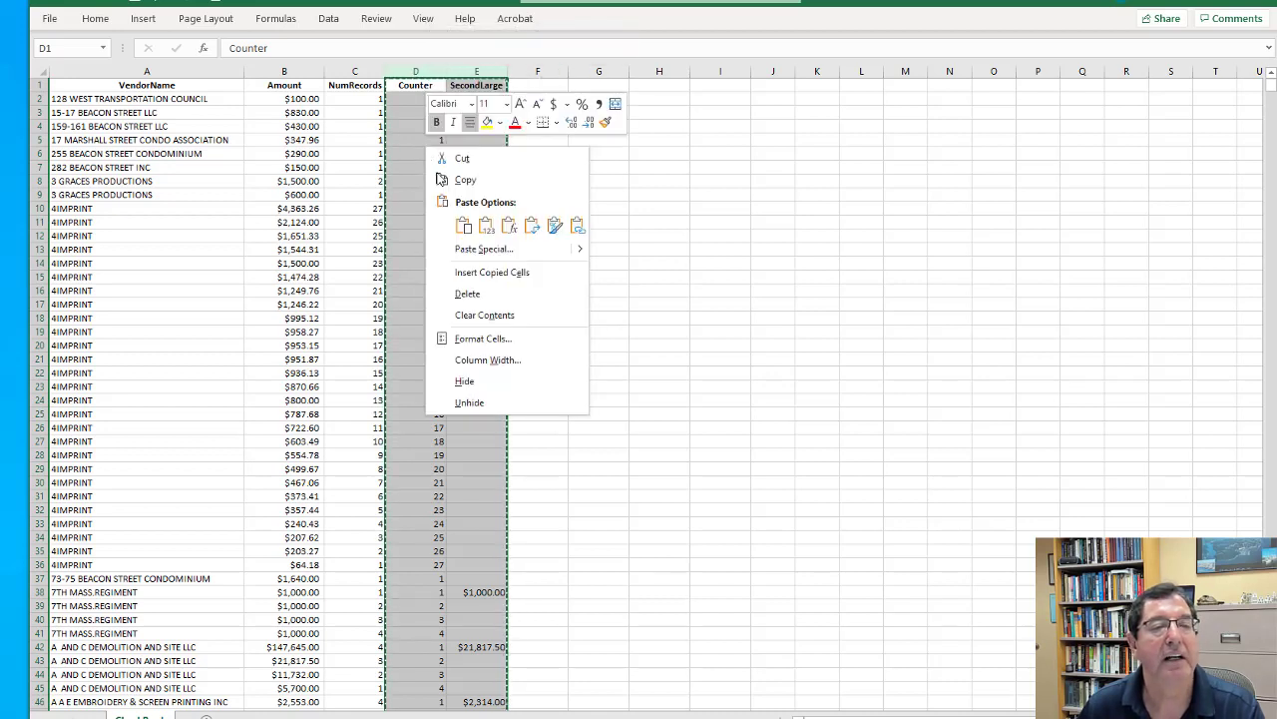
{"action": "left_click", "coordinate": [487, 229]}
{"action": "key", "text": "Right"}
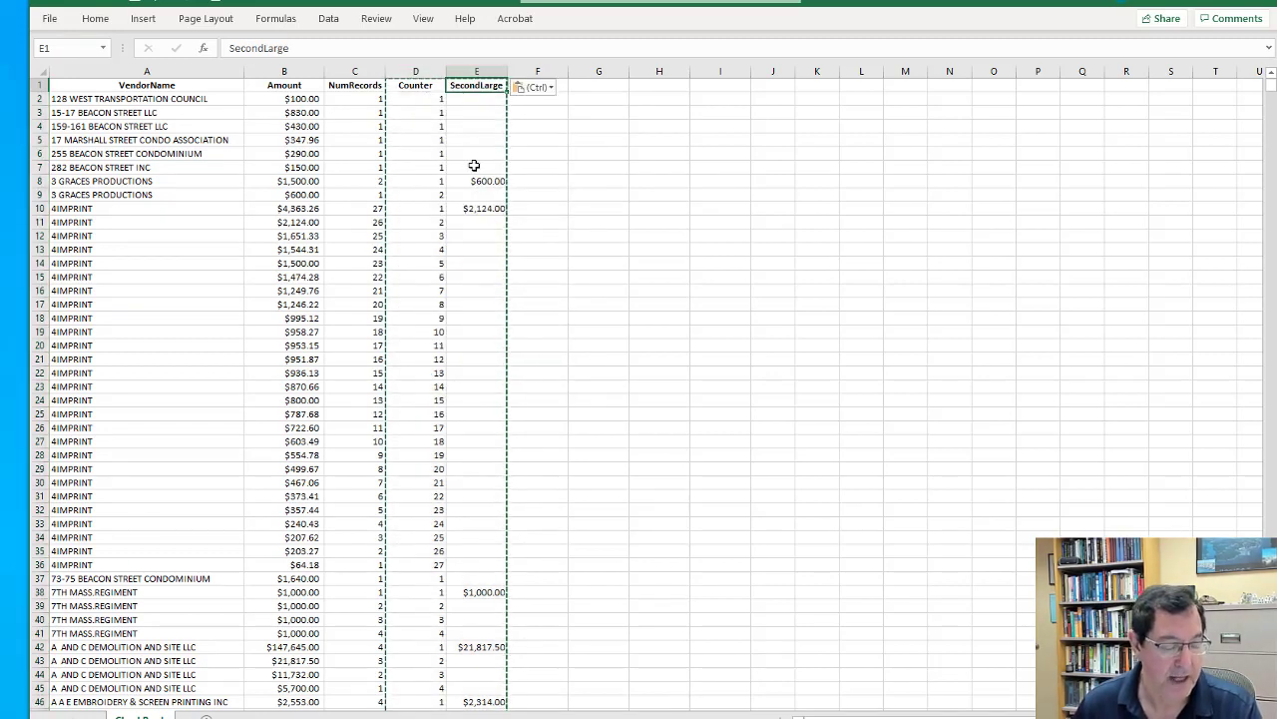
Delete the Counter column.
{"action": "left_click", "coordinate": [416, 73]}
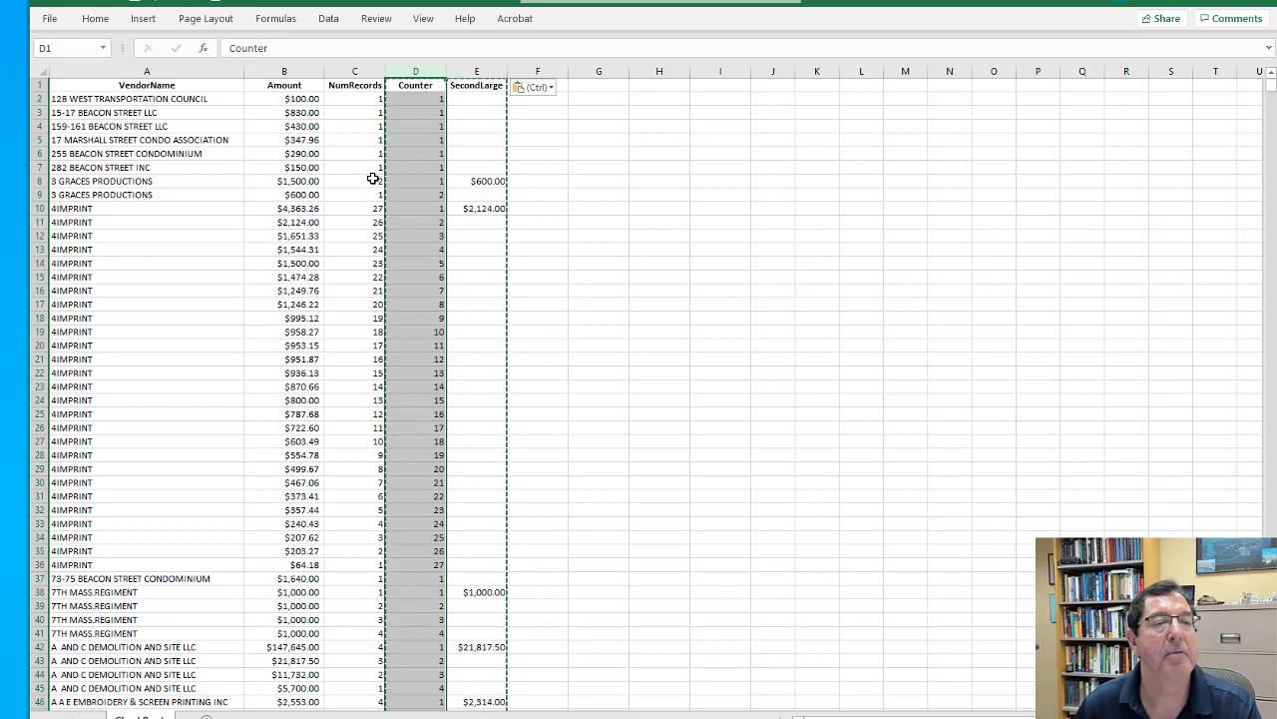
{"action": "right_click", "coordinate": [413, 82]}
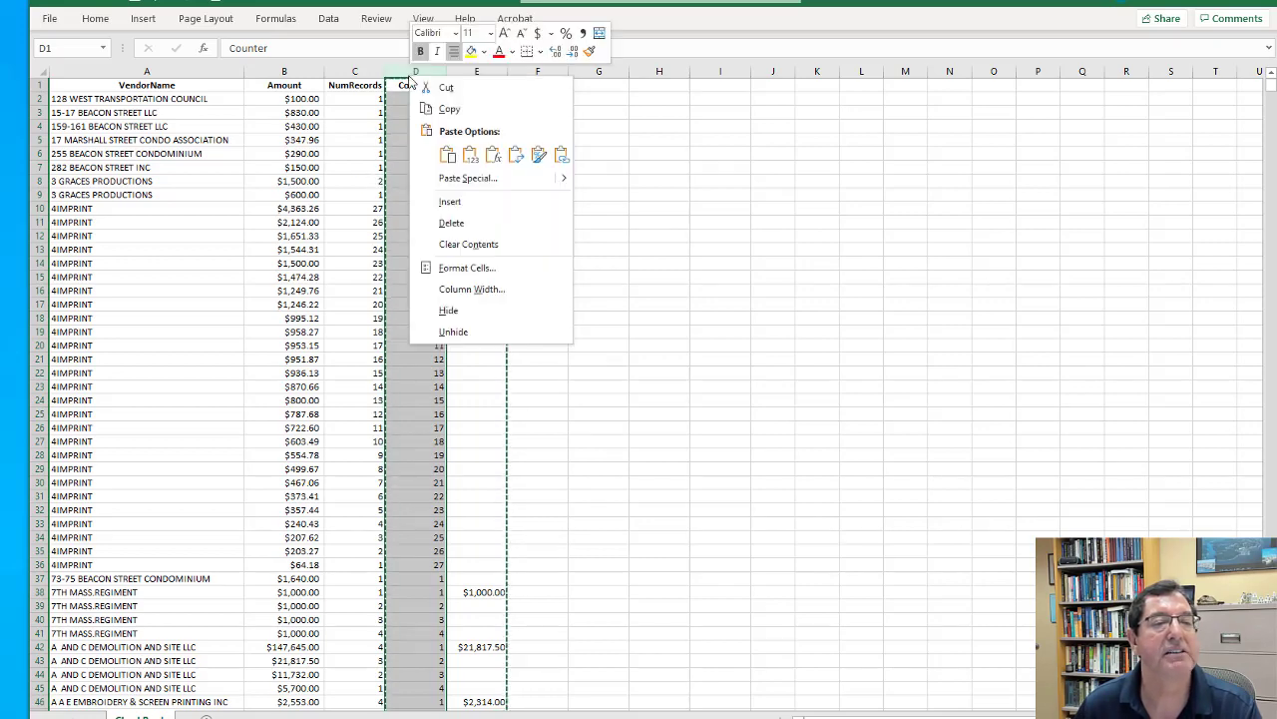
{"action": "left_click", "coordinate": [452, 224]}
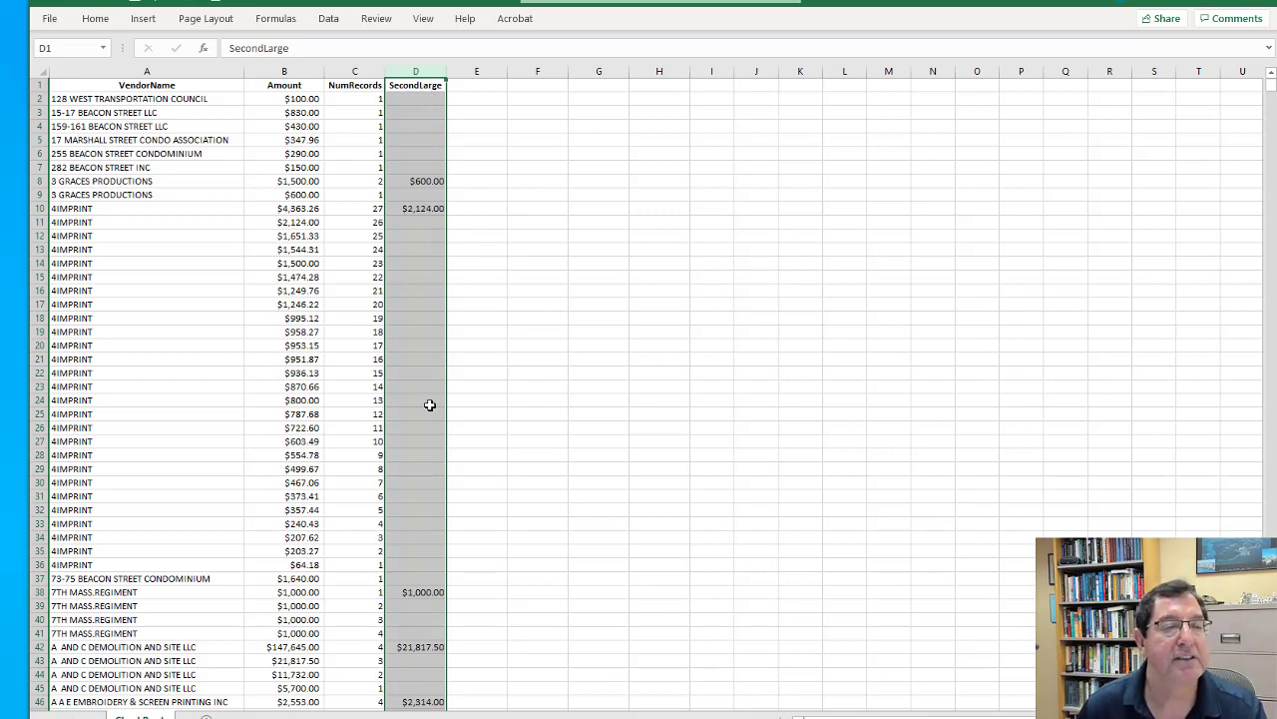
Custom-sort by SecondLarge Z to A after removing the VendorName sort level.
{"action": "left_click_drag", "start_coordinate": [429, 265], "coordinate": [431, 368]}
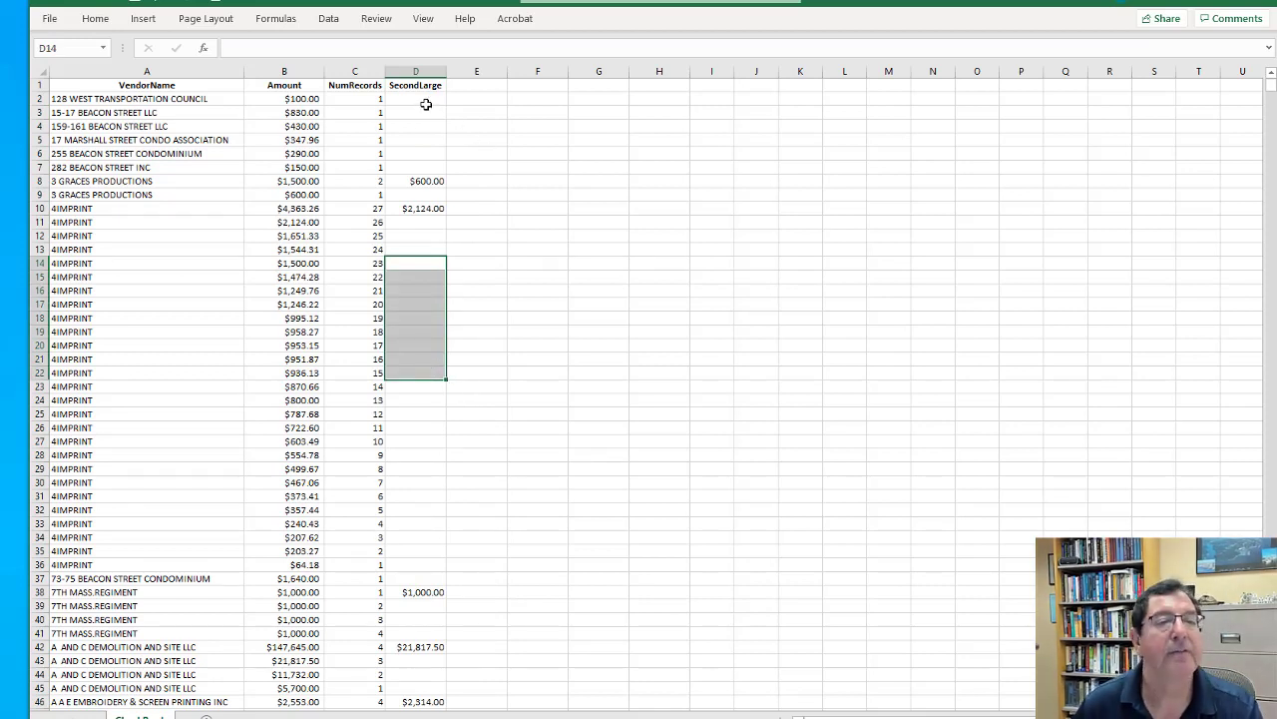
{"action": "left_click", "coordinate": [425, 100]}
{"action": "right_click", "coordinate": [425, 100]}
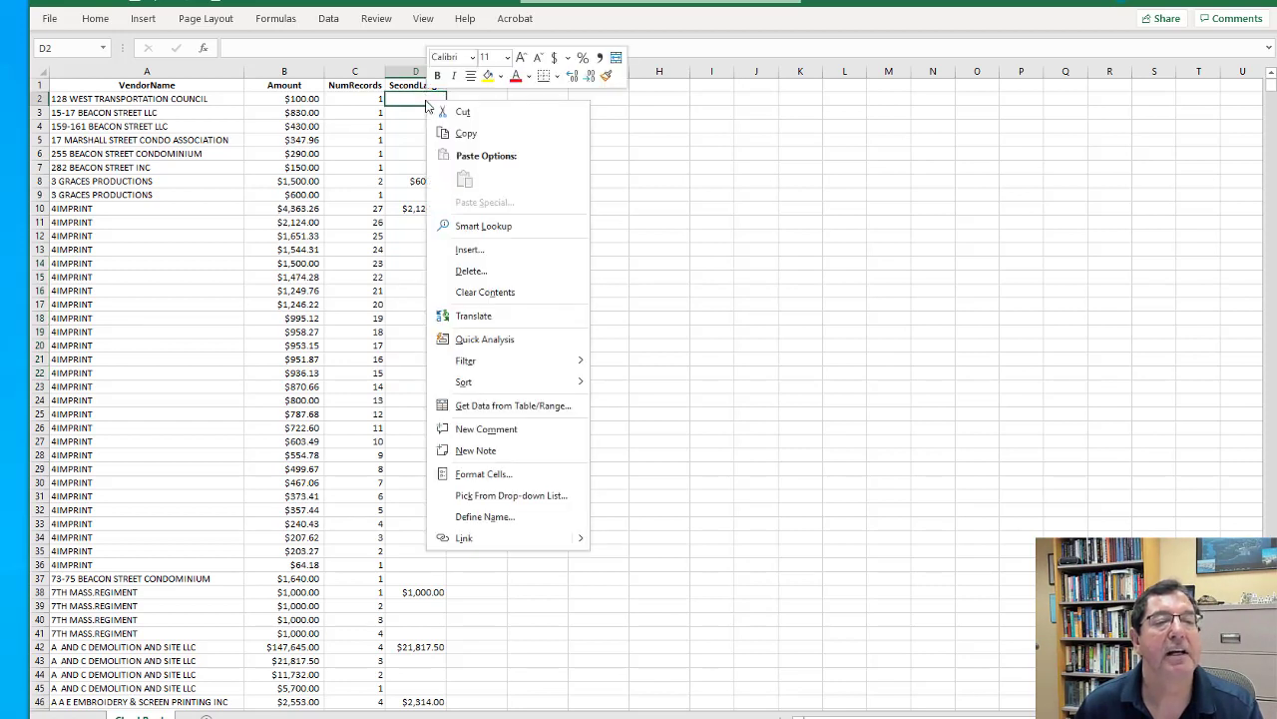
{"action": "mouse_move", "coordinate": [475, 390]}
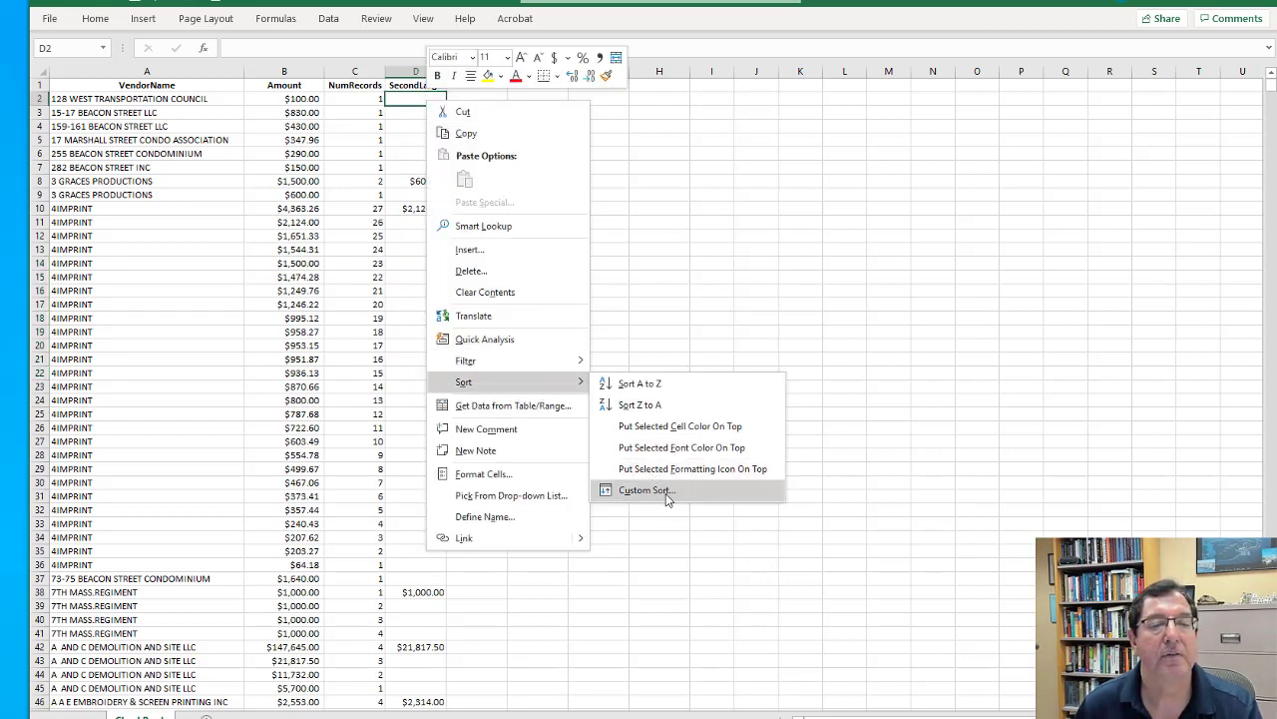
{"action": "left_click", "coordinate": [666, 493]}
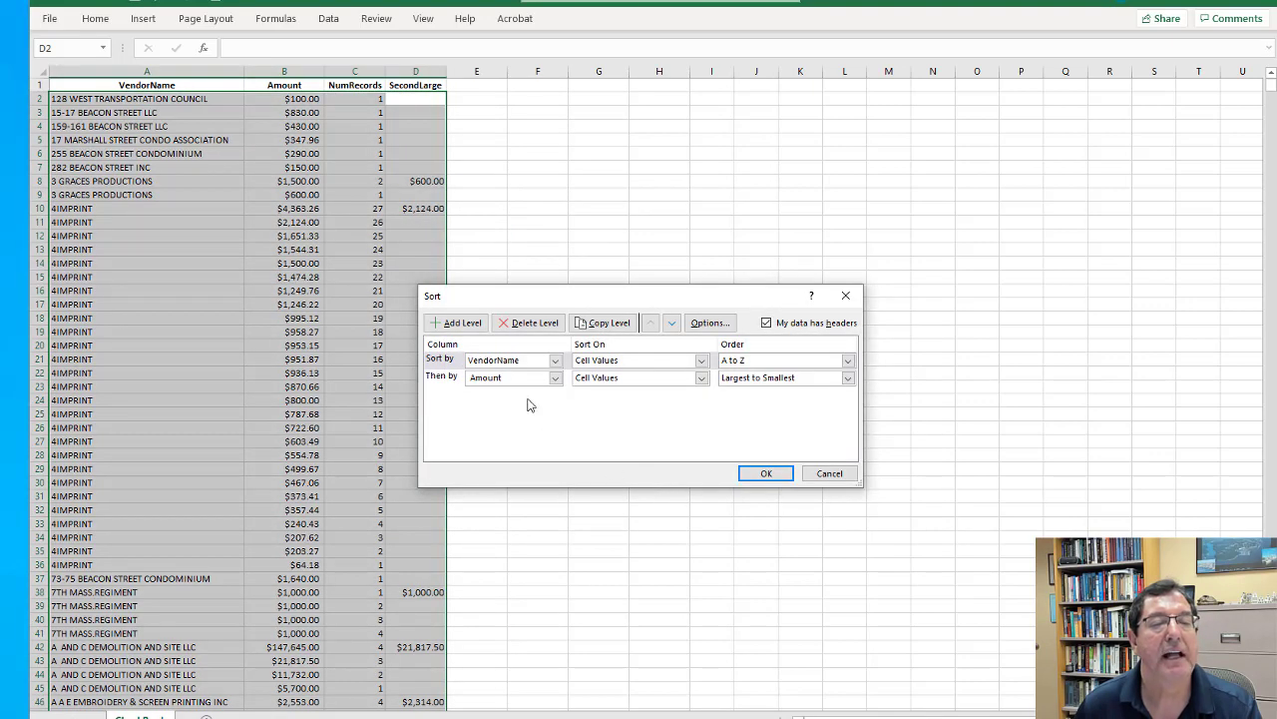
{"action": "left_click", "coordinate": [529, 323]}
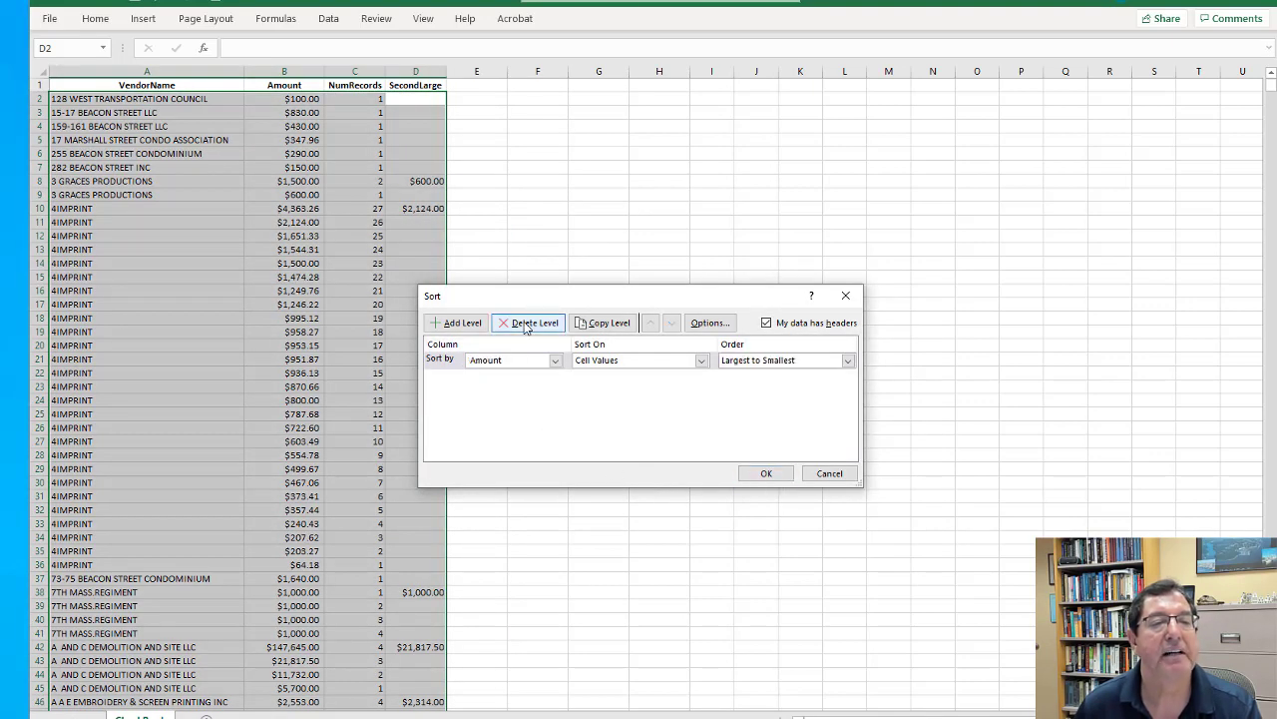
{"action": "left_click", "coordinate": [555, 361]}
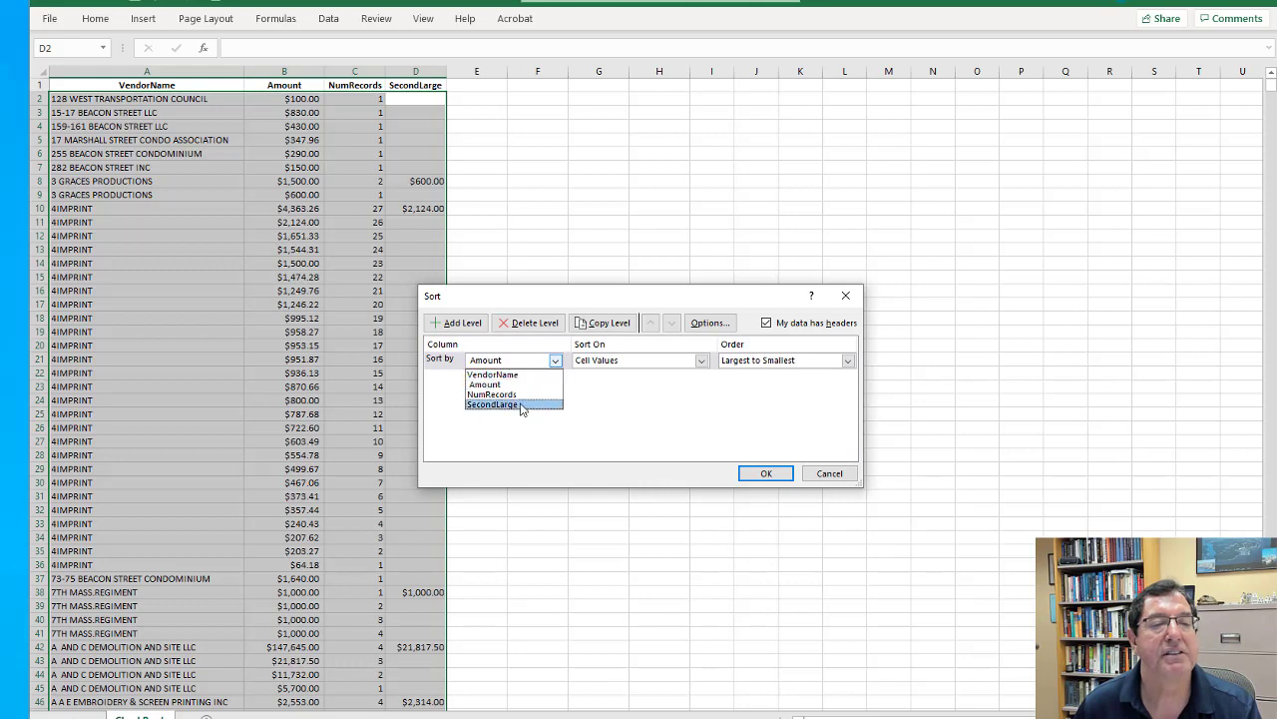
{"action": "left_click", "coordinate": [522, 408]}
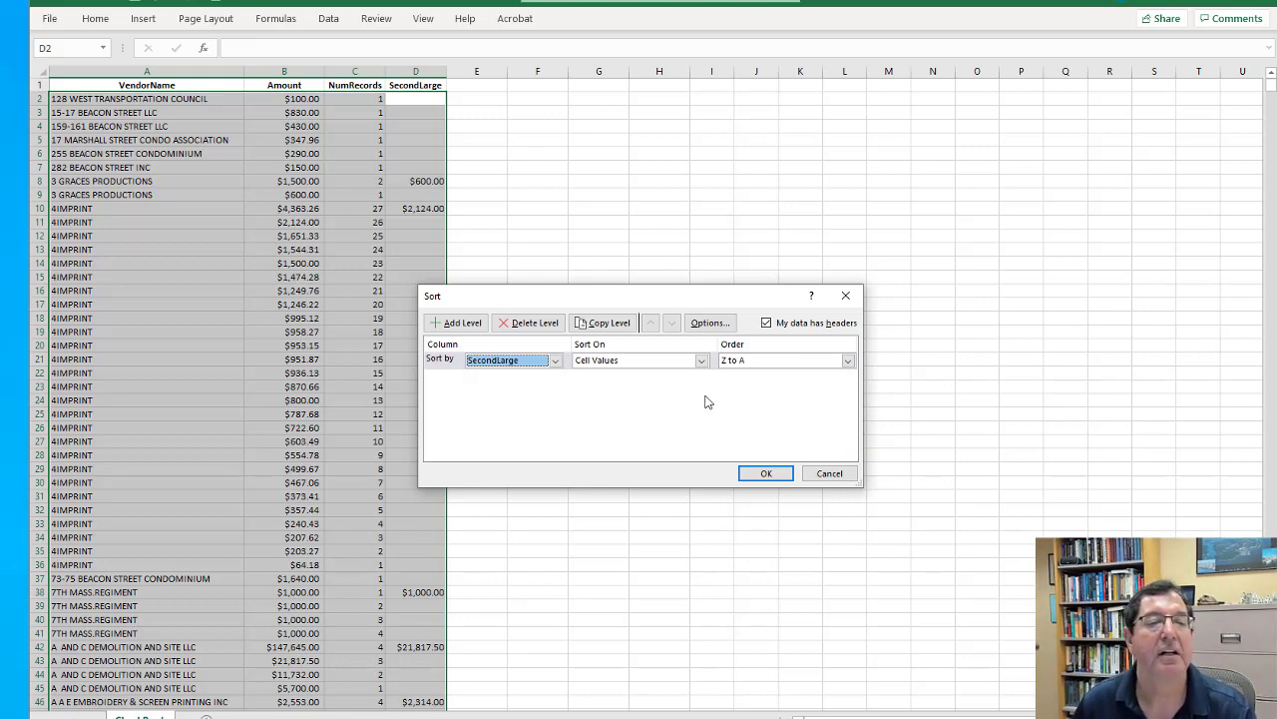
{"action": "left_click", "coordinate": [778, 476]}
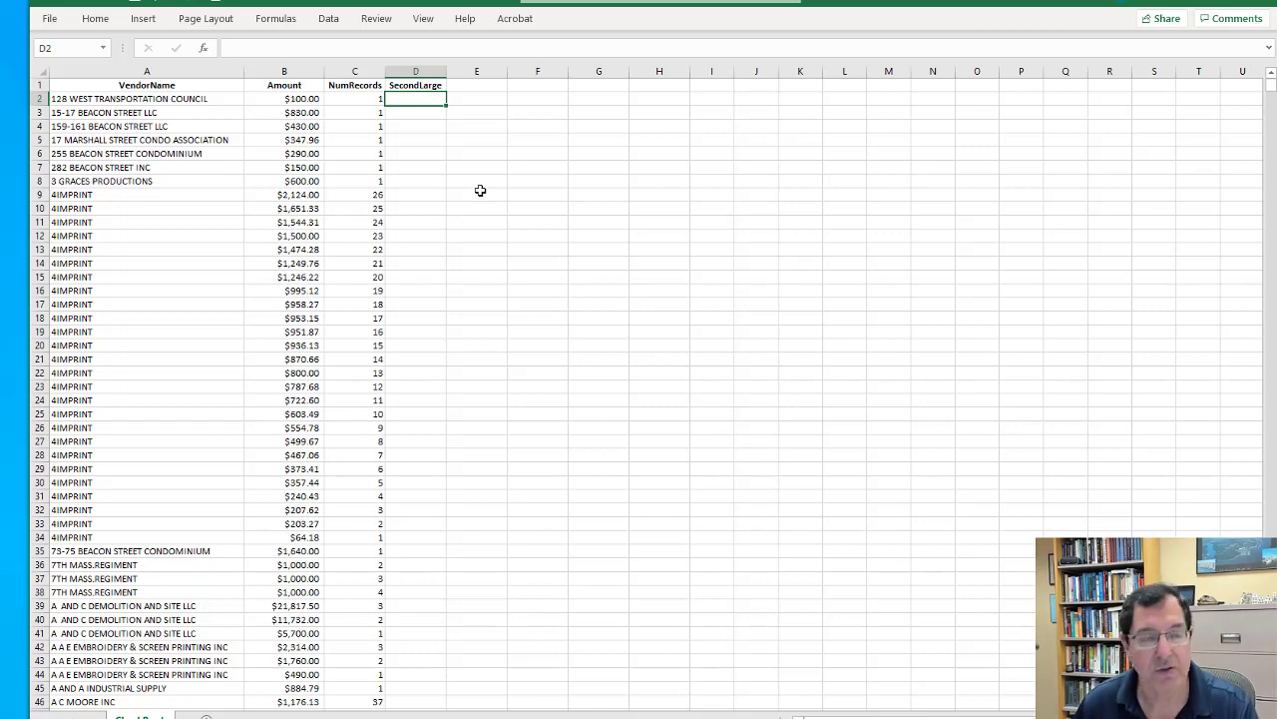
Undo the previous sort and cancel a Custom Sort attempt without applying it.
{"action": "key", "text": "ctrl+z"}
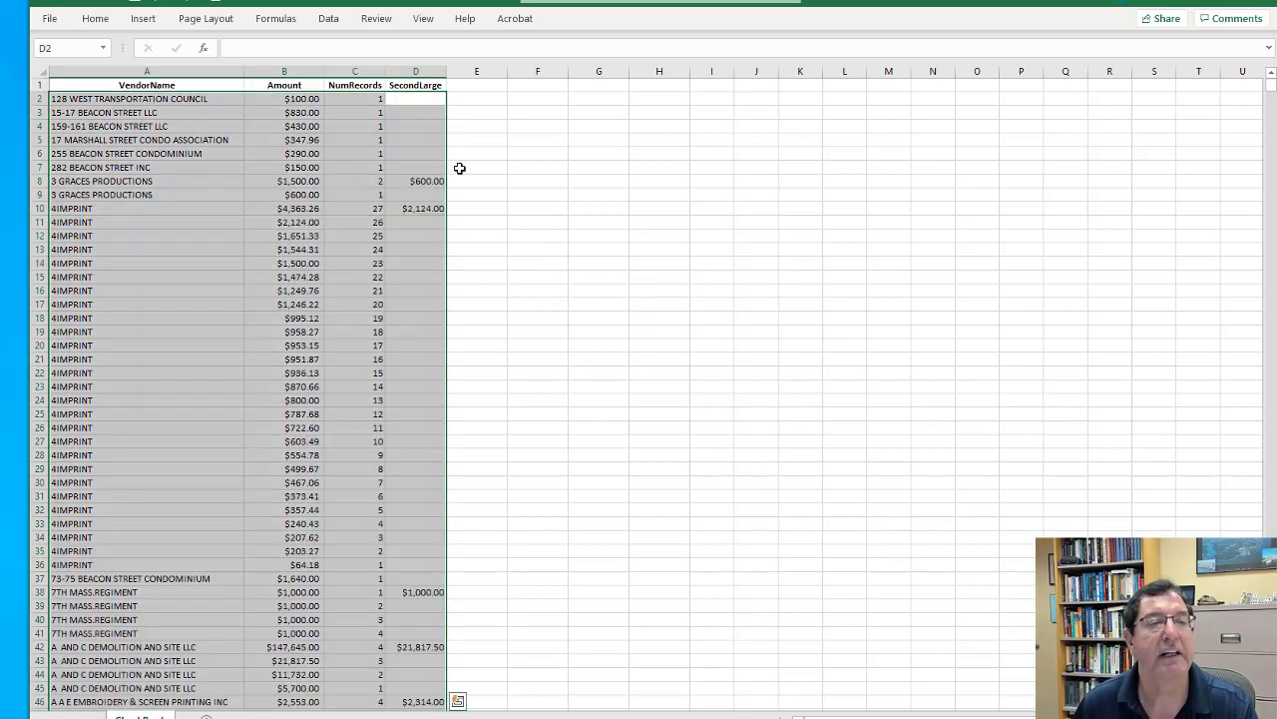
{"action": "right_click", "coordinate": [408, 102]}
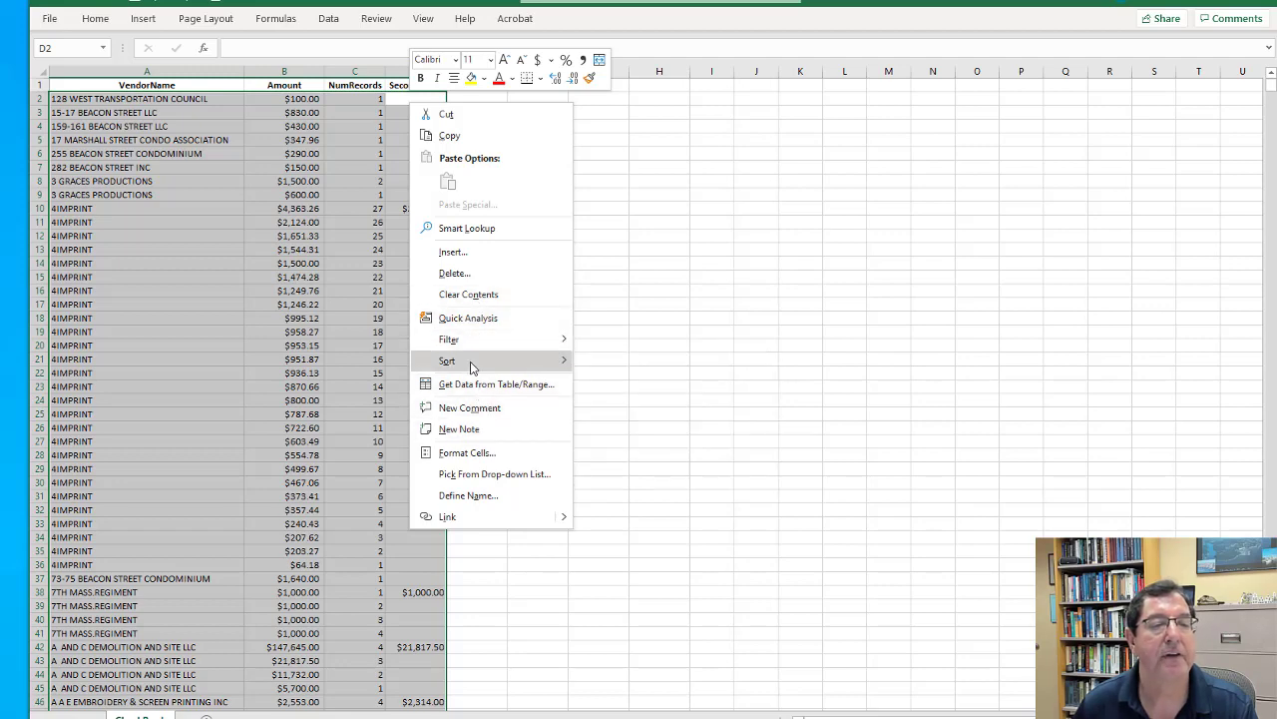
{"action": "mouse_move", "coordinate": [472, 367]}
{"action": "left_click", "coordinate": [664, 472]}
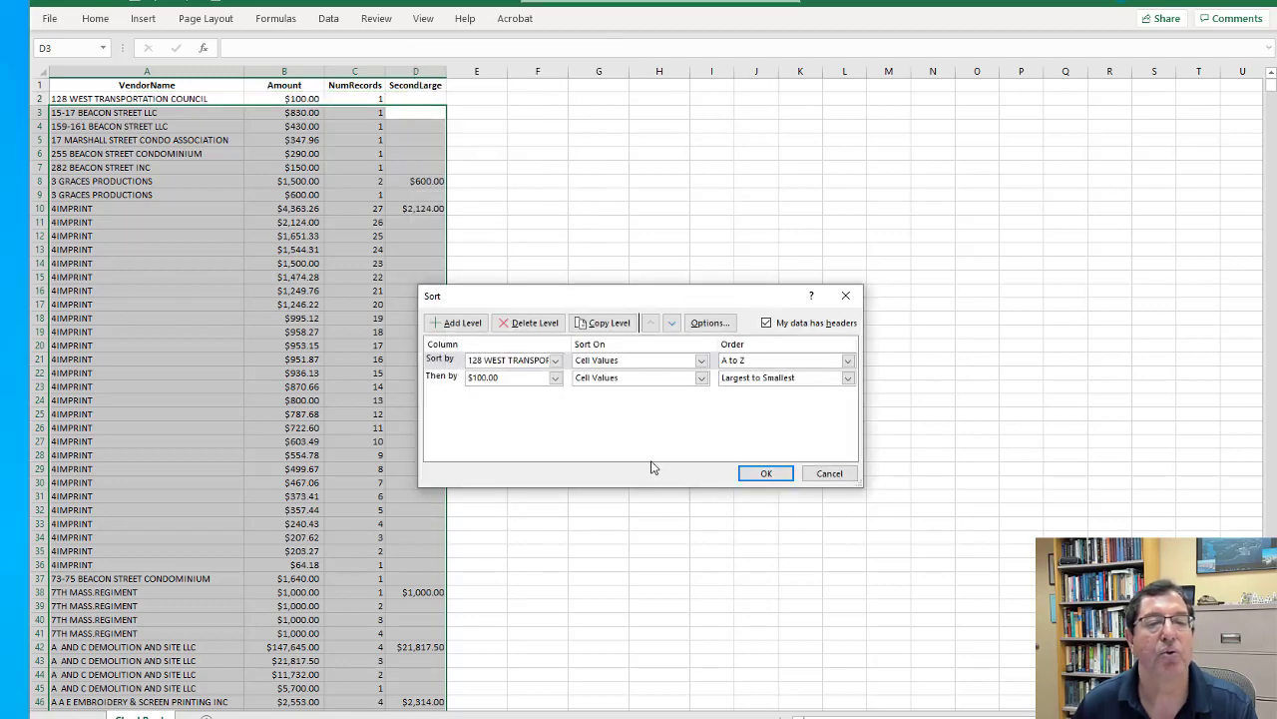
{"action": "left_click", "coordinate": [454, 355]}
{"action": "left_click", "coordinate": [530, 322]}
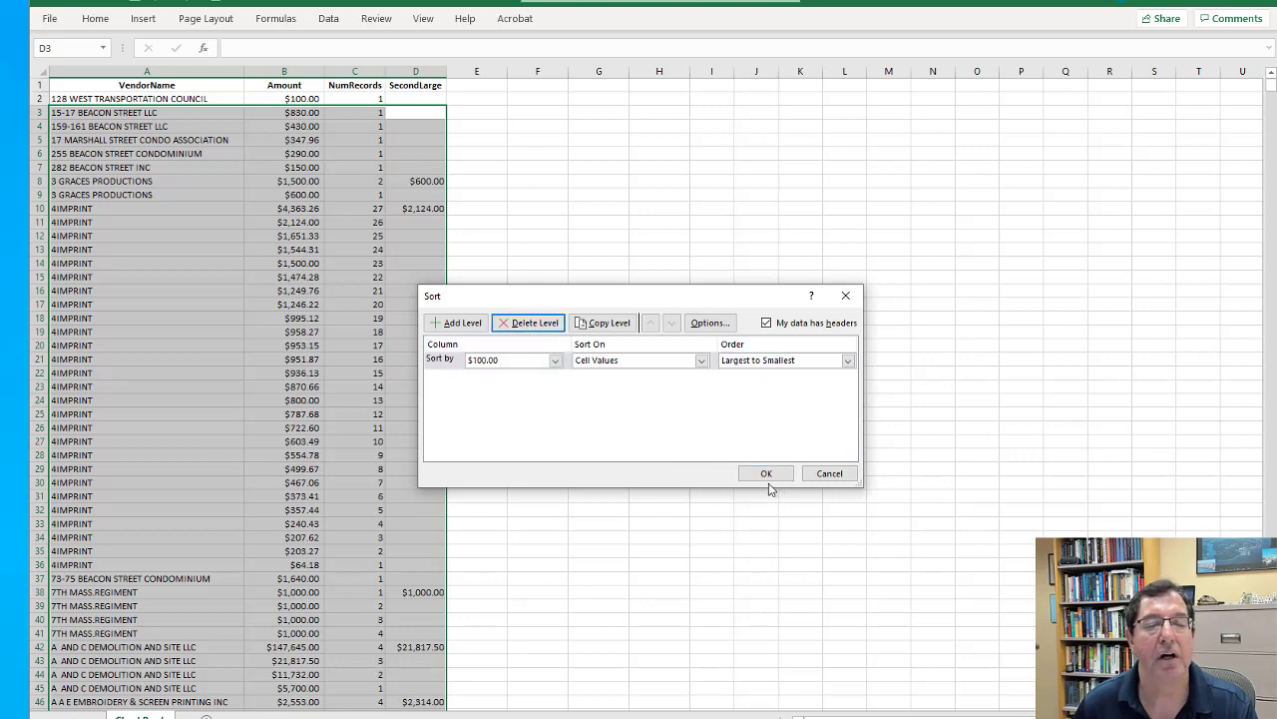
{"action": "left_click", "coordinate": [829, 473]}
{"action": "left_click", "coordinate": [379, 361]}
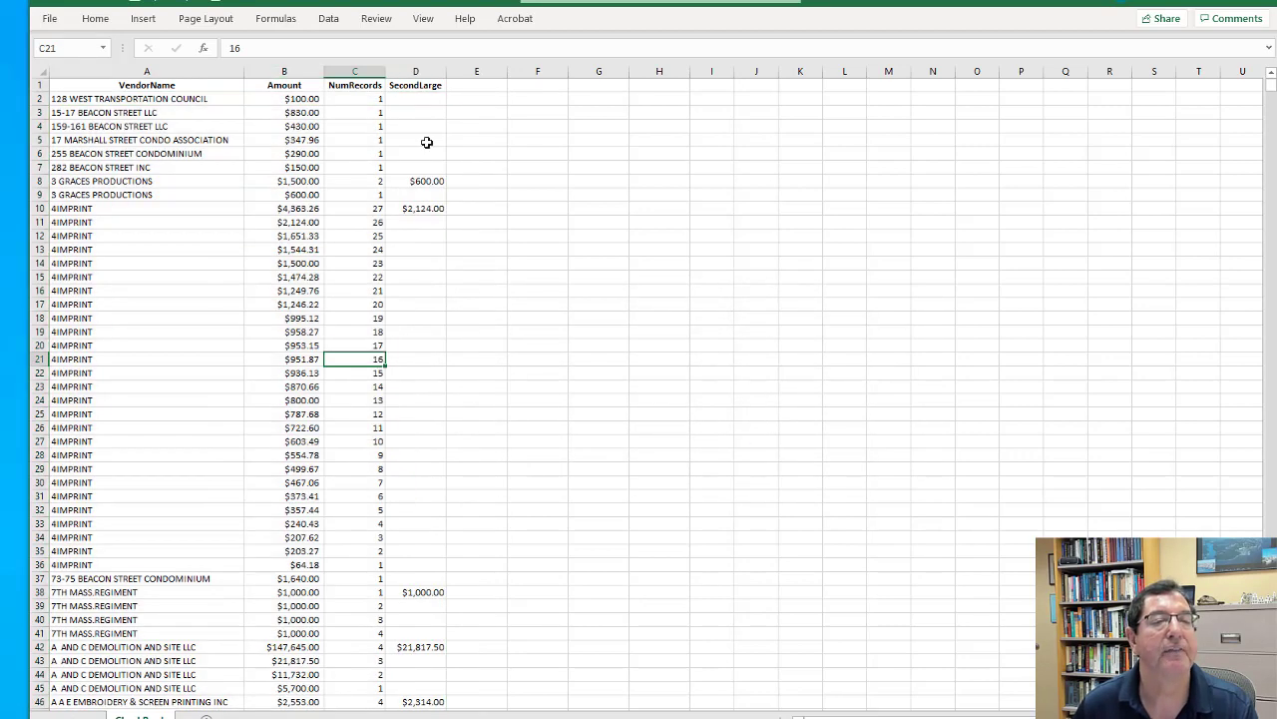
Sort the rows by SecondLarge smallest to largest from cell D8's context menu.
{"action": "left_click", "coordinate": [412, 104]}
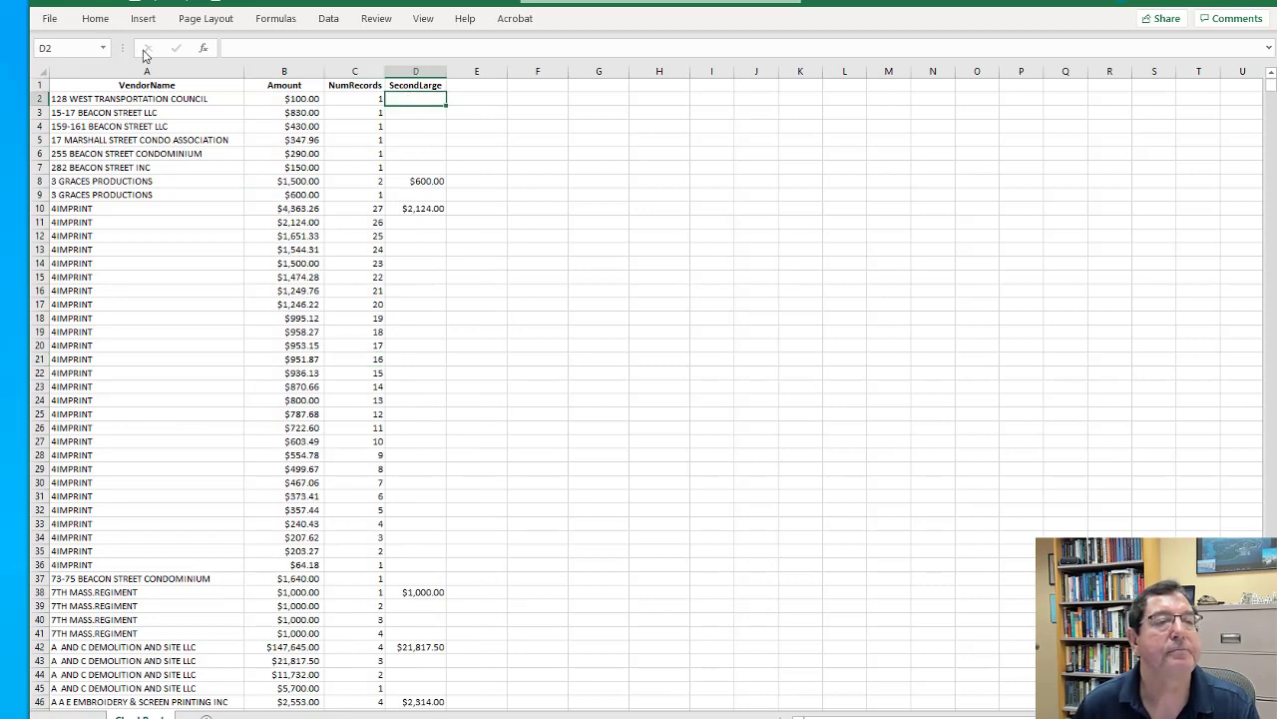
{"action": "right_click", "coordinate": [408, 100]}
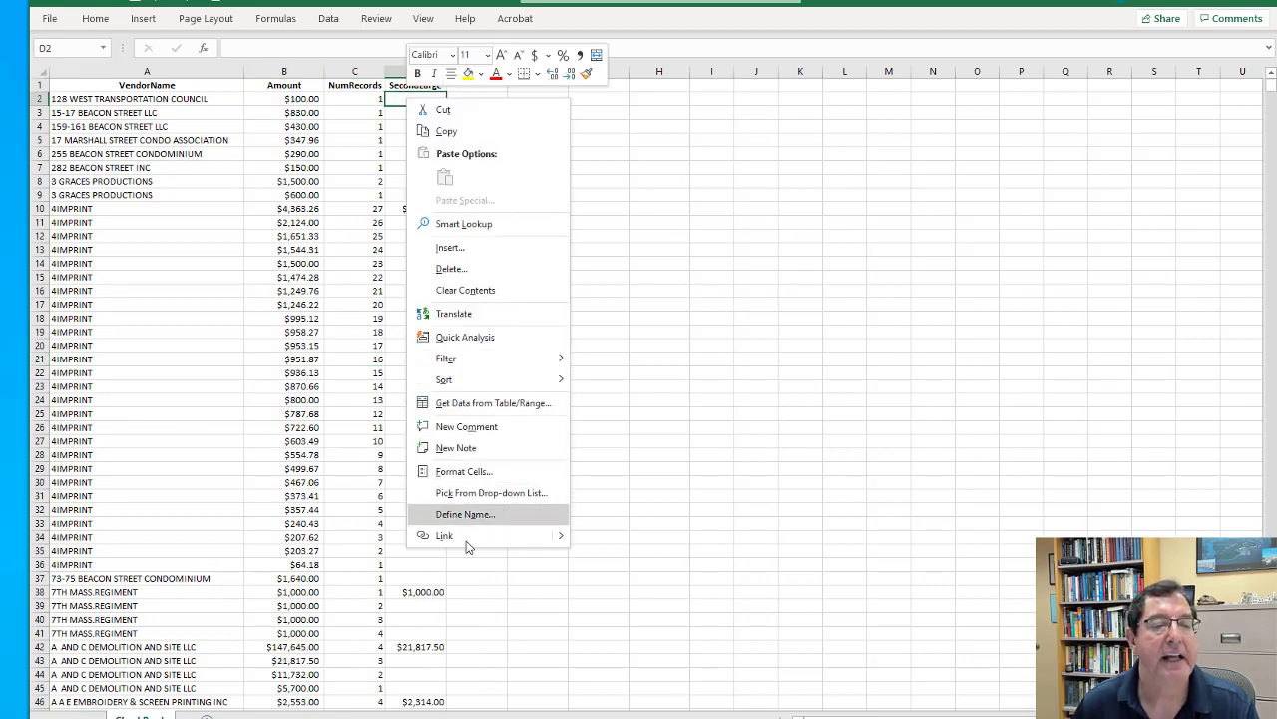
{"action": "mouse_move", "coordinate": [466, 389]}
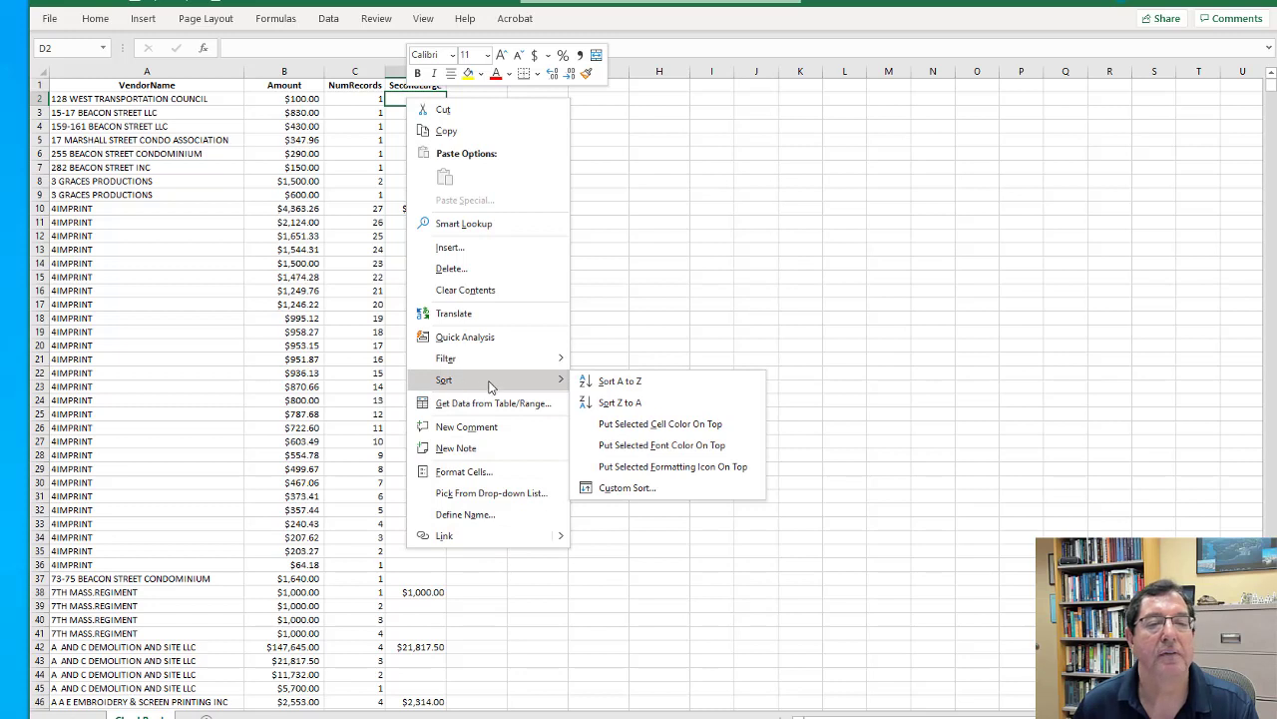
{"action": "key", "text": "Escape"}
{"action": "left_click", "coordinate": [427, 182]}
{"action": "right_click", "coordinate": [427, 182]}
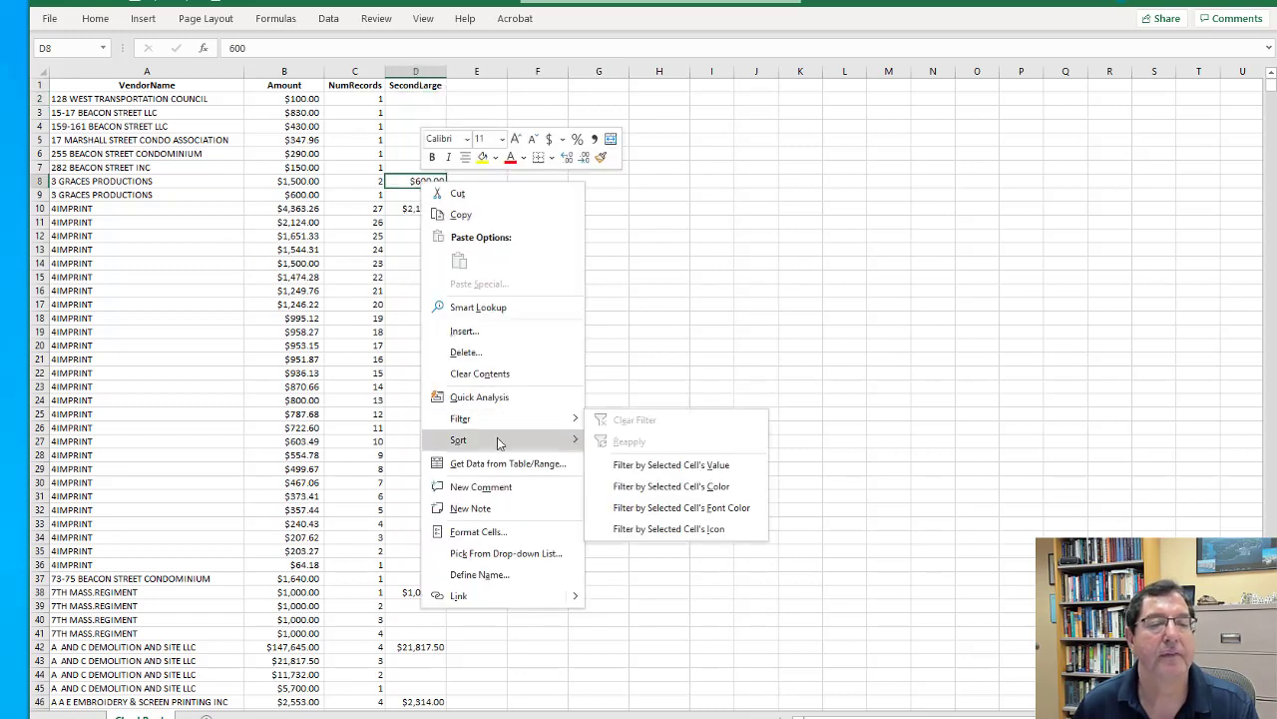
{"action": "mouse_move", "coordinate": [500, 442]}
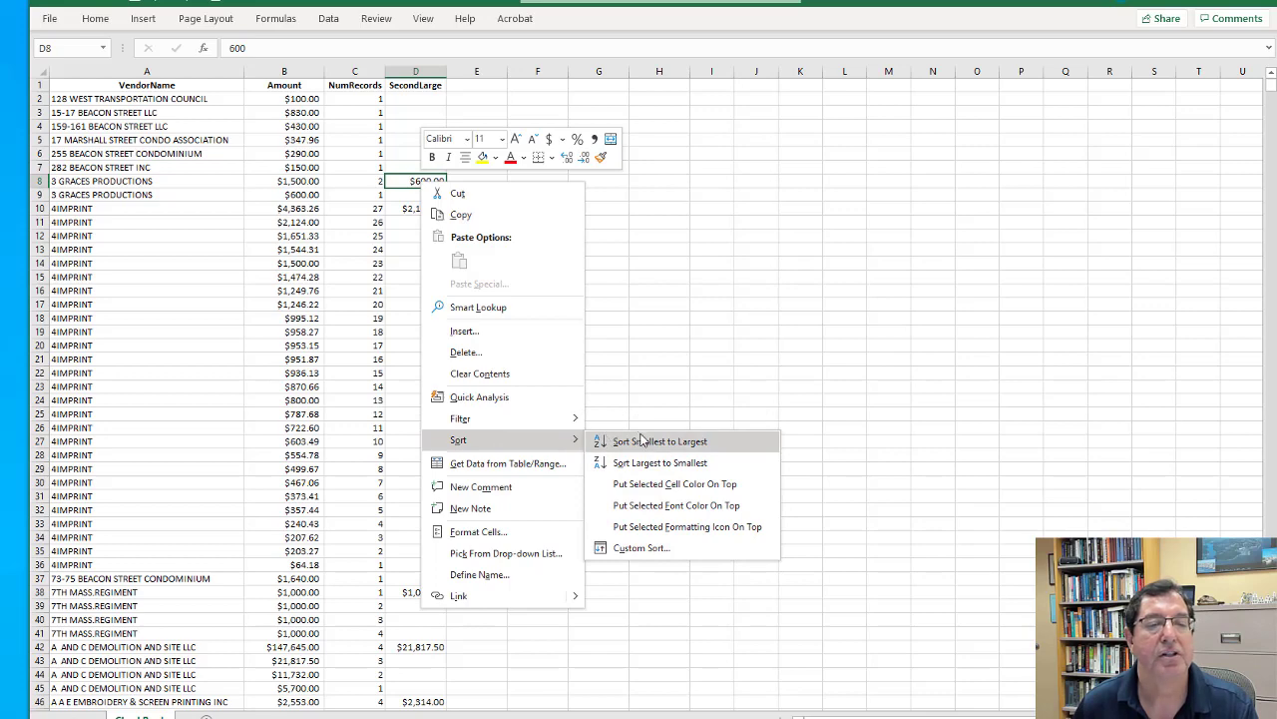
{"action": "left_click", "coordinate": [667, 462]}
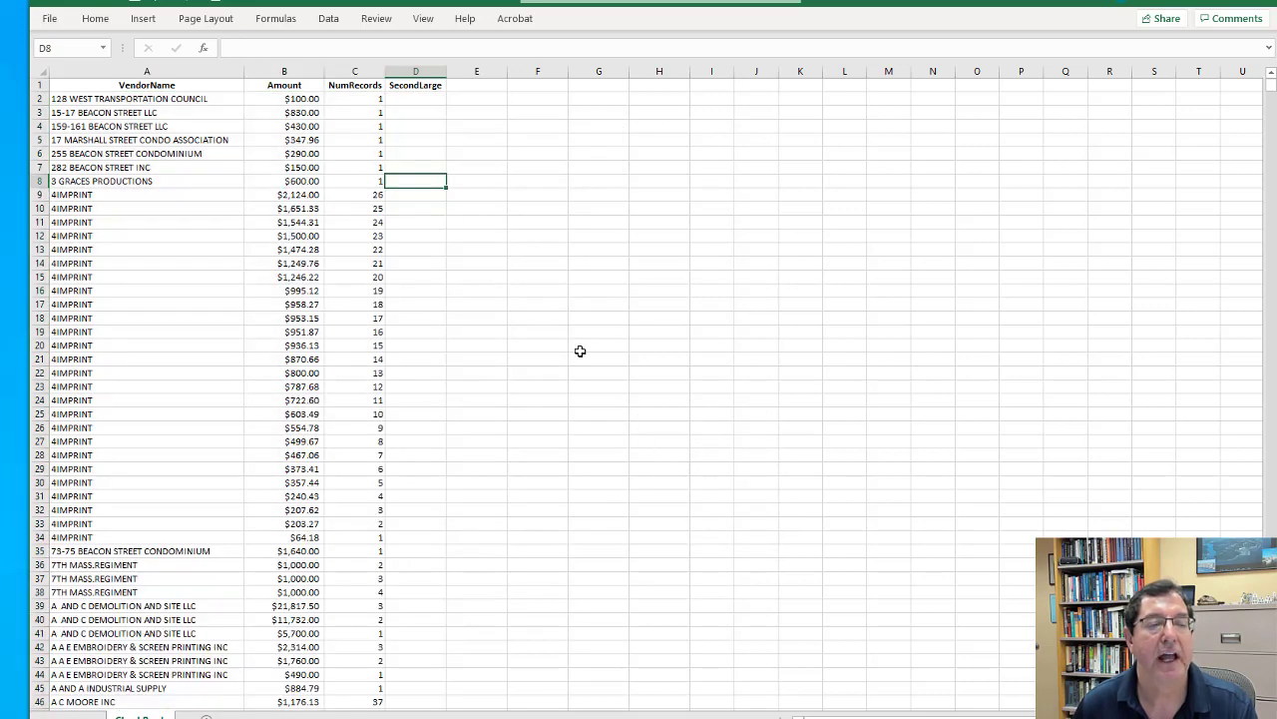
Apply the SecondLarge A to Z (smallest to largest) order in Custom Sort.
{"action": "left_click", "coordinate": [401, 117]}
{"action": "right_click", "coordinate": [401, 117]}
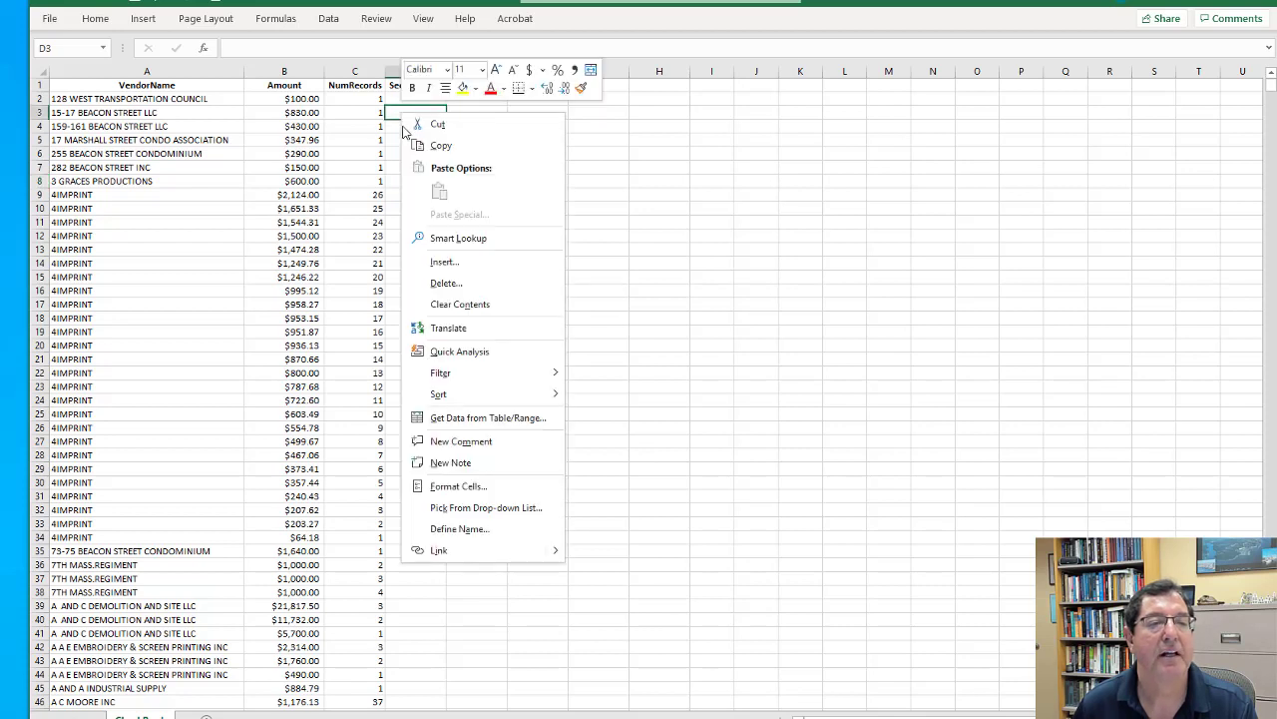
{"action": "mouse_move", "coordinate": [539, 404]}
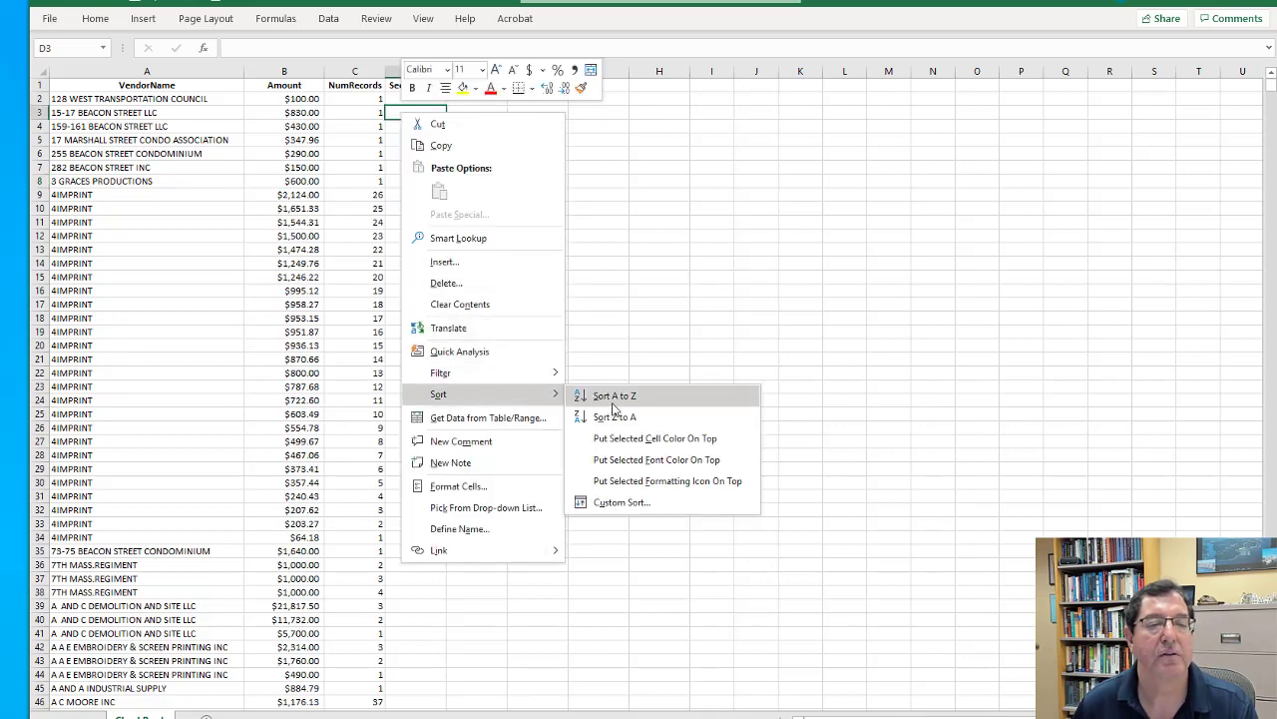
{"action": "left_click", "coordinate": [621, 502]}
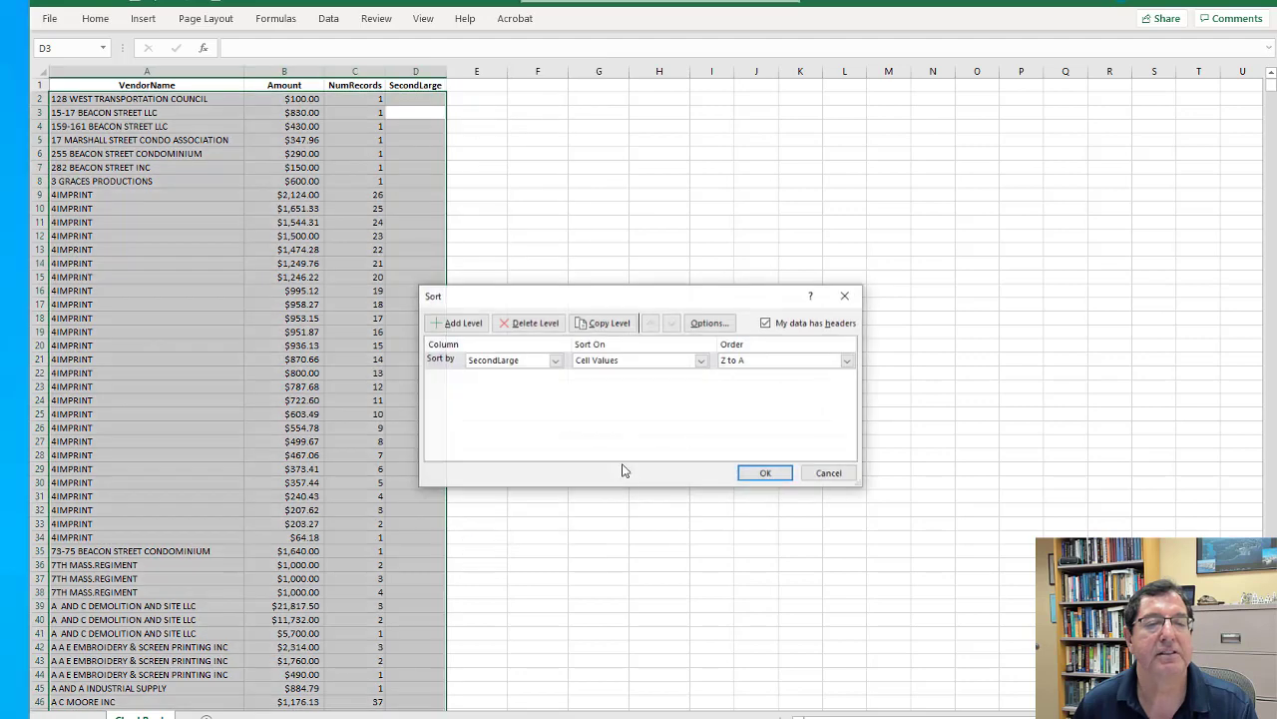
{"action": "left_click", "coordinate": [847, 361]}
{"action": "left_click", "coordinate": [735, 375]}
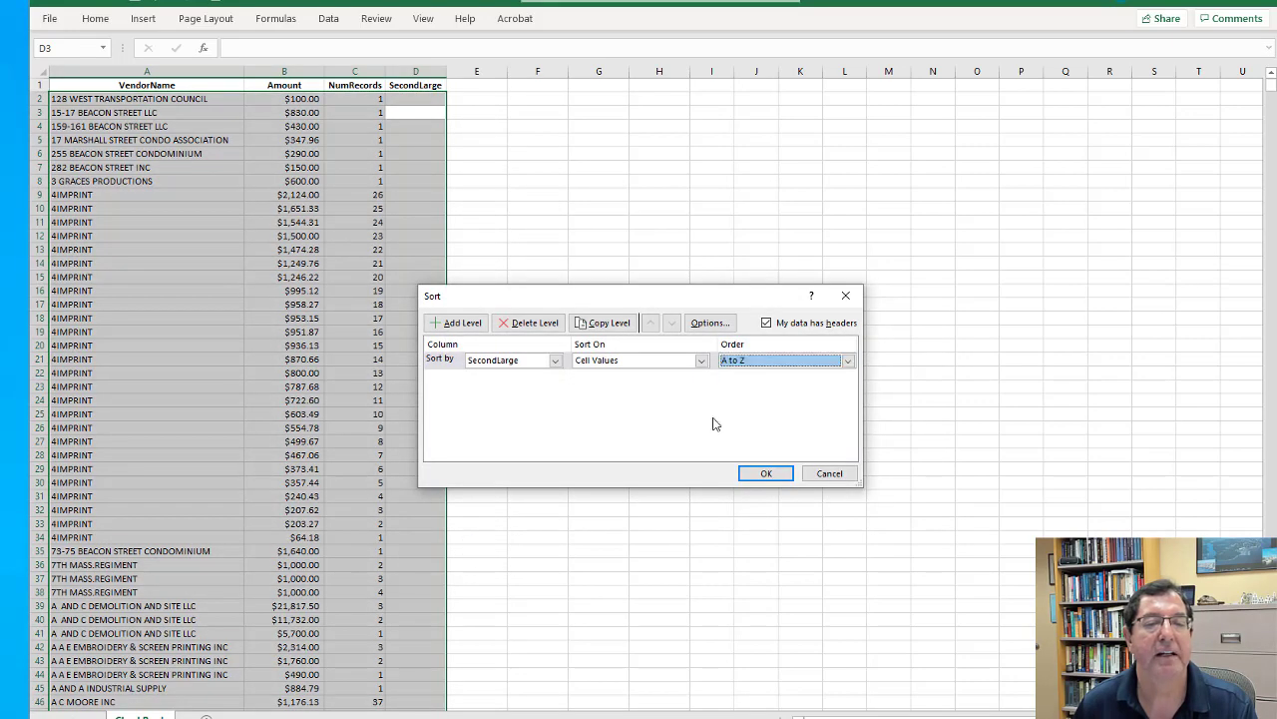
{"action": "left_click", "coordinate": [765, 473]}
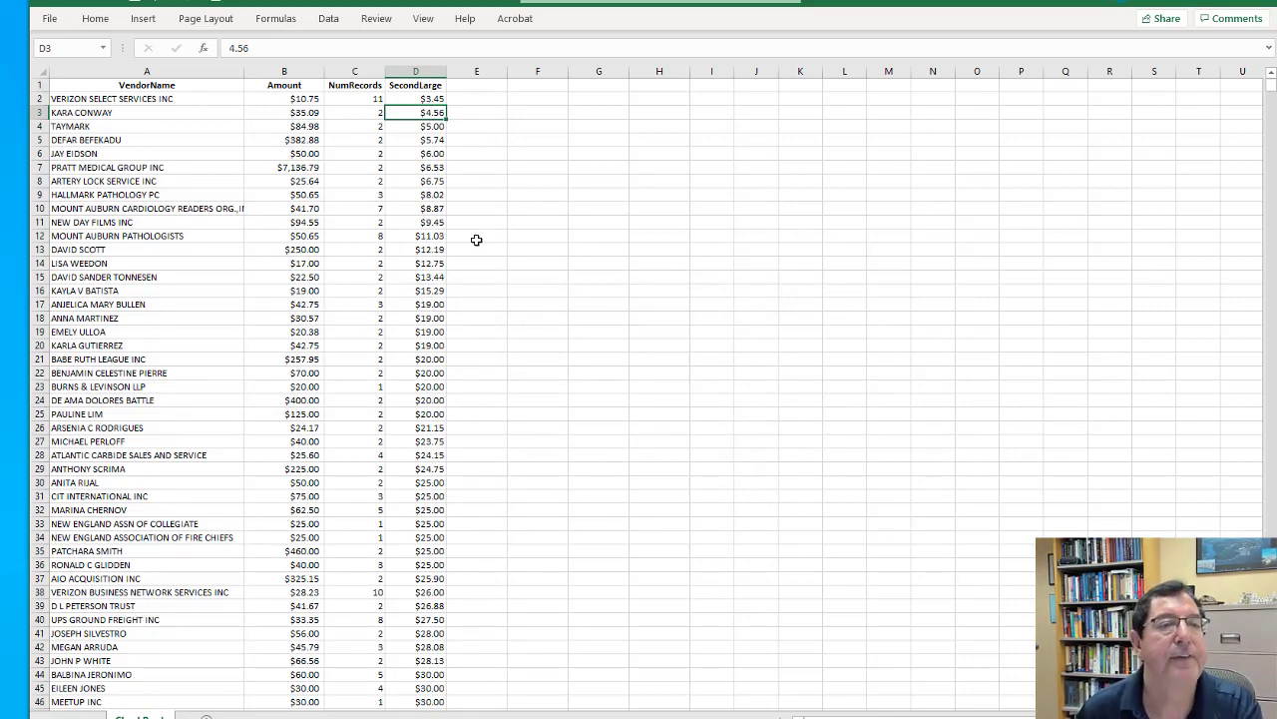
Scroll to the bottom of the data and widen column D so $10,000,000.00 shows fully.
{"action": "scroll", "coordinate": [409, 262], "scroll_direction": "down", "scroll_amount": 20}
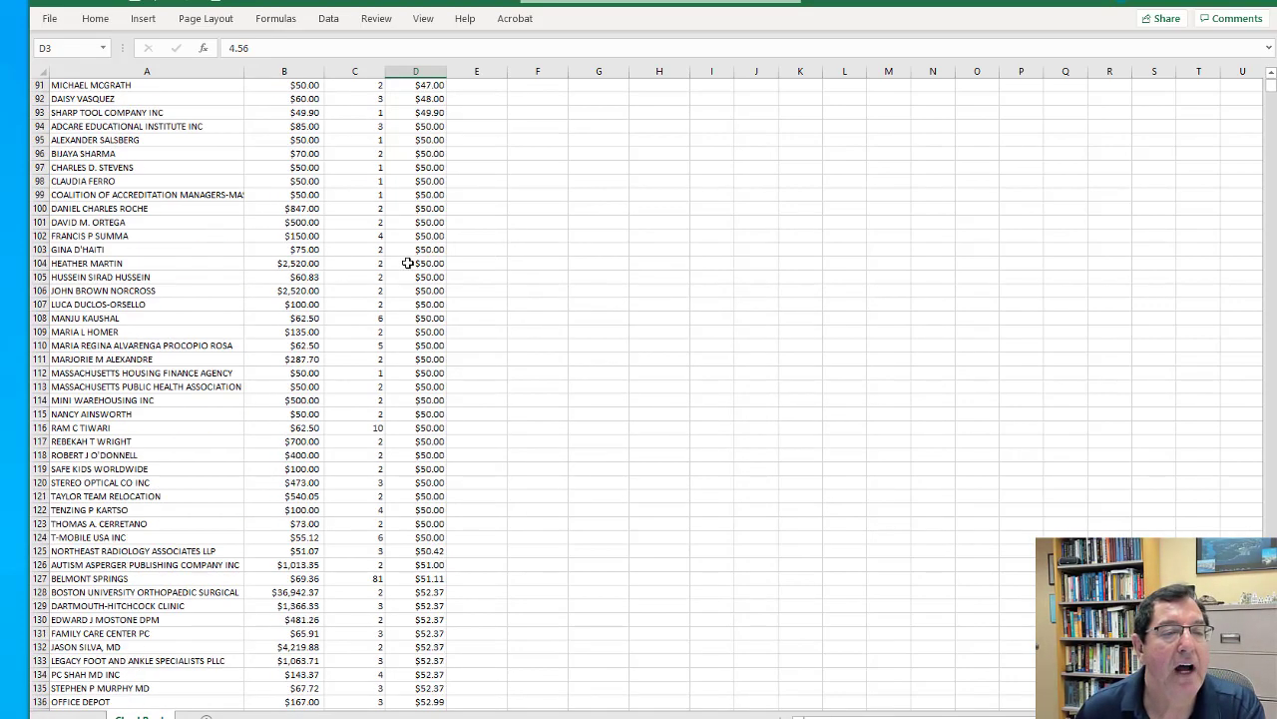
{"action": "scroll", "coordinate": [409, 267], "scroll_direction": "down", "scroll_amount": 20}
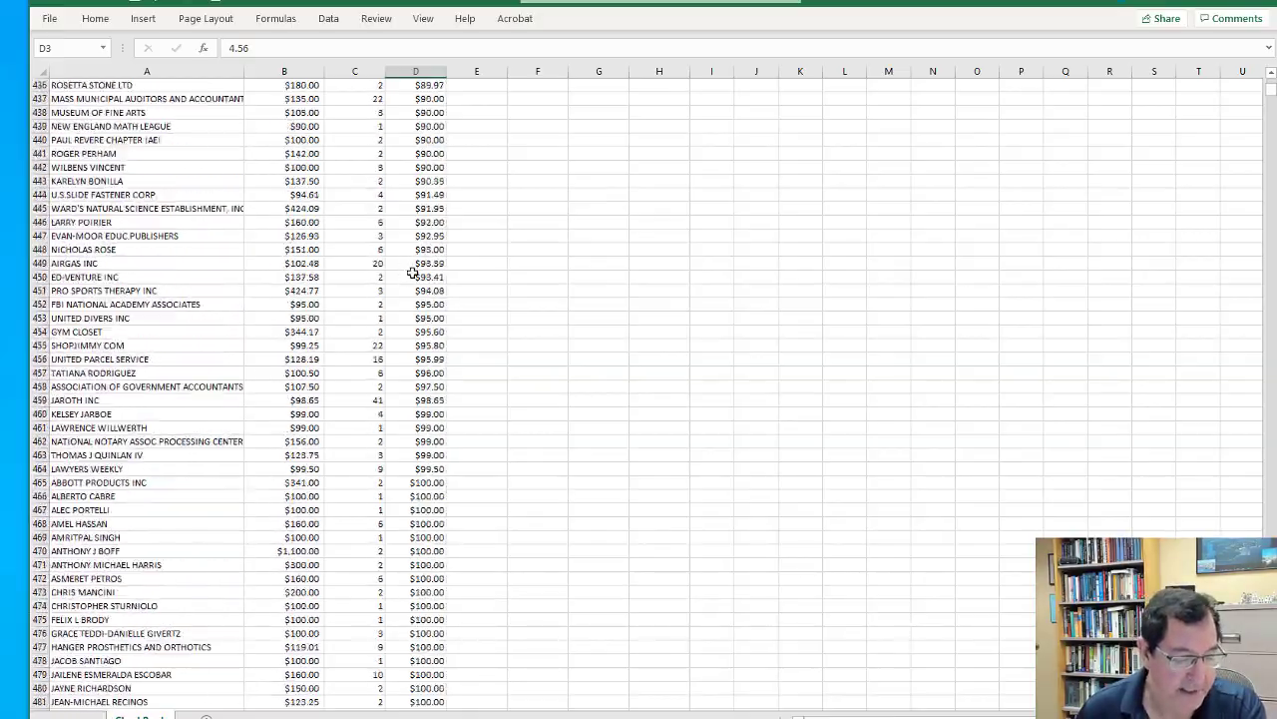
{"action": "scroll", "coordinate": [419, 279], "scroll_direction": "down", "scroll_amount": 20}
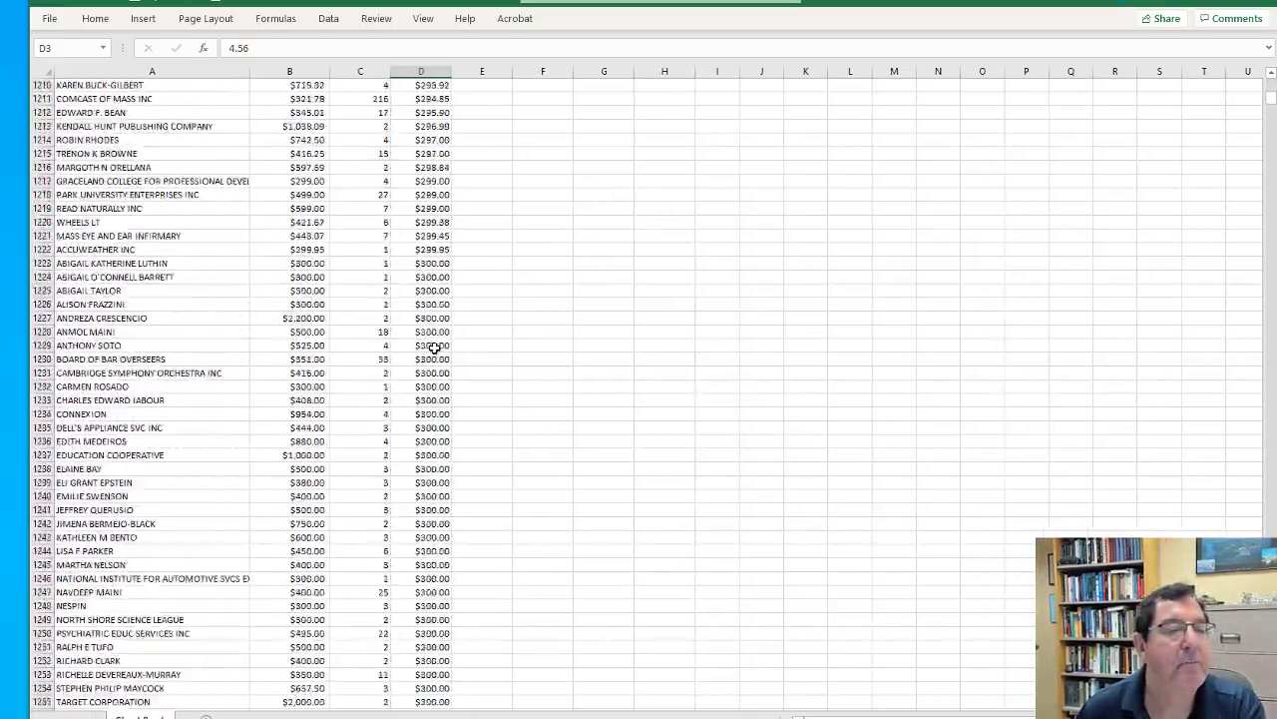
{"action": "scroll", "coordinate": [434, 342], "scroll_direction": "down", "scroll_amount": 20}
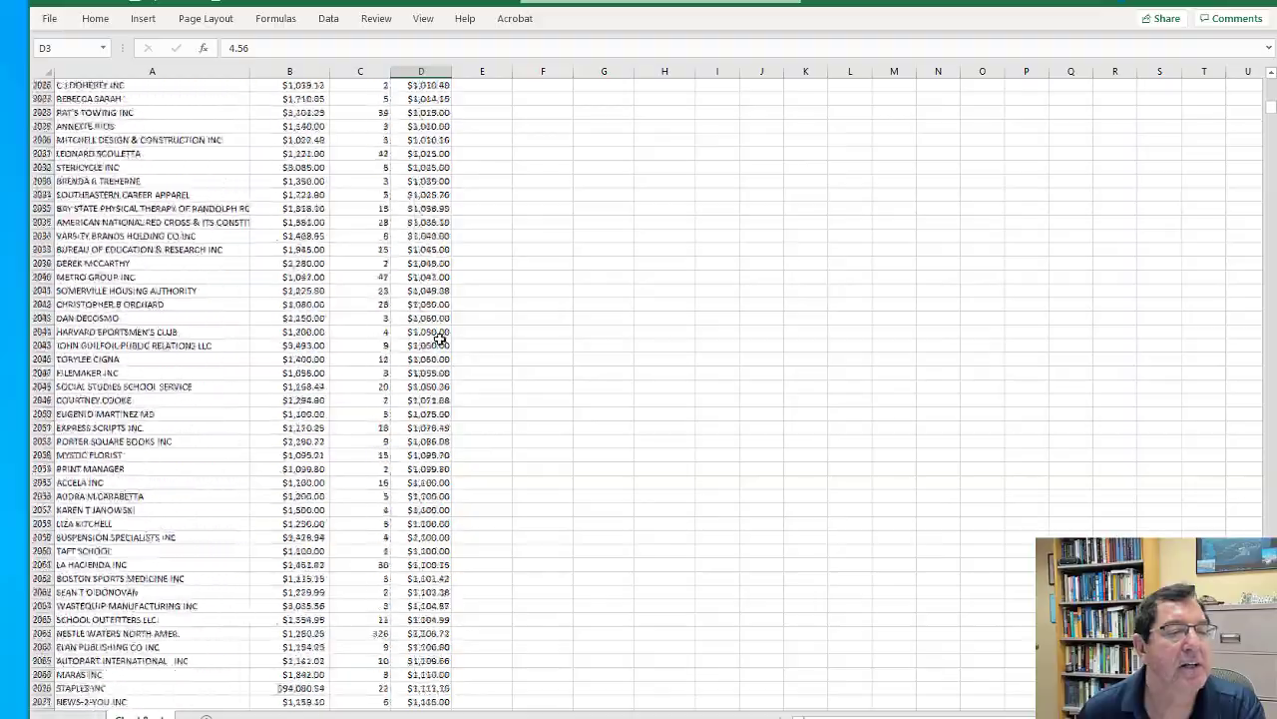
{"action": "scroll", "coordinate": [440, 337], "scroll_direction": "down", "scroll_amount": 20}
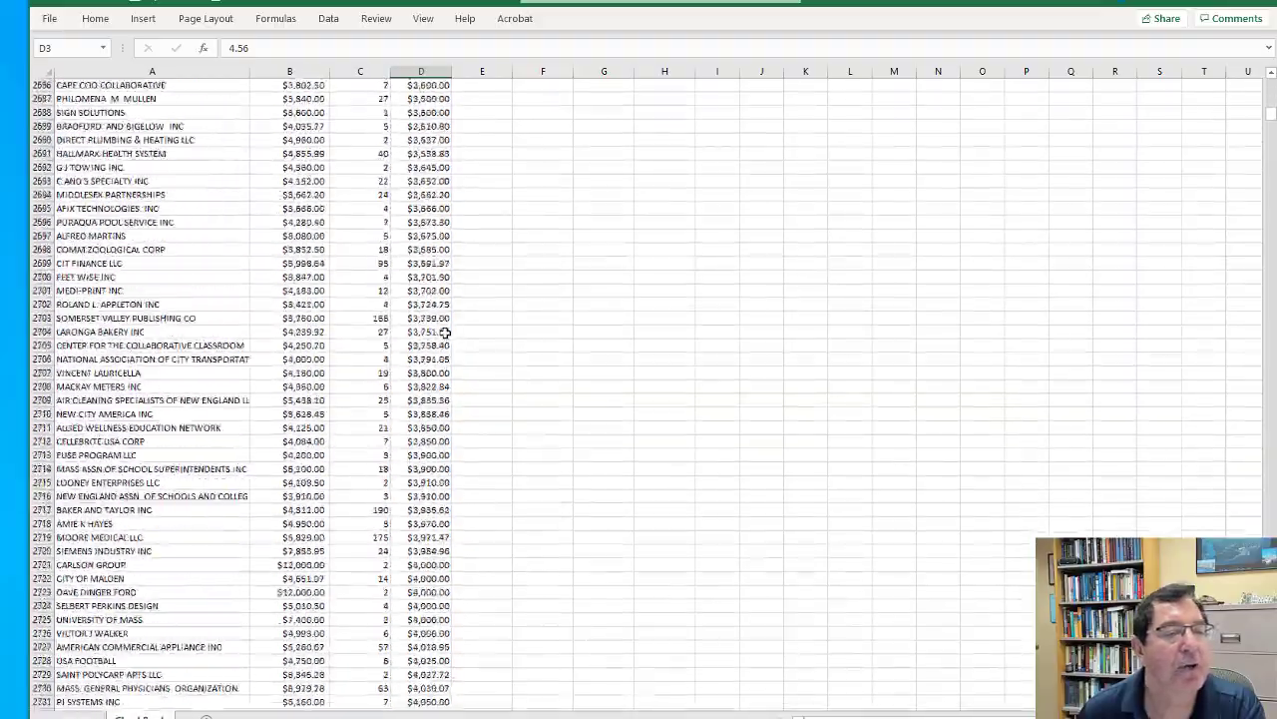
{"action": "scroll", "coordinate": [445, 332], "scroll_direction": "down", "scroll_amount": 20}
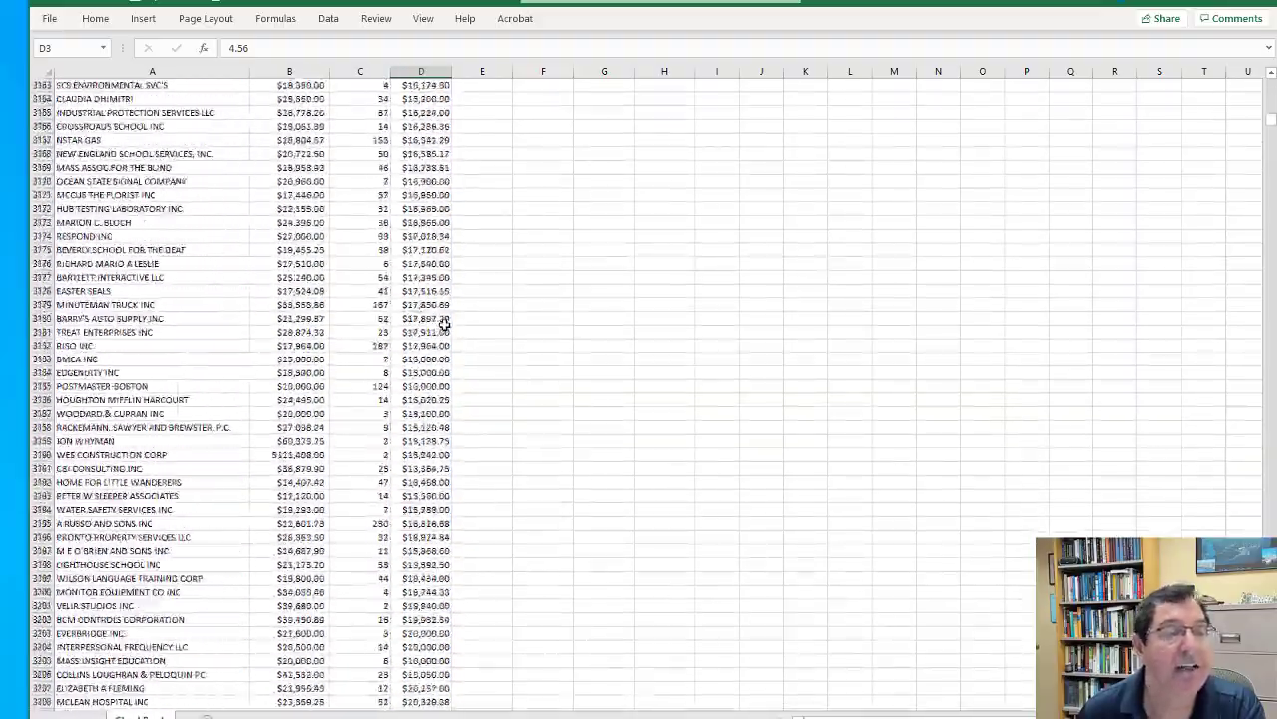
{"action": "scroll", "coordinate": [445, 324], "scroll_direction": "down", "scroll_amount": 20}
{"action": "scroll", "coordinate": [445, 324], "scroll_direction": "up", "scroll_amount": 19}
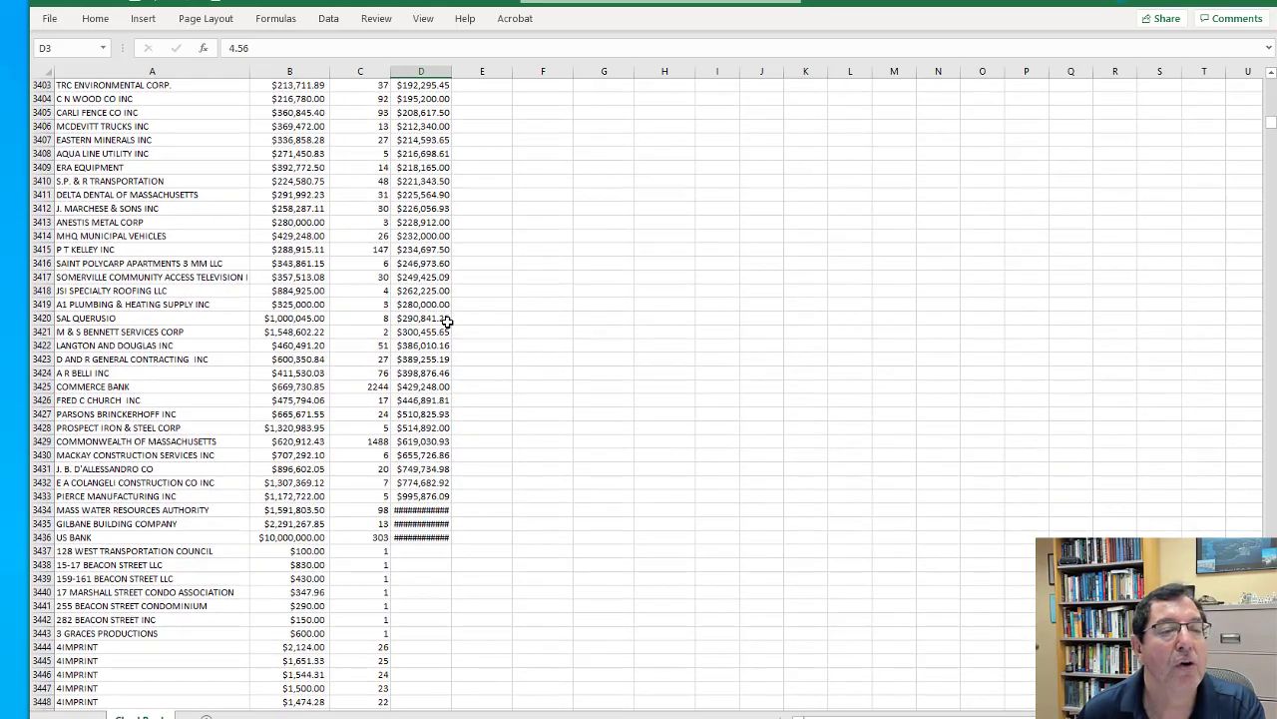
{"action": "left_click_drag", "start_coordinate": [451, 71], "coordinate": [477, 72]}
{"action": "scroll", "coordinate": [629, 259], "scroll_direction": "down", "scroll_amount": 7}
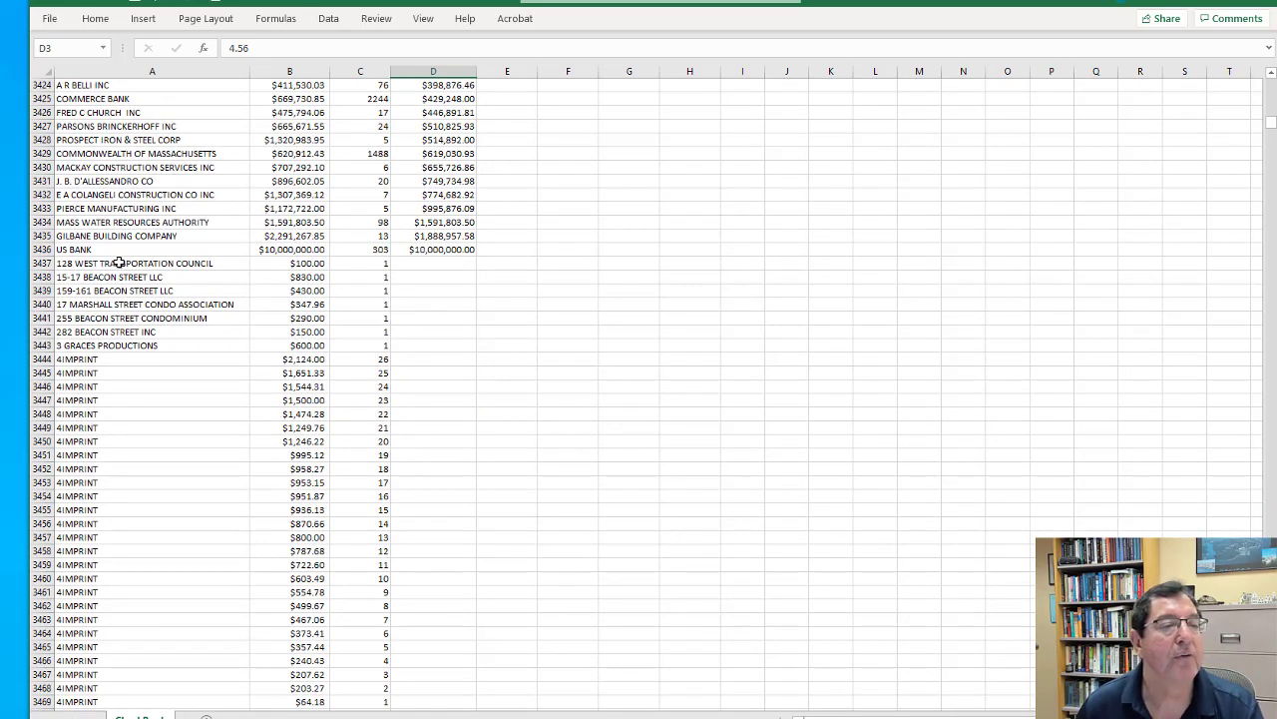
Clear the contents of A3437:H60000 so the data ends at US BANK, then return to the top.
{"action": "left_click", "coordinate": [108, 262]}
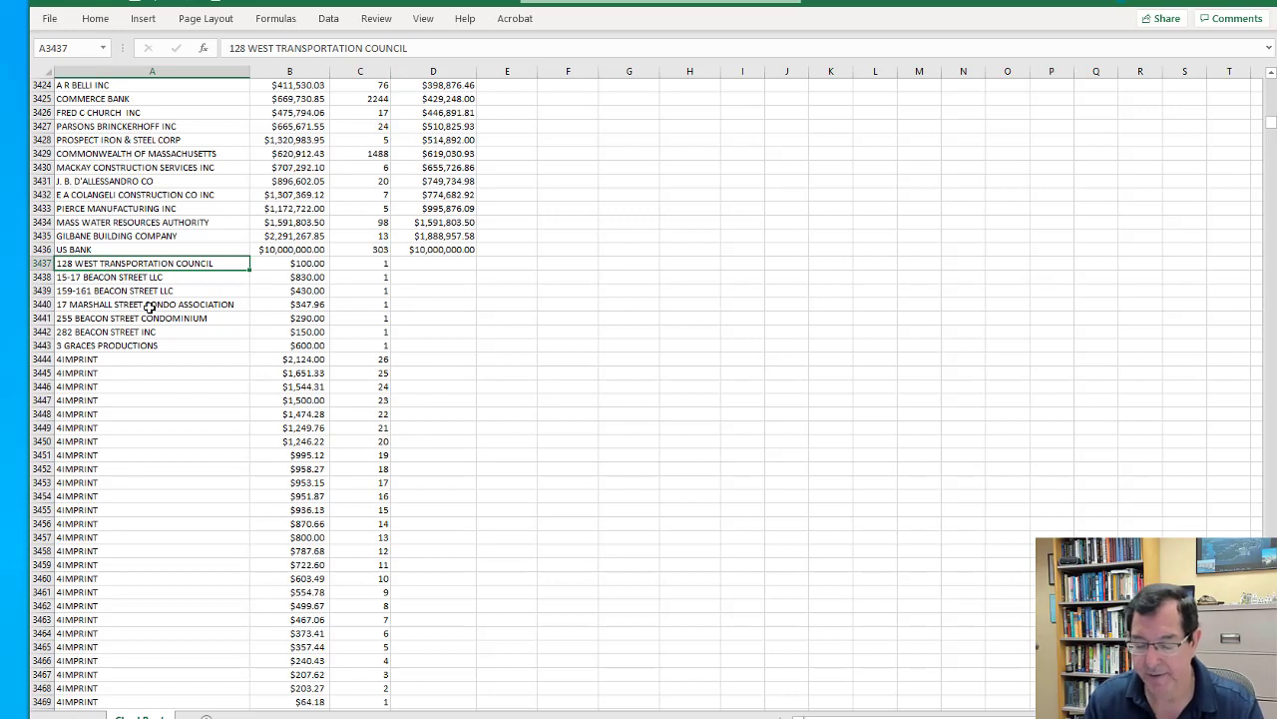
{"action": "key", "text": "F5"}
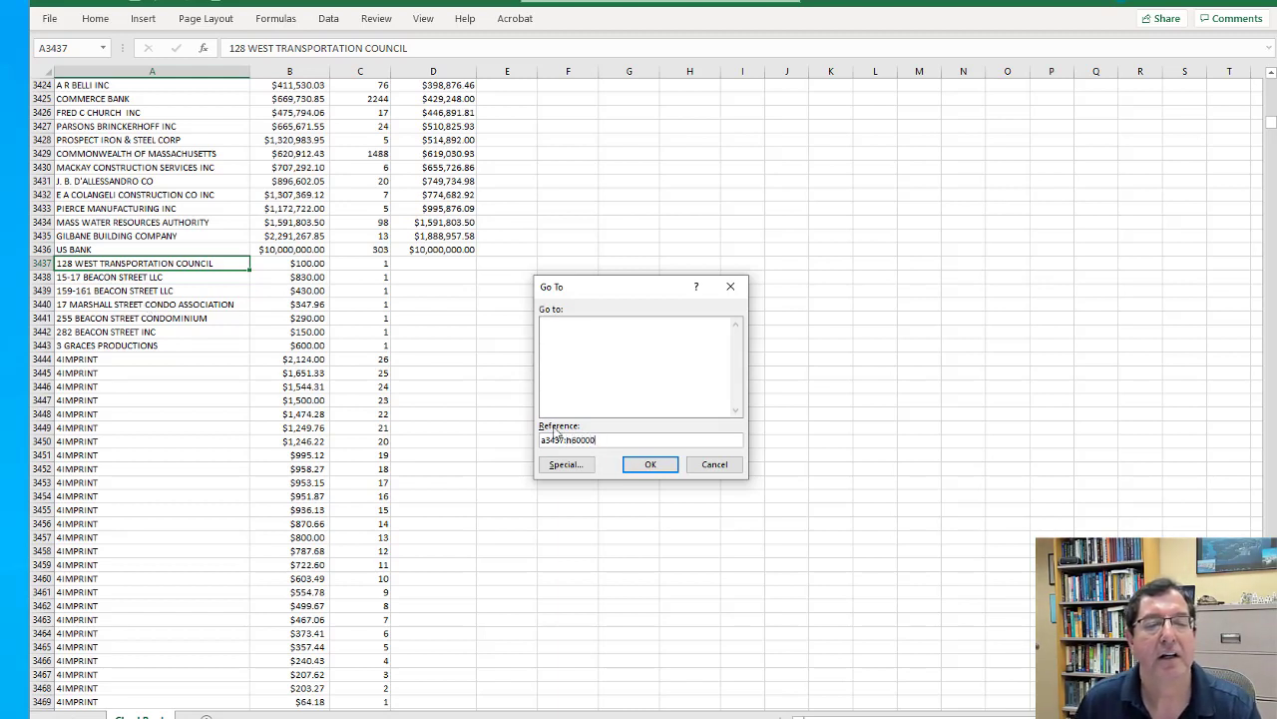
{"action": "left_click", "coordinate": [649, 464]}
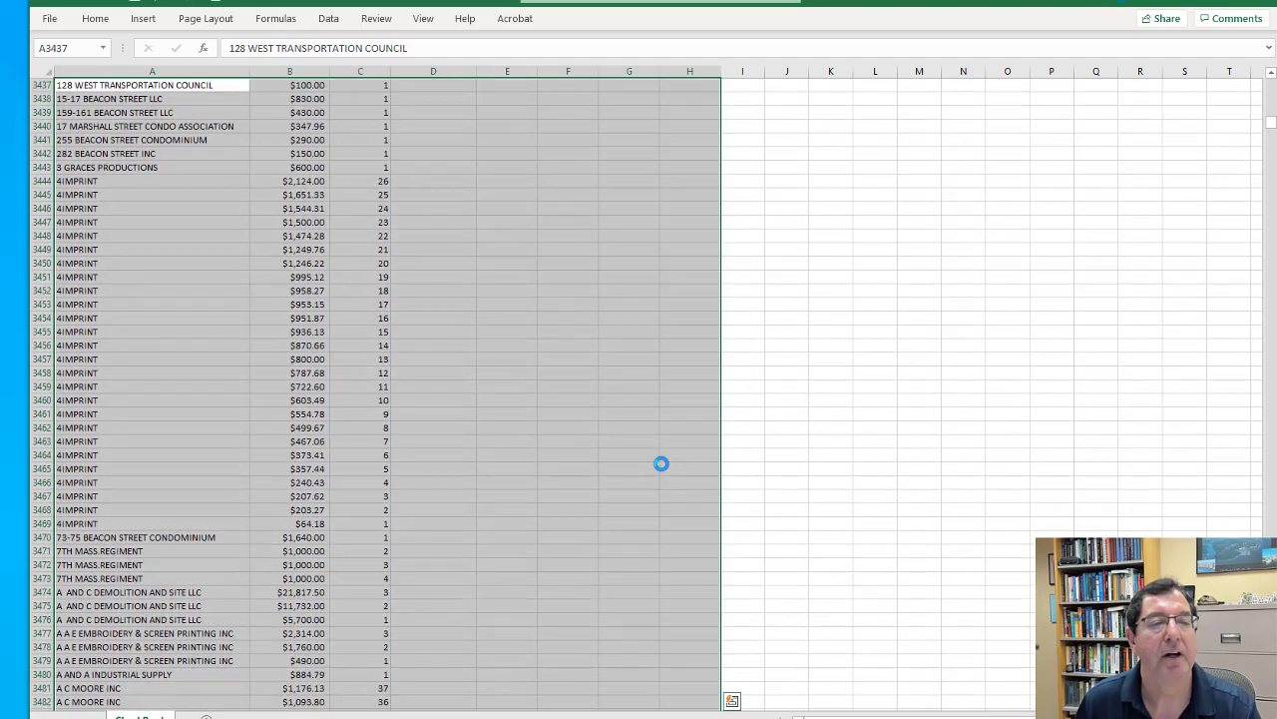
{"action": "right_click", "coordinate": [298, 166]}
{"action": "left_click", "coordinate": [388, 357]}
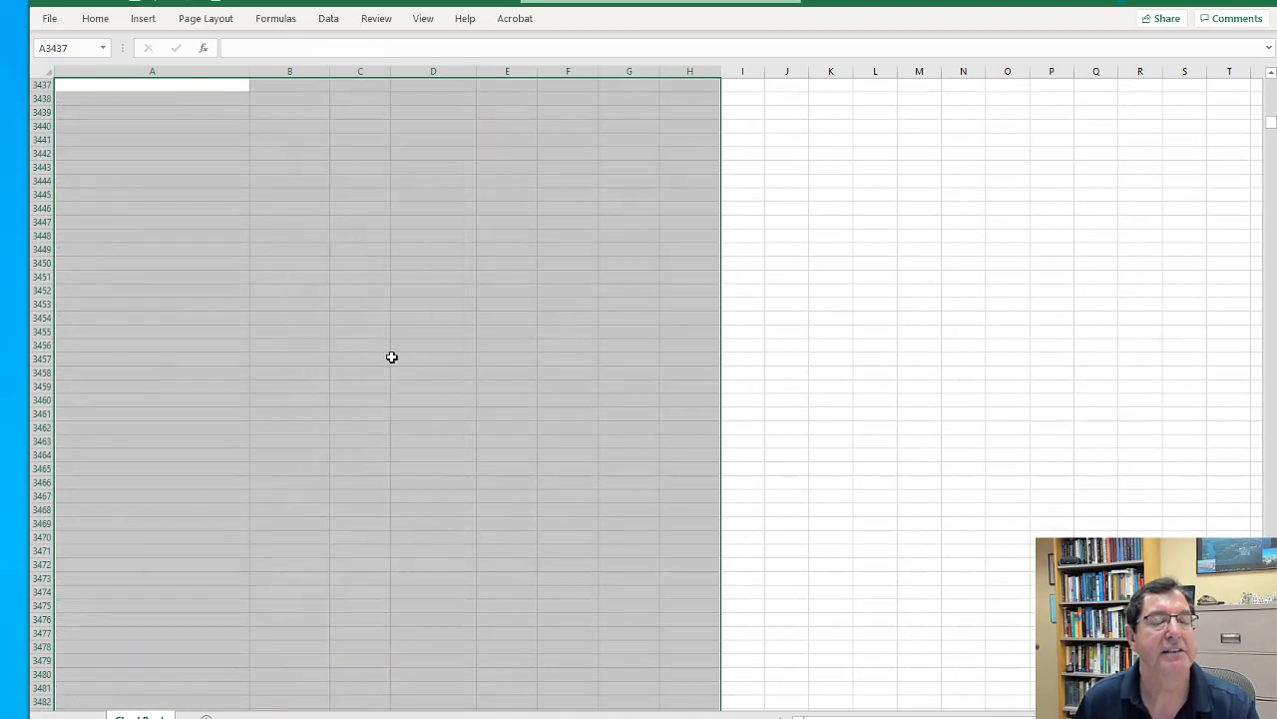
{"action": "scroll", "coordinate": [390, 356], "scroll_direction": "up", "scroll_amount": 11}
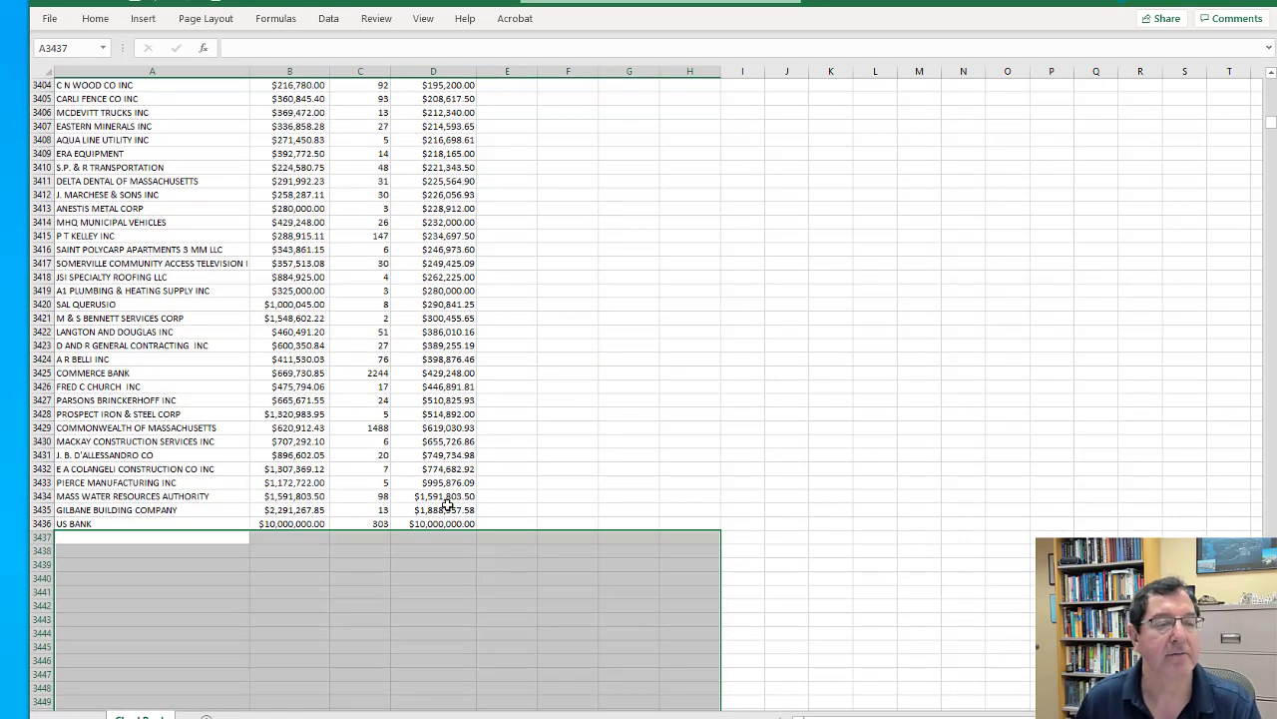
{"action": "left_click", "coordinate": [442, 523]}
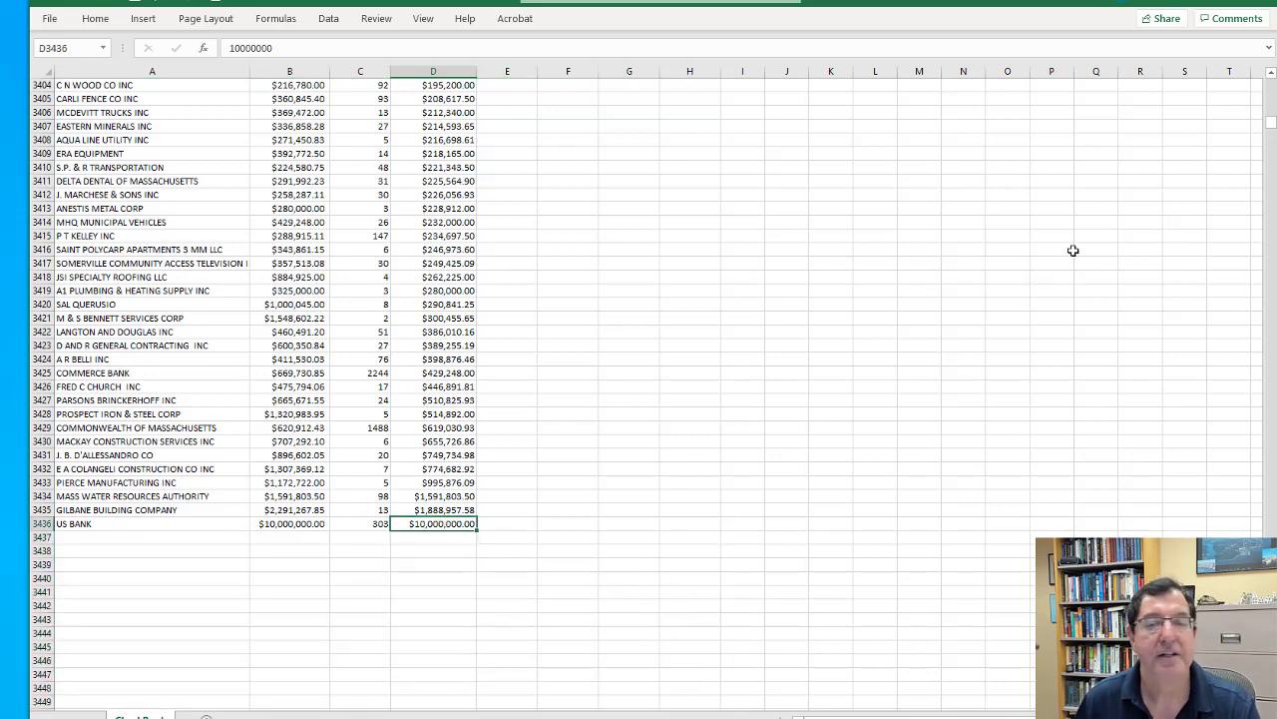
{"action": "left_click_drag", "start_coordinate": [1273, 123], "coordinate": [1255, 74]}
{"action": "left_click", "coordinate": [439, 99]}
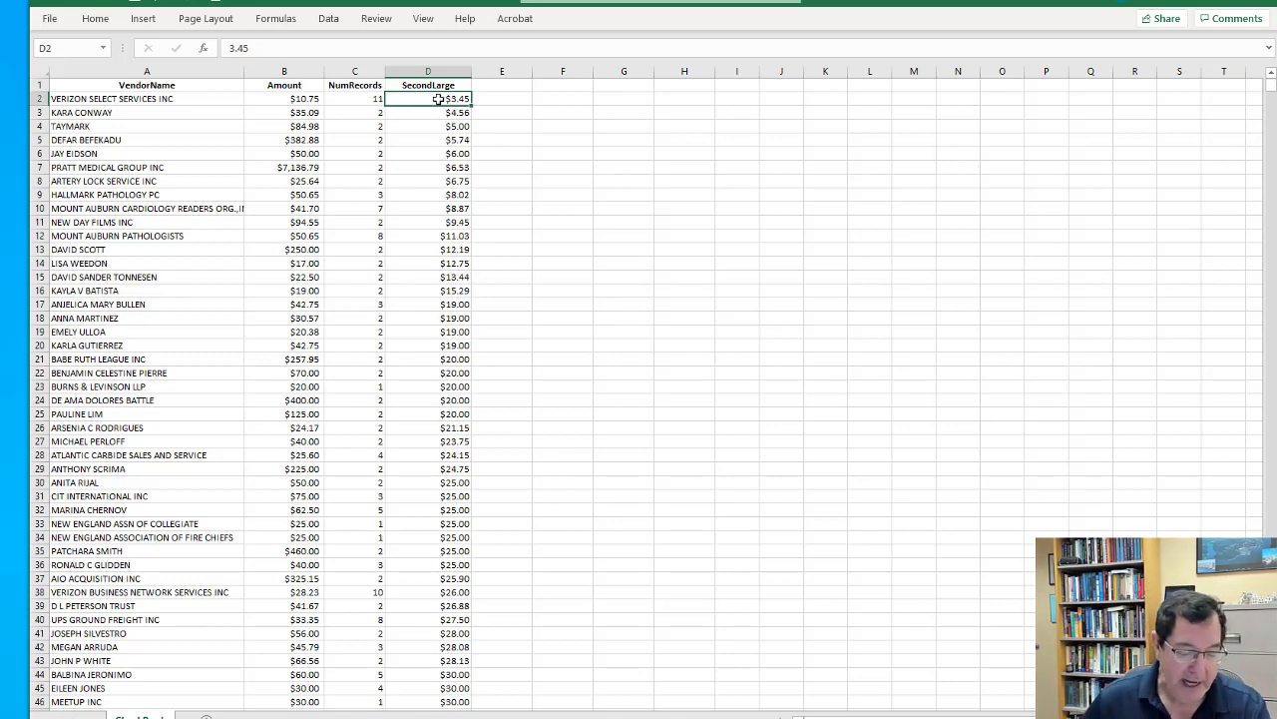
Add an RSF header in E1 and rename the Amount header in B1 to Largest.
{"action": "left_click", "coordinate": [507, 93]}
{"action": "key", "text": "ctrl+space"}
{"action": "left_click", "coordinate": [507, 91]}
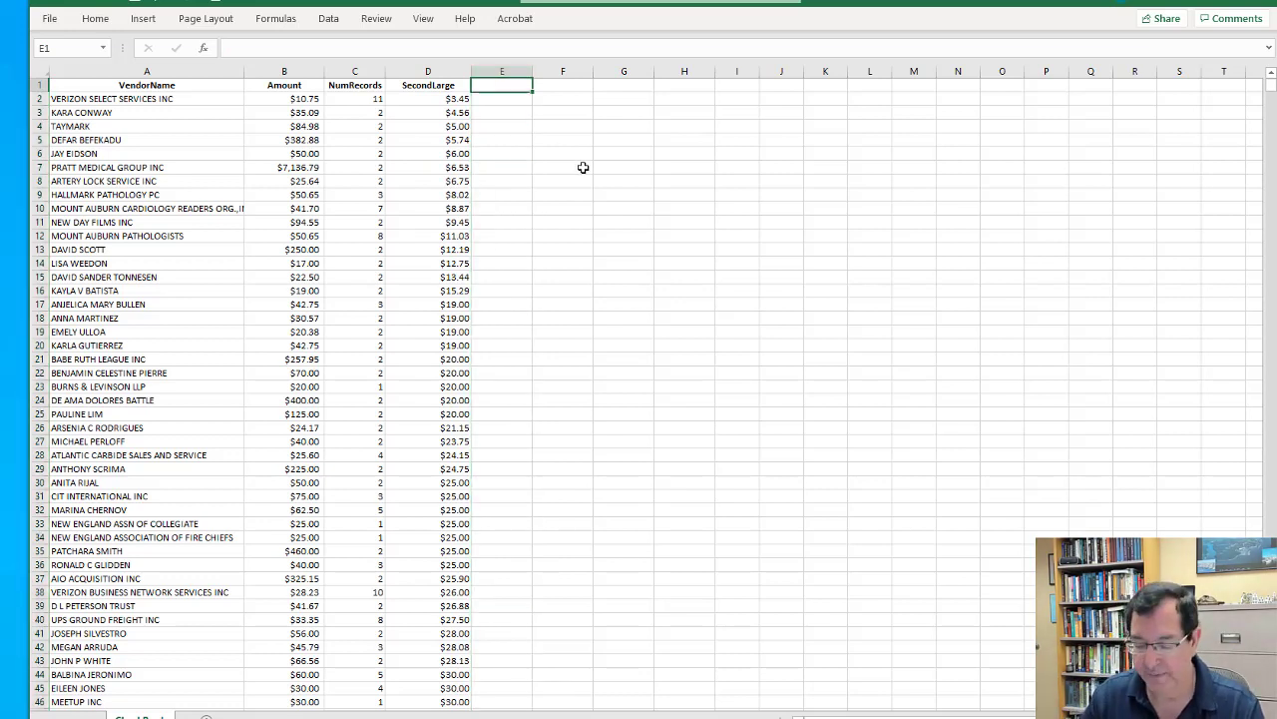
{"action": "type", "text": "RSF"}
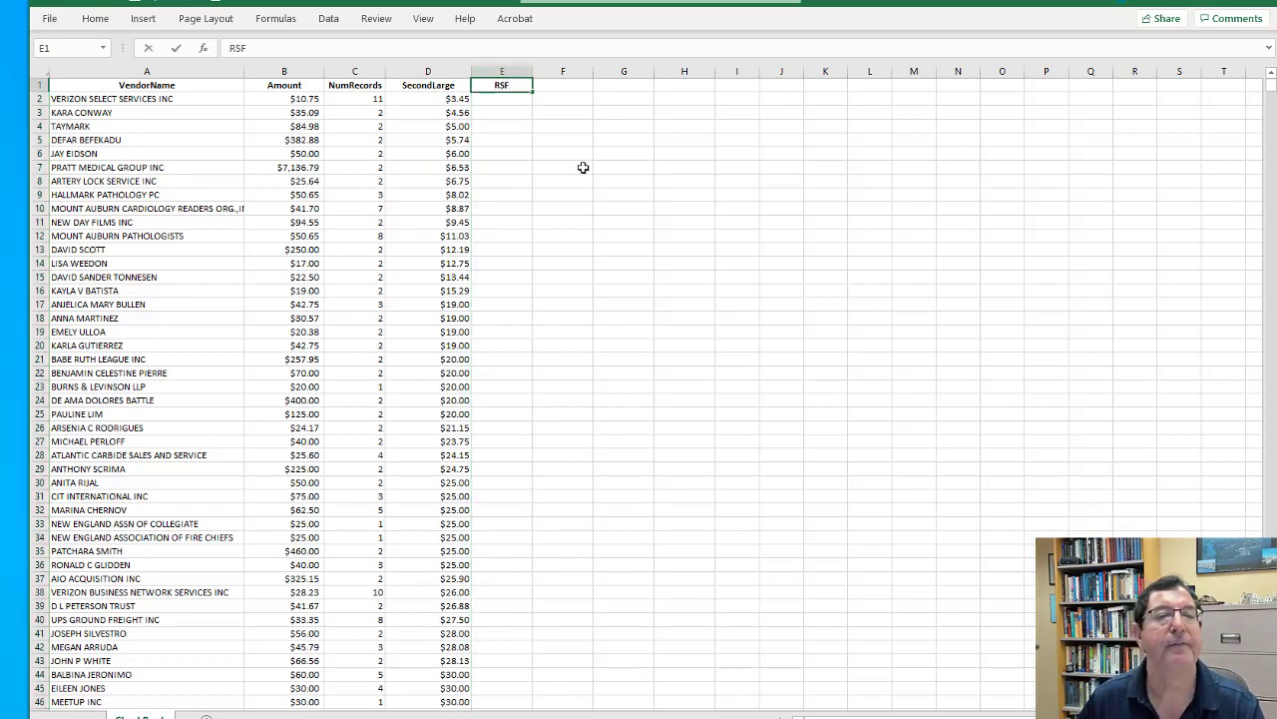
{"action": "key", "text": "Return"}
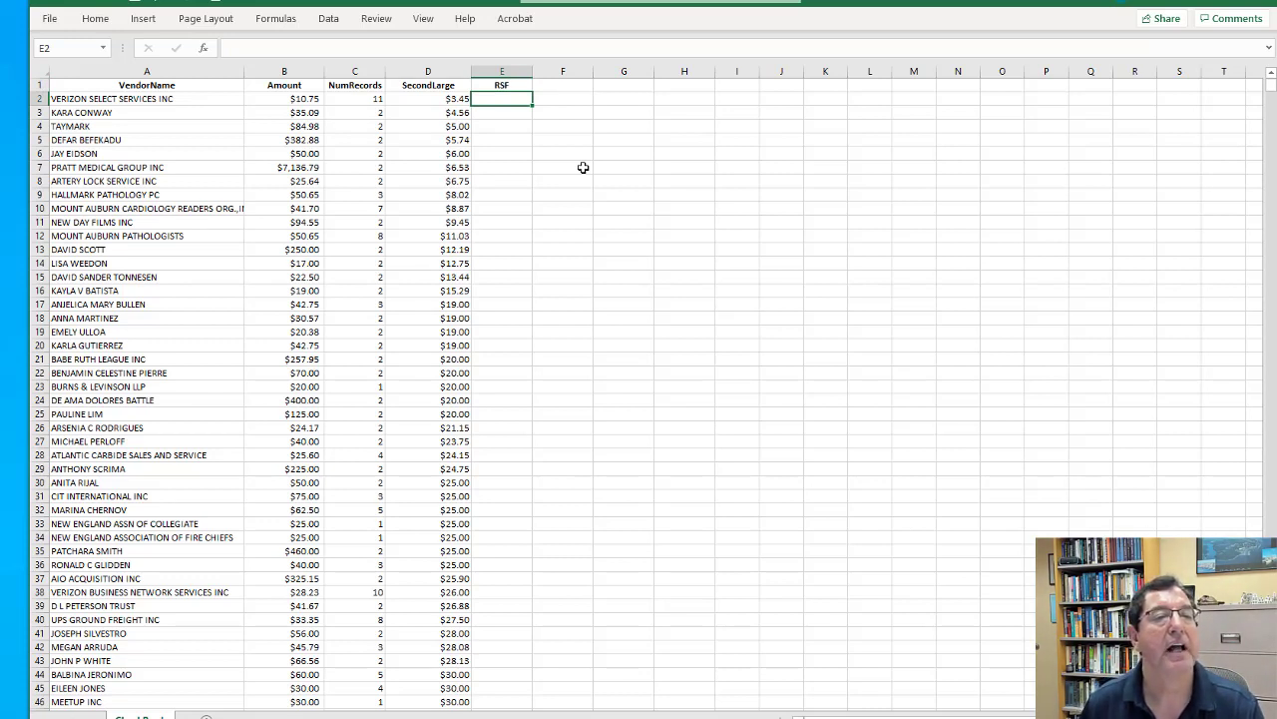
{"action": "left_click", "coordinate": [285, 88]}
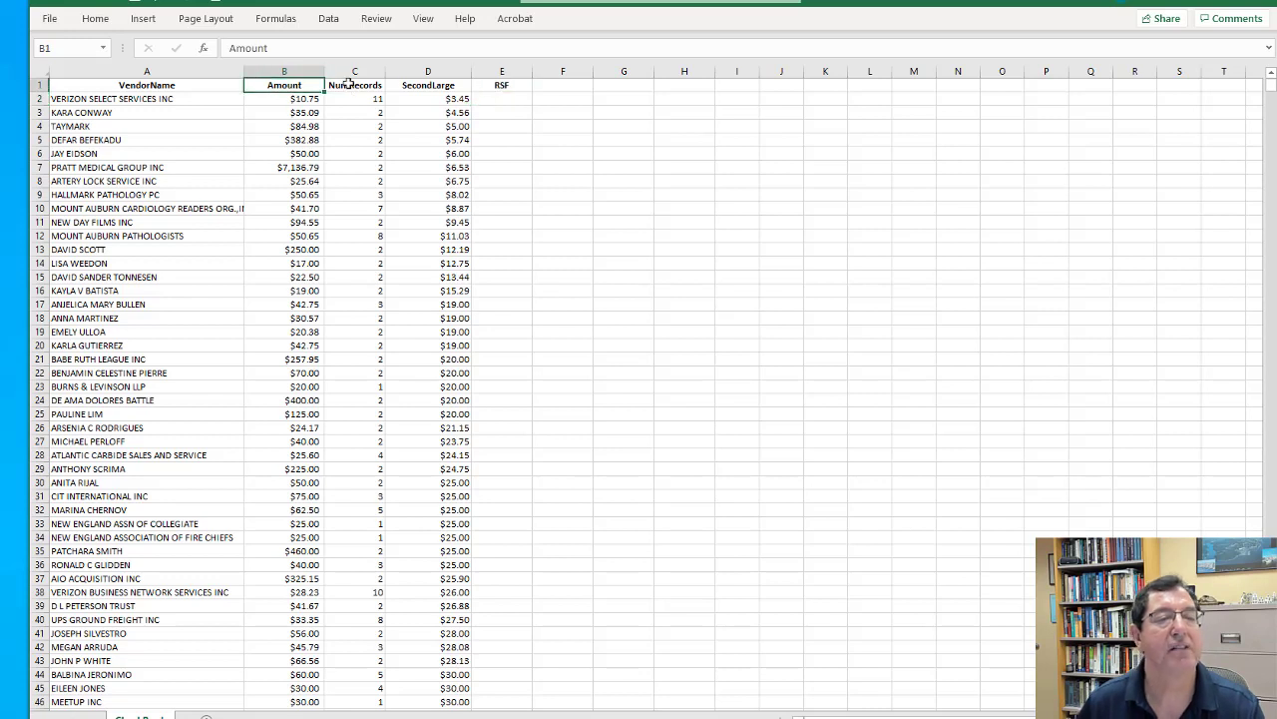
{"action": "type", "text": "Largest"}
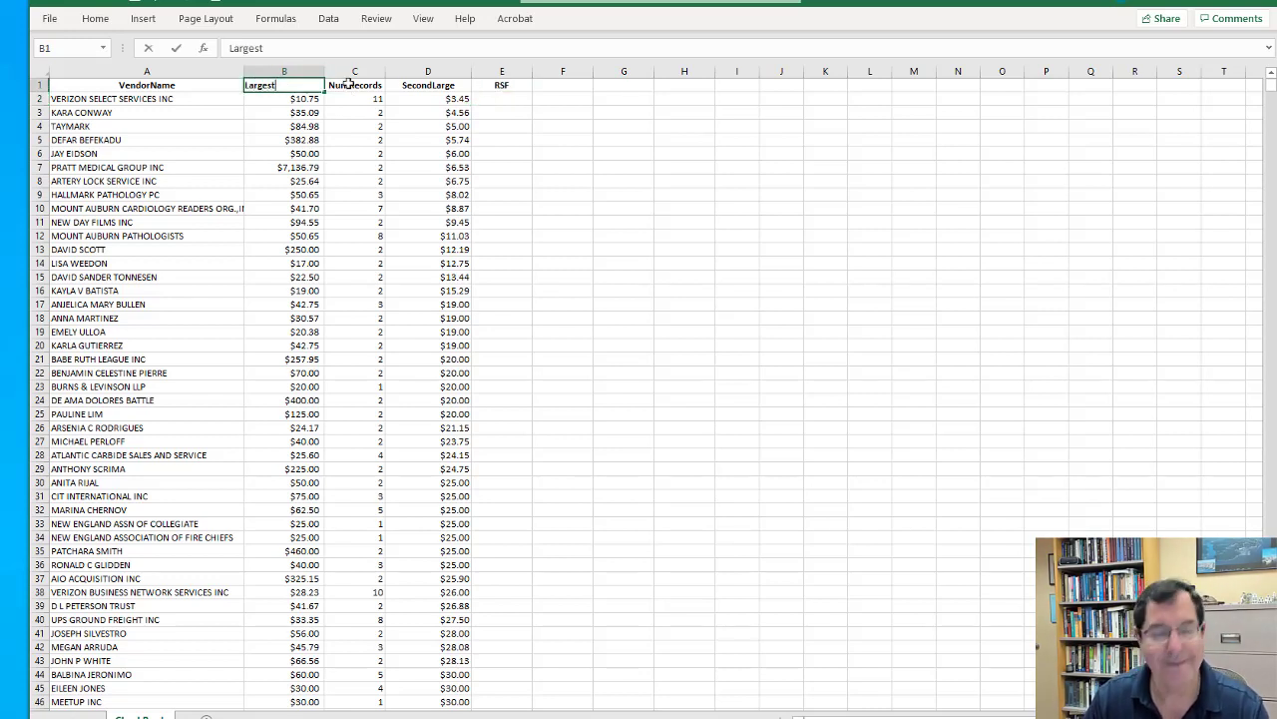
{"action": "key", "text": "Return"}
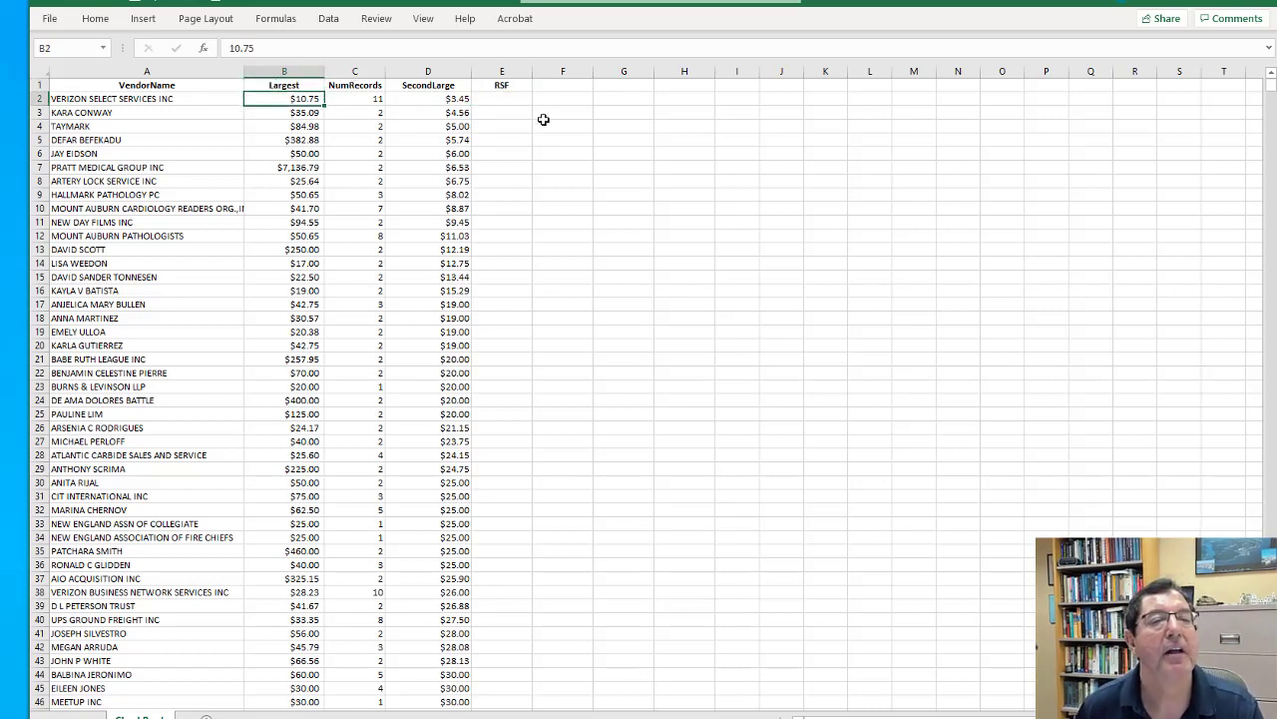
Enter =B2/D2 in E2 and fill it down the RSF column.
{"action": "left_click", "coordinate": [500, 99]}
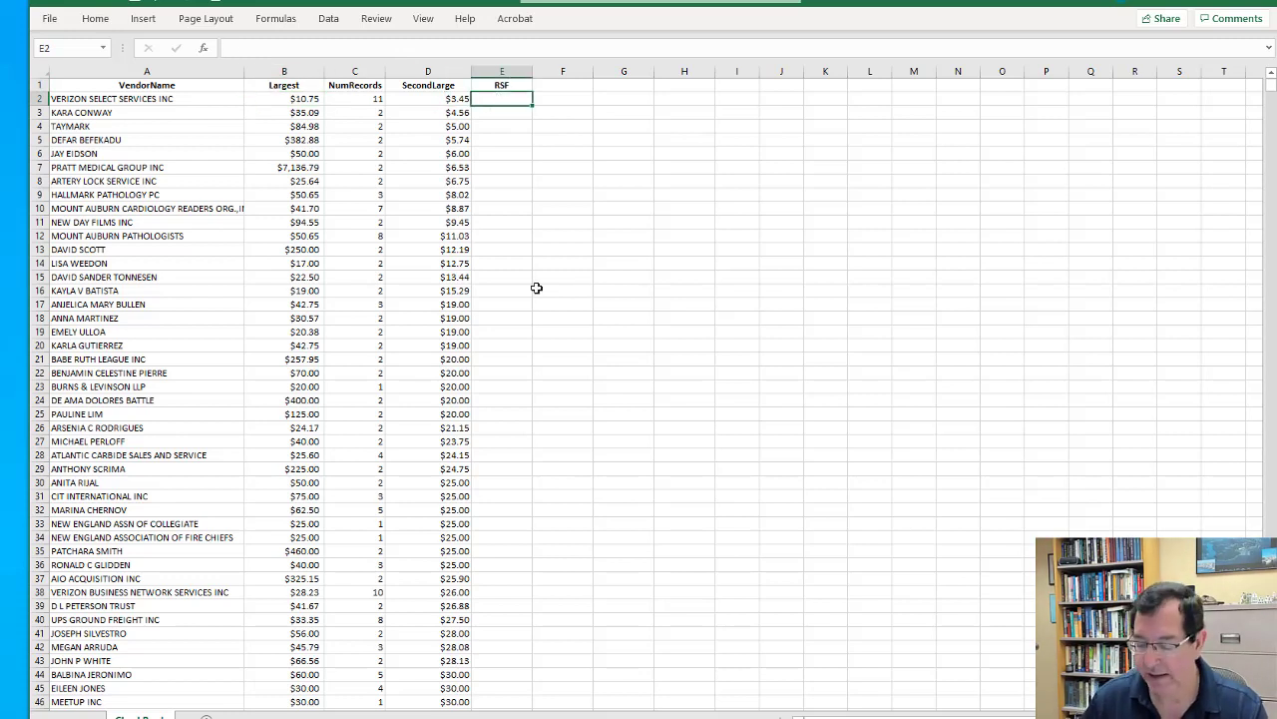
{"action": "type", "text": "="}
{"action": "key", "text": "Left"}
{"action": "key", "text": "Left"}
{"action": "key", "text": "Left"}
{"action": "type", "text": "/"}
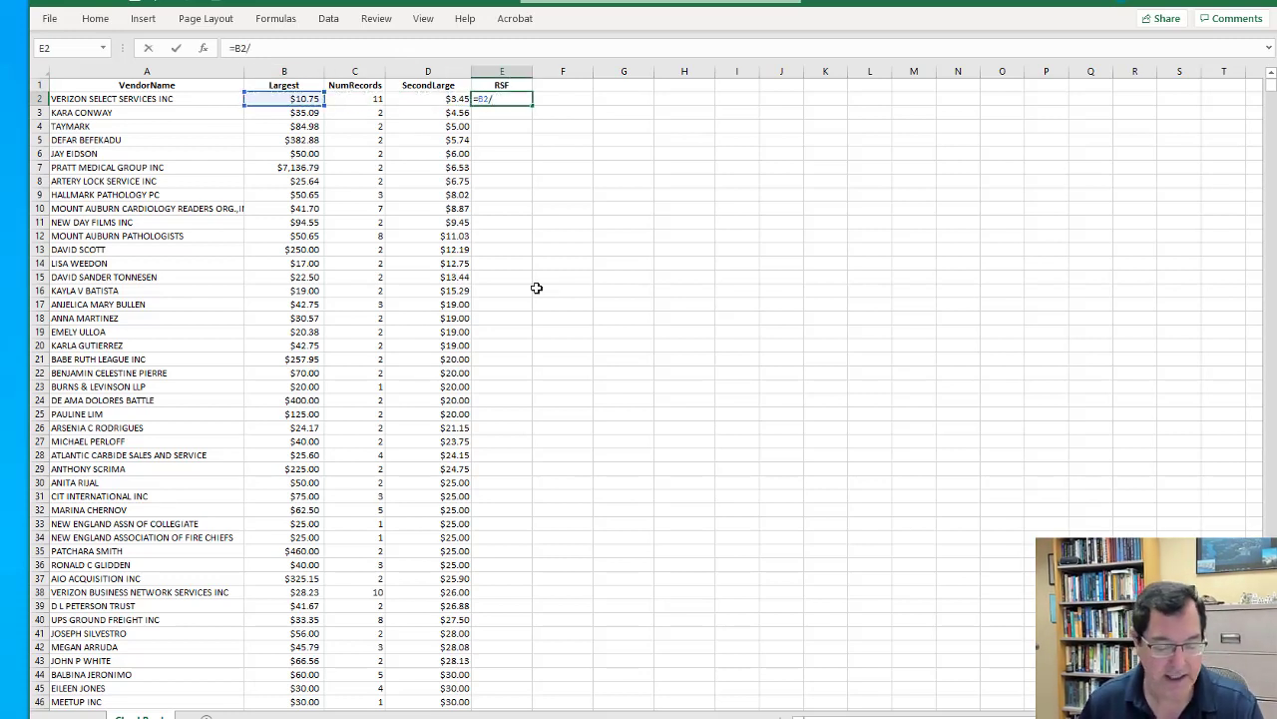
{"action": "key", "text": "Left"}
{"action": "key", "text": "Return"}
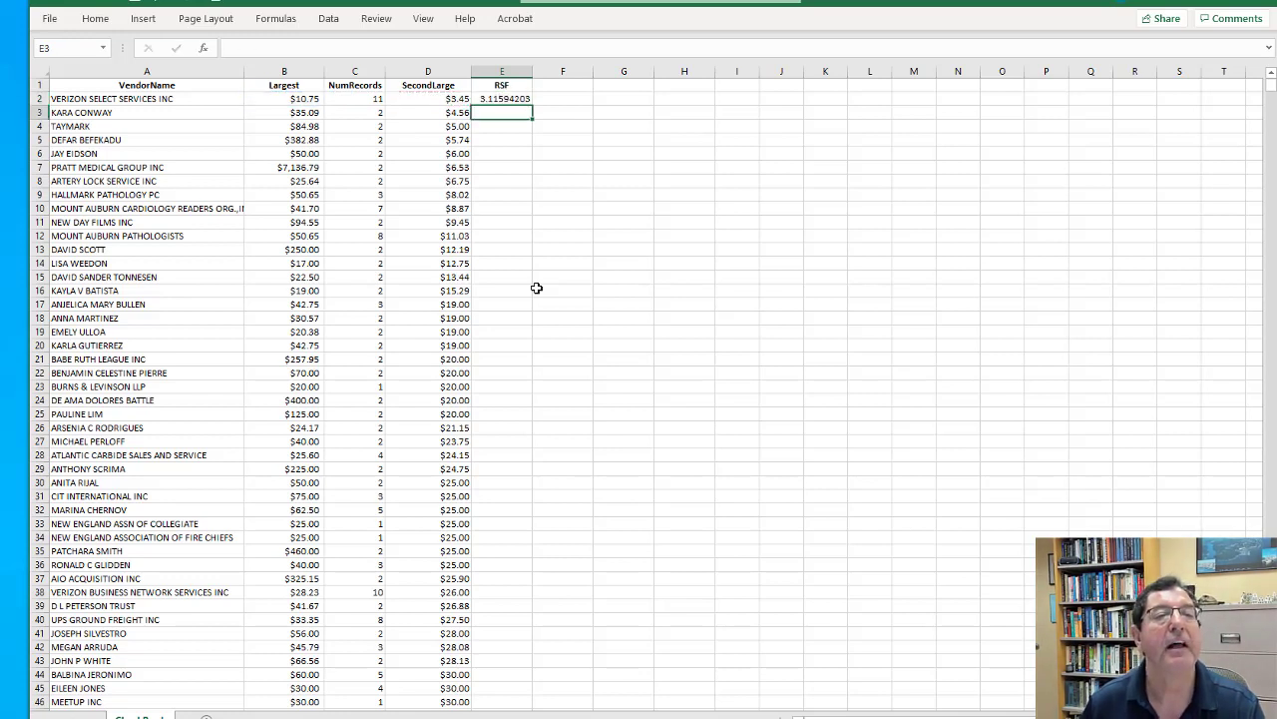
{"action": "left_click", "coordinate": [507, 99]}
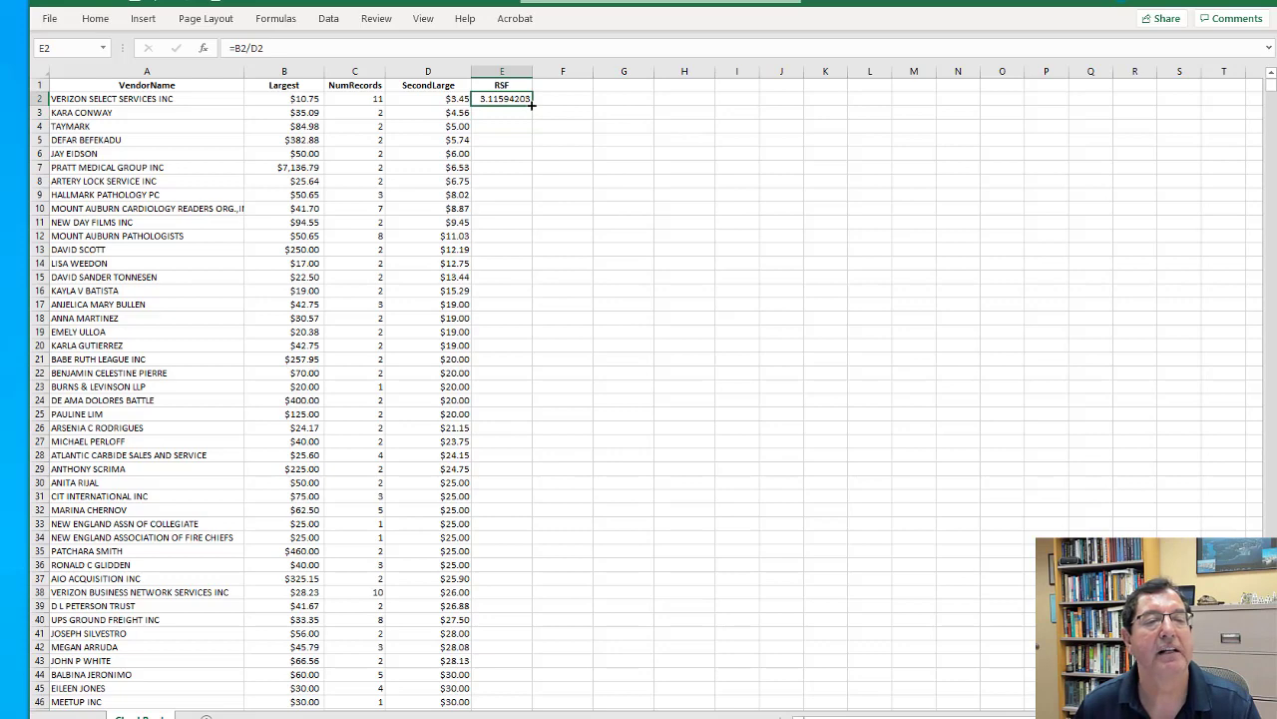
{"action": "double_click", "coordinate": [532, 105]}
Format the RSF values as Number with two decimal places, then bring up Figure 7.1.
{"action": "right_click", "coordinate": [513, 109]}
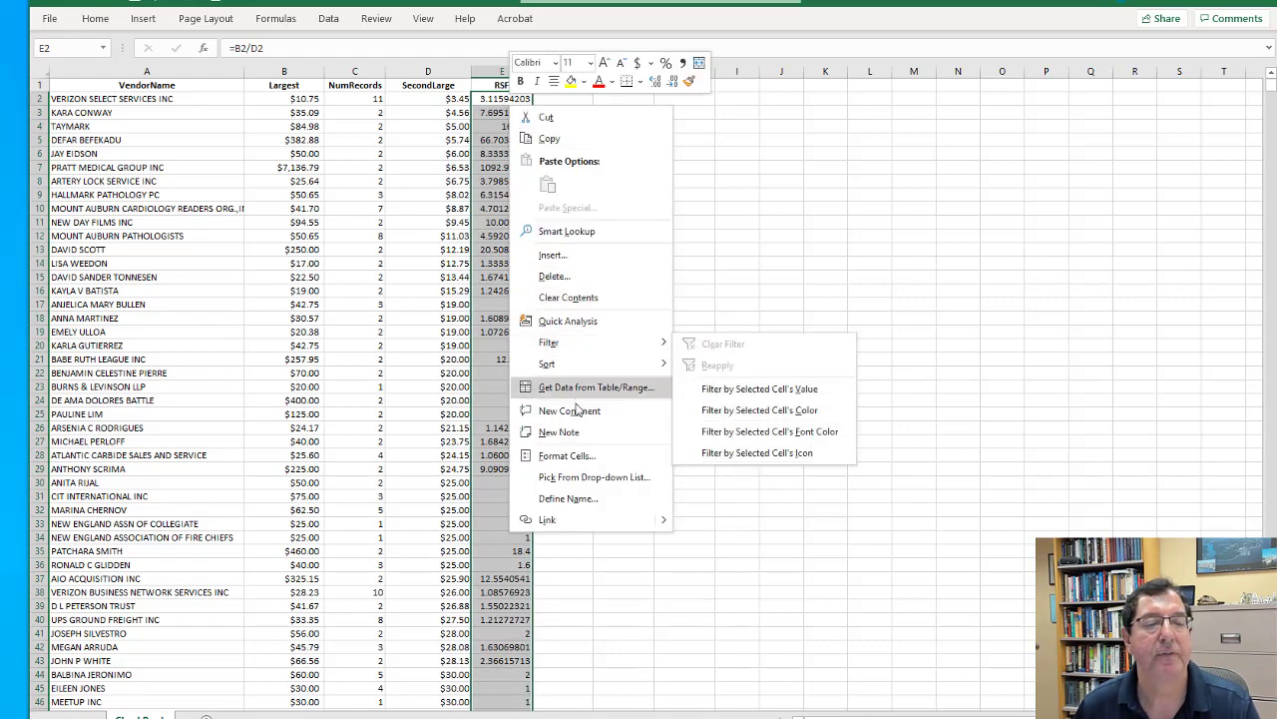
{"action": "left_click", "coordinate": [592, 457]}
{"action": "left_click", "coordinate": [424, 340]}
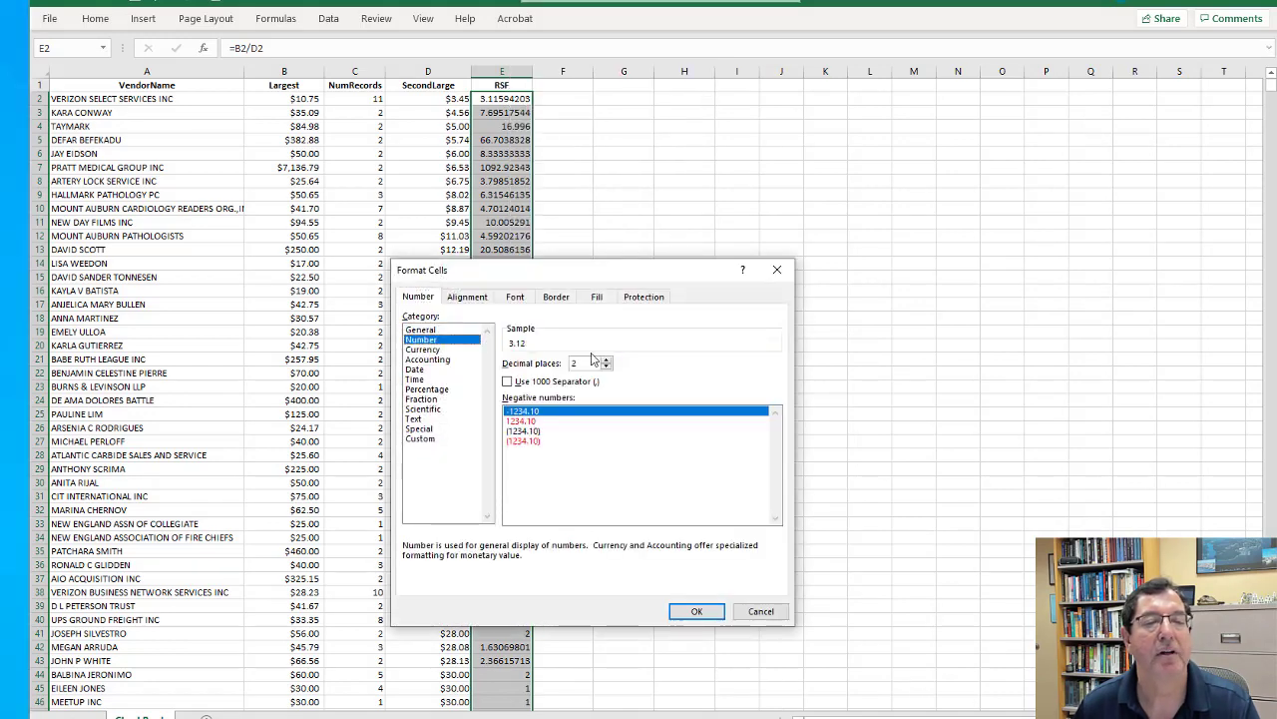
{"action": "left_click", "coordinate": [697, 611]}
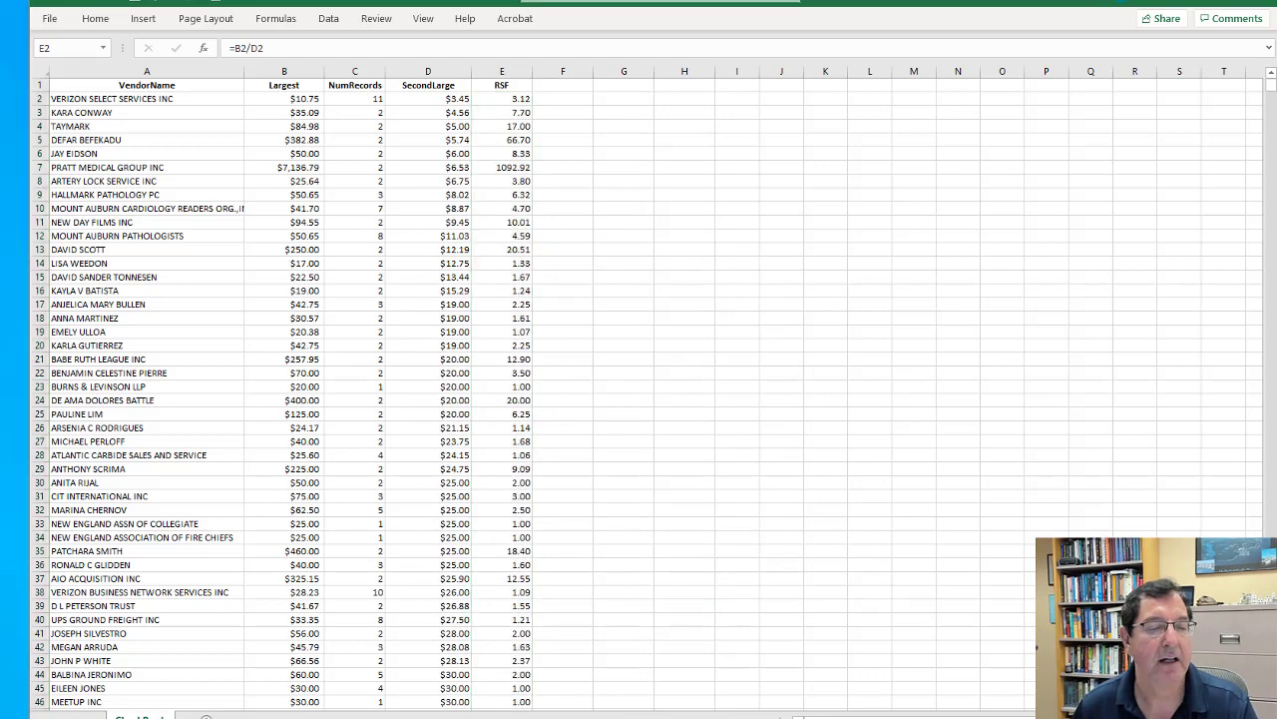
{"action": "key", "text": "alt+Tab"}
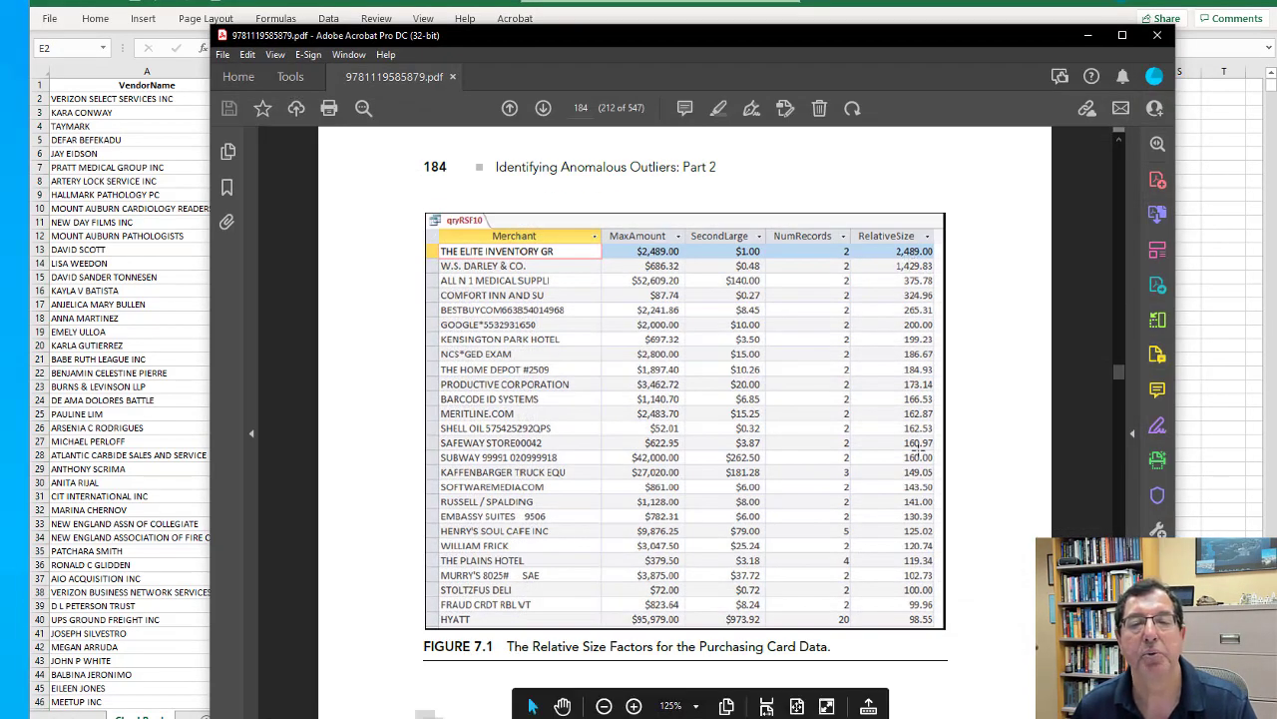
{"action": "left_click", "coordinate": [1088, 35]}
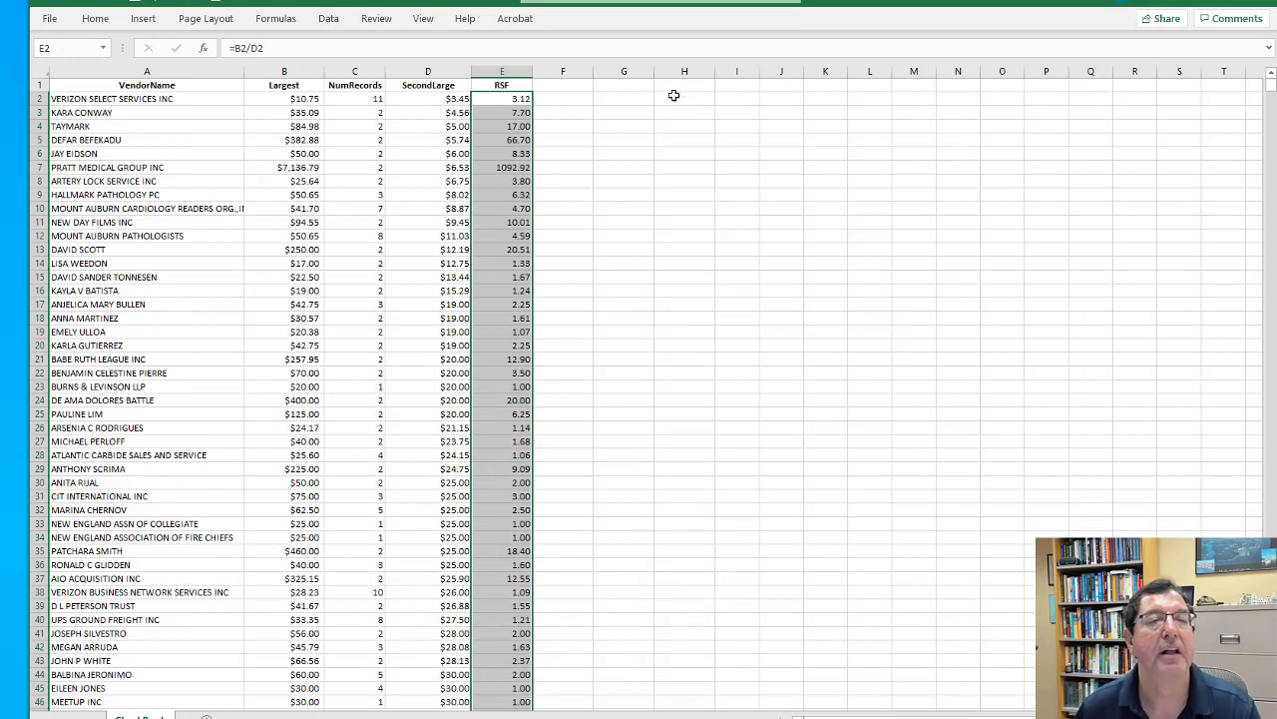
{"action": "left_click", "coordinate": [505, 99]}
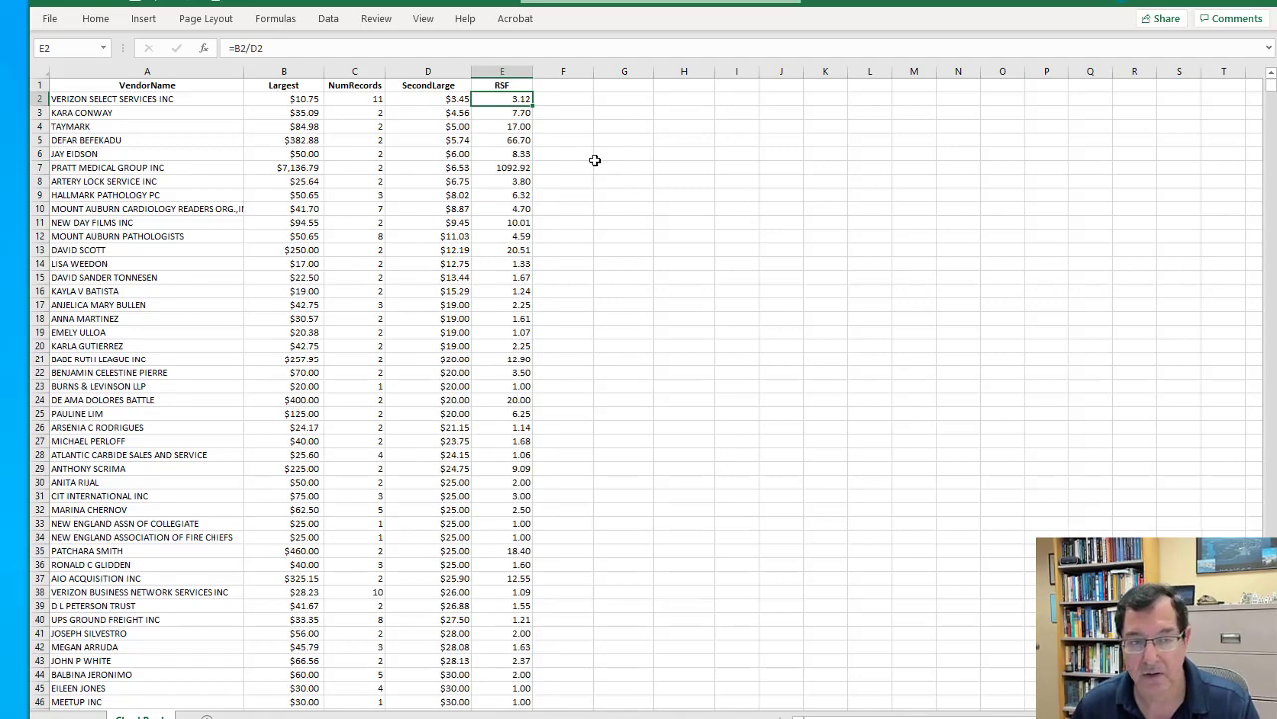
{"action": "key", "text": "Home"}
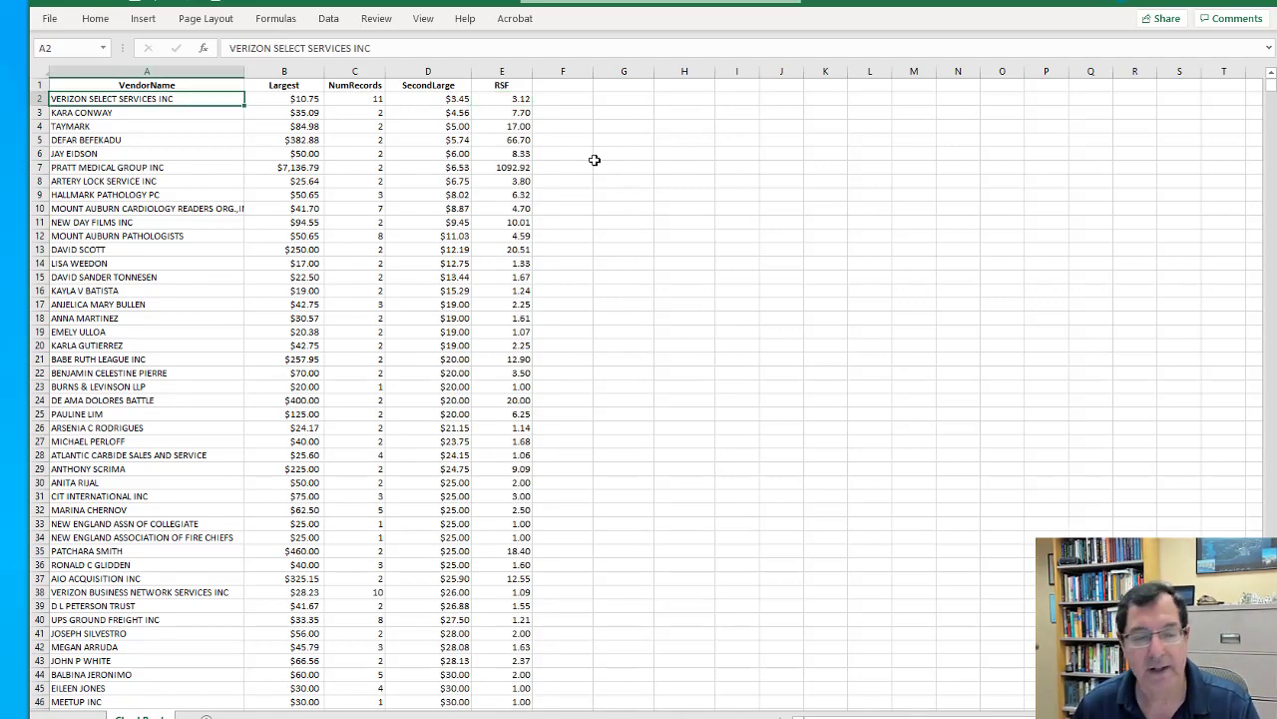
{"action": "key", "text": "ctrl+End"}
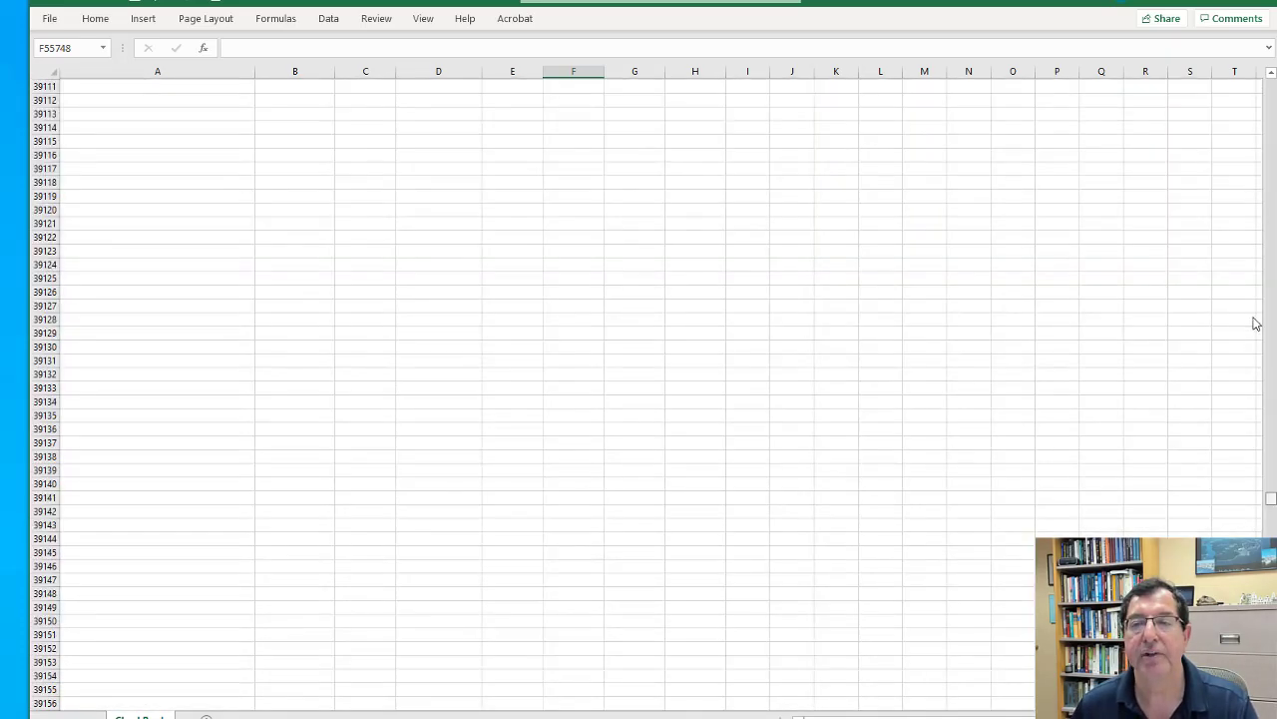
{"action": "left_click_drag", "start_coordinate": [1255, 299], "coordinate": [1269, 85]}
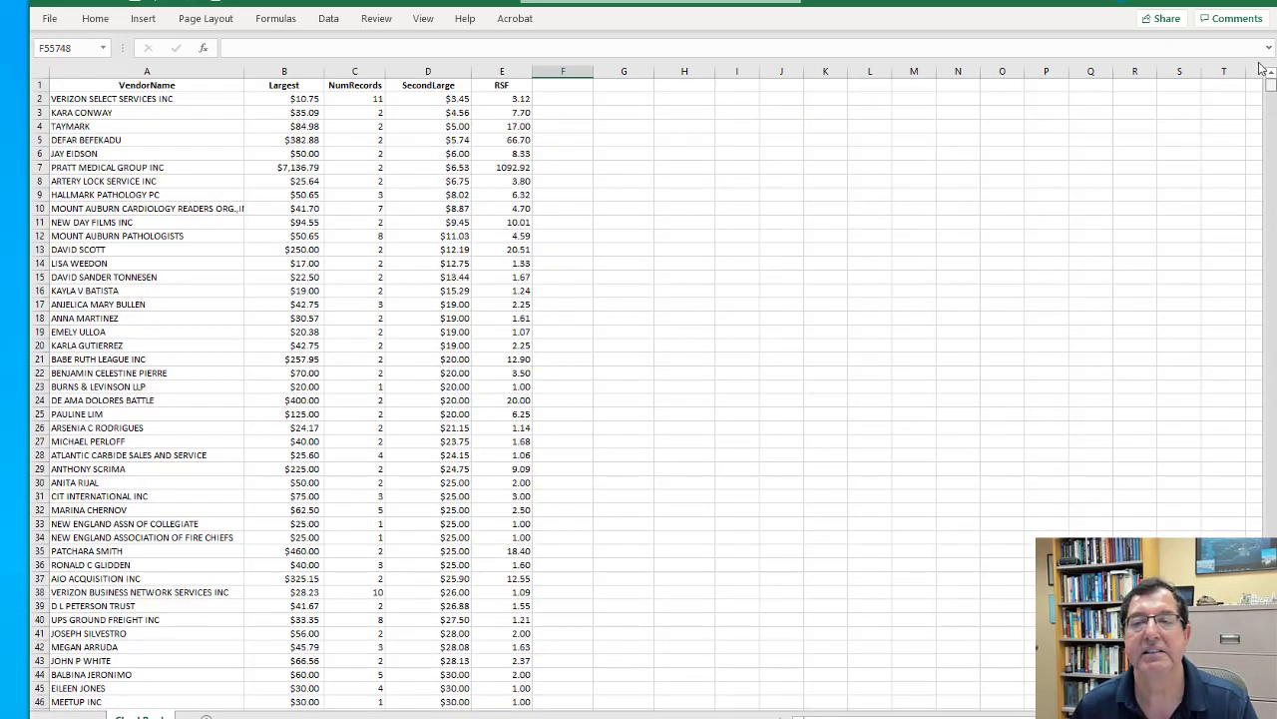
{"action": "left_click", "coordinate": [507, 100]}
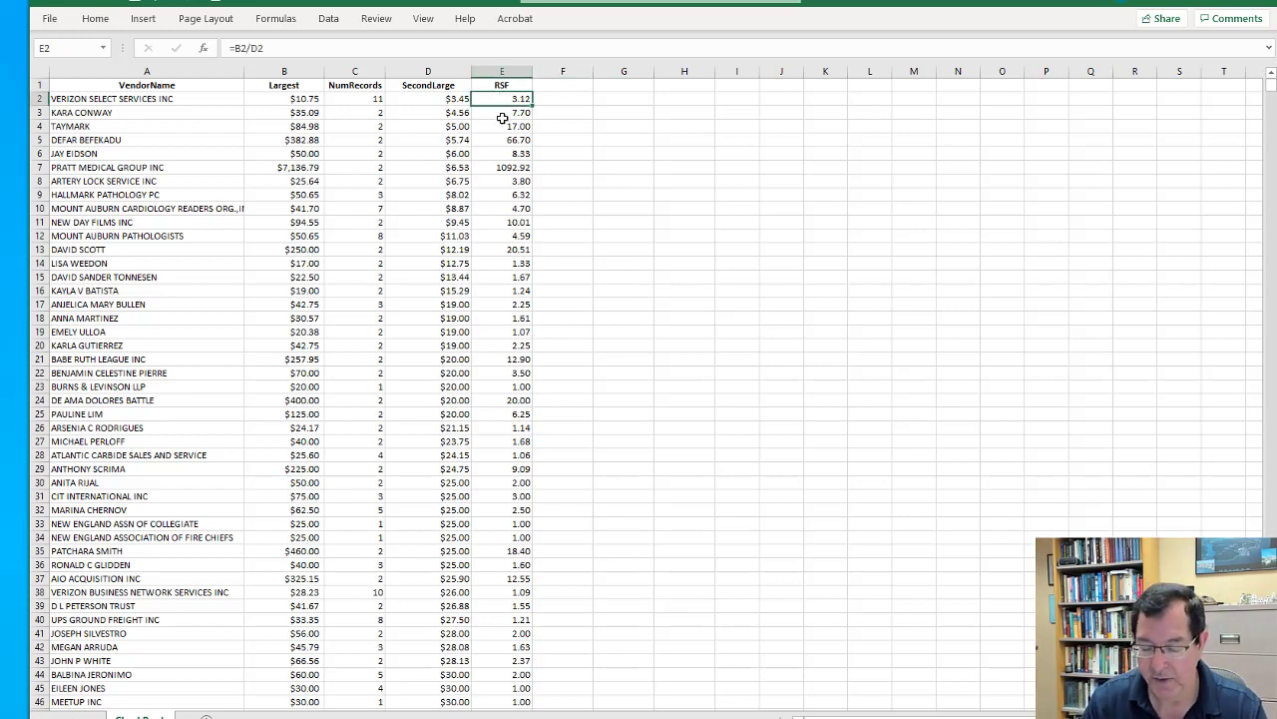
{"action": "key", "text": "ctrl+g"}
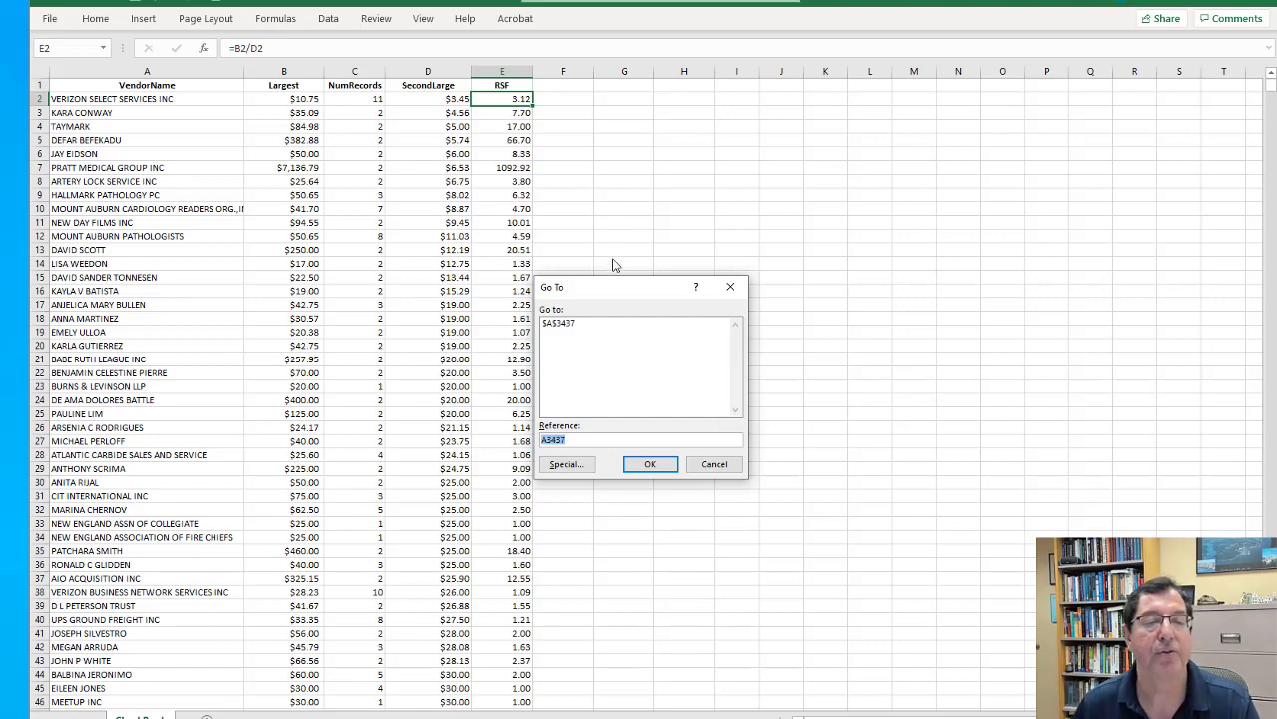
{"action": "left_click", "coordinate": [653, 465]}
{"action": "scroll", "coordinate": [597, 458], "scroll_direction": "down", "scroll_amount": 5}
{"action": "left_click", "coordinate": [519, 480]}
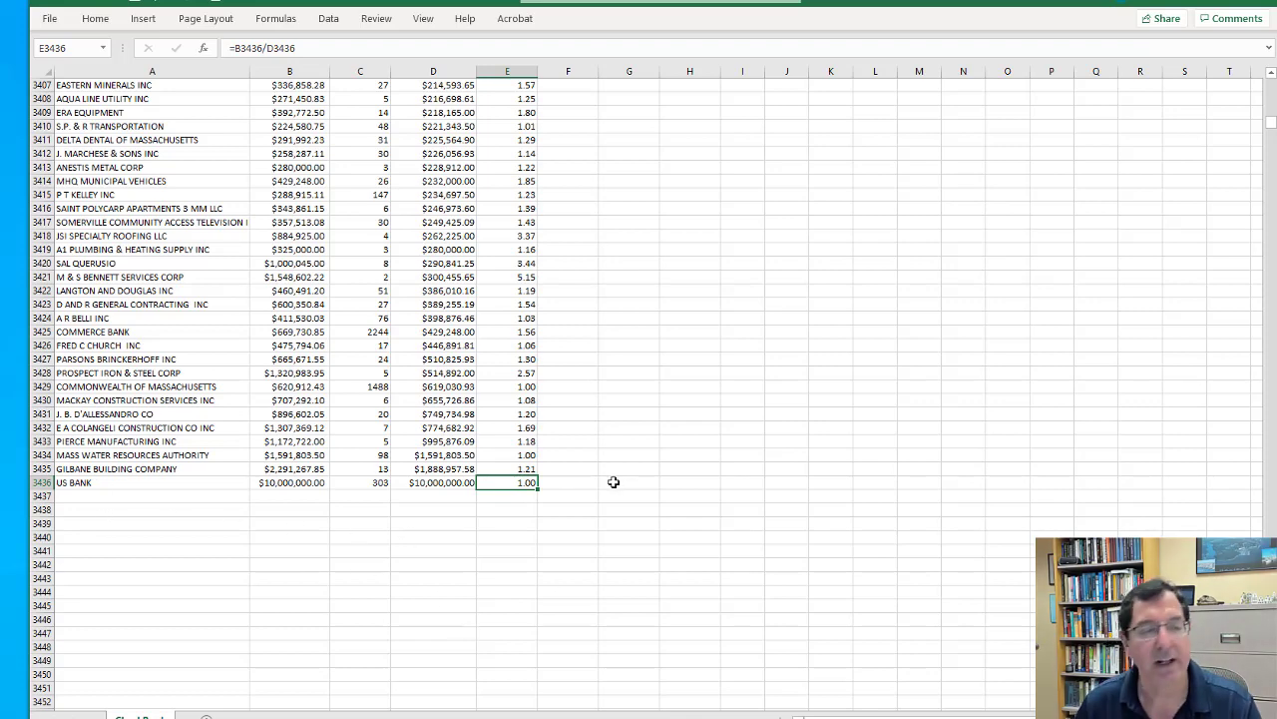
{"action": "key", "text": "ctrl+Home"}
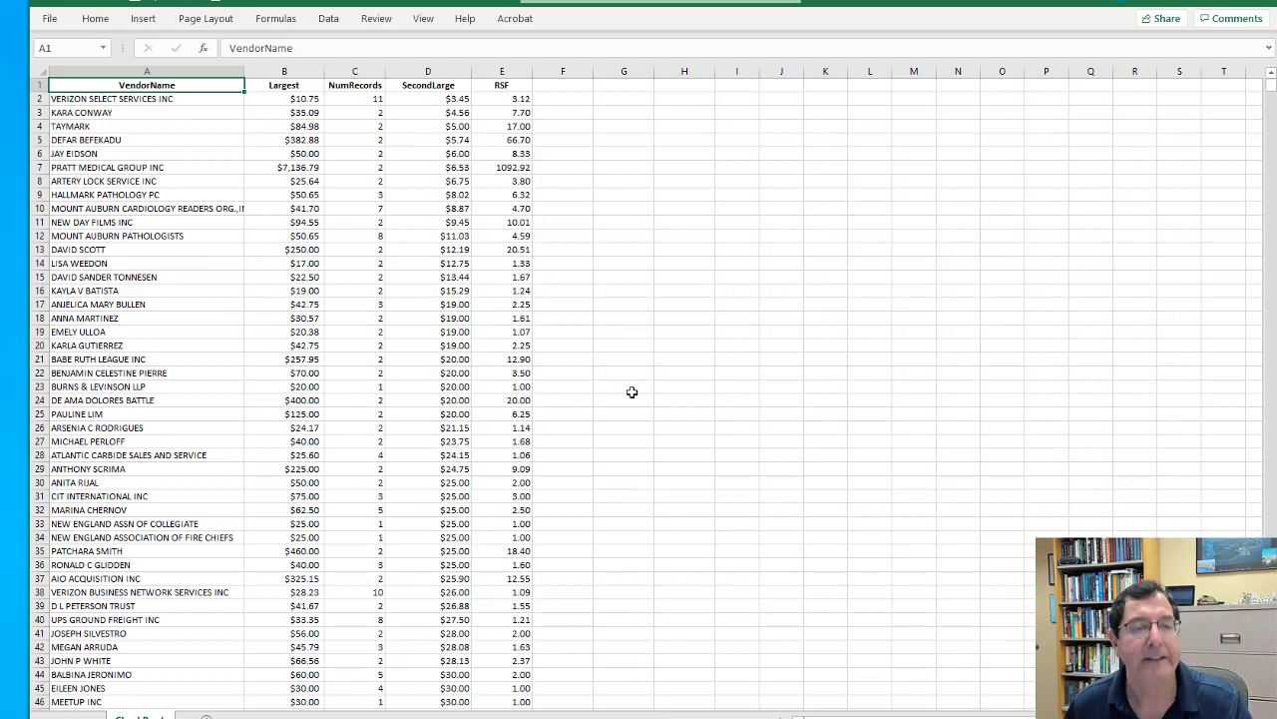
Sort the vendor rows by RSF from largest to smallest, putting PRATT MEDICAL GROUP INC first.
{"action": "left_click", "coordinate": [500, 102]}
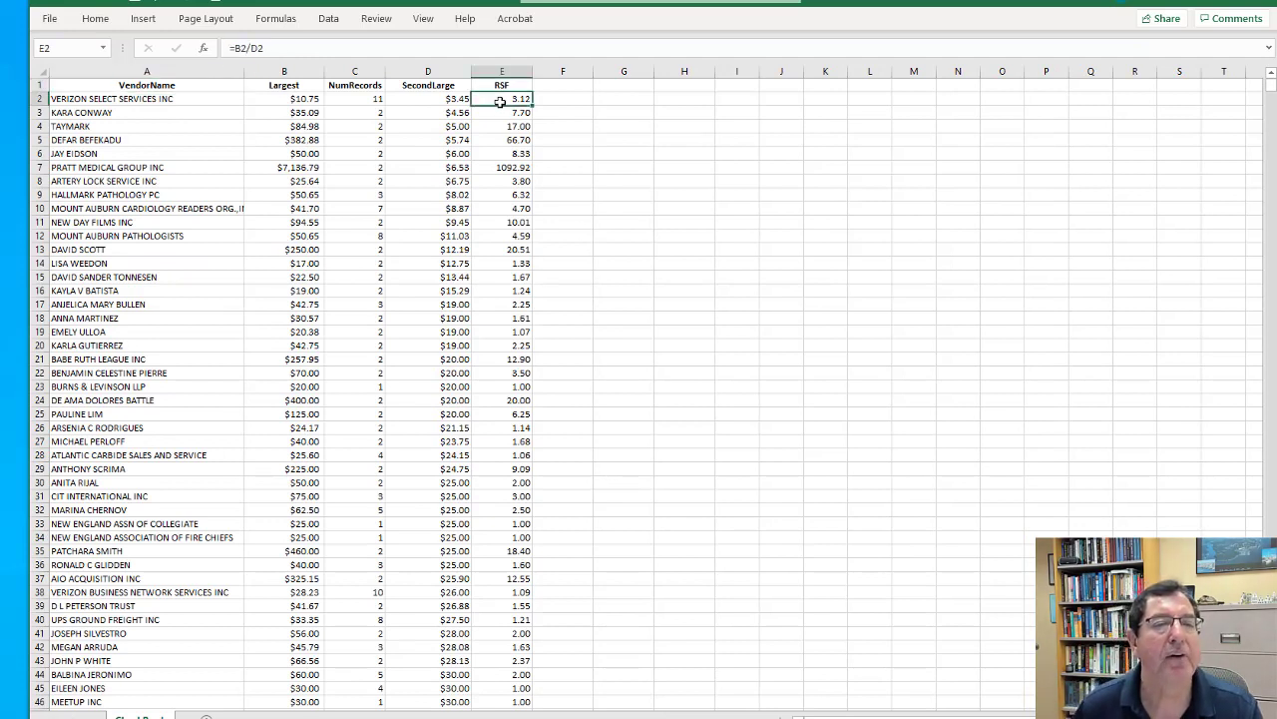
{"action": "right_click", "coordinate": [501, 102]}
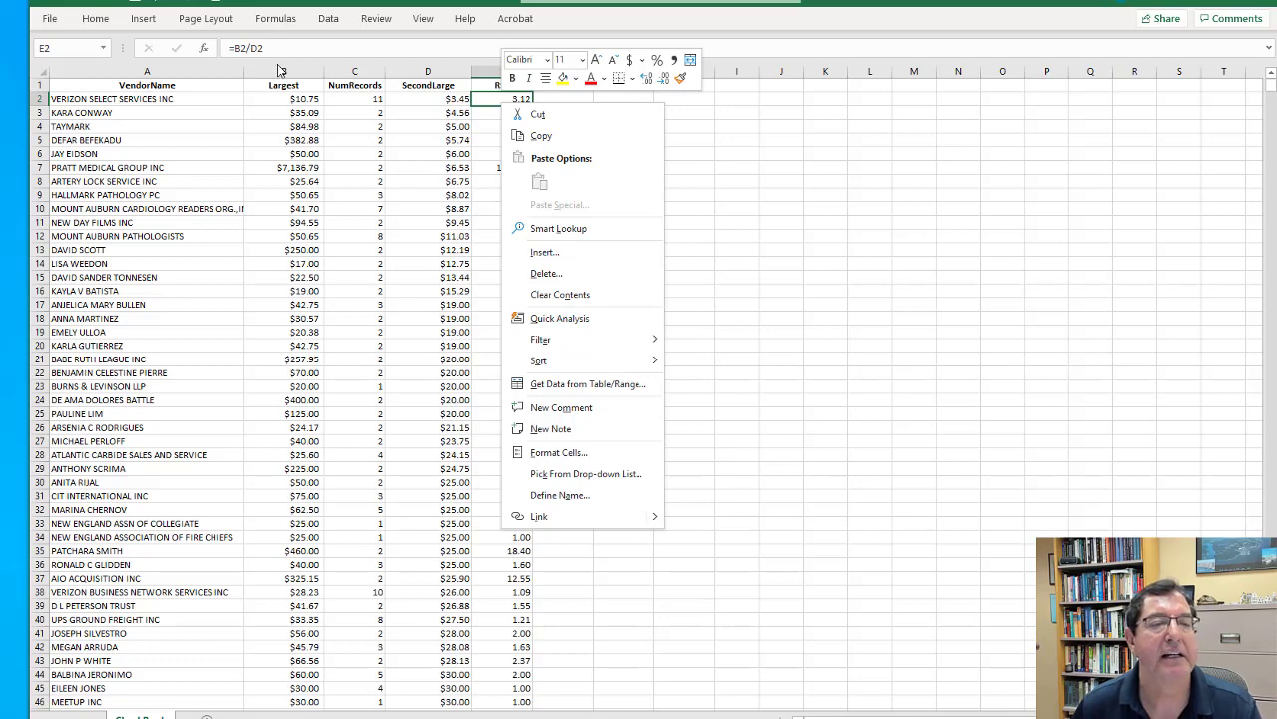
{"action": "mouse_move", "coordinate": [589, 365]}
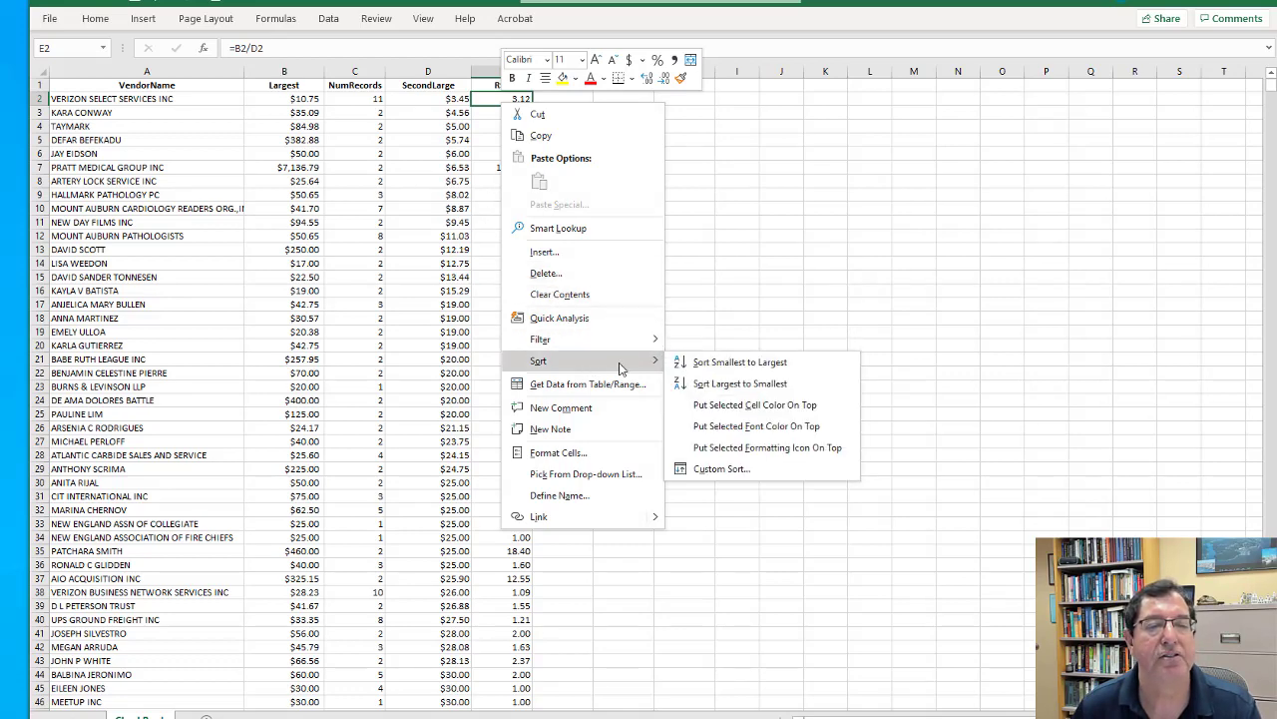
{"action": "left_click", "coordinate": [698, 386]}
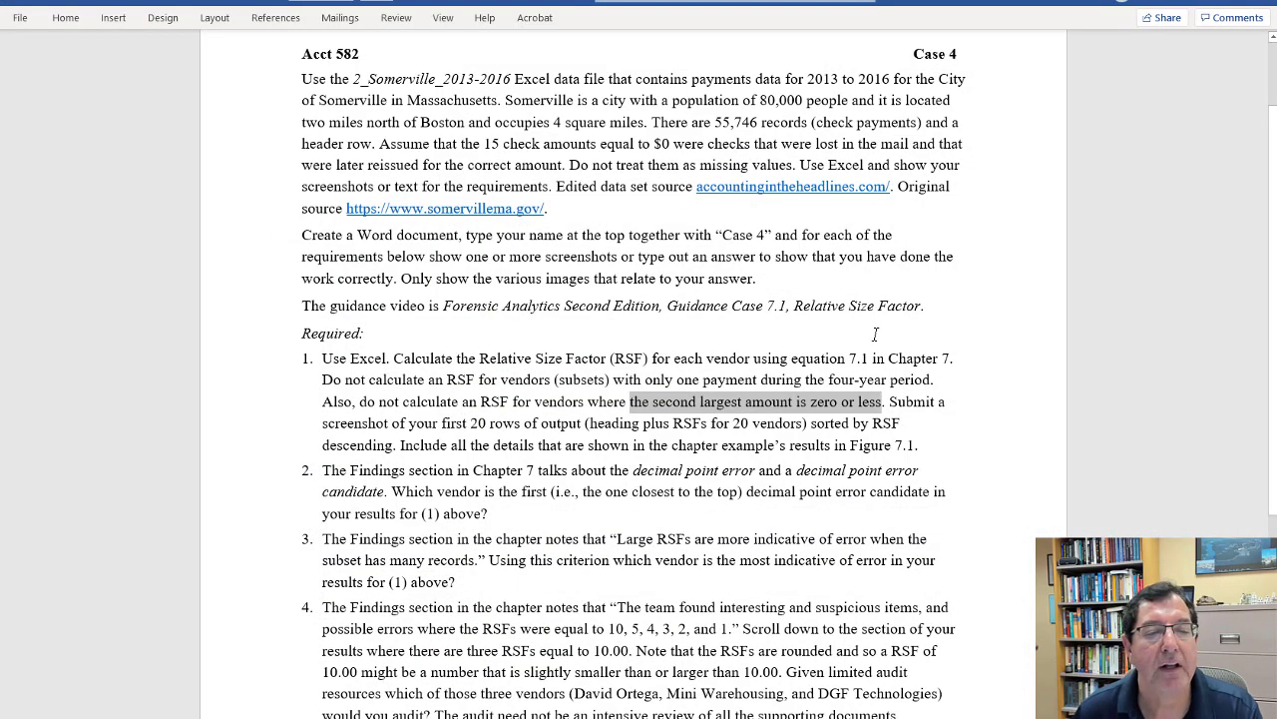
{"action": "scroll", "coordinate": [875, 335], "scroll_direction": "down", "scroll_amount": 3}
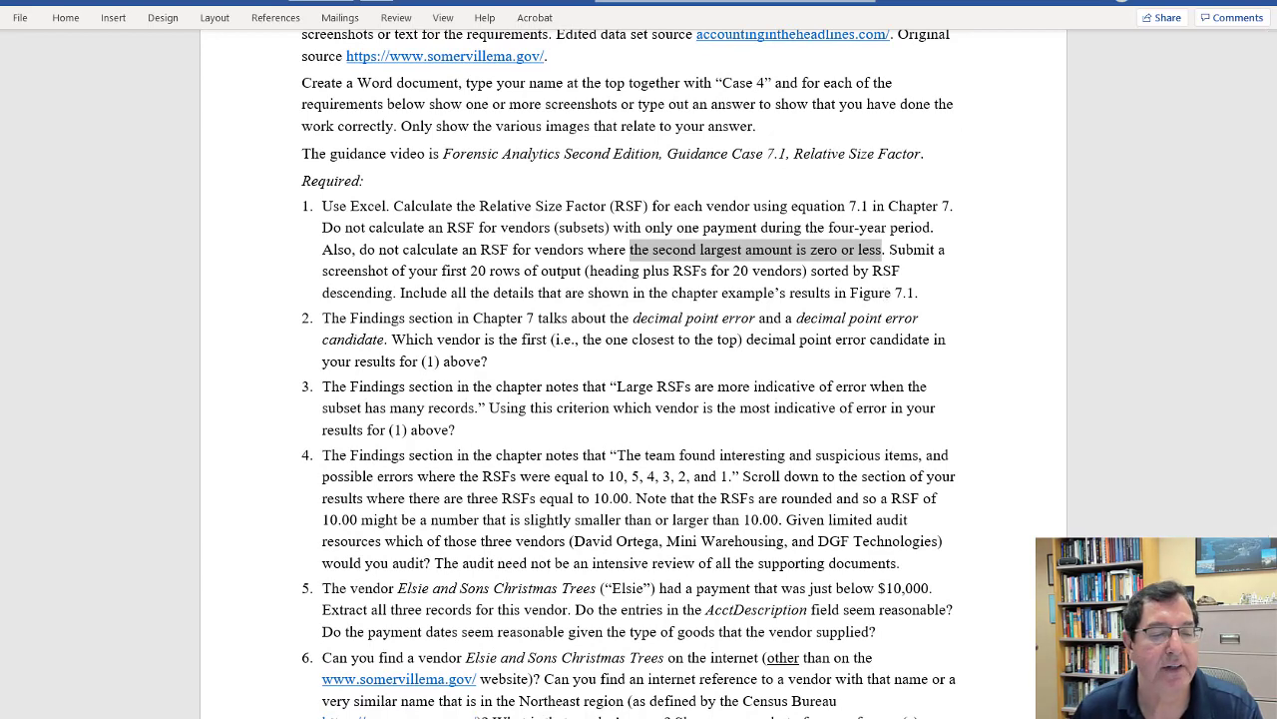
View the textbook's Figure 7.1 PDF, then minimize Acrobat.
{"action": "key", "text": "alt+Tab"}
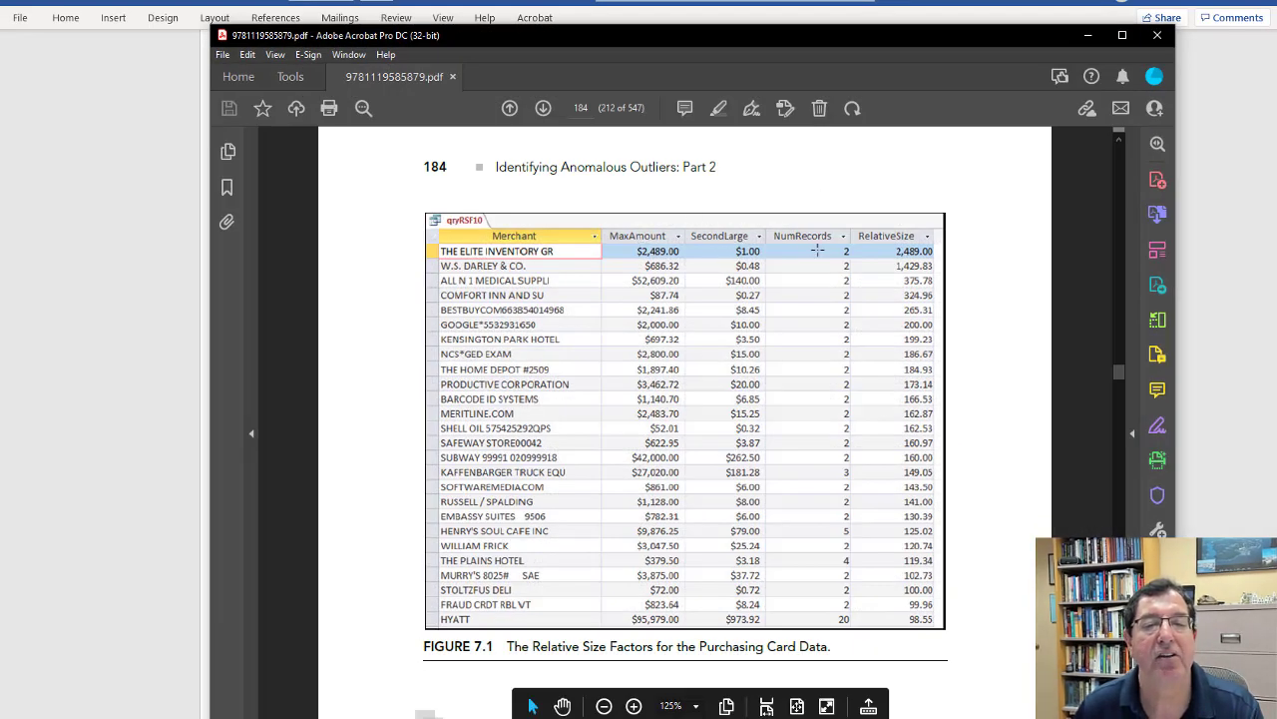
{"action": "left_click", "coordinate": [1089, 38]}
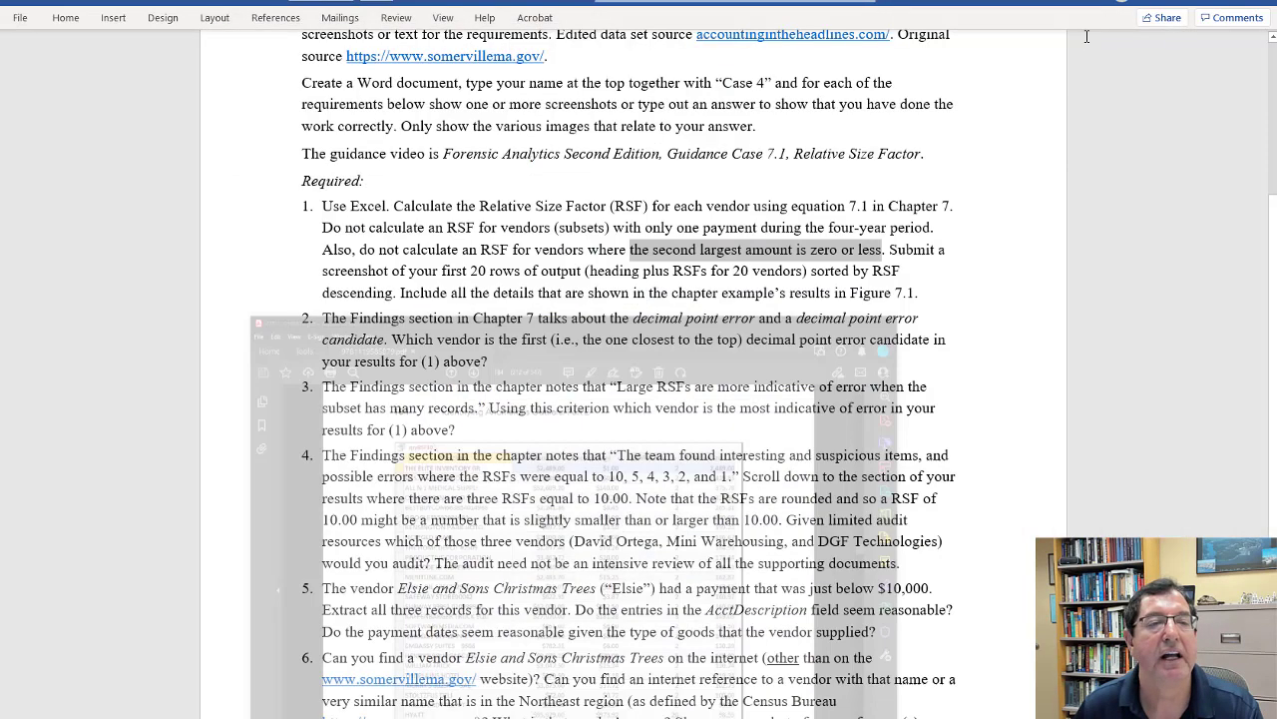
Rename the Largest header in column B to MaxAmount, then switch to the Word requirements.
{"action": "key", "text": "alt+Tab"}
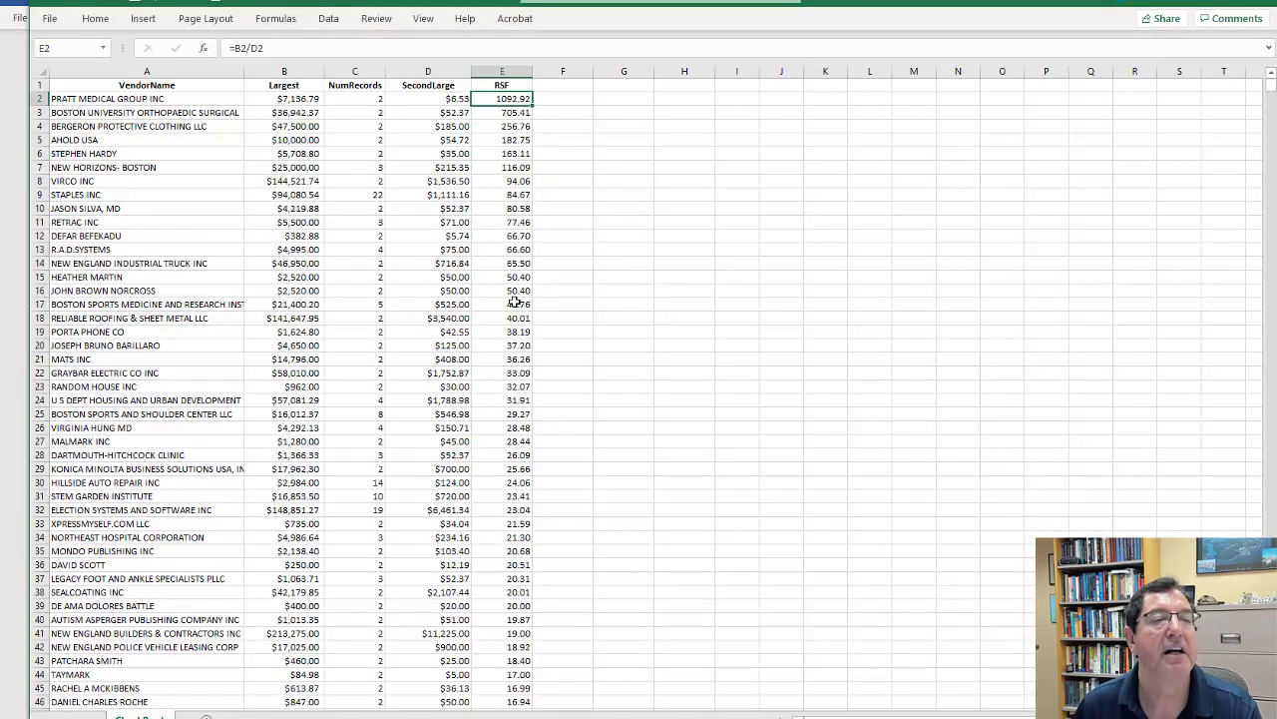
{"action": "left_click", "coordinate": [284, 84]}
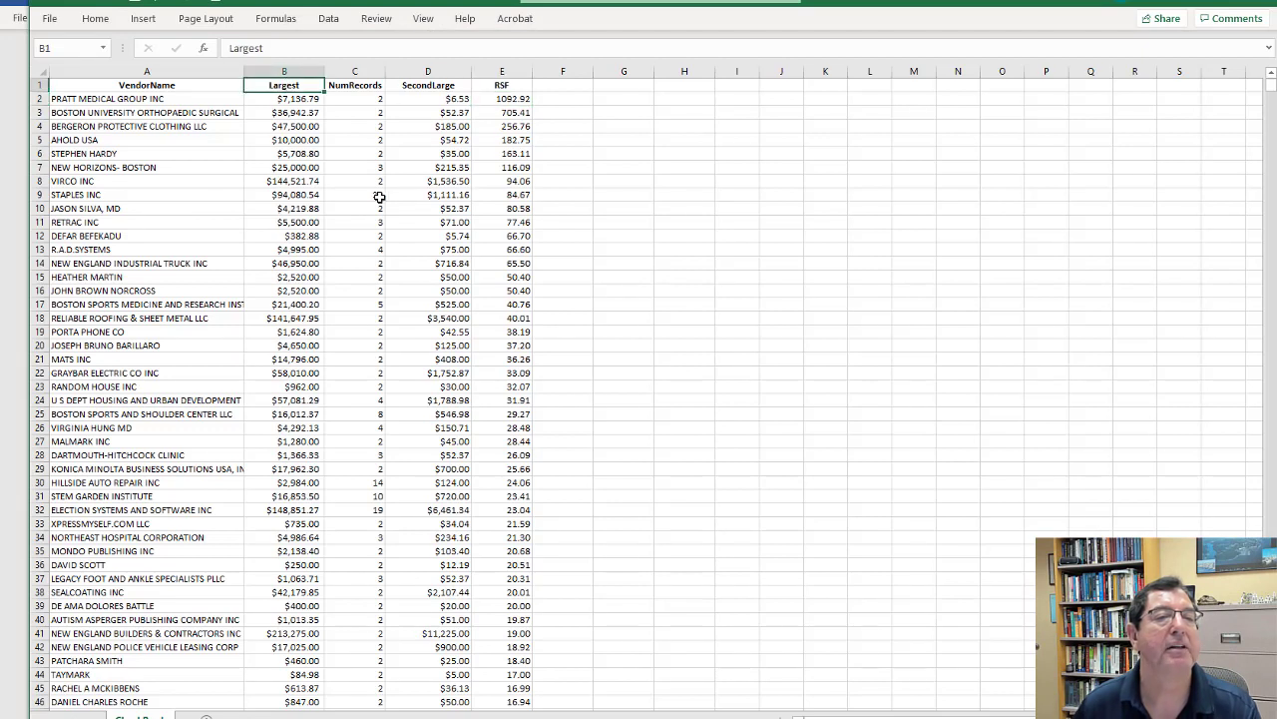
{"action": "type", "text": "MaxAmount"}
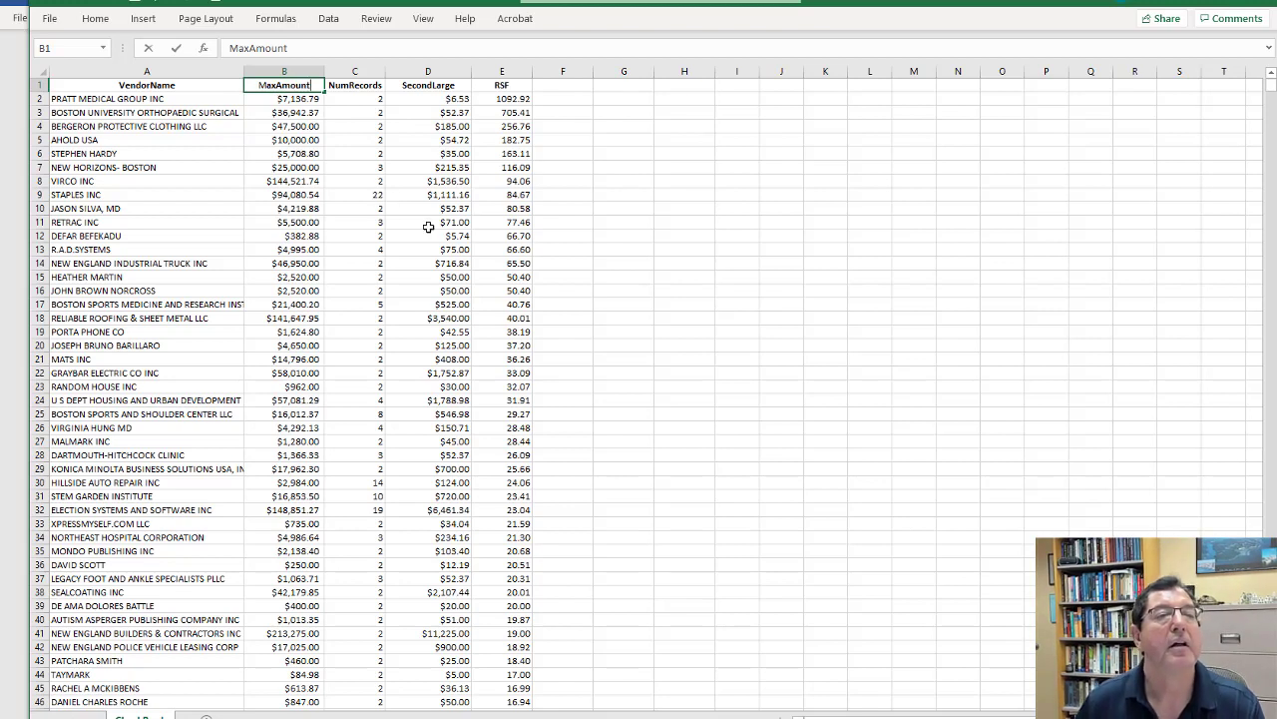
{"action": "left_click", "coordinate": [427, 224]}
{"action": "left_click", "coordinate": [499, 101]}
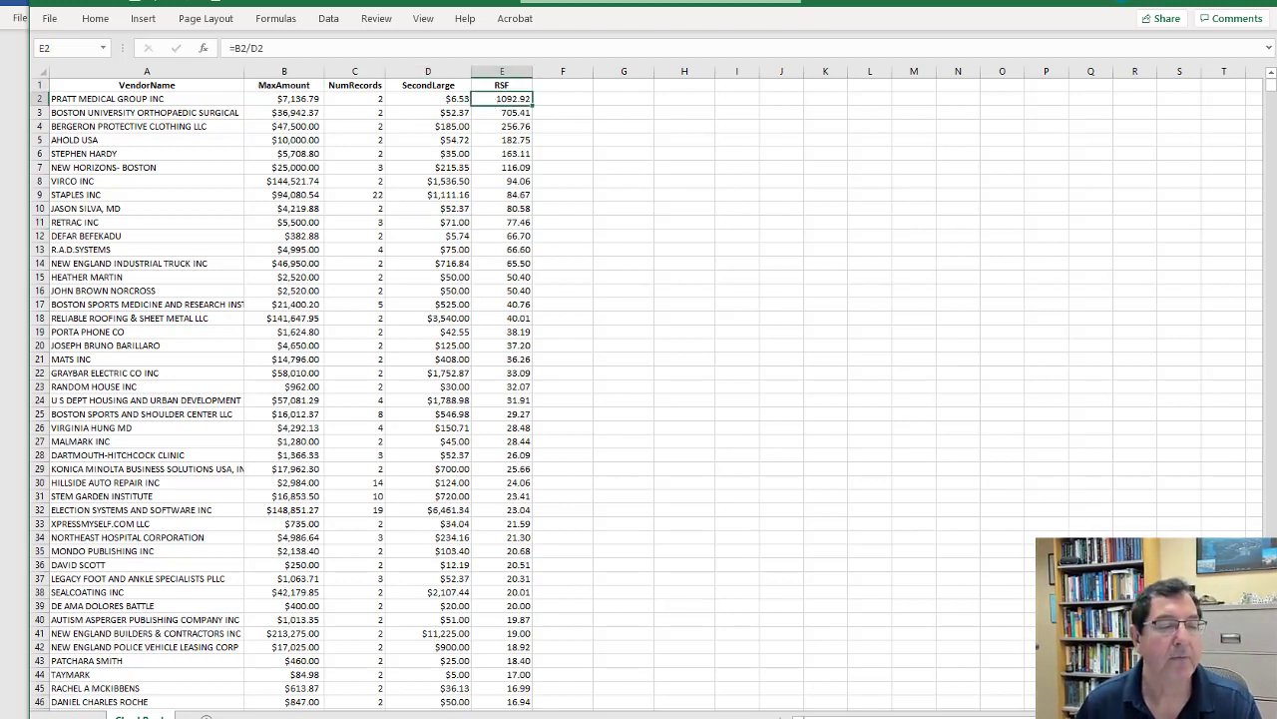
{"action": "key", "text": "alt+Tab"}
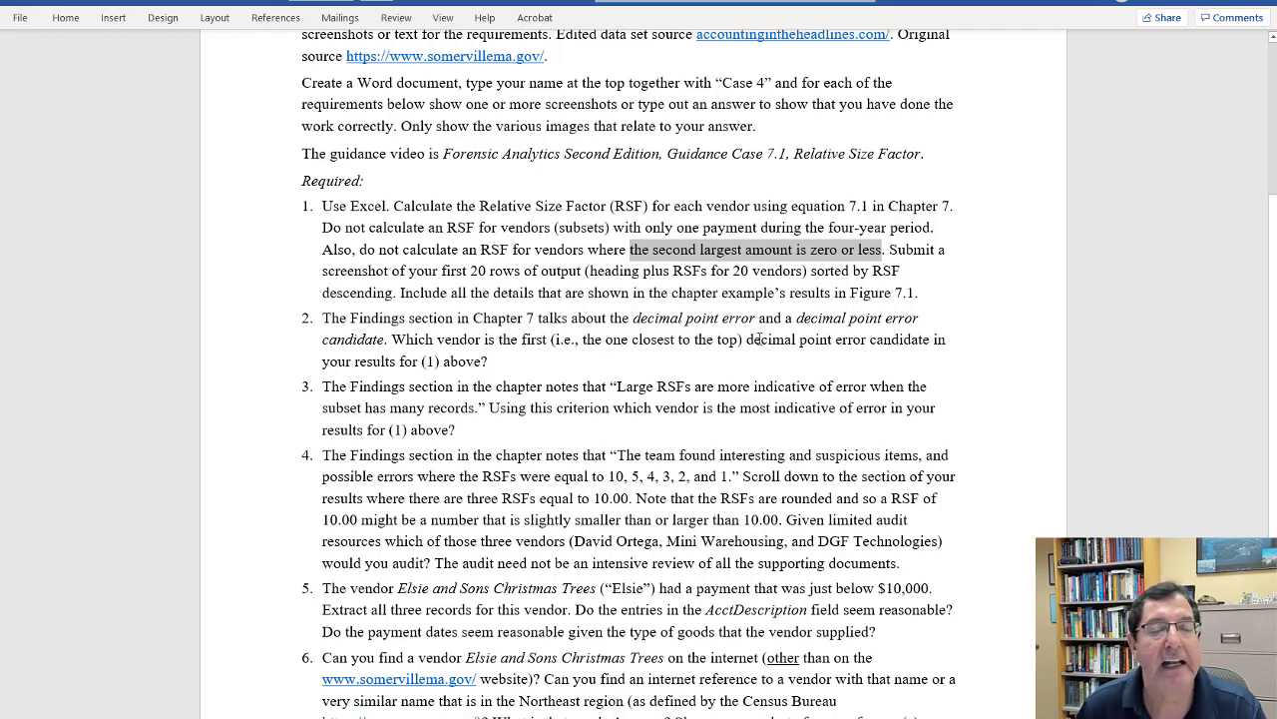
{"action": "scroll", "coordinate": [758, 339], "scroll_direction": "up", "scroll_amount": 1}
{"action": "key", "text": "alt+Tab"}
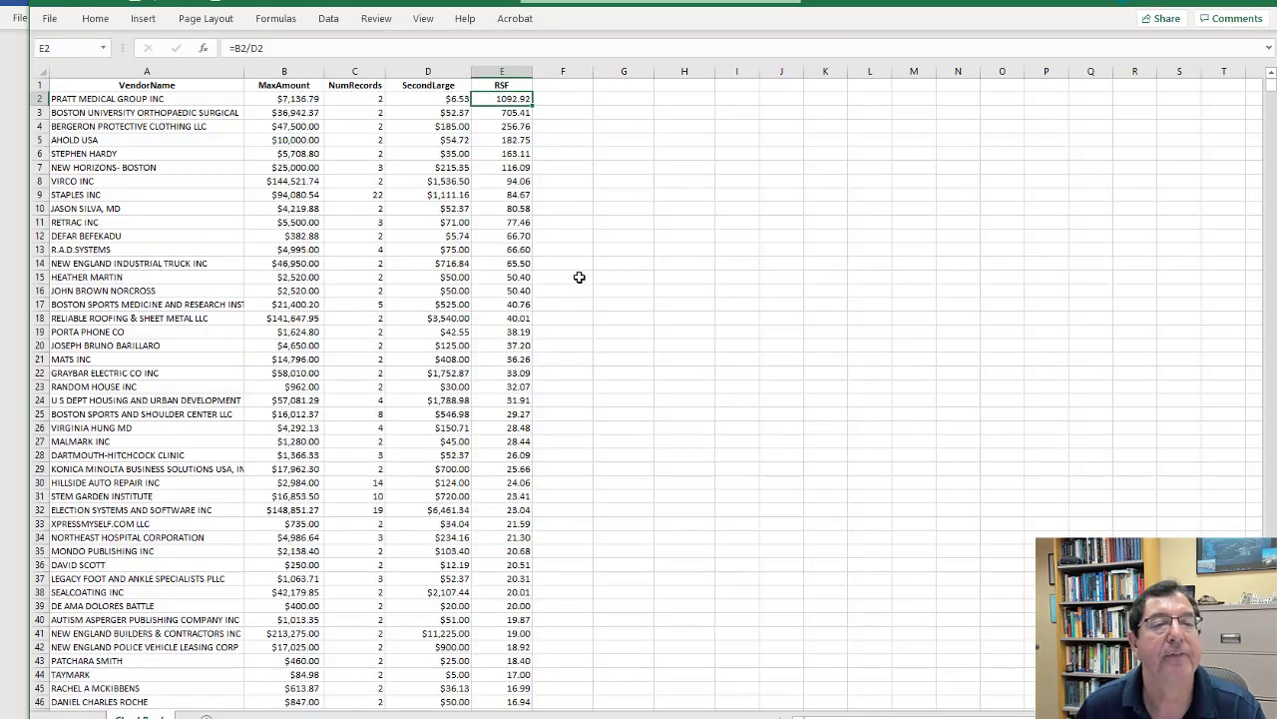
{"action": "left_click_drag", "start_coordinate": [171, 112], "coordinate": [472, 140]}
{"action": "left_click_drag", "start_coordinate": [200, 100], "coordinate": [504, 584]}
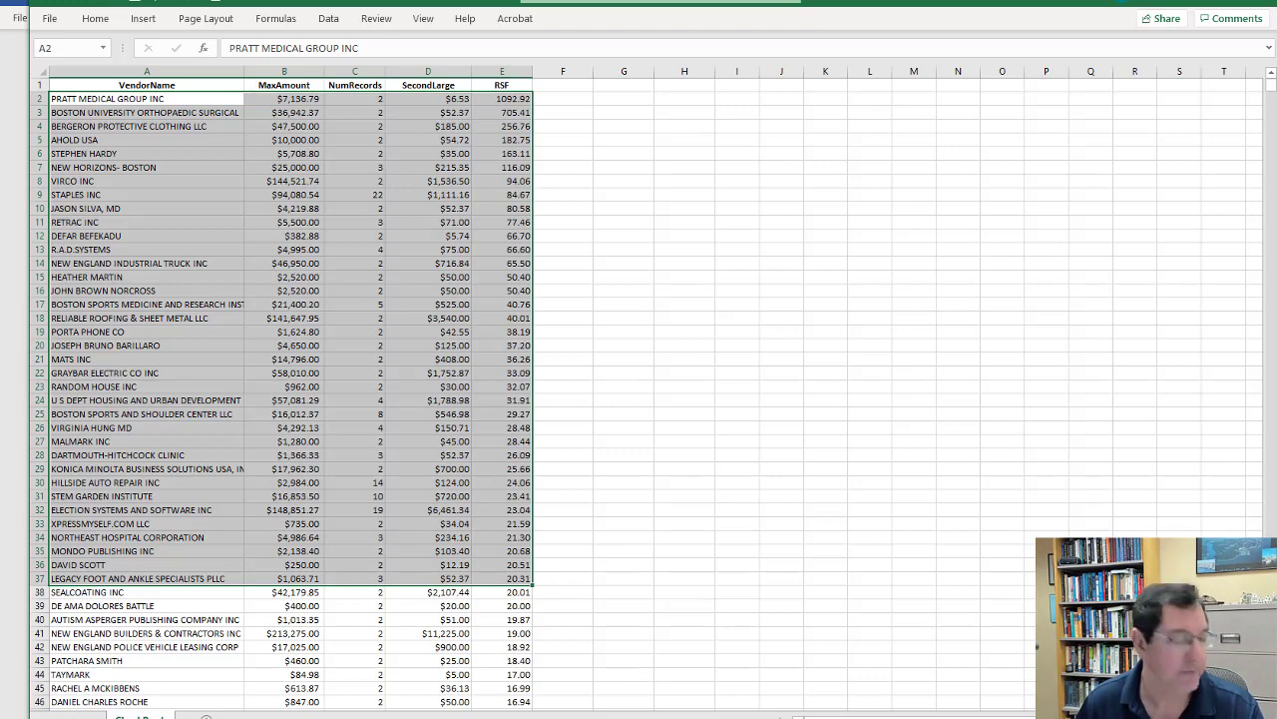
{"action": "key", "text": "alt+Tab"}
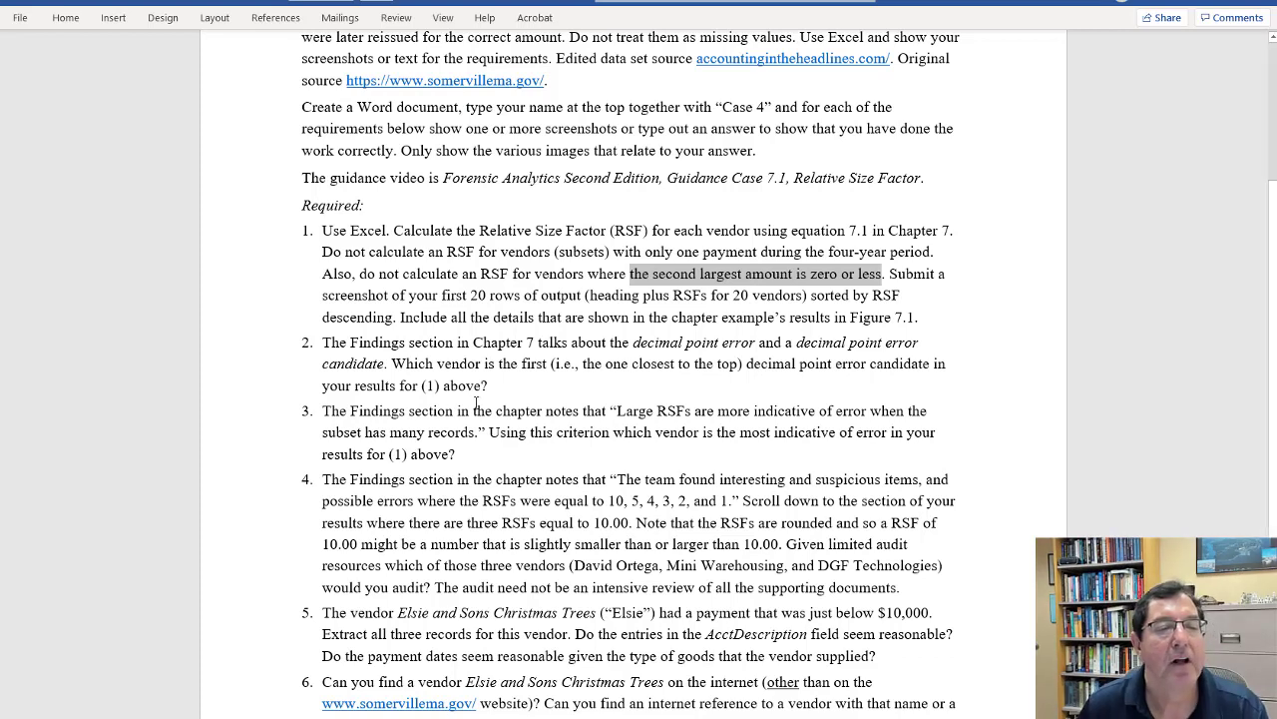
Highlight the item 3 phrase on large RSFs and item 1 wording on sorting 20 vendors.
{"action": "left_click_drag", "start_coordinate": [539, 406], "coordinate": [869, 412]}
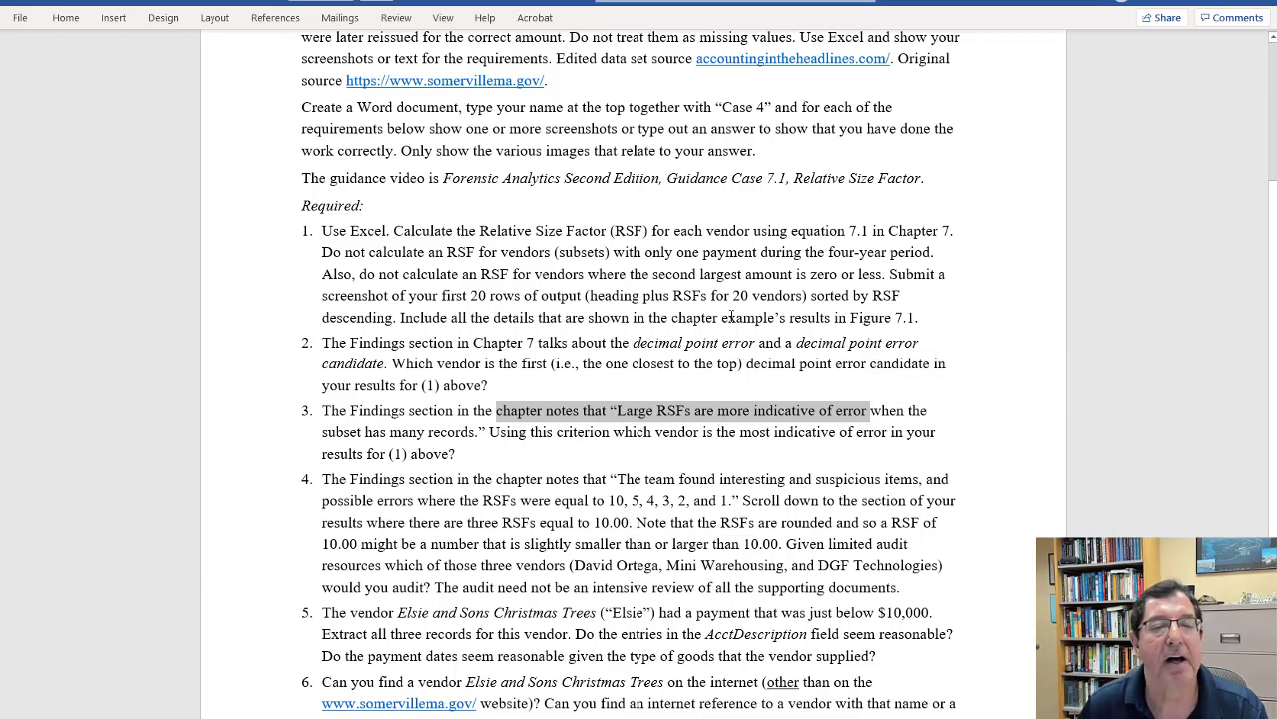
{"action": "left_click_drag", "start_coordinate": [713, 296], "coordinate": [848, 296]}
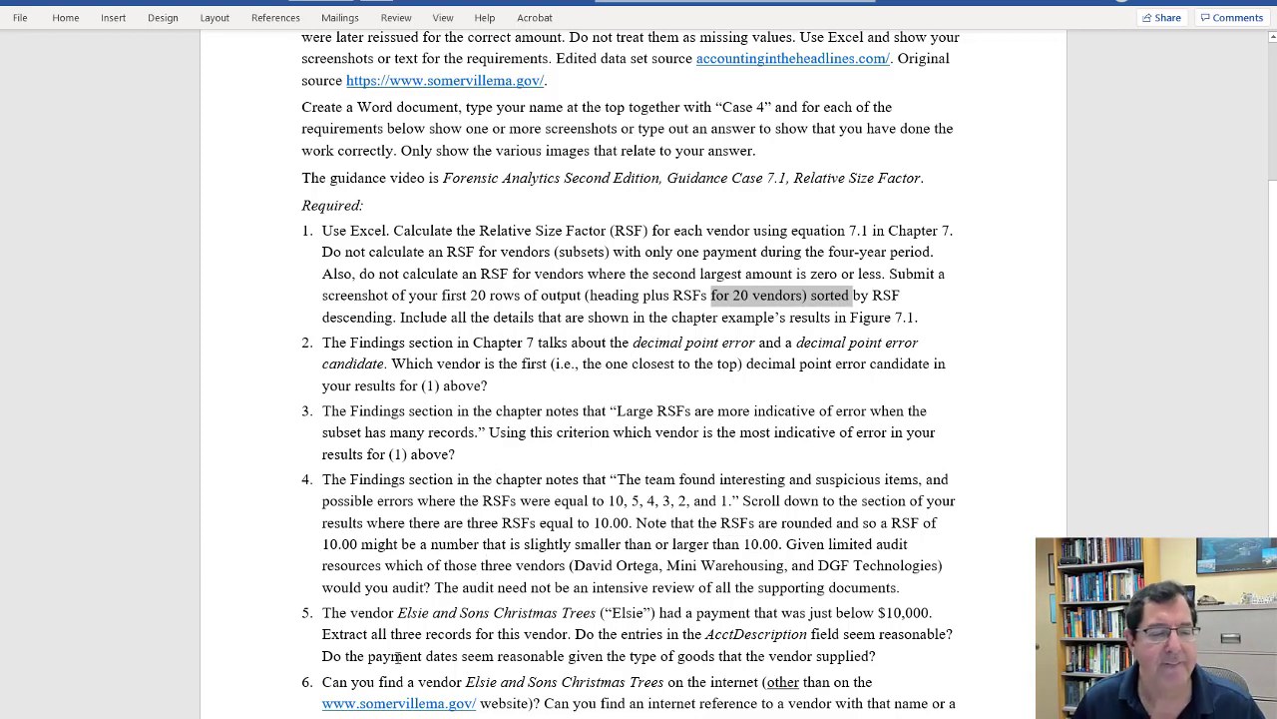
{"action": "key", "text": "alt+Tab"}
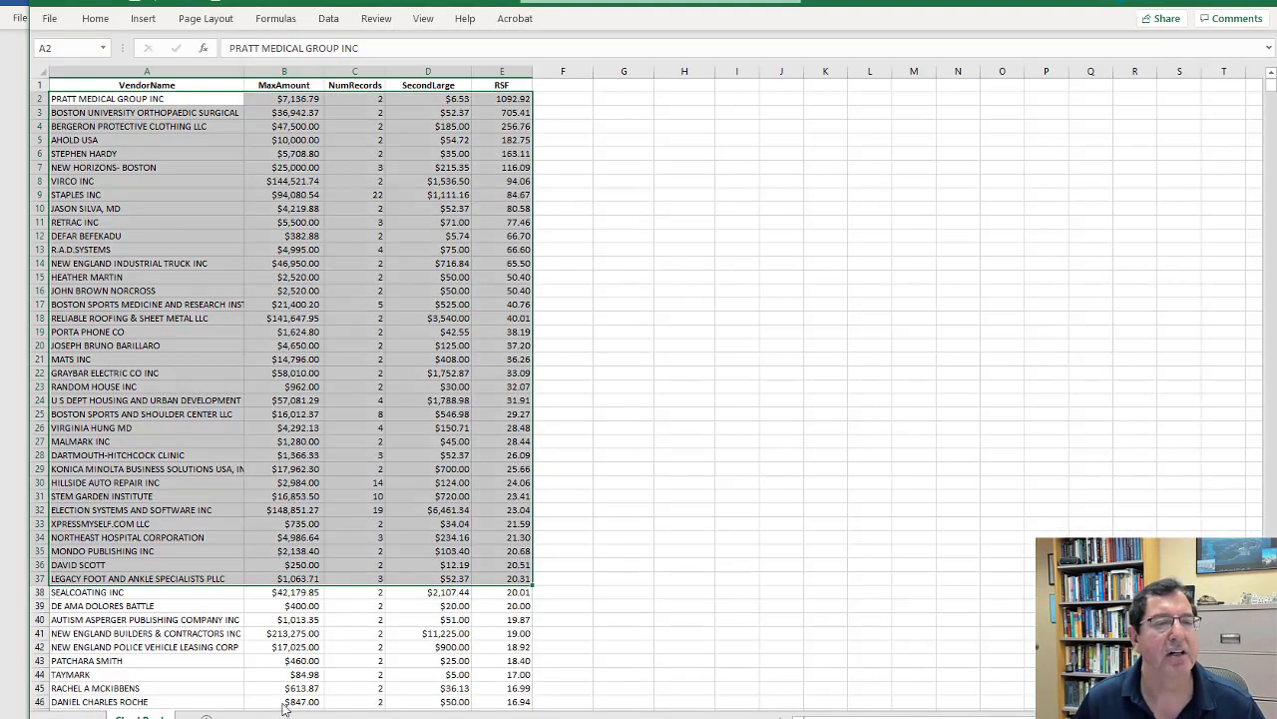
Format A1:E3436 as a table with headers using Blue, Table Style Medium 2.
{"action": "left_click", "coordinate": [170, 86]}
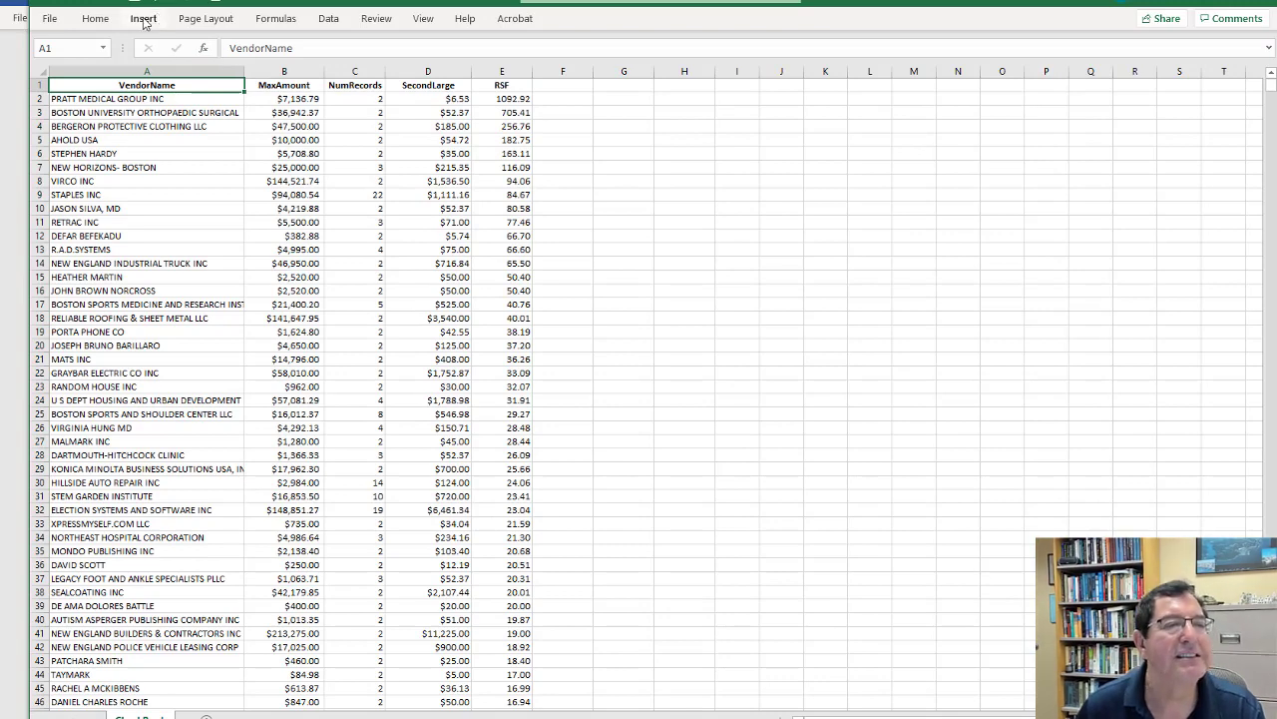
{"action": "left_click", "coordinate": [96, 19]}
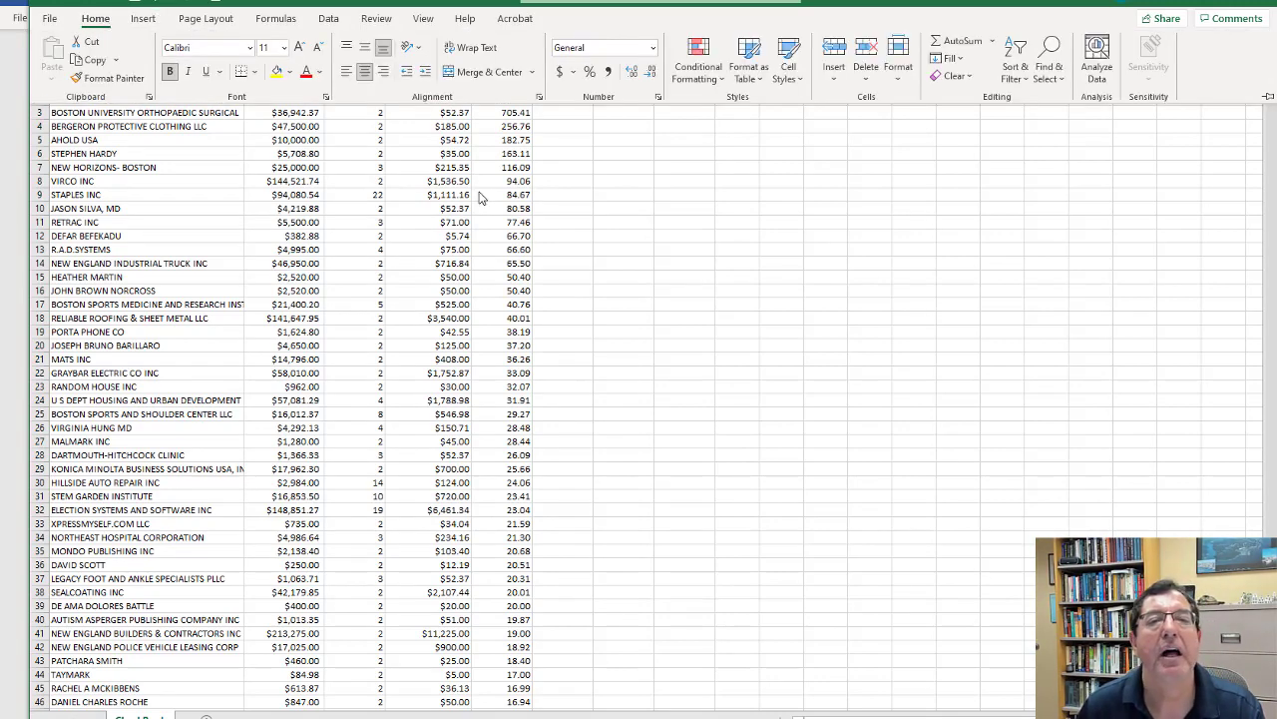
{"action": "left_click", "coordinate": [761, 81]}
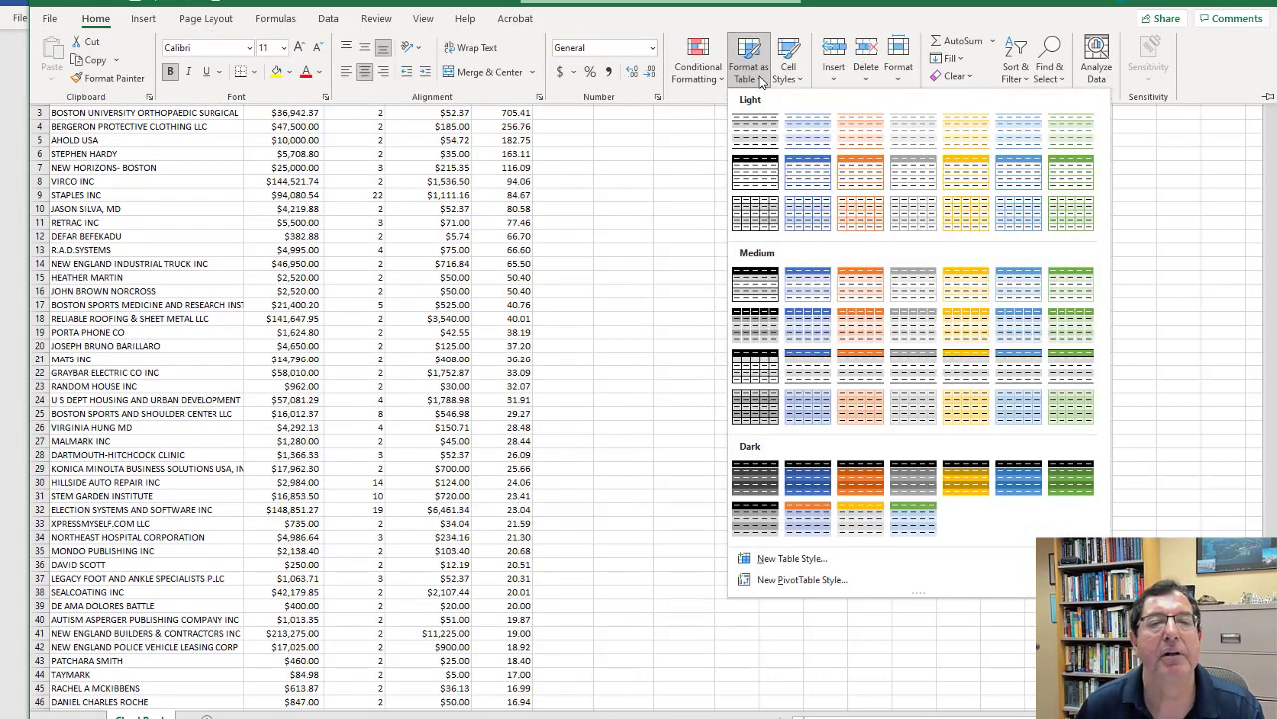
{"action": "left_click", "coordinate": [821, 287]}
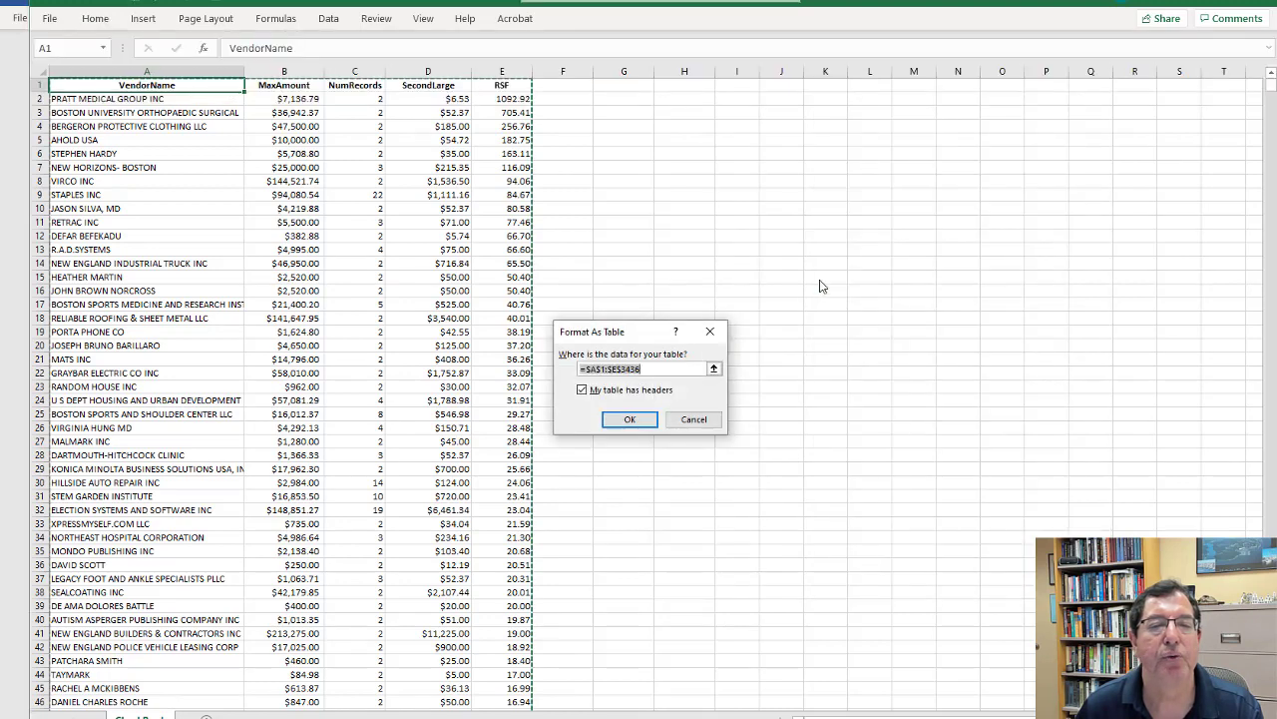
{"action": "left_click", "coordinate": [628, 420]}
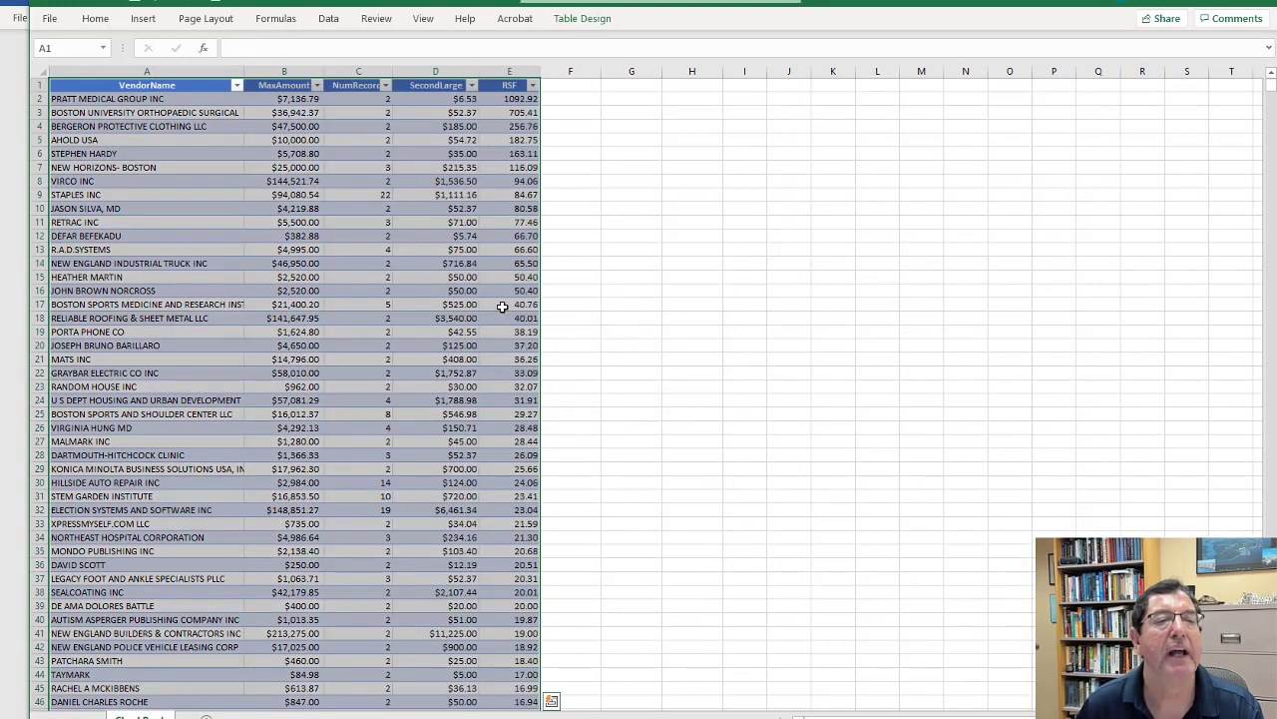
Copy the SecondLarge column data and switch to the Word requirements.
{"action": "left_click", "coordinate": [443, 266]}
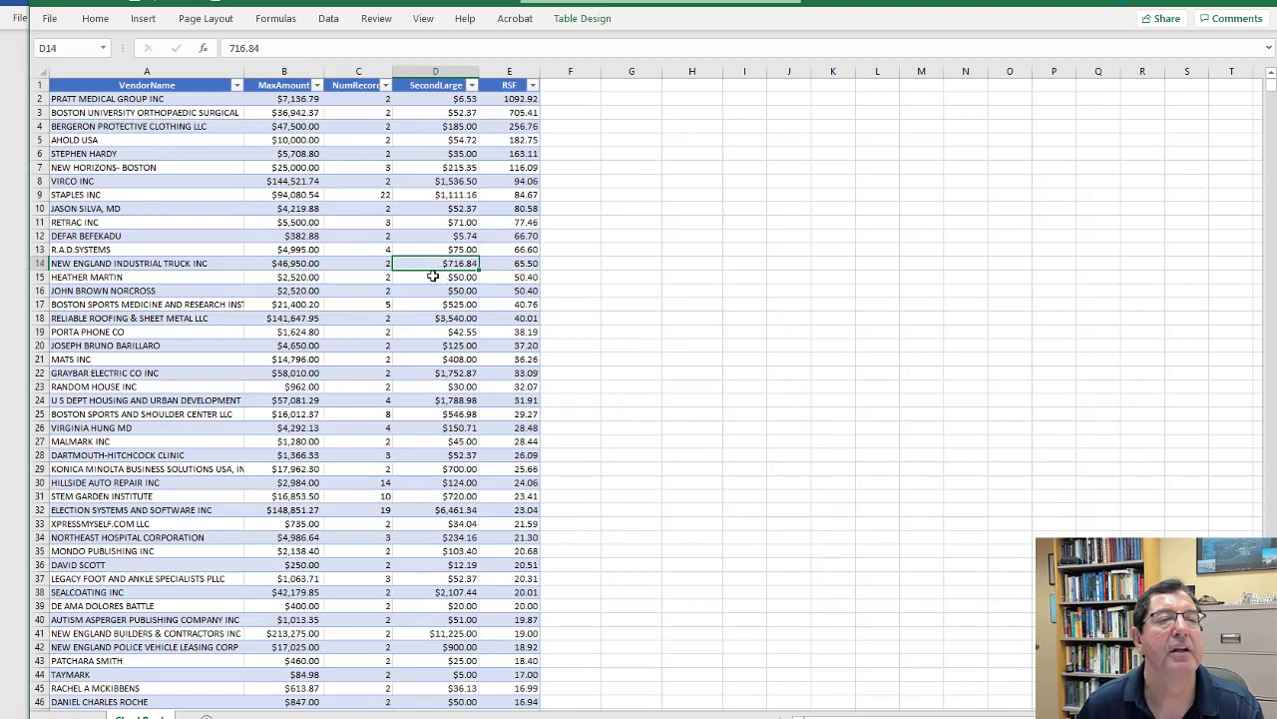
{"action": "left_click", "coordinate": [435, 79]}
{"action": "key", "text": "ctrl+c"}
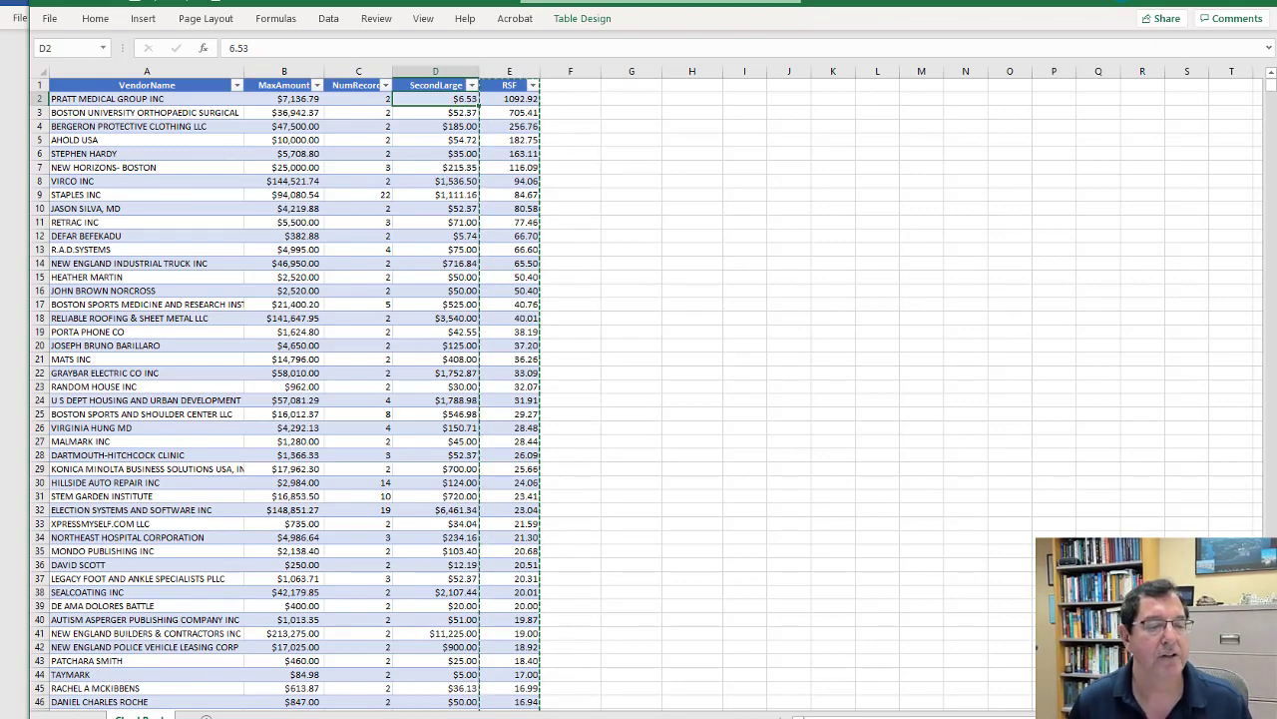
{"action": "key", "text": "alt+Tab"}
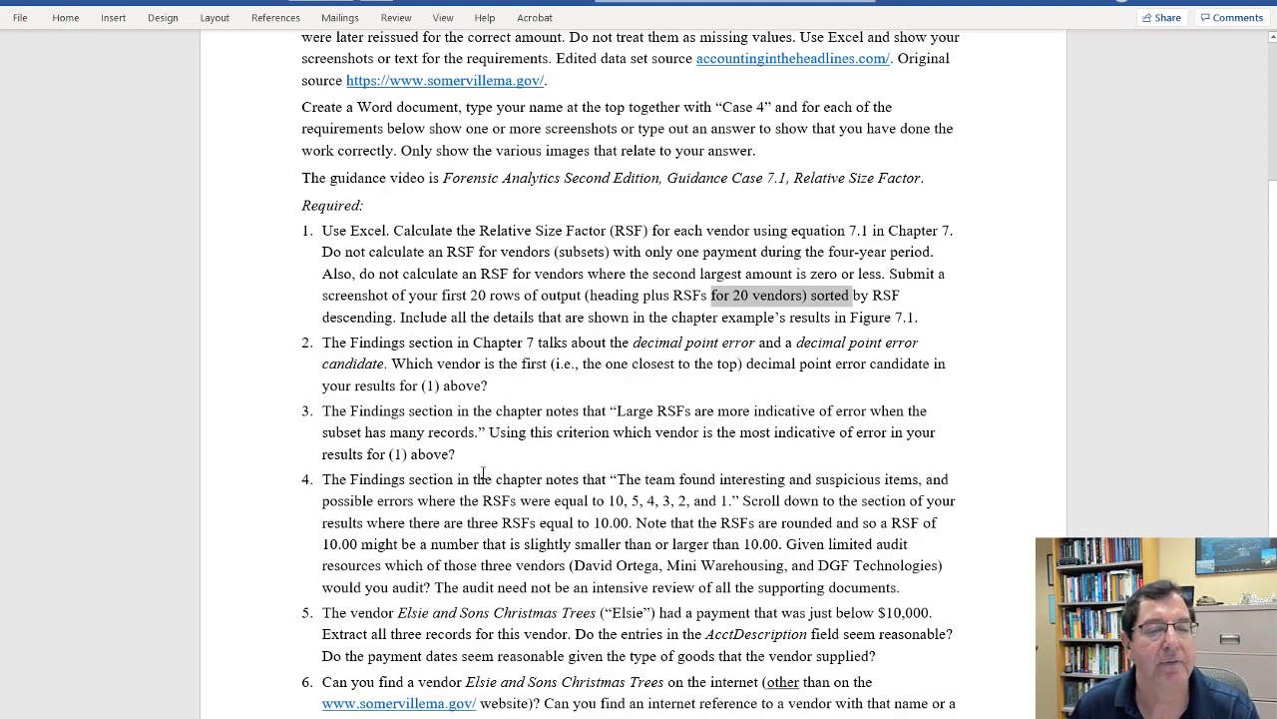
Scroll through the Word case requirements list and back up, then return to Excel.
{"action": "scroll", "coordinate": [482, 471], "scroll_direction": "down", "scroll_amount": 2}
{"action": "scroll", "coordinate": [482, 471], "scroll_direction": "down", "scroll_amount": 2}
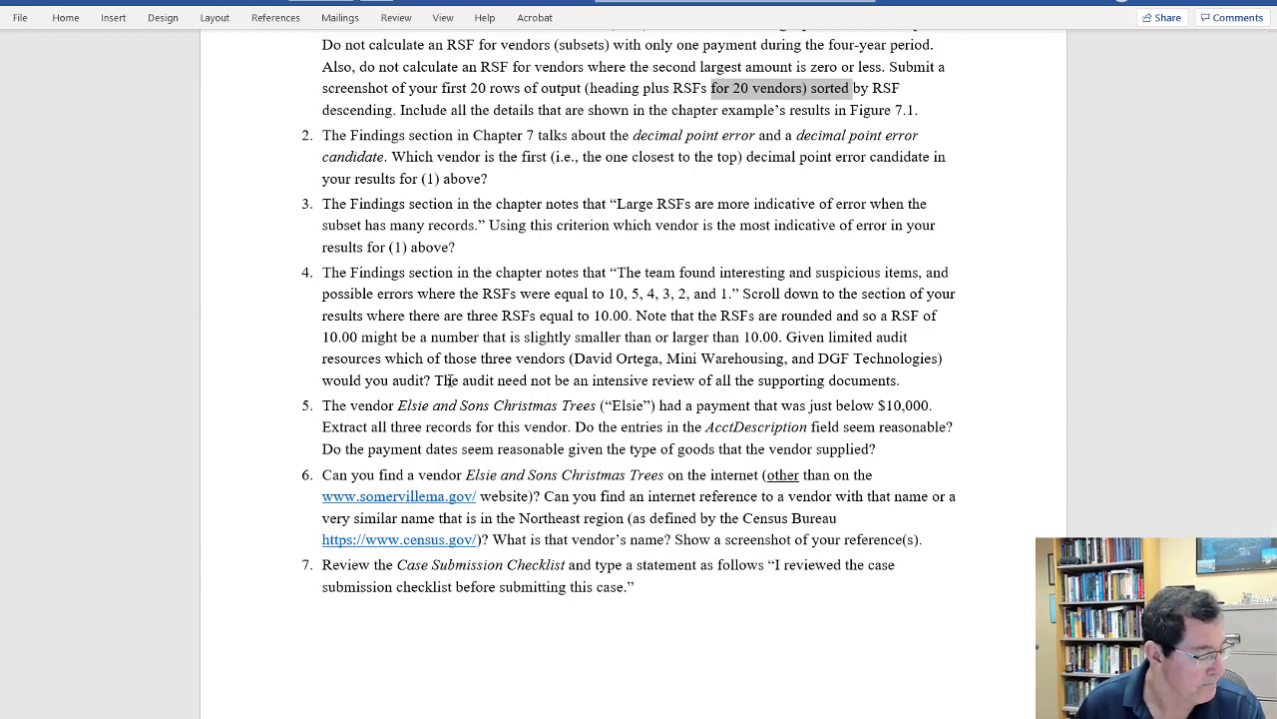
{"action": "scroll", "coordinate": [483, 433], "scroll_direction": "down", "scroll_amount": 1}
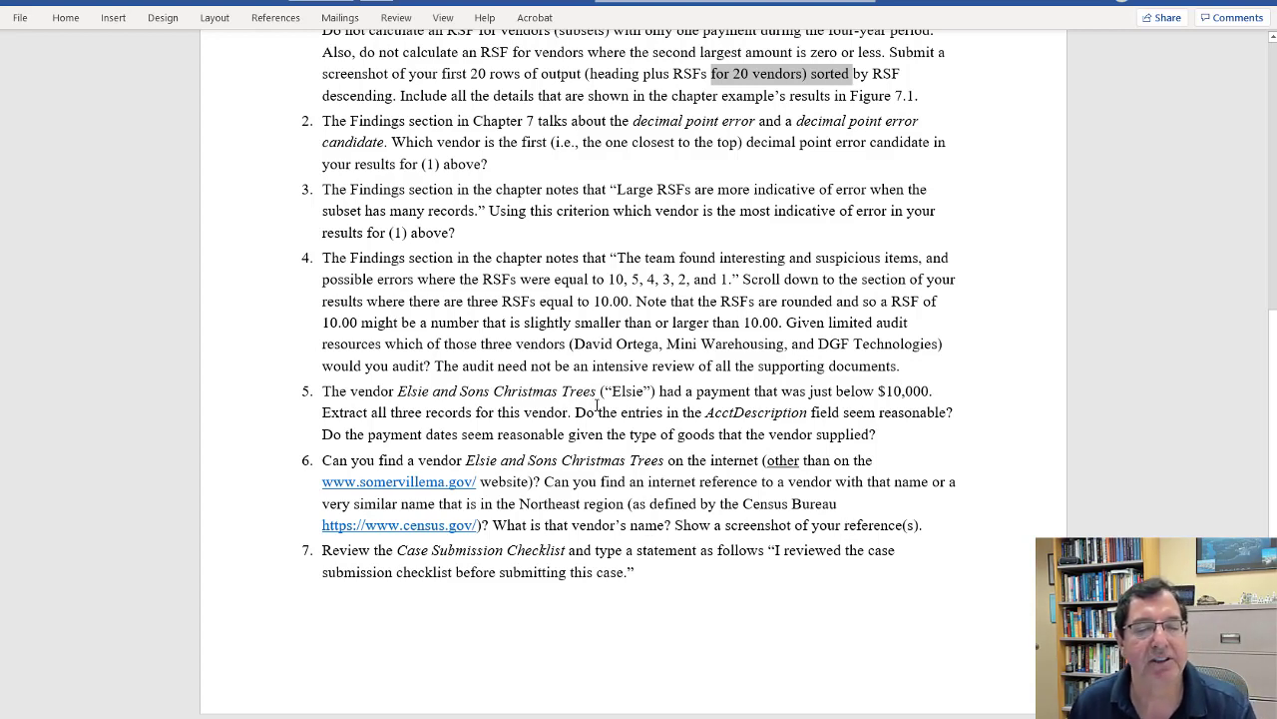
{"action": "scroll", "coordinate": [262, 654], "scroll_direction": "up", "scroll_amount": 8}
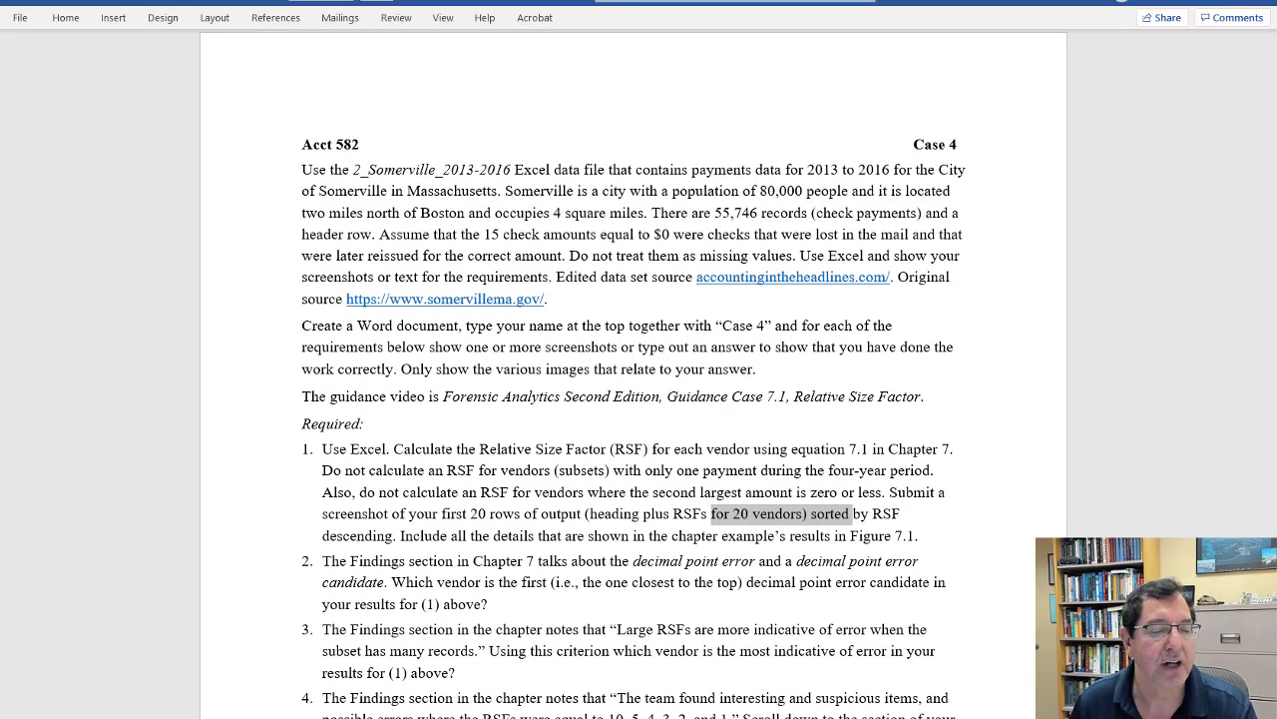
{"action": "key", "text": "alt+Tab"}
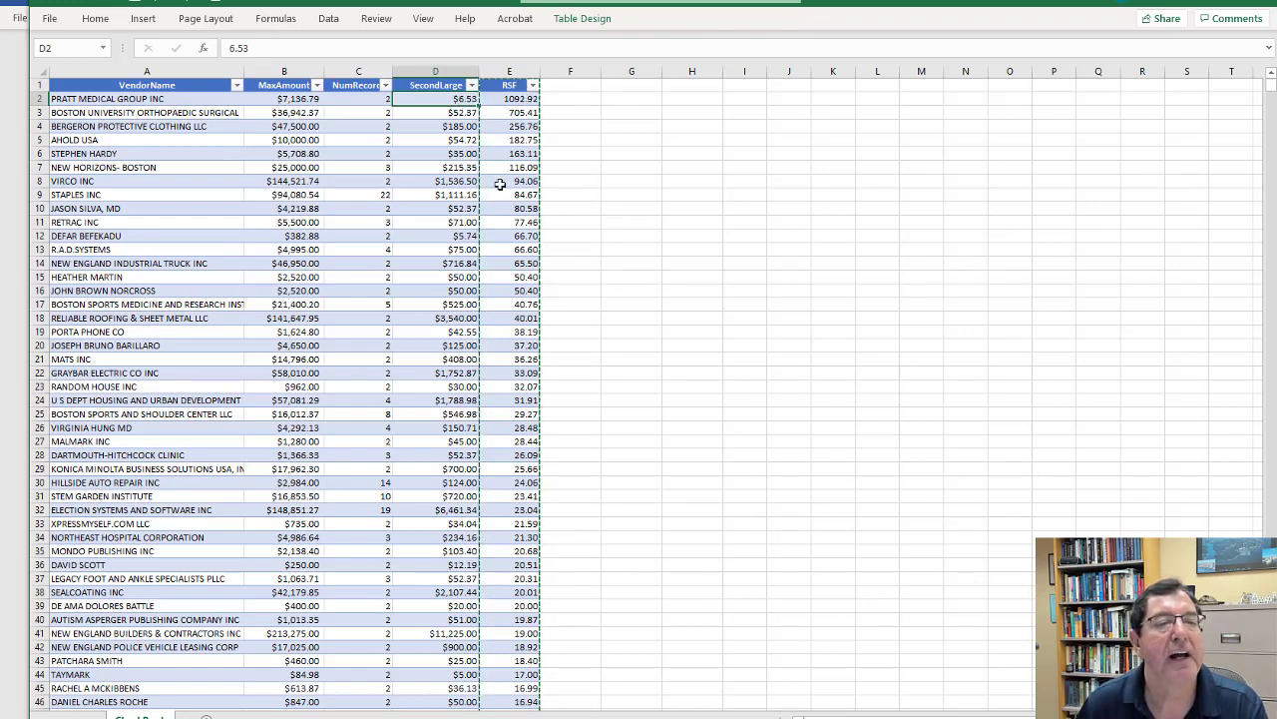
Inspect the MaxAmount, SecondLarge and RSF values in row 12 (B12, D12, E12).
{"action": "left_click", "coordinate": [284, 237]}
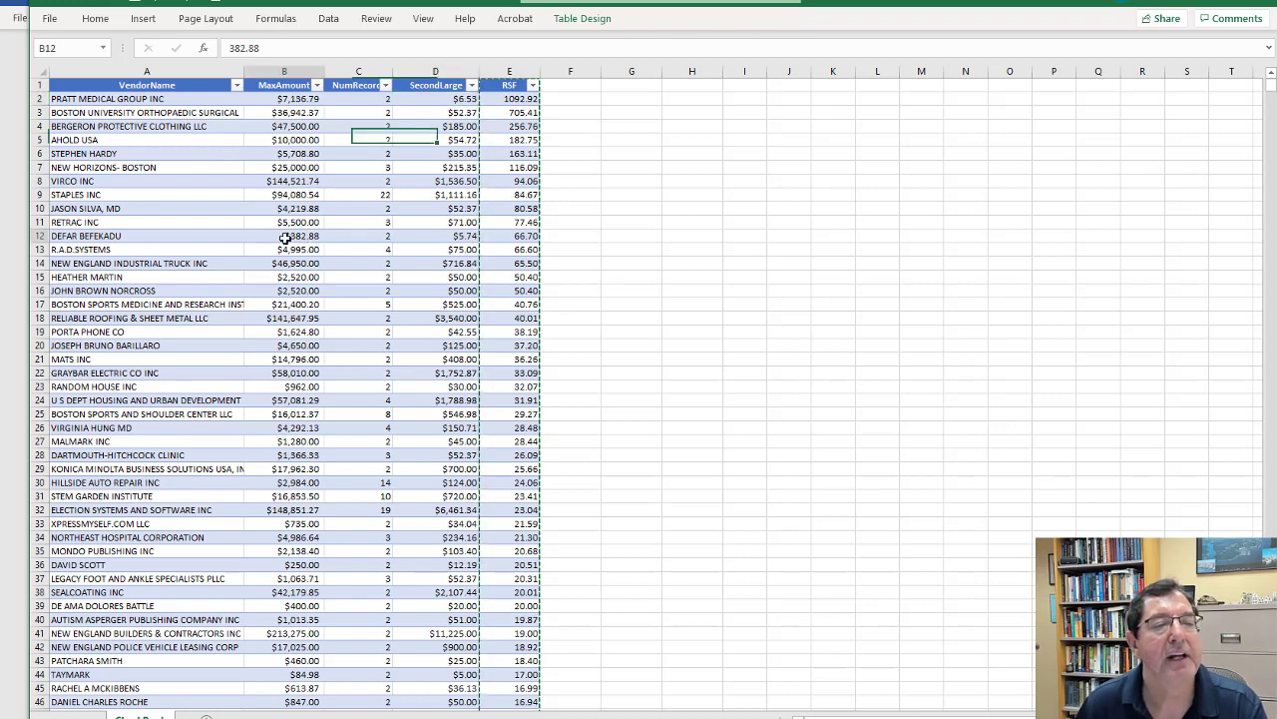
{"action": "left_click", "coordinate": [449, 240]}
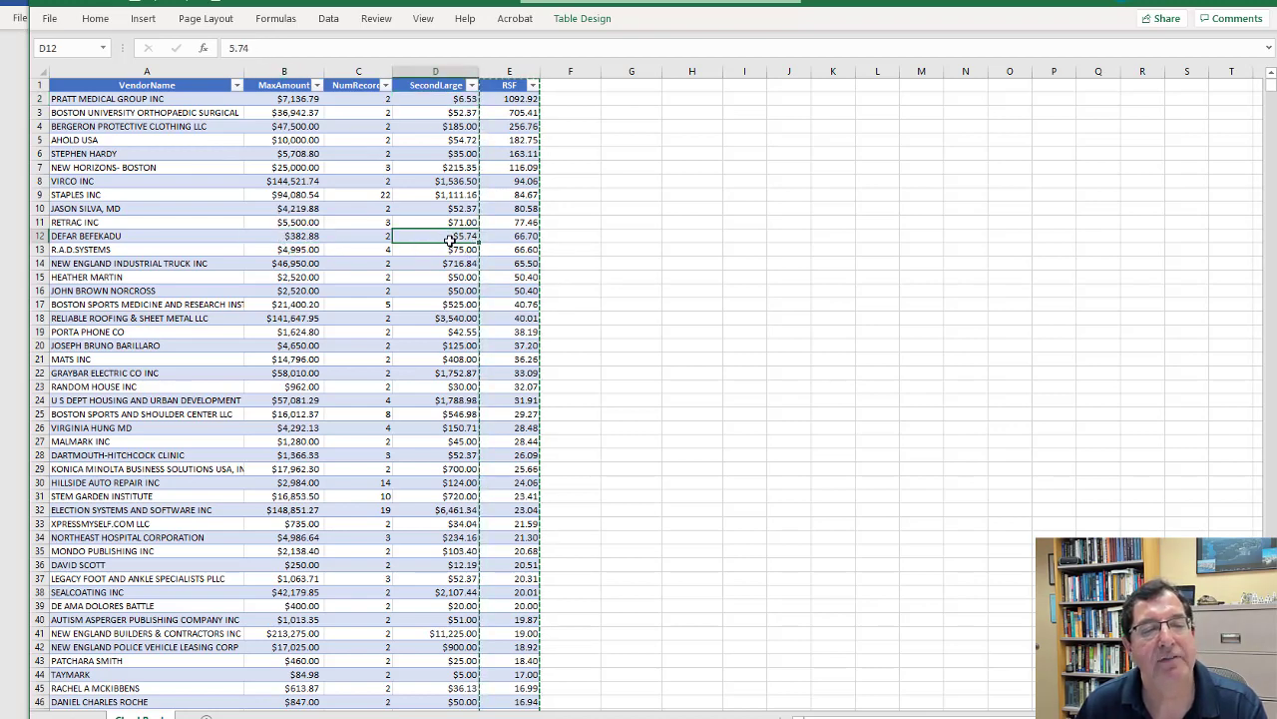
{"action": "left_click", "coordinate": [296, 239]}
{"action": "left_click", "coordinate": [450, 235]}
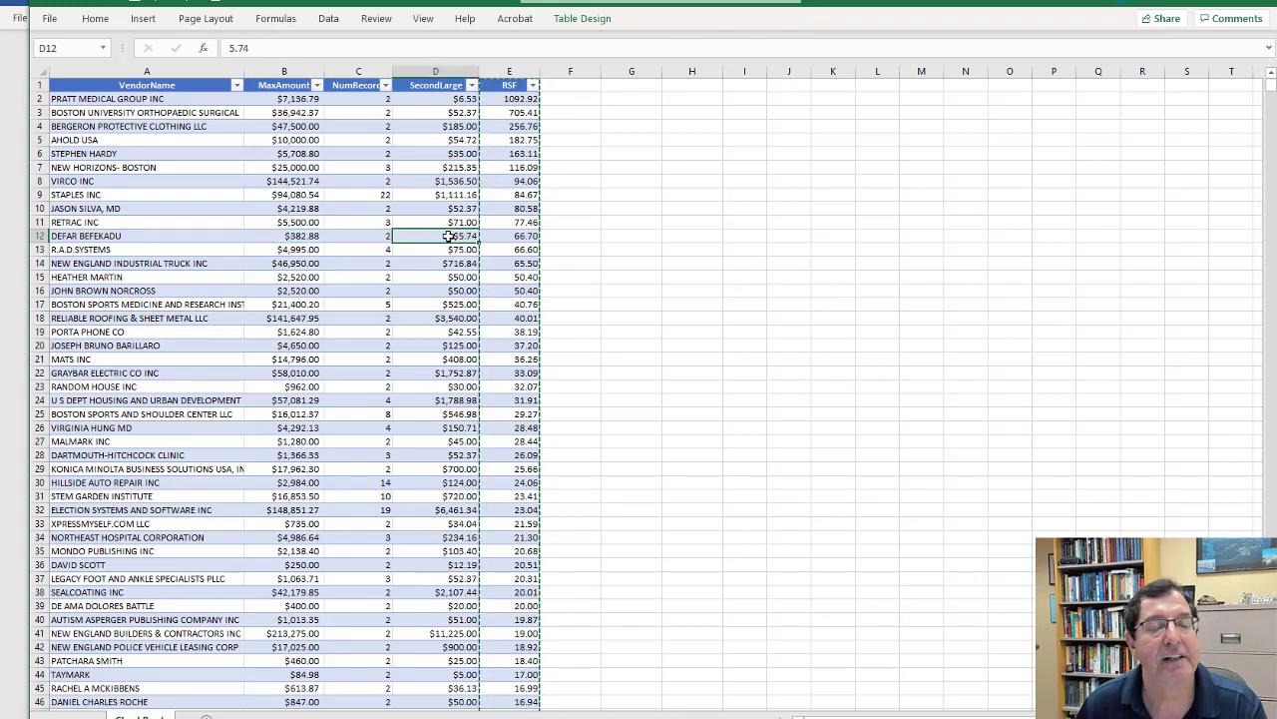
{"action": "left_click", "coordinate": [520, 236]}
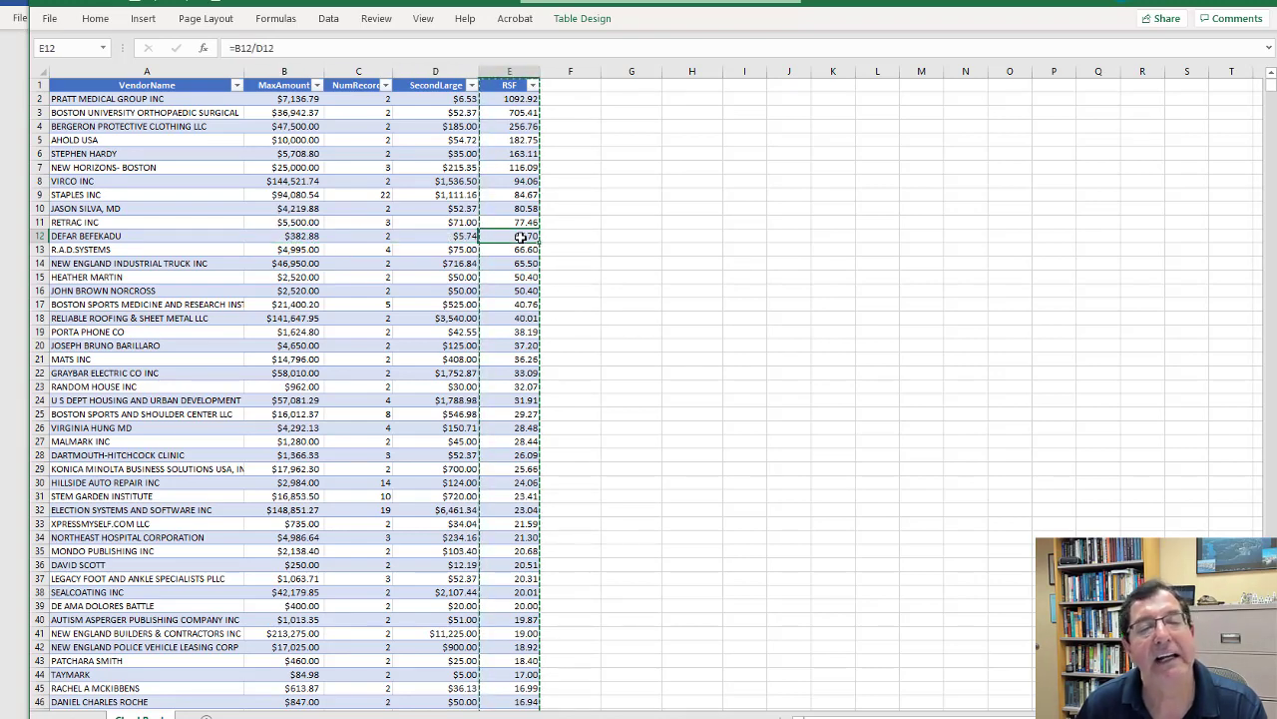
Filter the SecondLarge column to values greater than or equal to 10.
{"action": "left_click", "coordinate": [472, 86]}
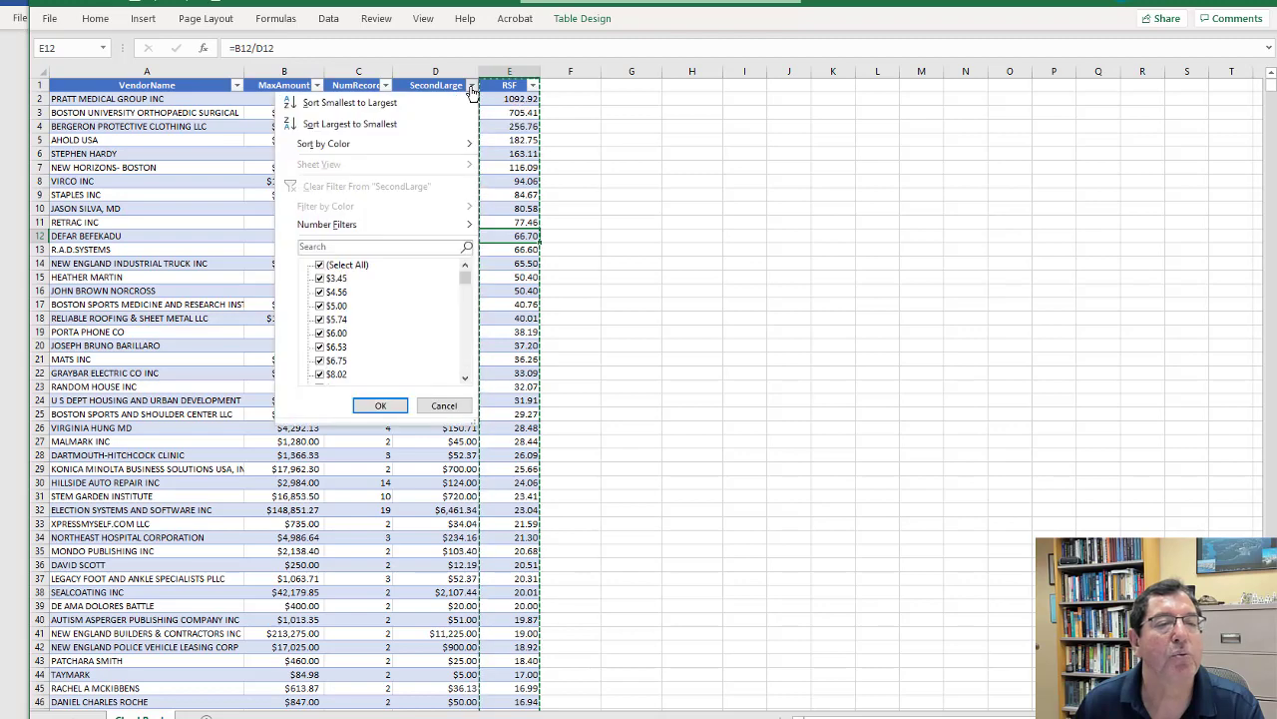
{"action": "mouse_move", "coordinate": [375, 229]}
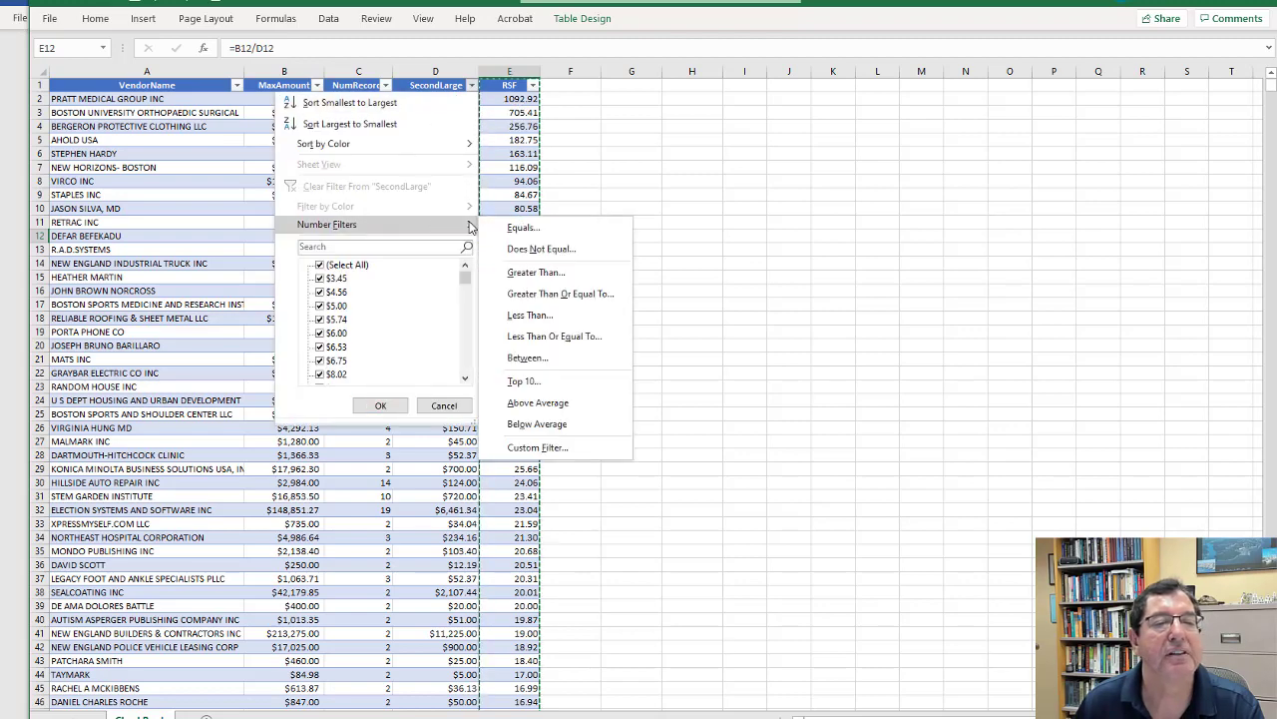
{"action": "left_click", "coordinate": [559, 293]}
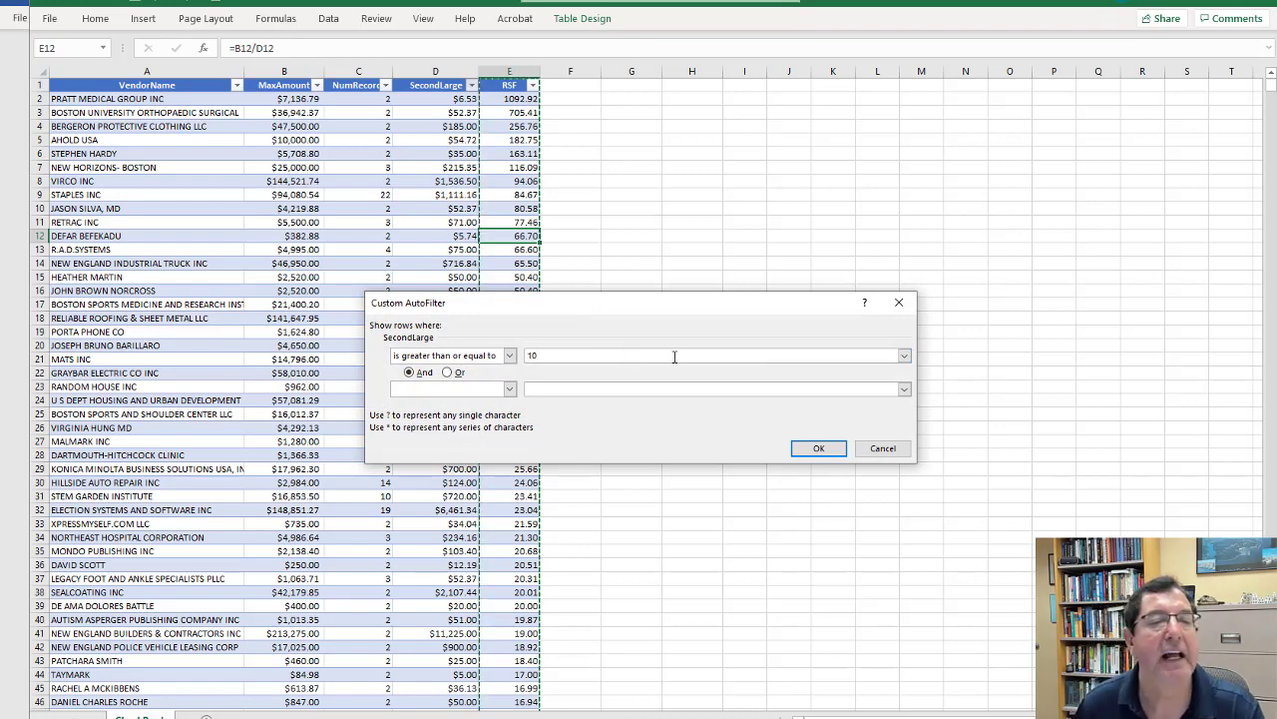
{"action": "left_click", "coordinate": [815, 451]}
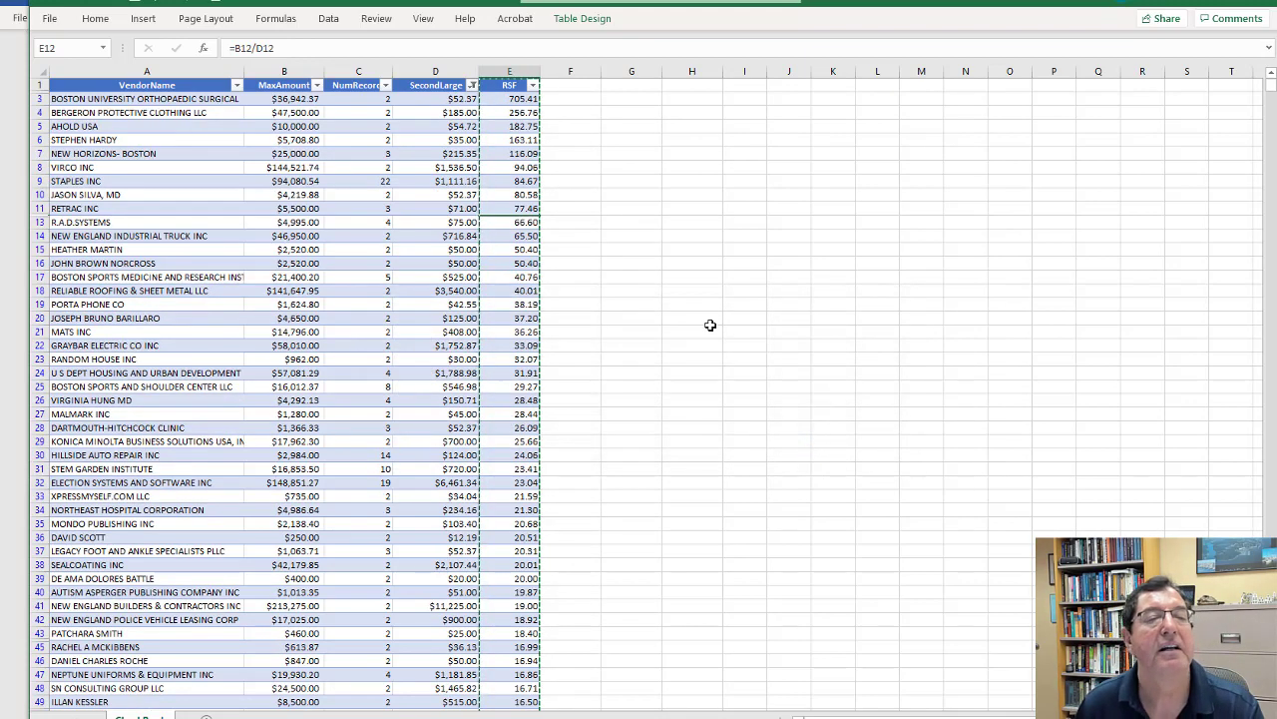